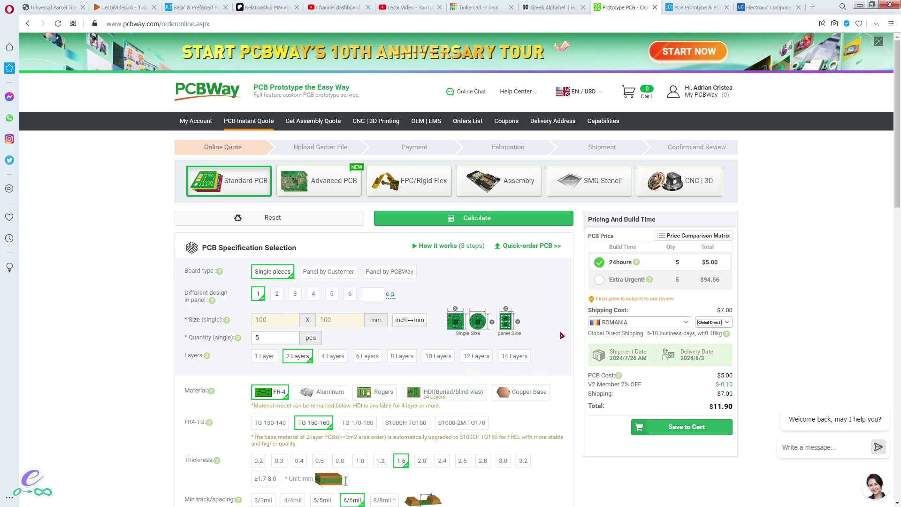
# Review the standard PCB specification options, including material, thickness, track spacing, hole size, solder mask, surface finish and finished copper
pyautogui.scroll(-3, 540, 343)
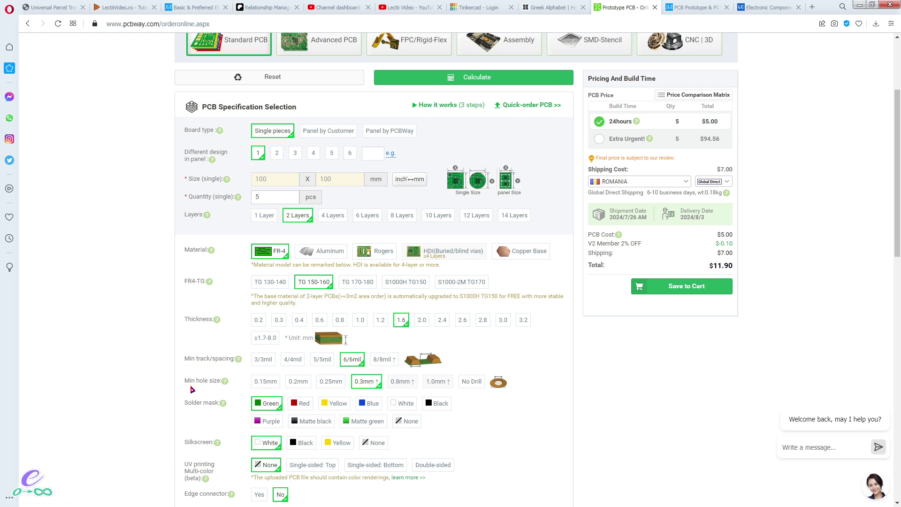
pyautogui.scroll(-3, 382, 385)
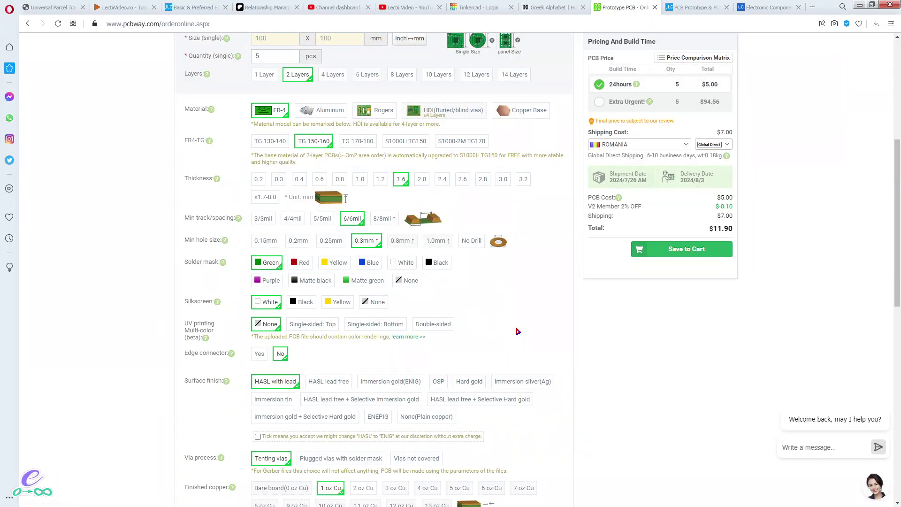
pyautogui.scroll(-2, 389, 345)
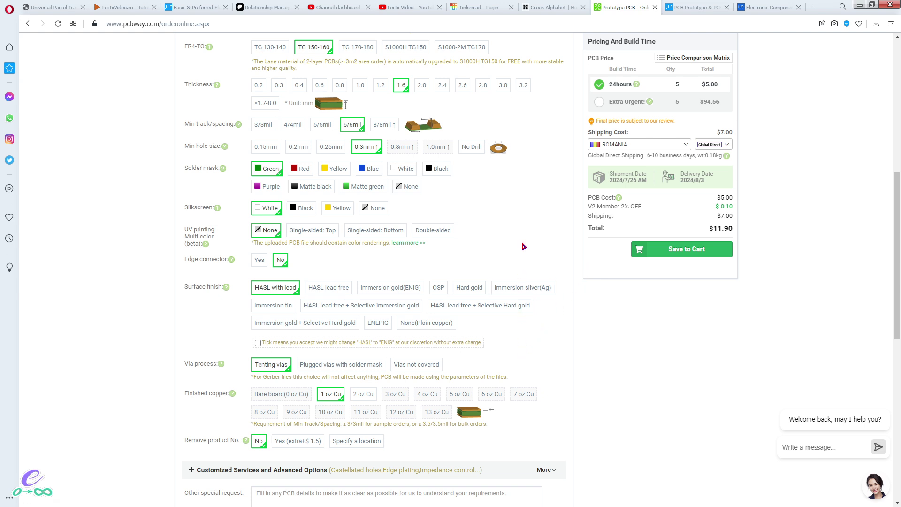
pyautogui.scroll(-1, 502, 324)
pyautogui.scroll(1, 502, 323)
pyautogui.scroll(3, 480, 345)
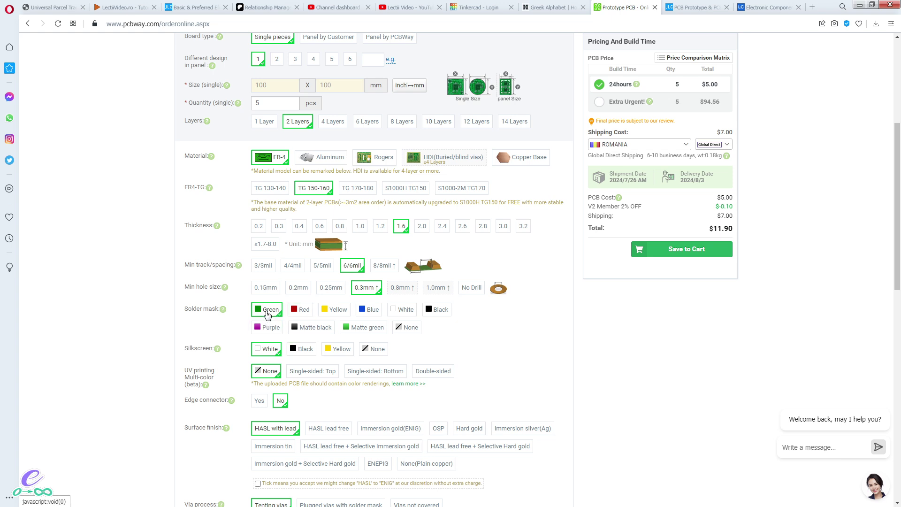
# Compare pricing and build time for the red, yellow, blue and black solder masks, and return the selection to green
pyautogui.click(297, 311)
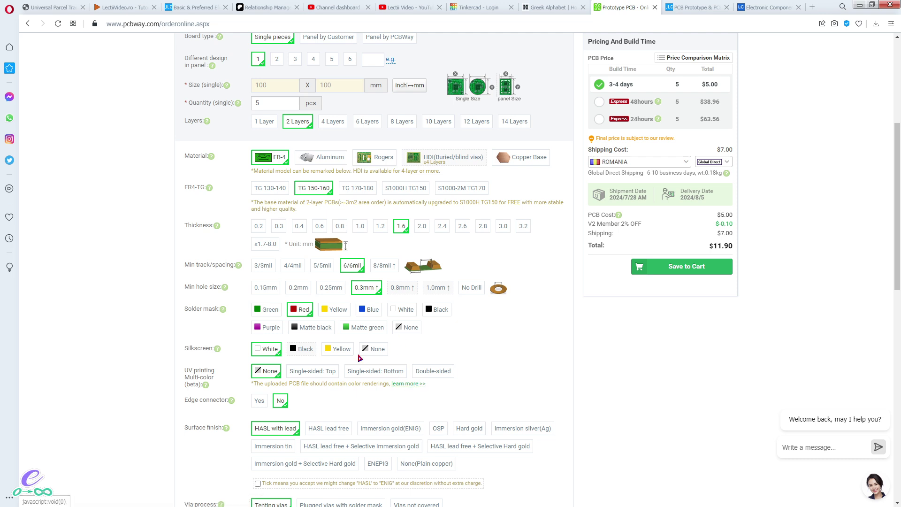
pyautogui.click(335, 311)
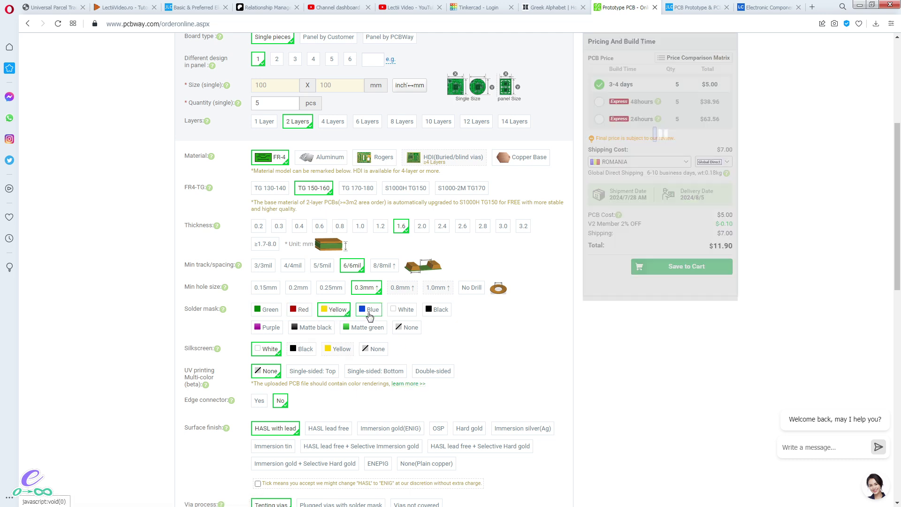
pyautogui.click(371, 313)
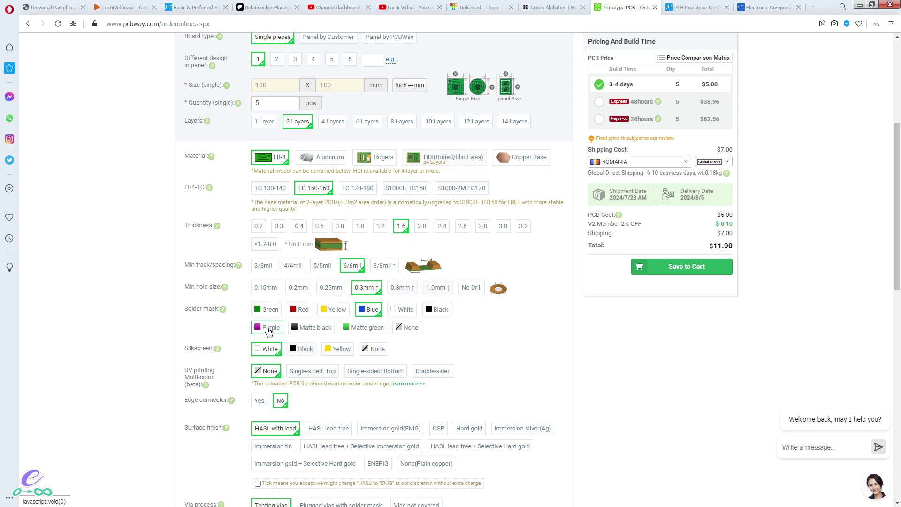
pyautogui.click(447, 317)
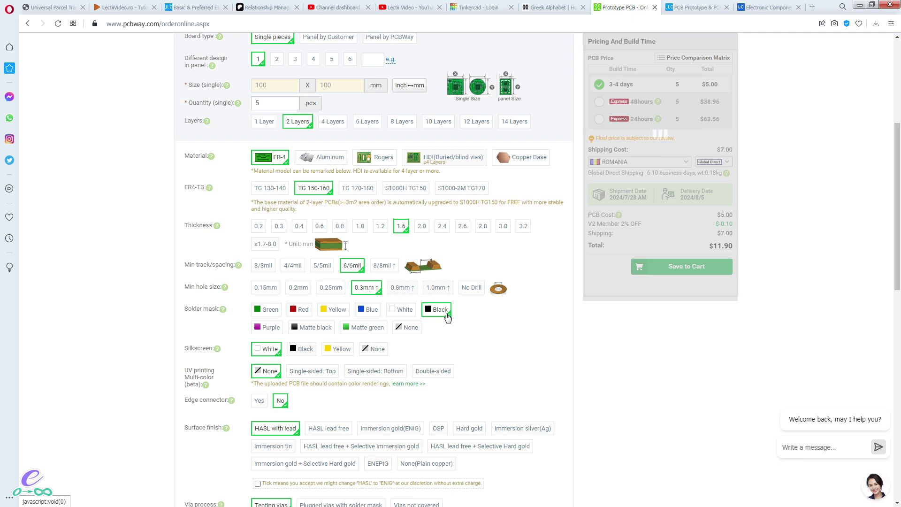
pyautogui.click(268, 313)
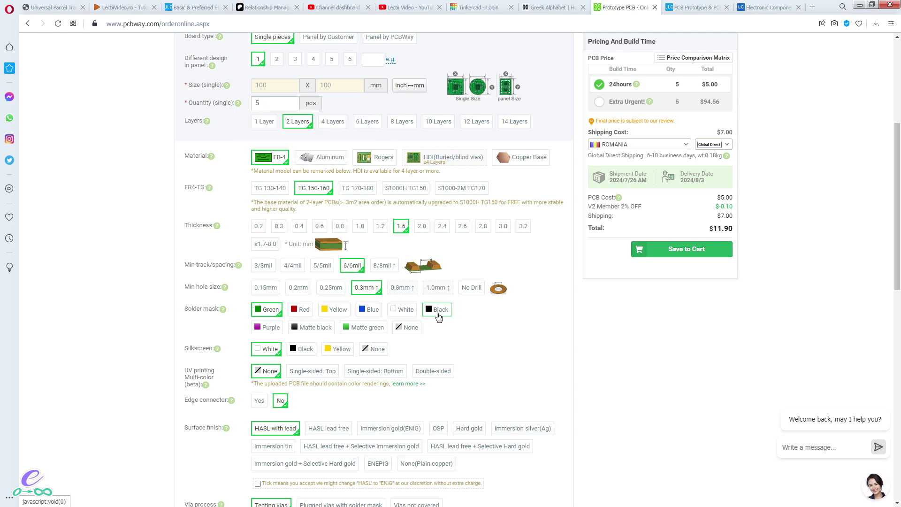
# Look at the LectiiVideo.ro page on circuit fabrication at JLCPCB and return to the PCBWay quote
pyautogui.click(125, 8)
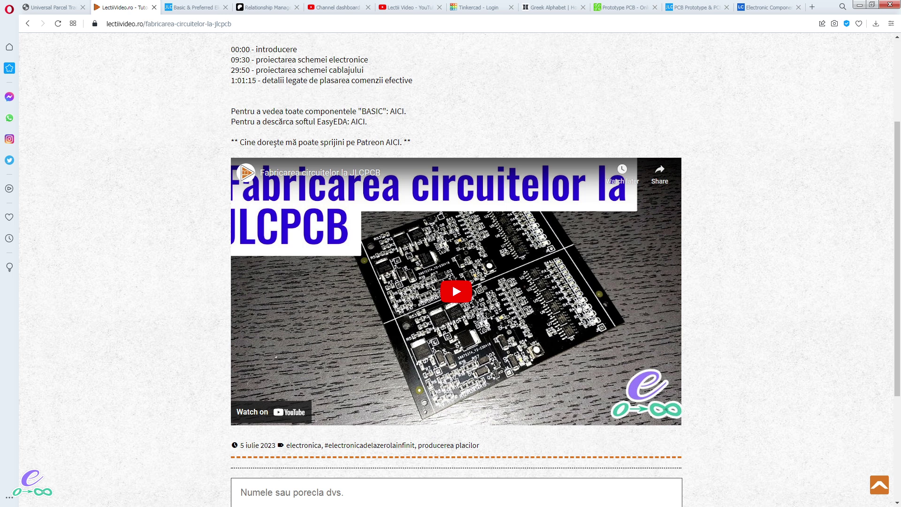
pyautogui.click(624, 9)
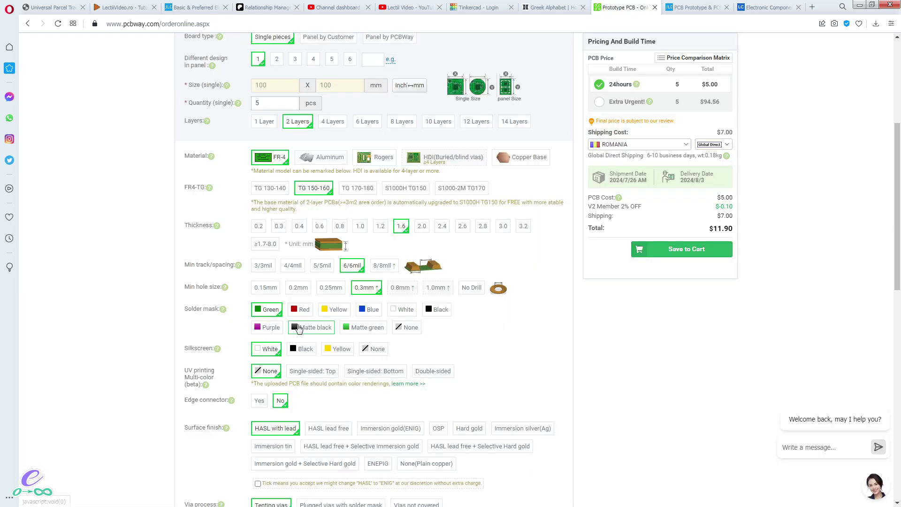
pyautogui.click(439, 312)
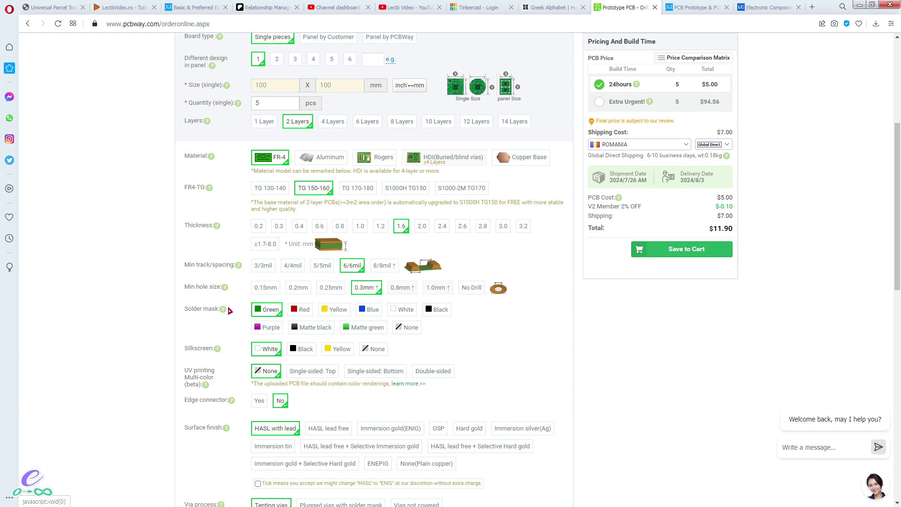
# Save the quoted five-piece, two-layer green PCB order to the cart and agree to the special notes on file contents
pyautogui.moveTo(222, 311)
pyautogui.scroll(-5, 606, 373)
pyautogui.scroll(10, 604, 374)
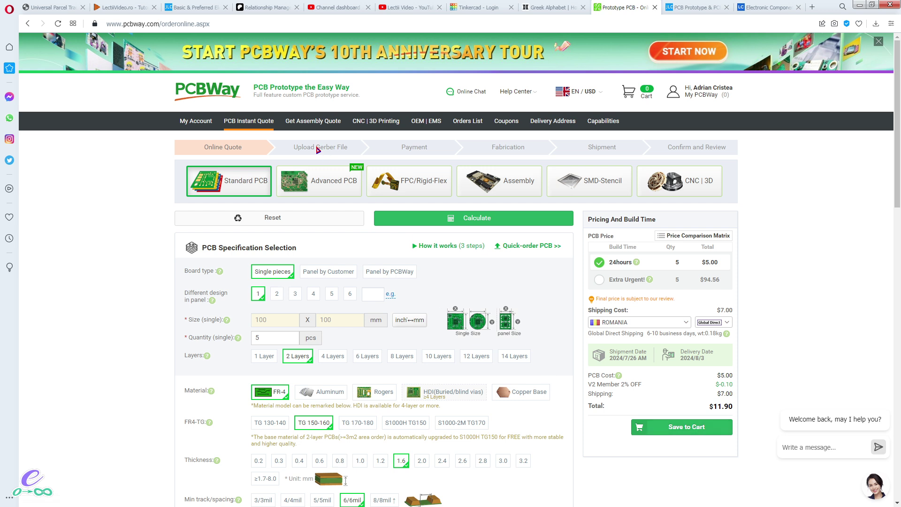
pyautogui.click(681, 429)
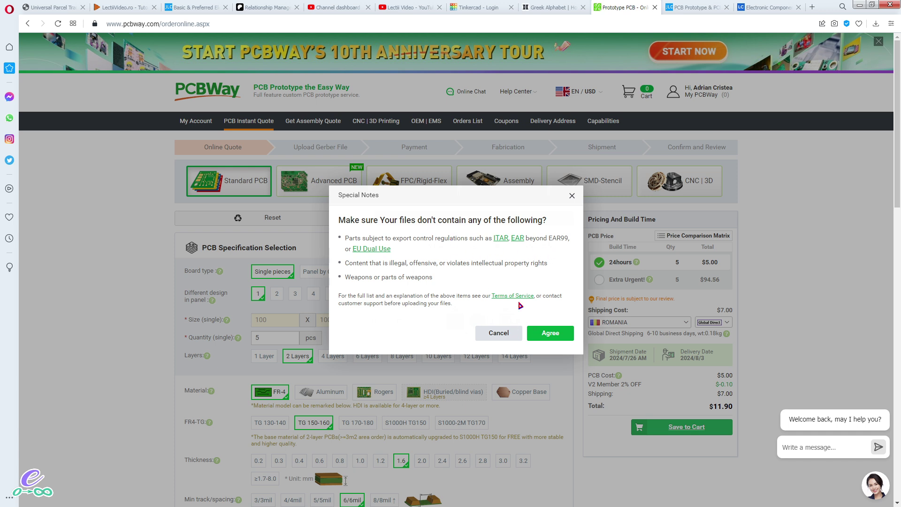
pyautogui.moveTo(400, 266); pyautogui.dragTo(528, 267)
pyautogui.click(514, 268)
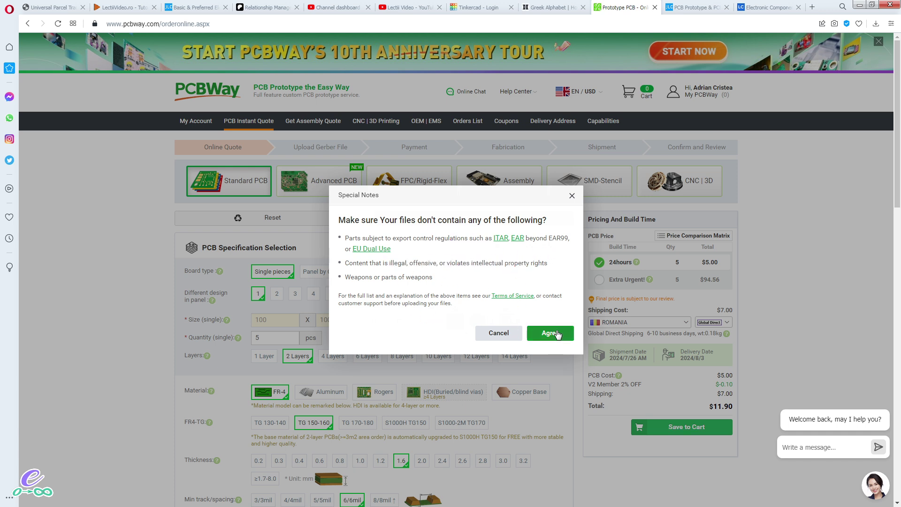
pyautogui.click(550, 333)
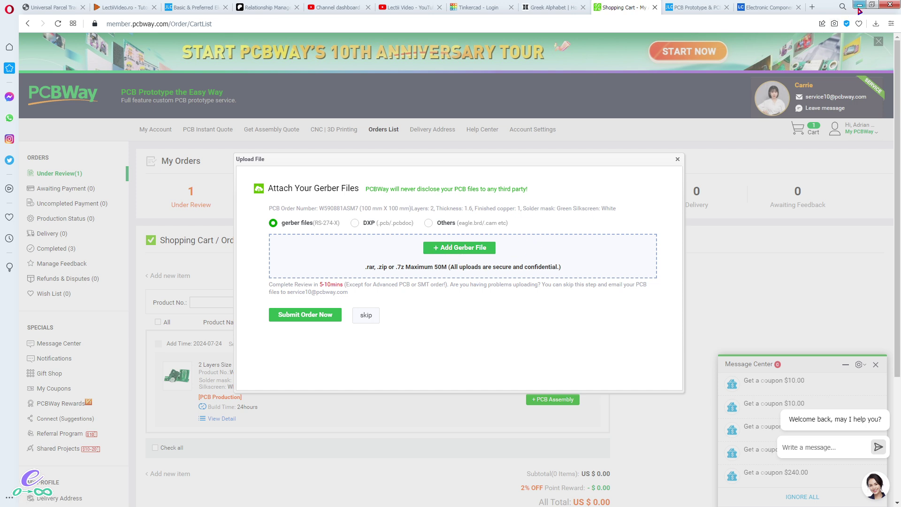
# Dismiss the Gerber file upload without attaching files and review the PCB order listed under review in the shopping cart
pyautogui.click(678, 160)
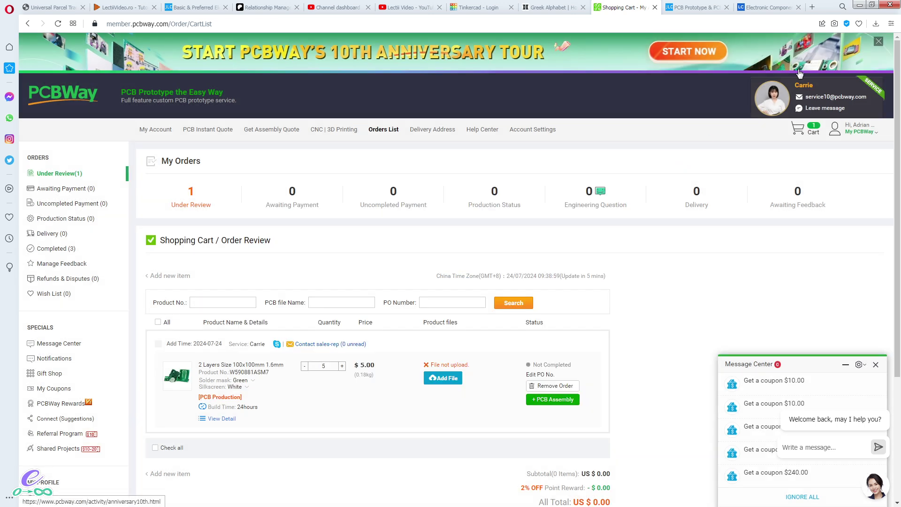
pyautogui.click(197, 206)
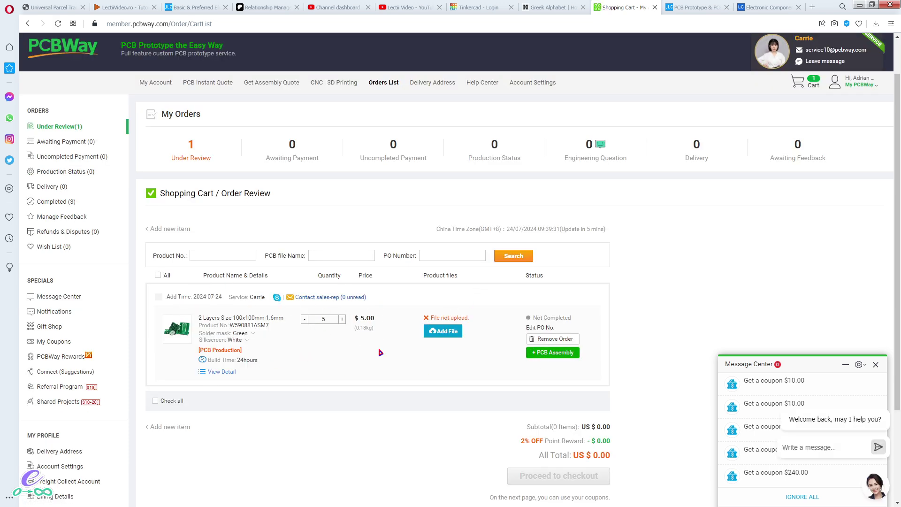
pyautogui.scroll(-1, 378, 348)
pyautogui.scroll(-1, 372, 339)
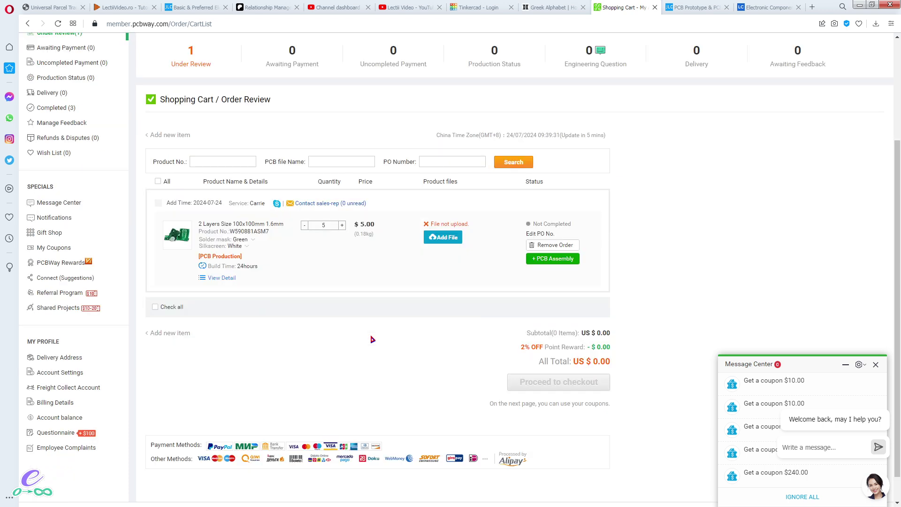
pyautogui.scroll(3, 305, 282)
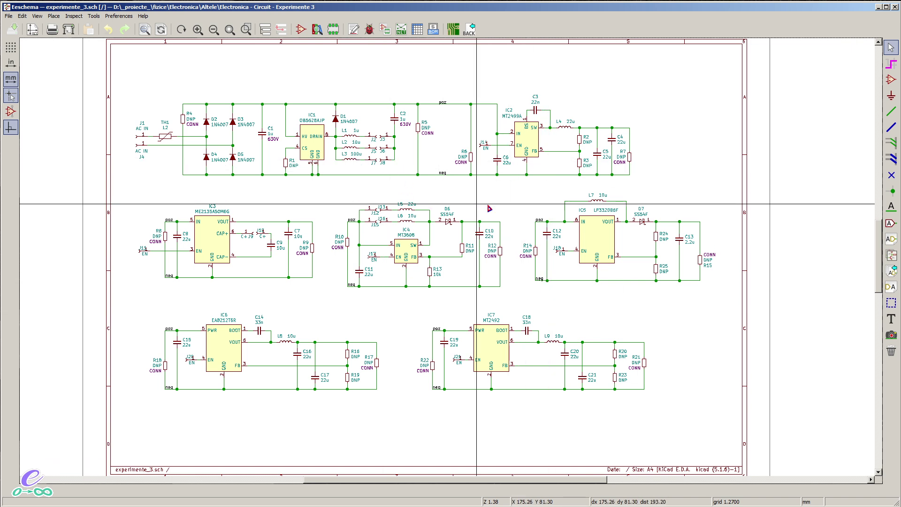
# In the KiCad schematic experimente_3.sch, examine the AC input stage around IC1 and the IC2 converter it feeds
pyautogui.scroll(1, 357, 185)
pyautogui.moveTo(535, 324); pyautogui.dragTo(471, 249, button='middle')
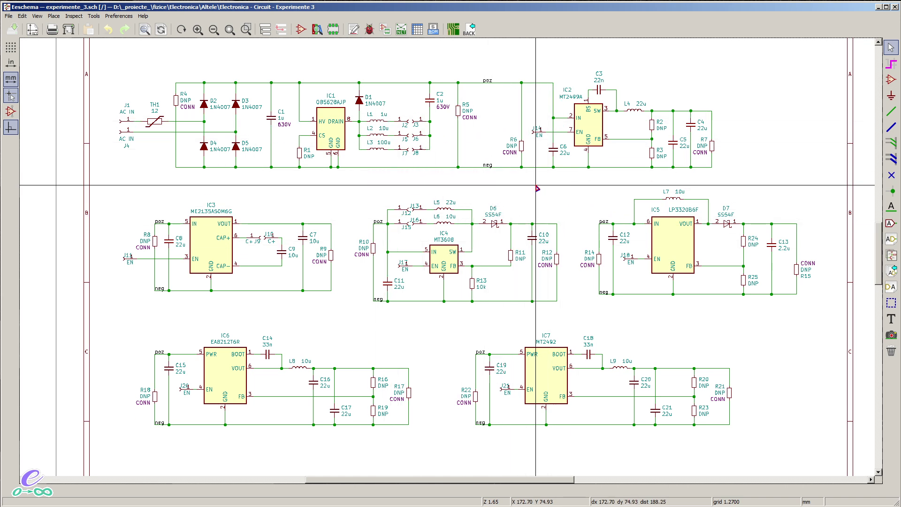
pyautogui.scroll(4, 405, 146)
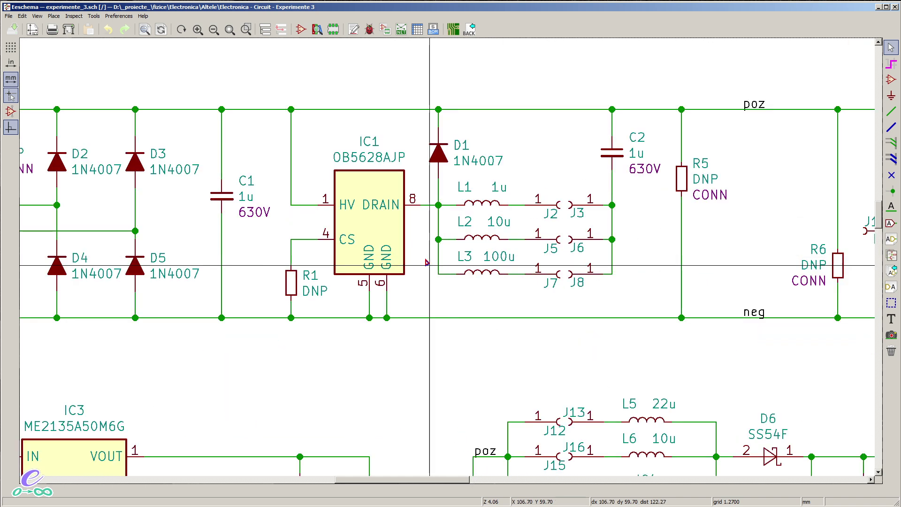
pyautogui.scroll(-3, 612, 262)
pyautogui.keyDown('ctrl'); pyautogui.hscroll(4, 450, 263); pyautogui.keyUp('ctrl')
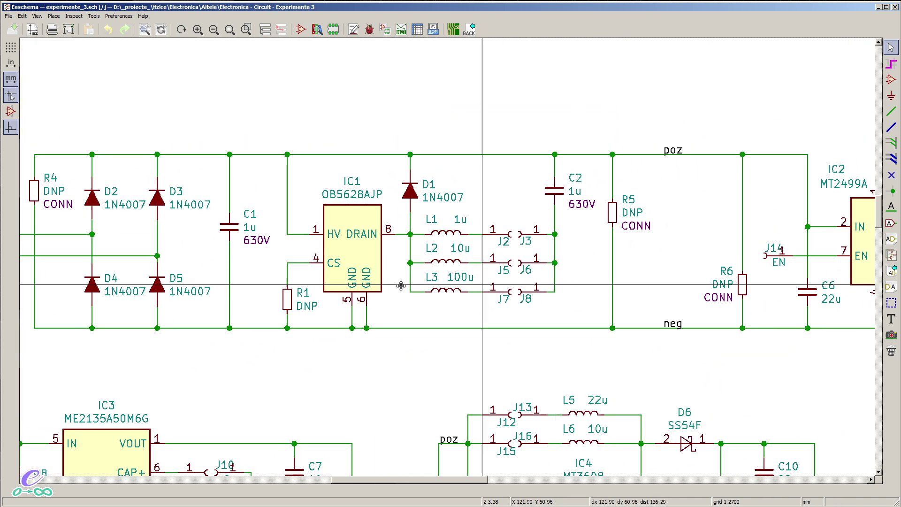
pyautogui.scroll(2, 544, 330)
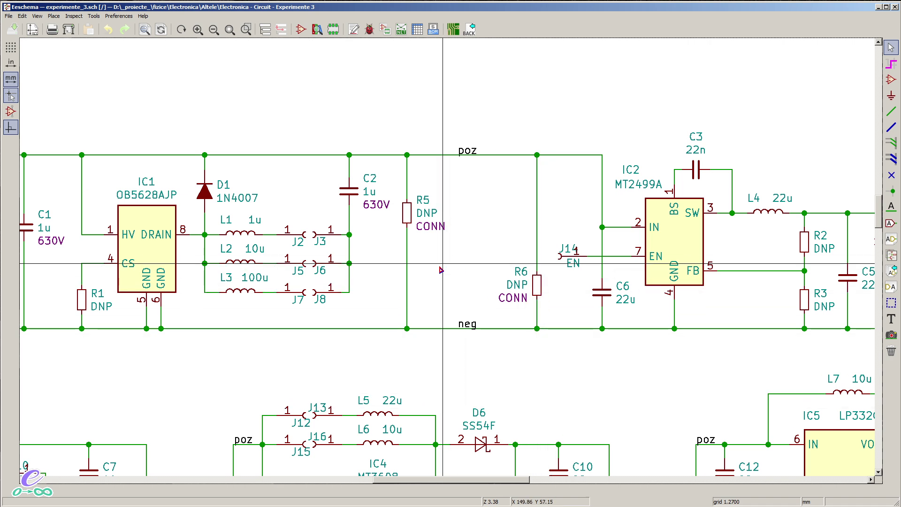
pyautogui.scroll(-2, 397, 333)
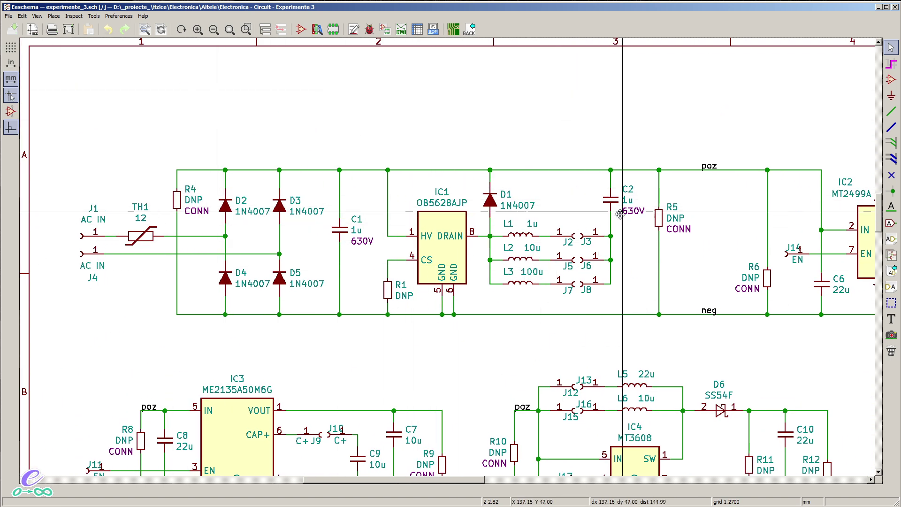
pyautogui.keyDown('ctrl'); pyautogui.hscroll(5, 242, 152); pyautogui.keyUp('ctrl')
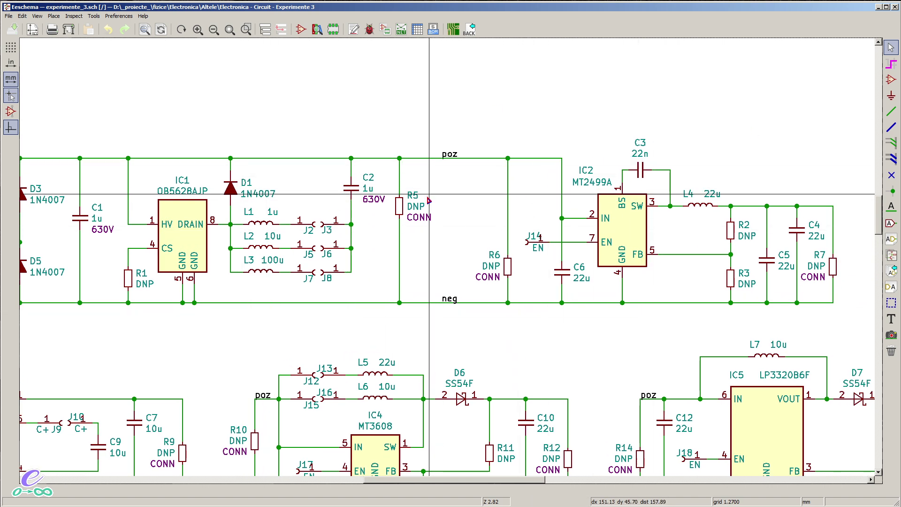
pyautogui.moveTo(446, 178); pyautogui.dragTo(461, 173, button='middle')
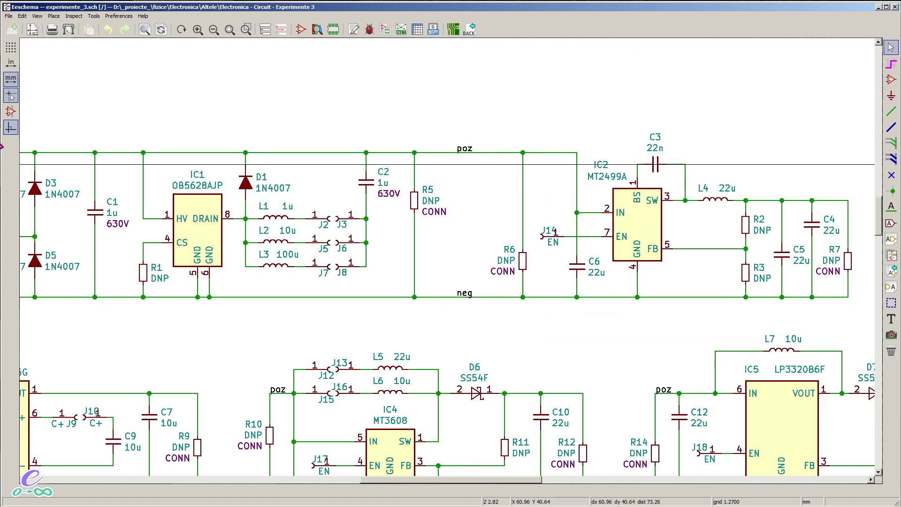
# Switch to the small crosshair cursor and inspect the footprints of connector resistors R8 and R9 in the IC3 circuit
pyautogui.click(9, 96)
pyautogui.scroll(-2, 366, 328)
pyautogui.hscroll(-5, 366, 329)
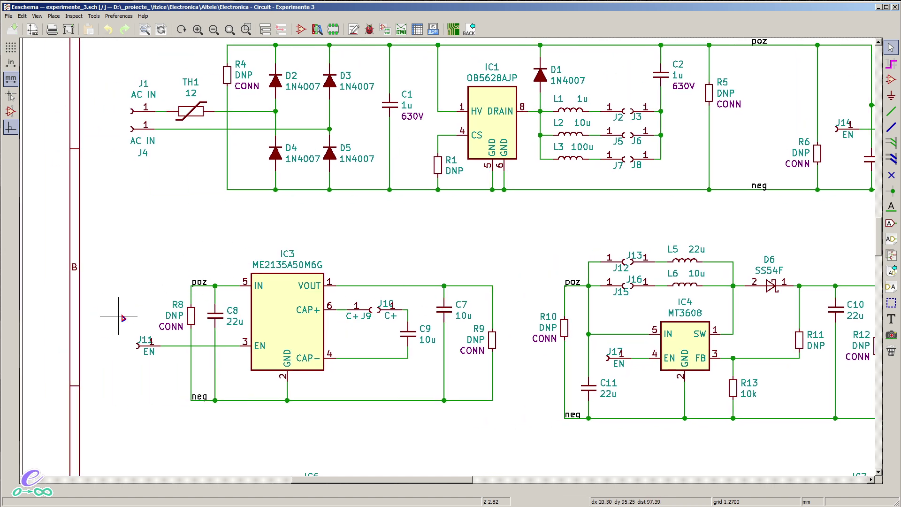
pyautogui.hscroll(2, 804, 417)
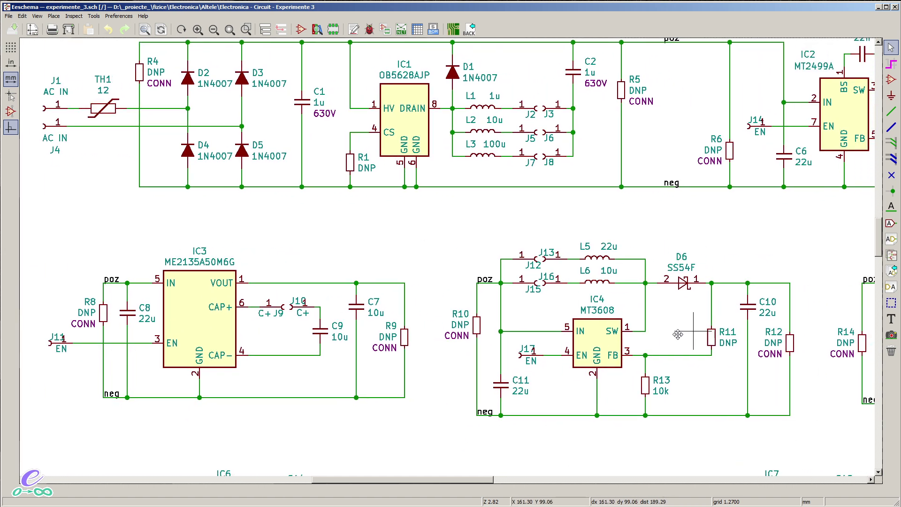
pyautogui.hscroll(5, 516, 352)
pyautogui.hscroll(-5, 465, 341)
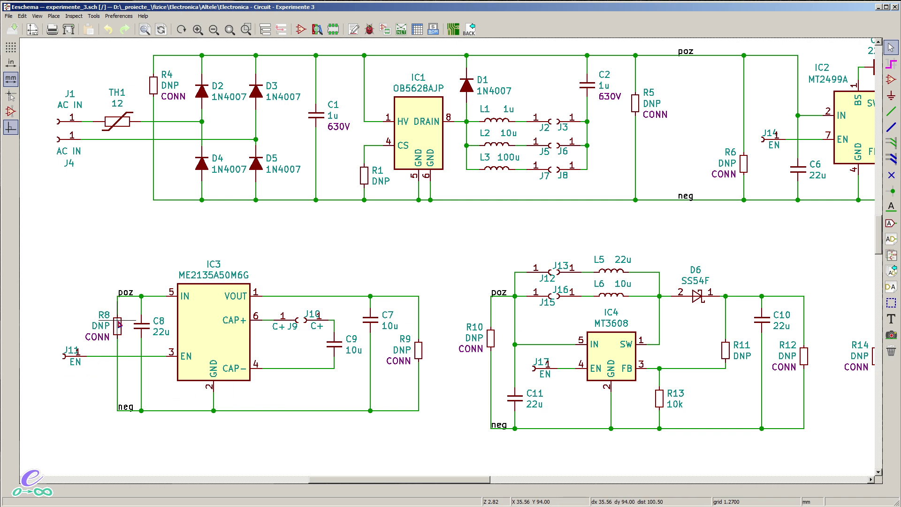
pyautogui.click(119, 324)
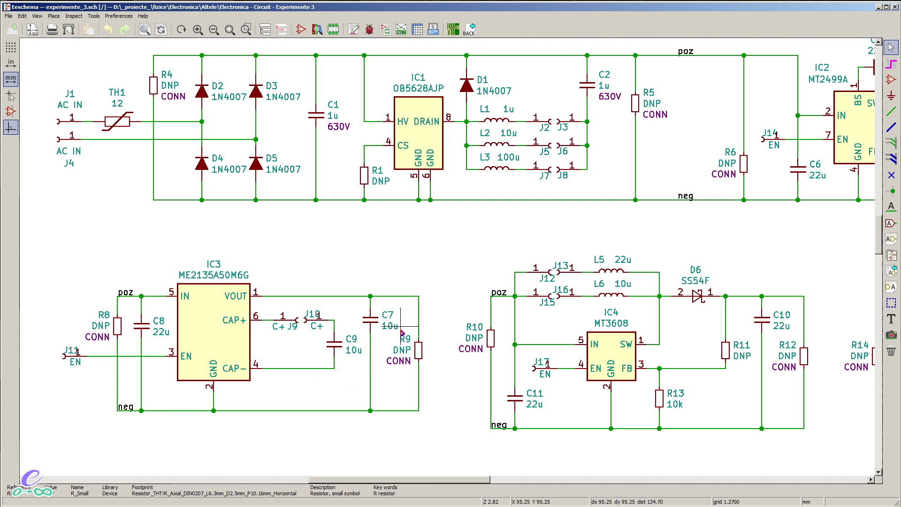
pyautogui.click(419, 350)
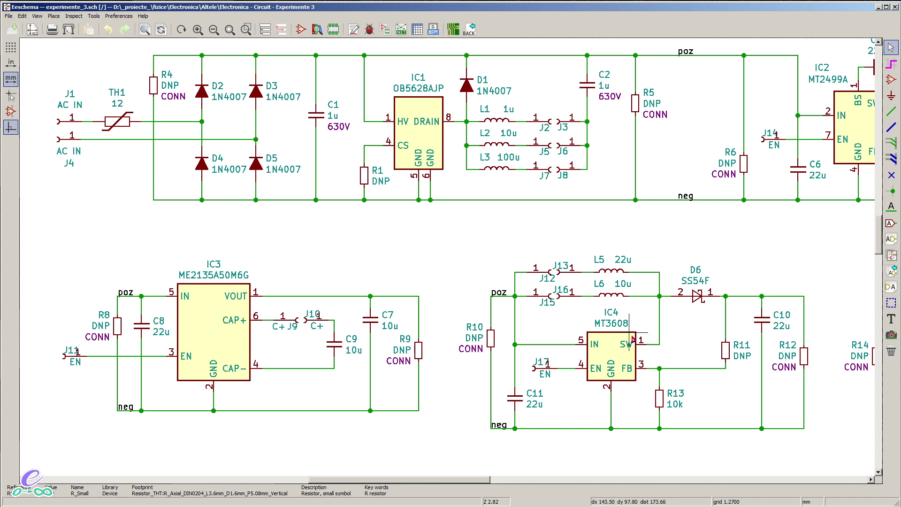
# Examine the IC5 LP3320B6F converter circuit next to the IC4 circuit
pyautogui.scroll(-1, 635, 332)
pyautogui.scroll(-3, 449, 260)
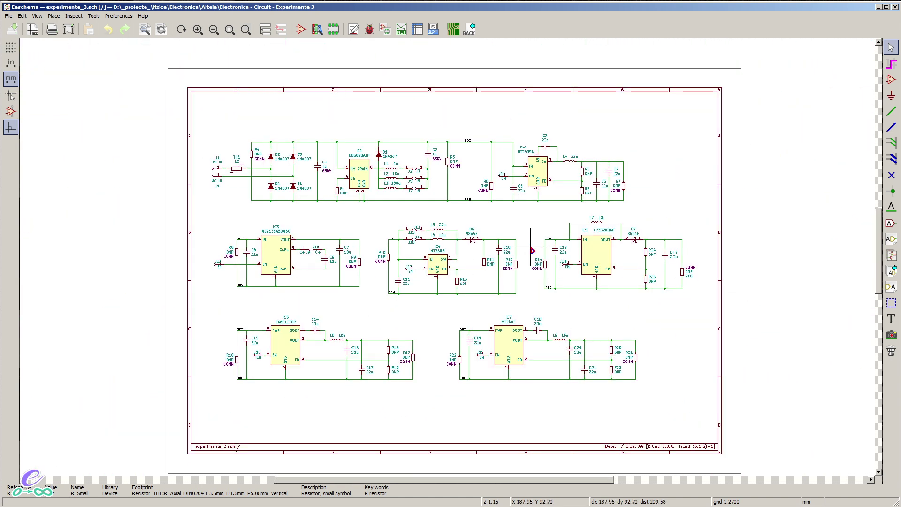
pyautogui.scroll(4, 544, 248)
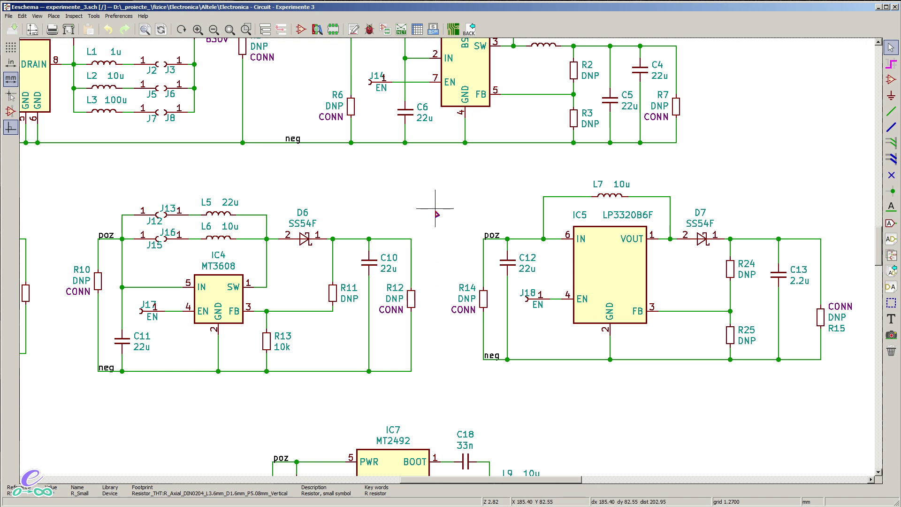
pyautogui.moveTo(417, 227); pyautogui.dragTo(473, 217, button='middle')
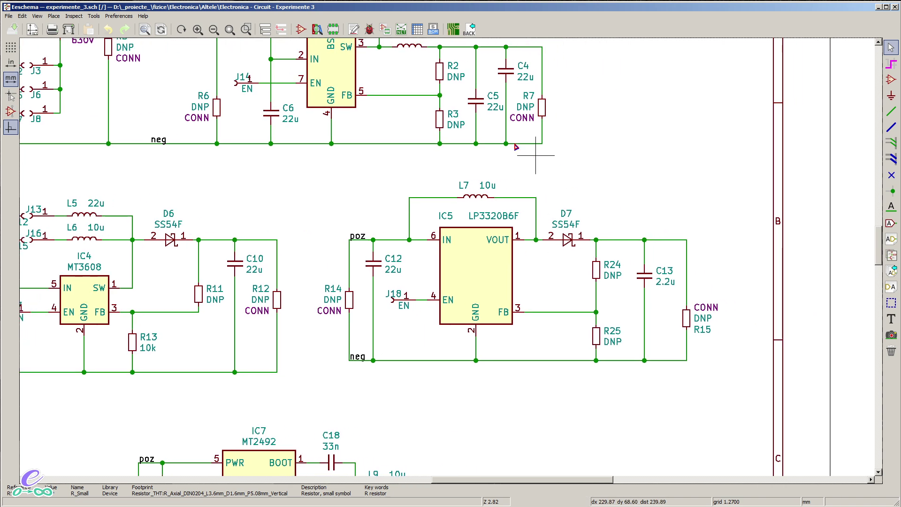
# Examine the IC6 EA8212T6R converter circuit and the IC7 MT2492 converter circuit beside it
pyautogui.moveTo(226, 331); pyautogui.dragTo(502, 281, button='middle')
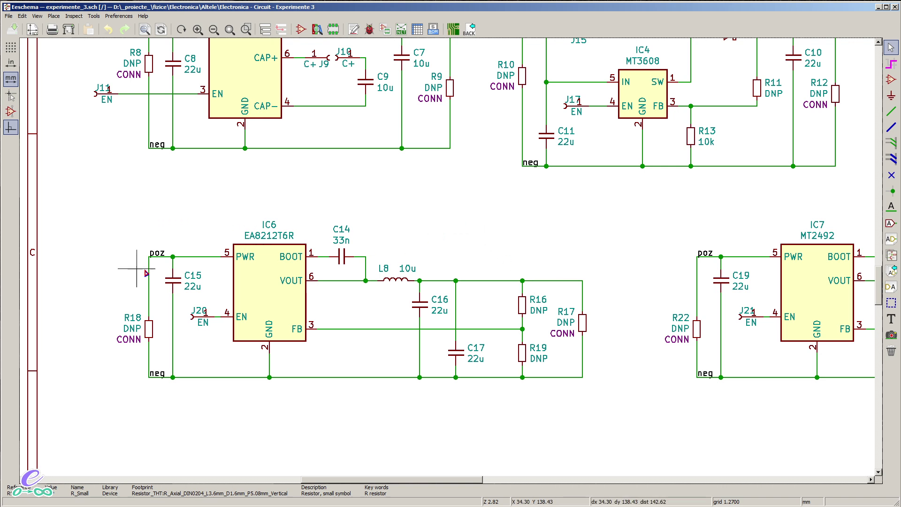
pyautogui.scroll(3, 181, 195)
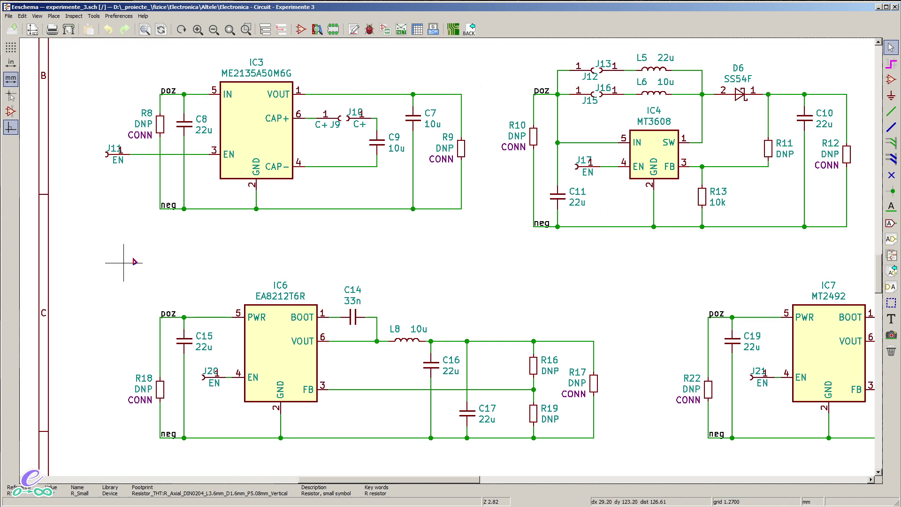
pyautogui.scroll(-3, 490, 425)
pyautogui.moveTo(491, 425); pyautogui.dragTo(500, 304, button='middle')
pyautogui.scroll(3, 463, 290)
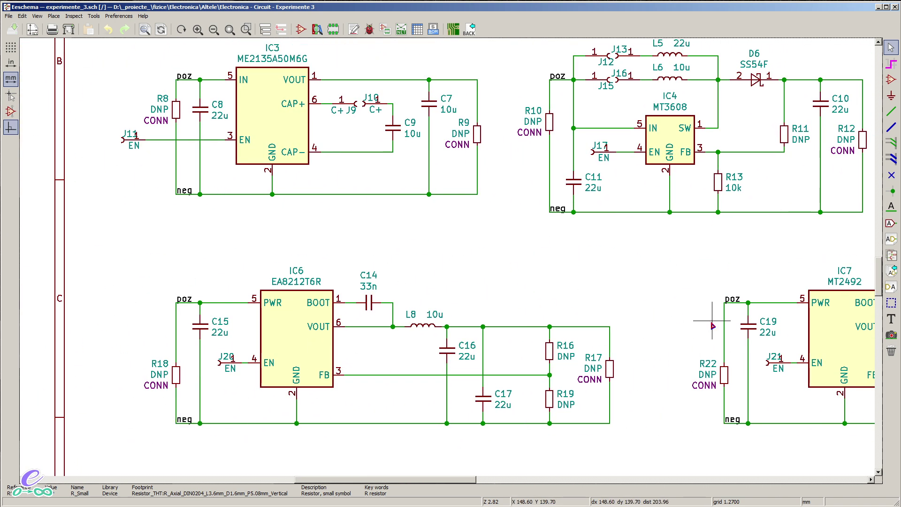
pyautogui.keyDown('ctrl'); pyautogui.hscroll(5, 712, 320); pyautogui.keyUp('ctrl')
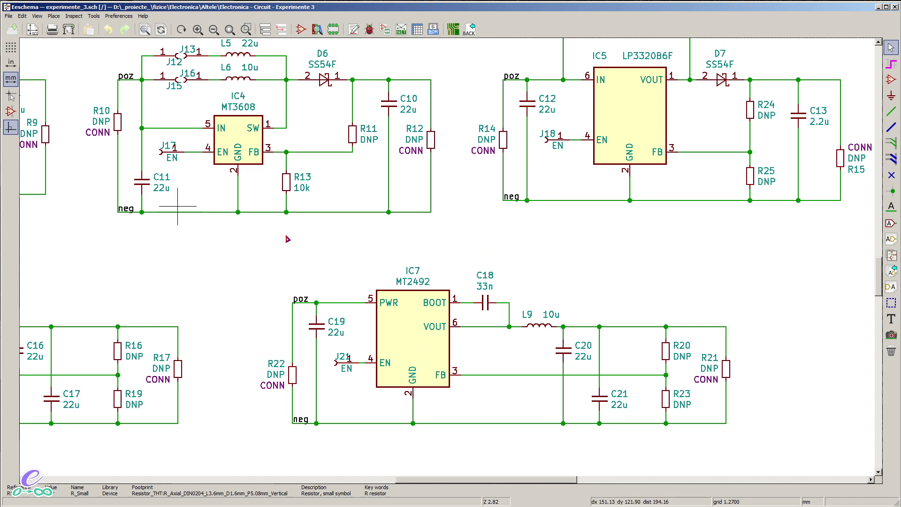
# Review the complete schematic sheet with all seven IC circuits in one overview
pyautogui.scroll(-1, 443, 359)
pyautogui.scroll(-3, 448, 260)
pyautogui.scroll(-1, 379, 243)
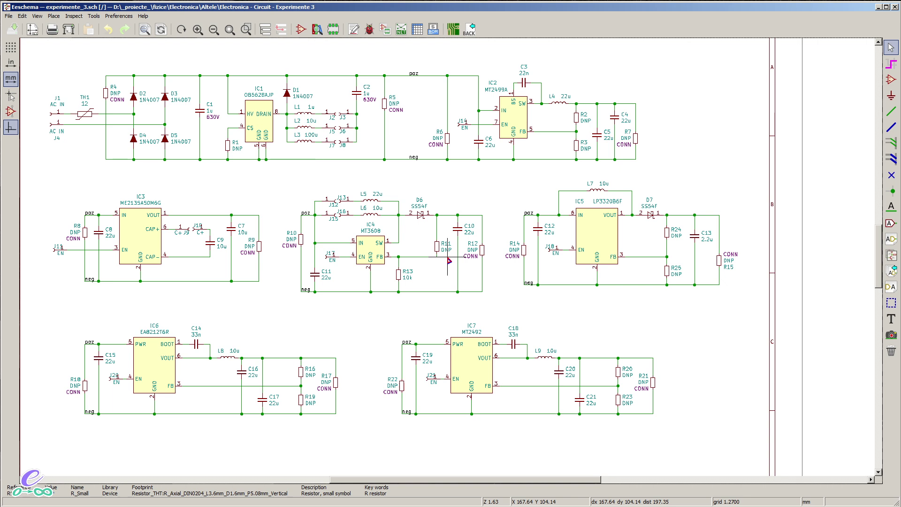
pyautogui.moveTo(444, 218); pyautogui.dragTo(474, 231, button='middle')
pyautogui.moveTo(507, 341); pyautogui.dragTo(505, 340, button='middle')
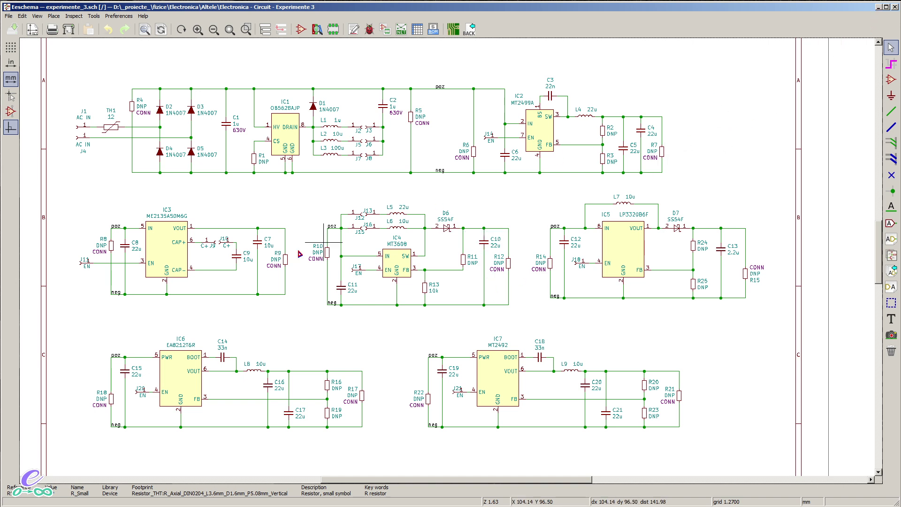
pyautogui.scroll(1, 401, 252)
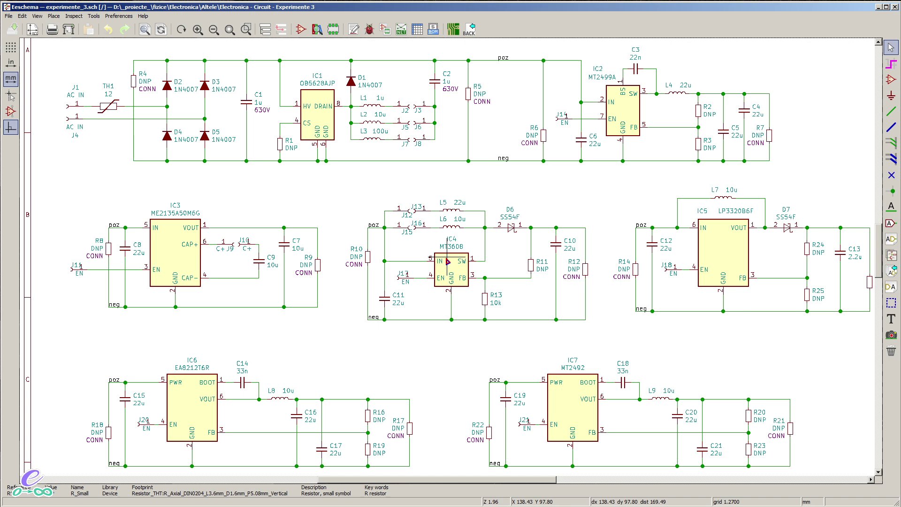
pyautogui.moveTo(510, 271); pyautogui.dragTo(478, 252, button='middle')
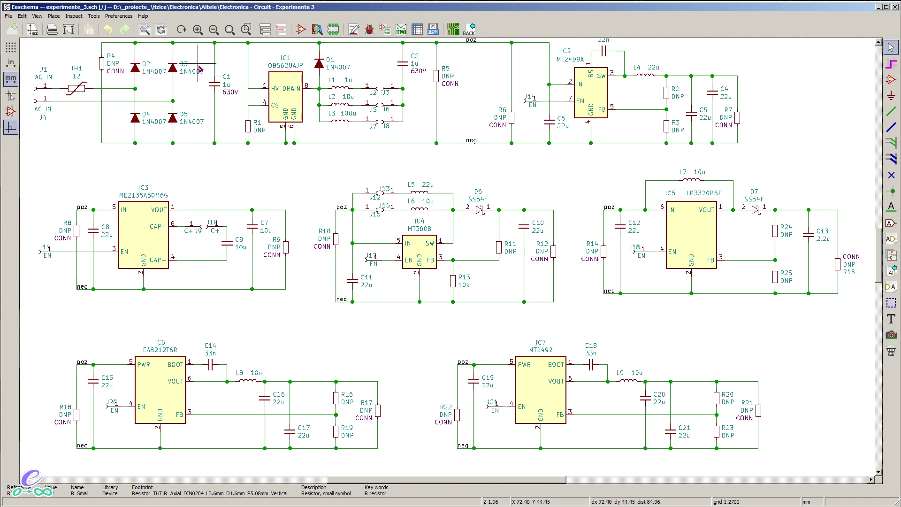
# Check the Eeschema version information in the About dialog and close it
pyautogui.click(143, 16)
pyautogui.click(155, 89)
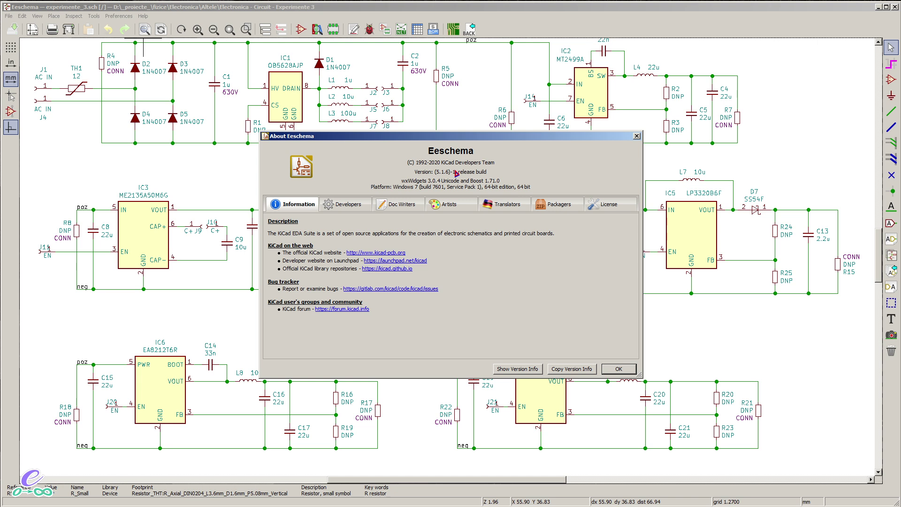
pyautogui.click(619, 369)
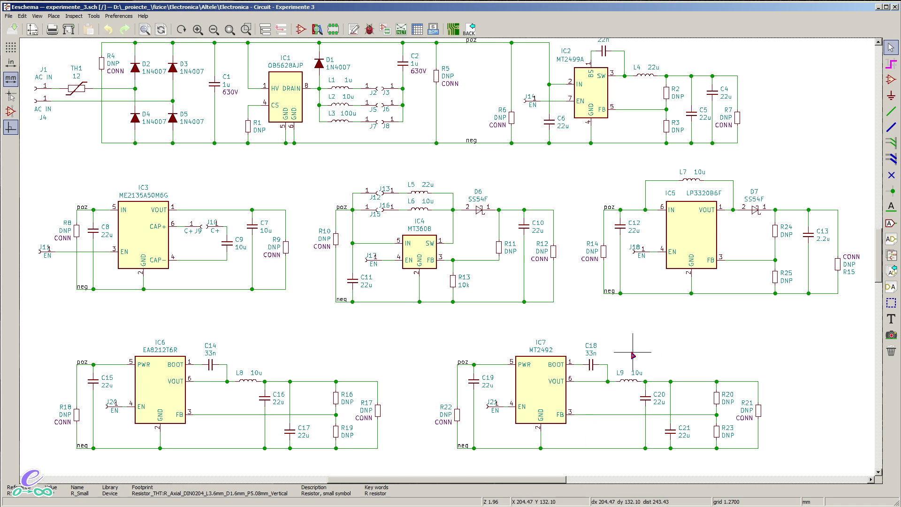
# Inspect the footprint assigned to connector resistor R22 in the IC7 MT2492 circuit and cancel its properties dialog
pyautogui.scroll(2, 545, 408)
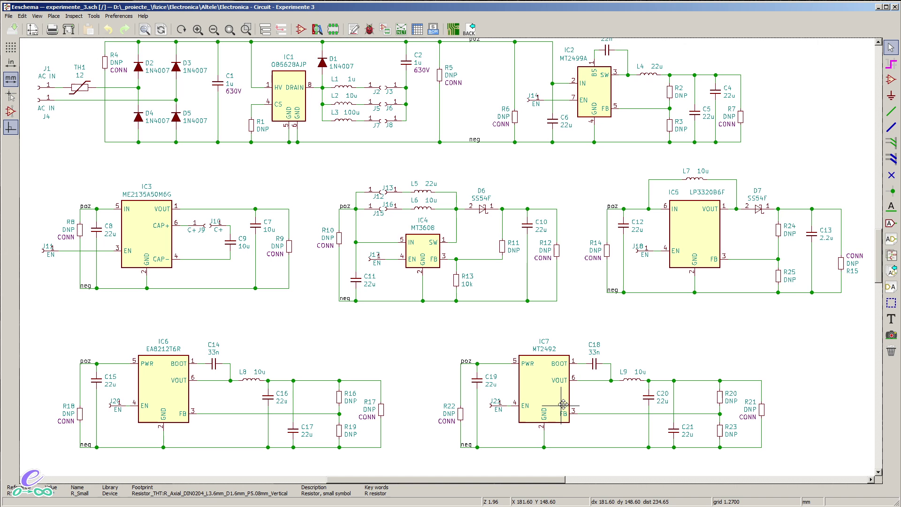
pyautogui.scroll(2, 449, 260)
pyautogui.scroll(-1, 372, 264)
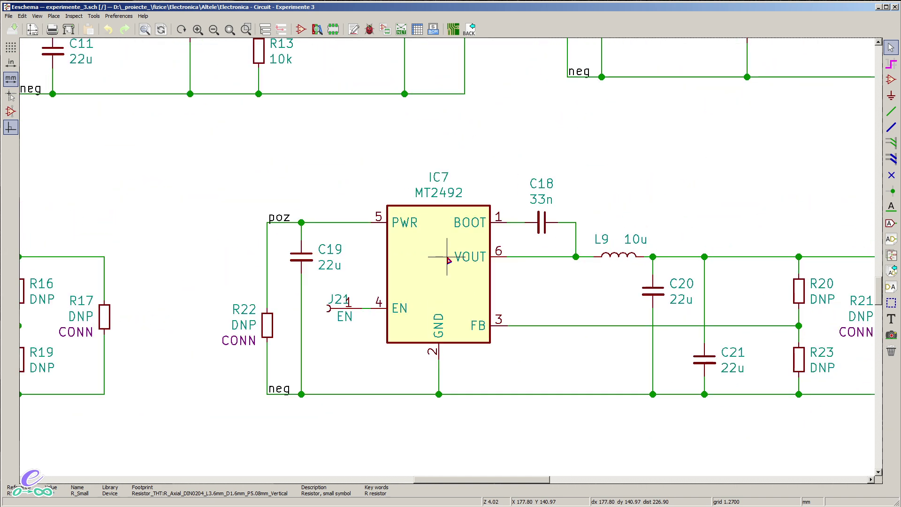
pyautogui.scroll(-1, 509, 279)
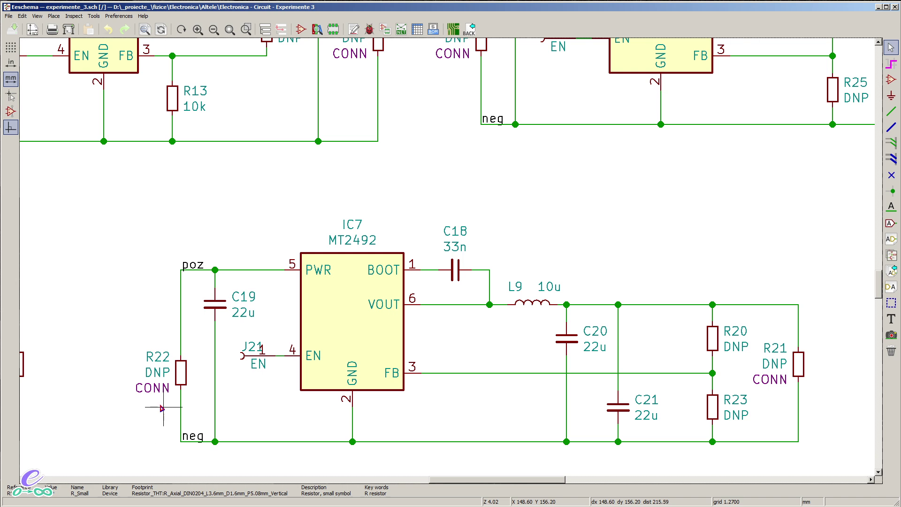
pyautogui.doubleClick(178, 376)
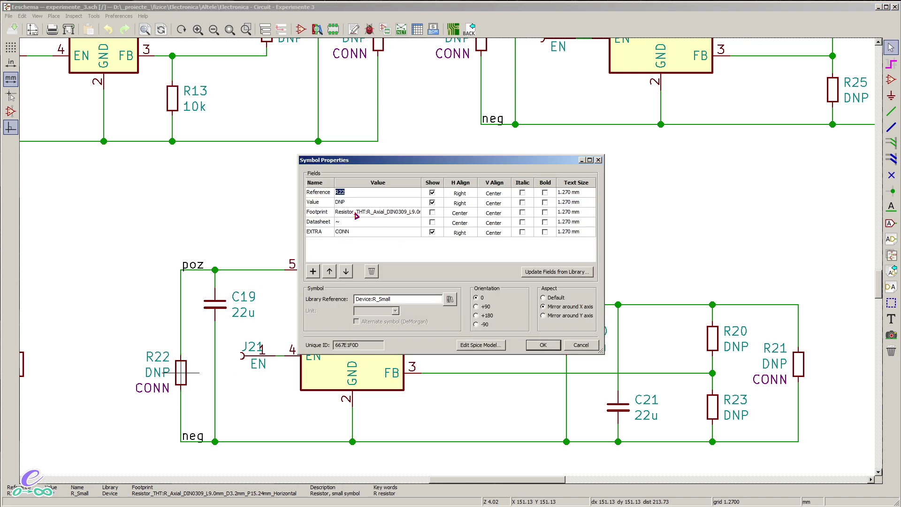
pyautogui.click(355, 212)
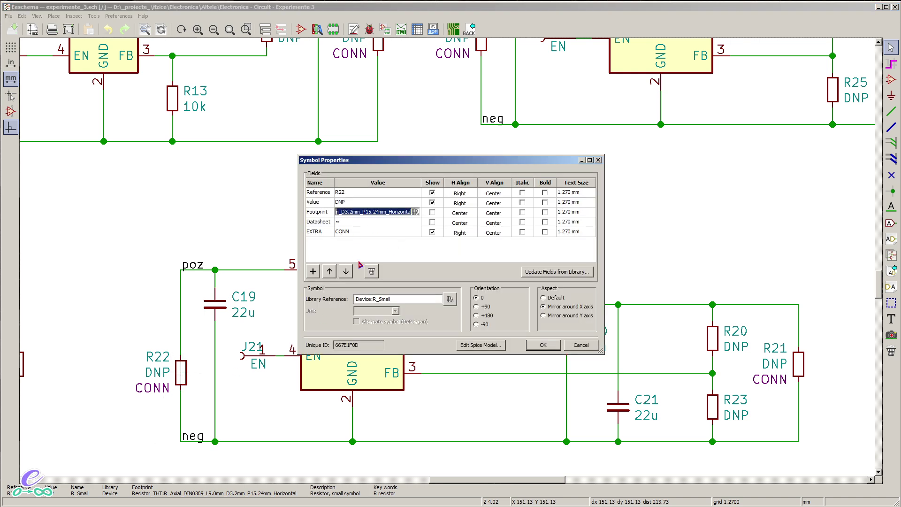
pyautogui.click(372, 214)
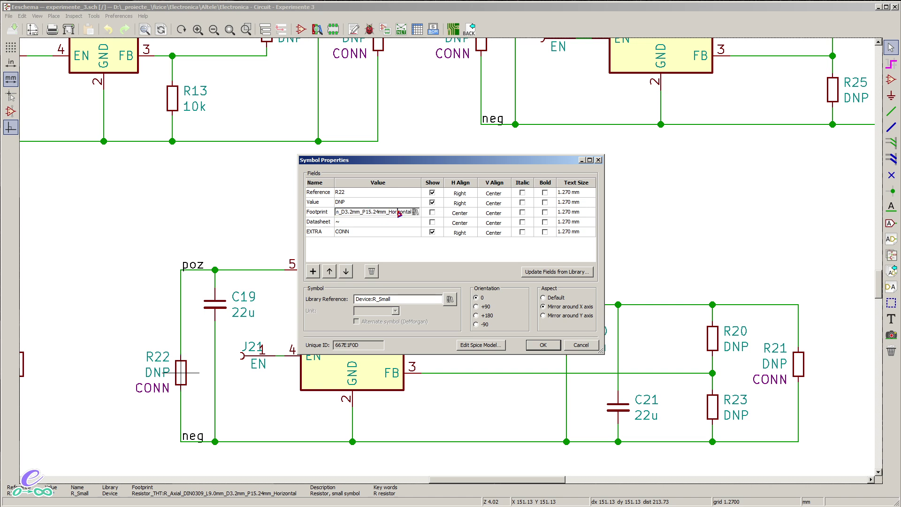
pyautogui.click(580, 345)
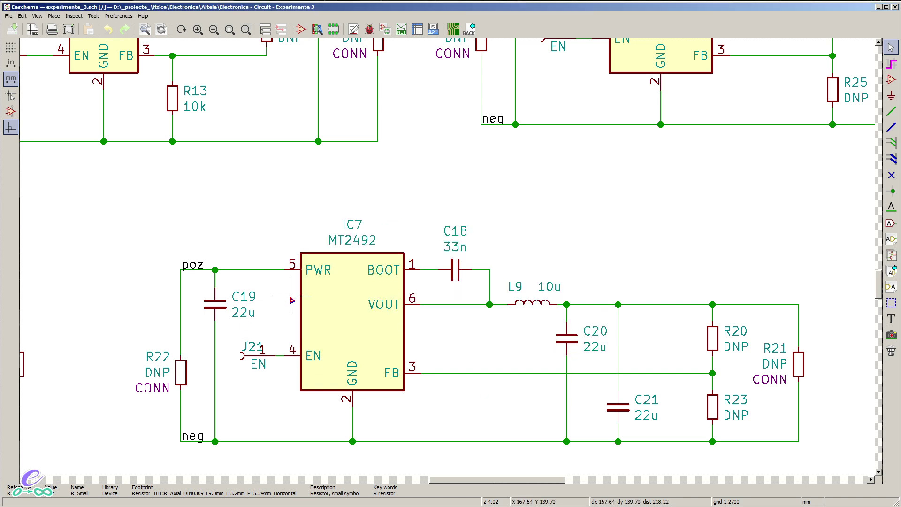
# Inspect the full footprint name assigned to capacitor C19 and cancel its properties dialog
pyautogui.doubleClick(214, 306)
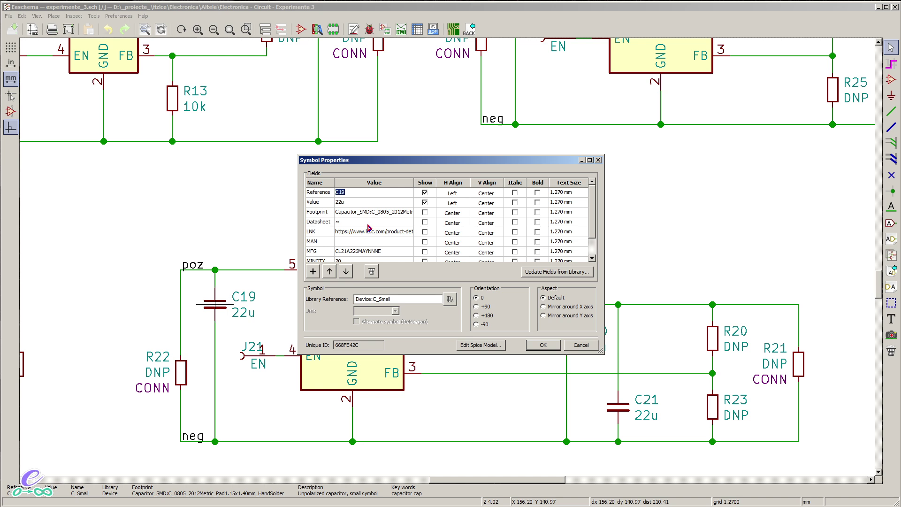
pyautogui.click(355, 215)
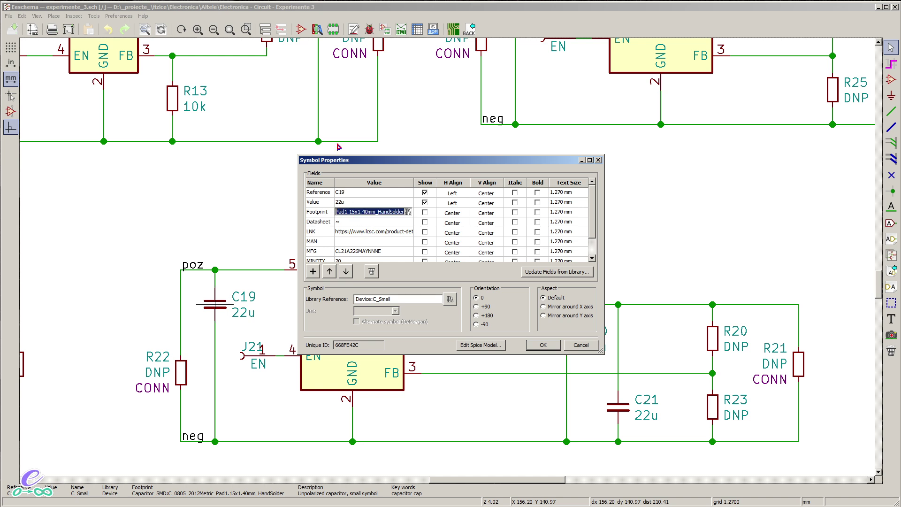
pyautogui.click(357, 213)
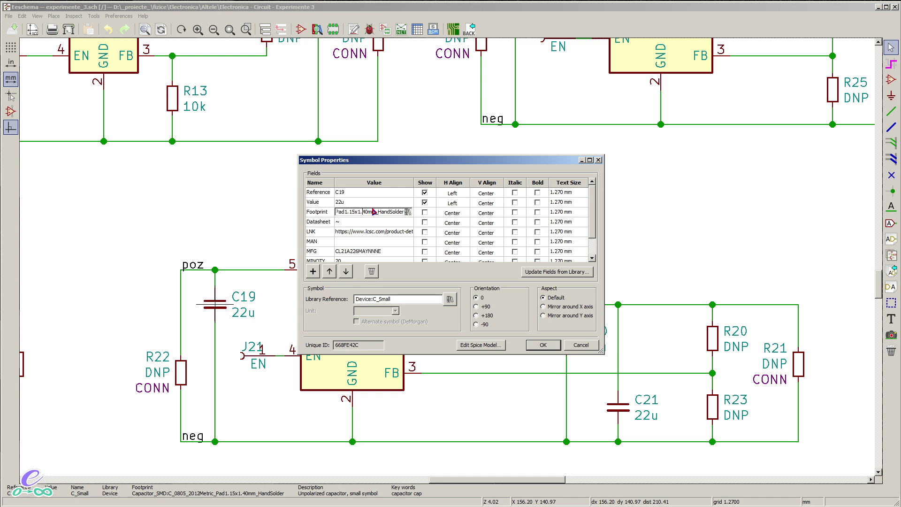
pyautogui.moveTo(372, 215); pyautogui.dragTo(324, 216)
pyautogui.click(350, 215)
pyautogui.click(580, 345)
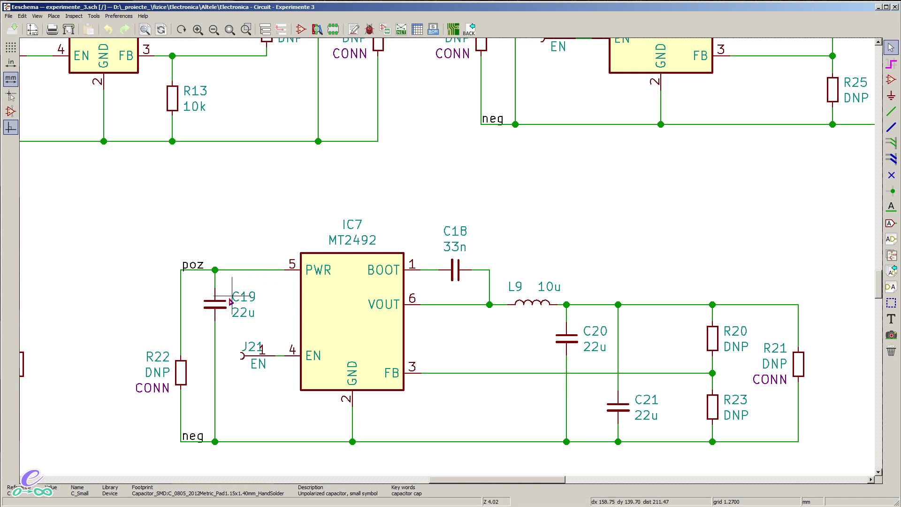
# Copy the product link from the LNK field of capacitor C19 and cancel the properties dialog
pyautogui.doubleClick(215, 304)
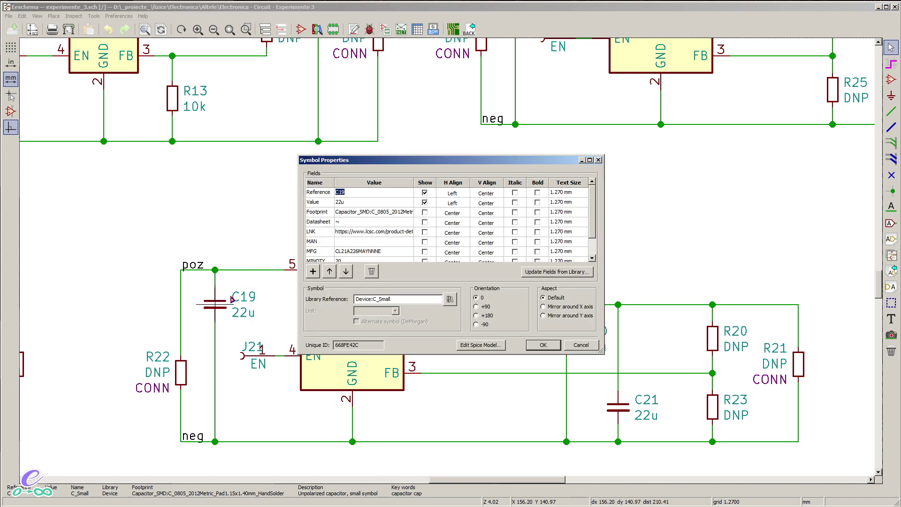
pyautogui.click(375, 234)
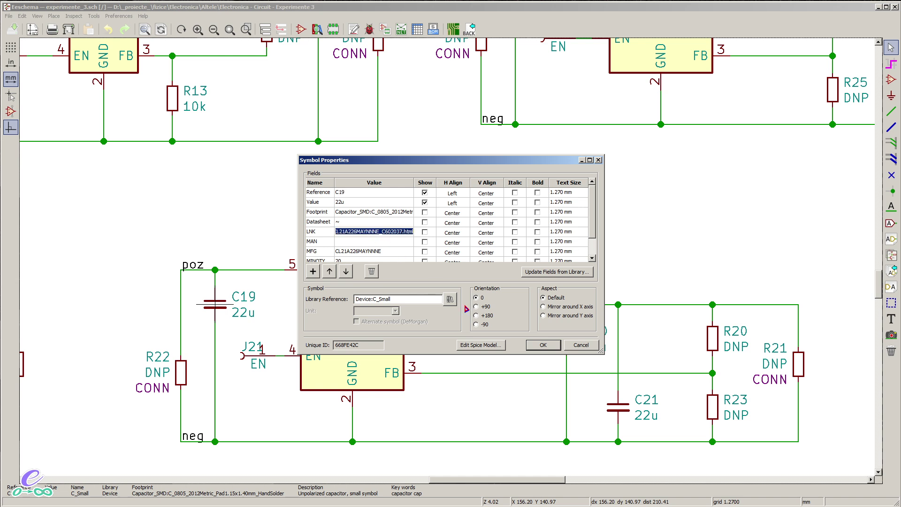
pyautogui.click(575, 347)
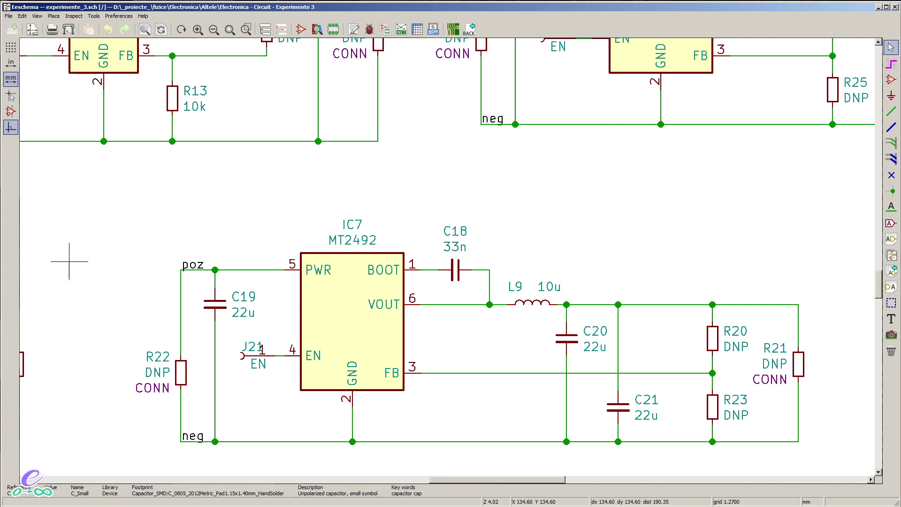
# Switch to the web browser, close the PCB Prototype tab and load C19's LCSC product page for the Samsung CL21A226MAYNNNE
pyautogui.hotkey('alt', 'Tab')
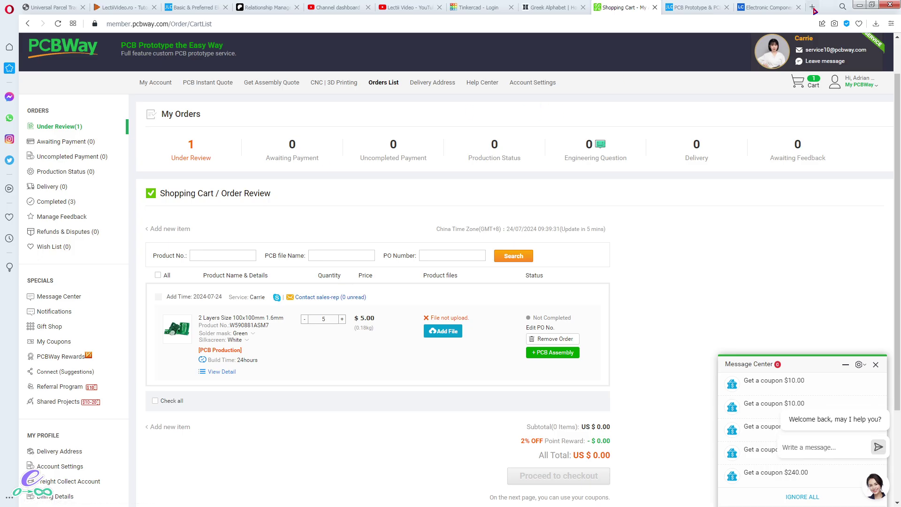
pyautogui.click(726, 7)
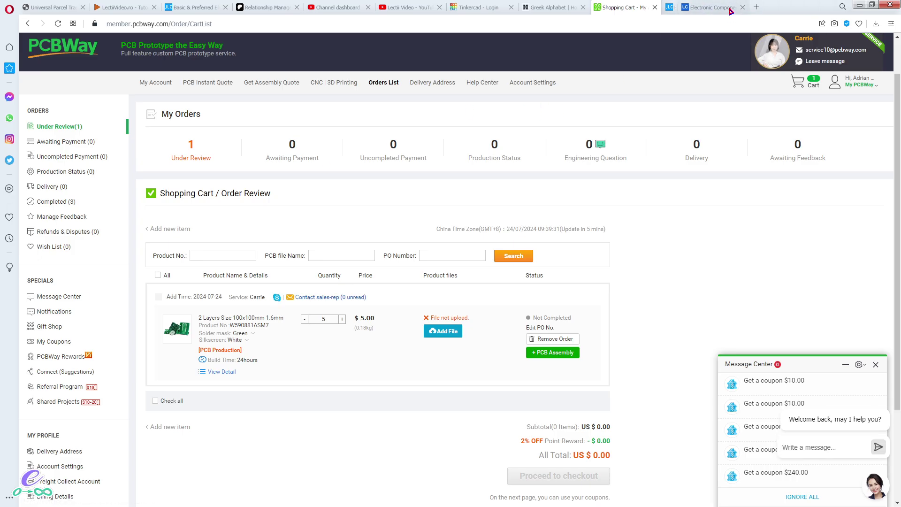
pyautogui.click(751, 7)
pyautogui.click(353, 26)
pyautogui.write('https://www.lcsc.com/product-detail/Multilayer-Ceramic-Capacitors-MLCC-SMD-SMT_Samsung-Electro-Mechanics-CL21A226MAYNNNE_C602037.html')
pyautogui.press('Return')
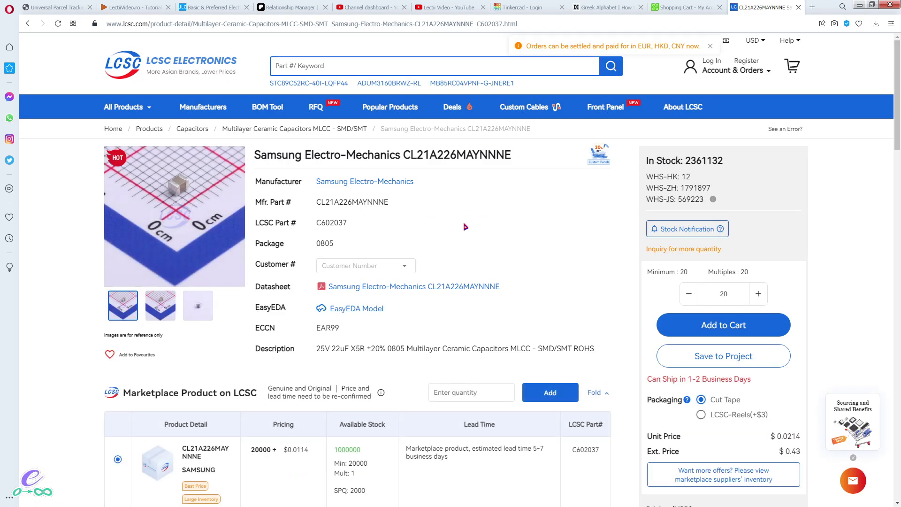
# Examine the package size of the CL21A226MAYNNNE capacitor on the LCSC product page
pyautogui.moveTo(261, 244); pyautogui.dragTo(330, 247)
pyautogui.click(337, 248)
pyautogui.doubleClick(329, 247)
pyautogui.click(330, 246)
pyautogui.moveTo(337, 246); pyautogui.dragTo(307, 246)
pyautogui.click(266, 247)
pyautogui.doubleClick(272, 248)
pyautogui.click(316, 252)
pyautogui.moveTo(319, 244); pyautogui.dragTo(334, 245)
pyautogui.click(329, 252)
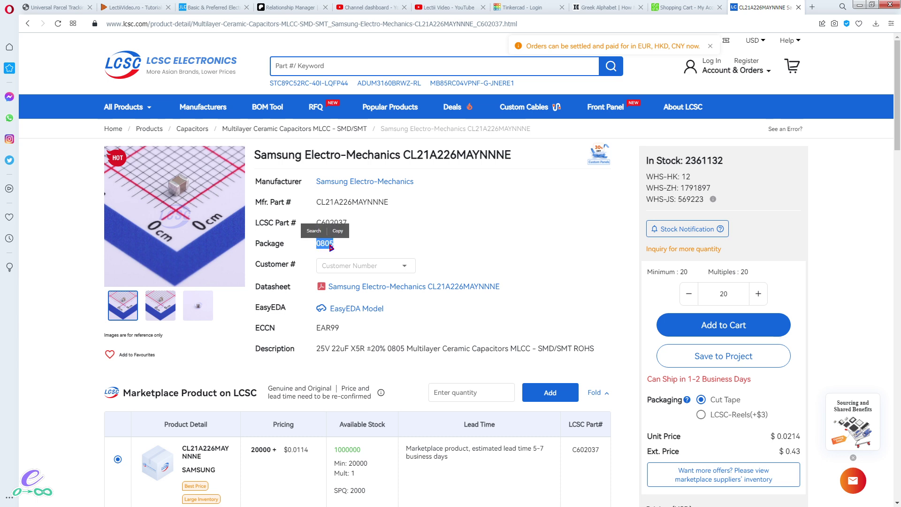
# Return to the KiCad schematic, reopen the properties of C19 and open its footprint in the Footprint Library Browser
pyautogui.click(861, 6)
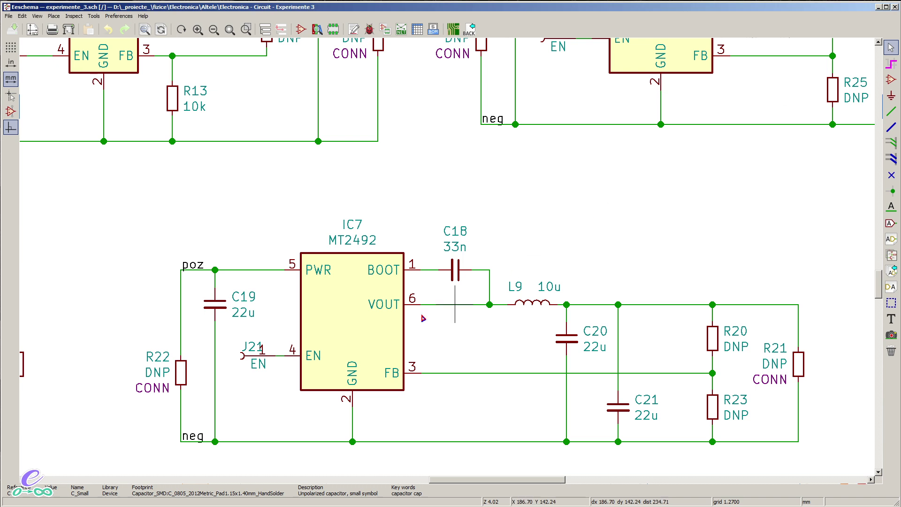
pyautogui.doubleClick(214, 304)
pyautogui.click(374, 211)
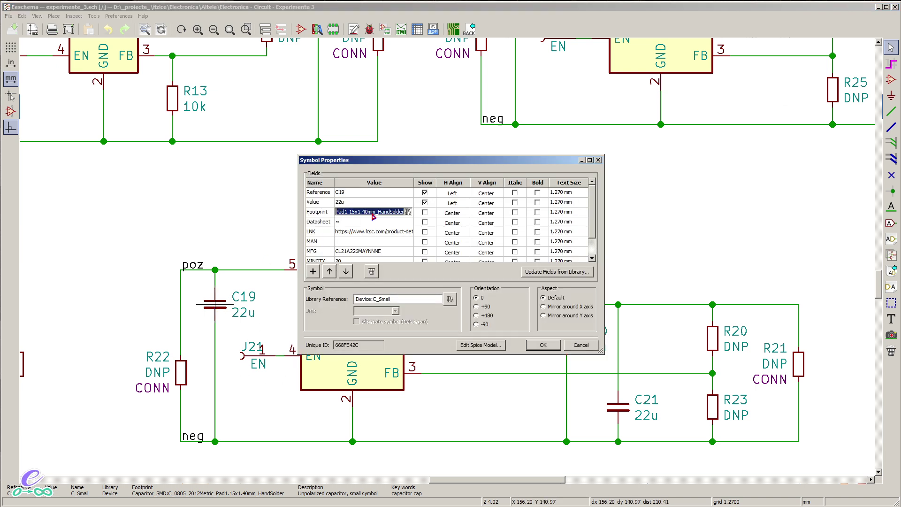
pyautogui.press('Home')
pyautogui.hotkey('ctrl', 'a')
pyautogui.click(353, 214)
pyautogui.hotkey('alt', 'Tab')
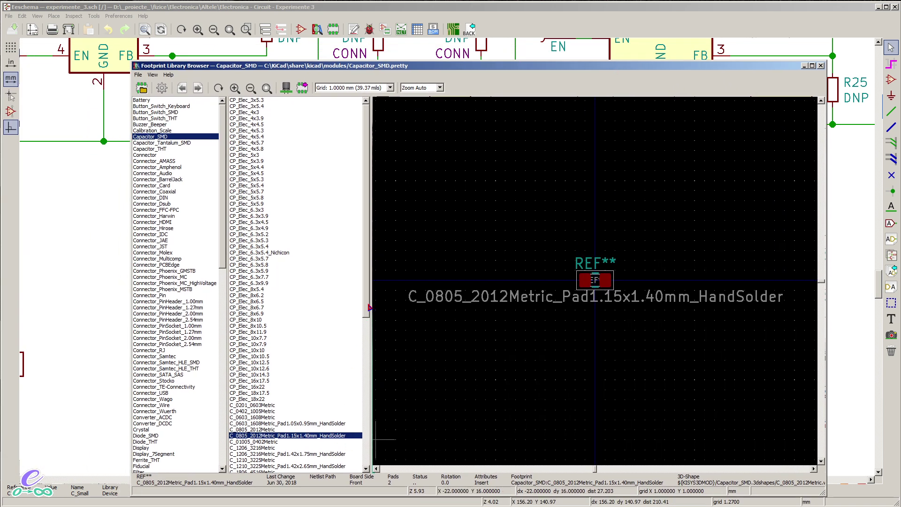
# Compare the C_0805_2012Metric footprint with C_0805_2012Metric_Pad1.15x1.40mm_HandSolder in the Capacitor_SMD library
pyautogui.moveTo(370, 287); pyautogui.dragTo(369, 368)
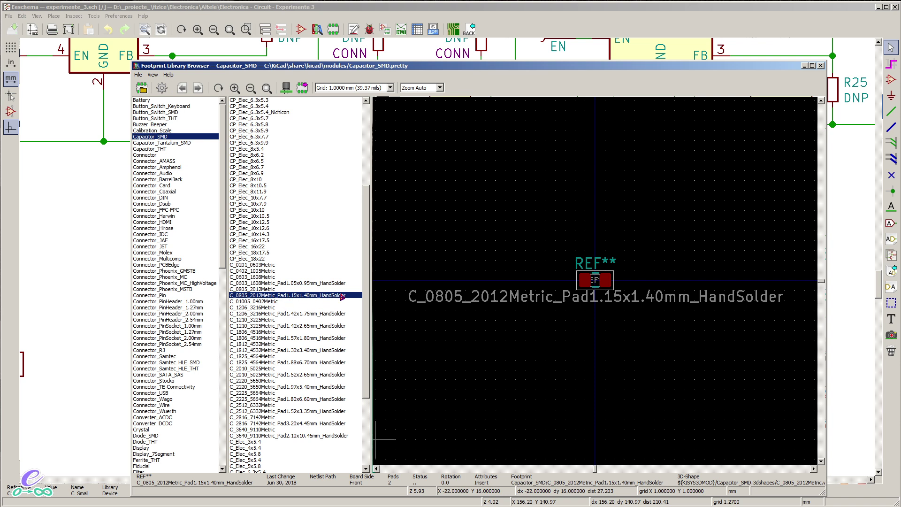
pyautogui.click(268, 290)
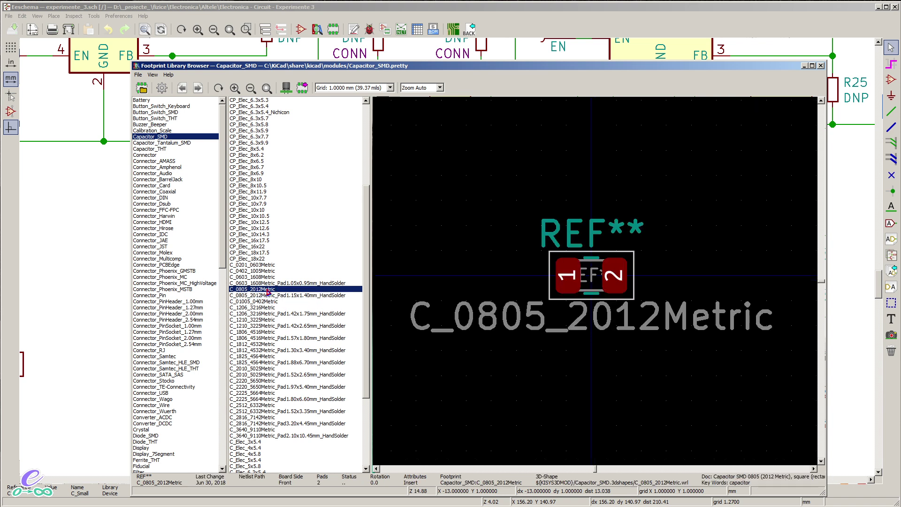
pyautogui.click(268, 295)
pyautogui.click(267, 290)
pyautogui.click(270, 296)
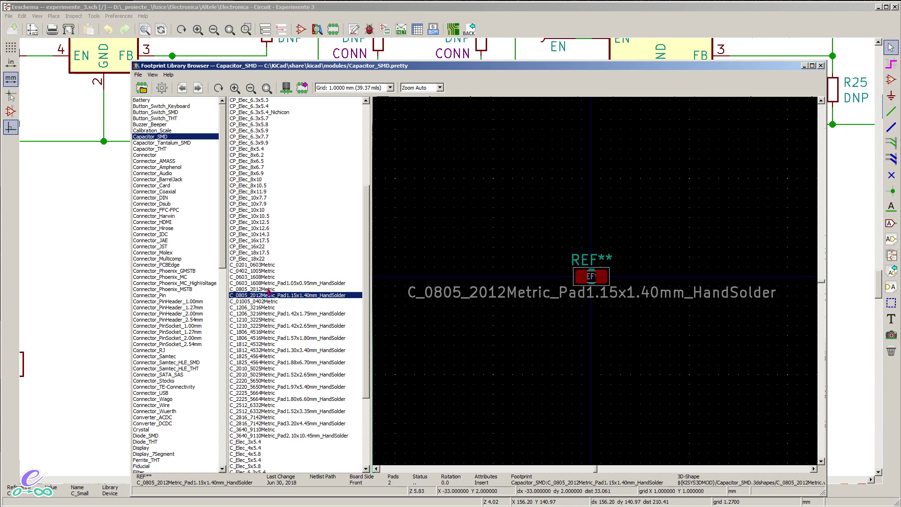
pyautogui.click(269, 290)
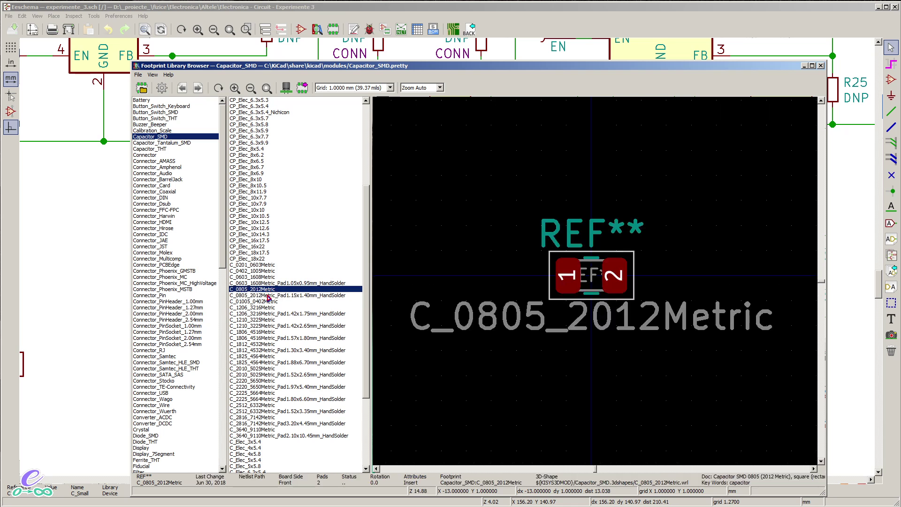
# Assign the C_0805_2012Metric_Pad1.15x1.40mm_HandSolder footprint to C19 after comparing it with the standard 0805 version, and save the schematic
pyautogui.click(268, 296)
pyautogui.click(268, 291)
pyautogui.click(270, 296)
pyautogui.click(267, 291)
pyautogui.click(267, 296)
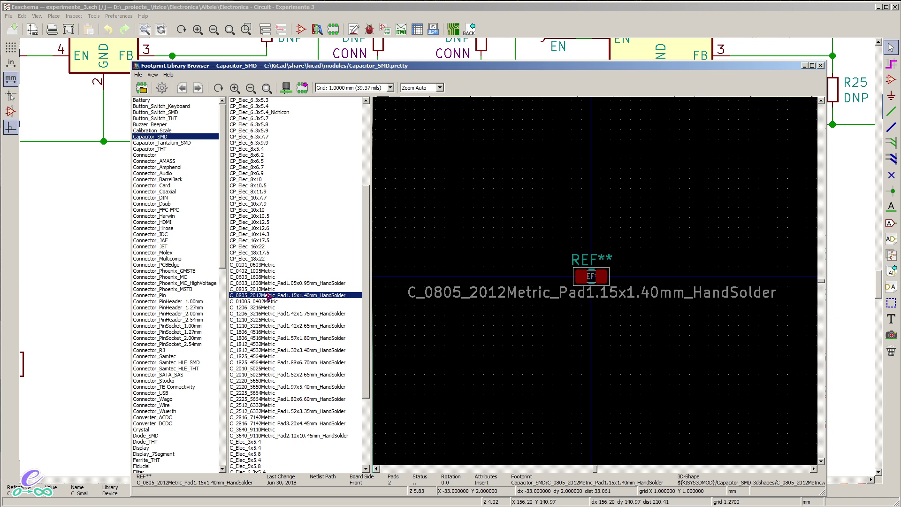
pyautogui.click(266, 290)
pyautogui.click(265, 296)
pyautogui.doubleClick(264, 296)
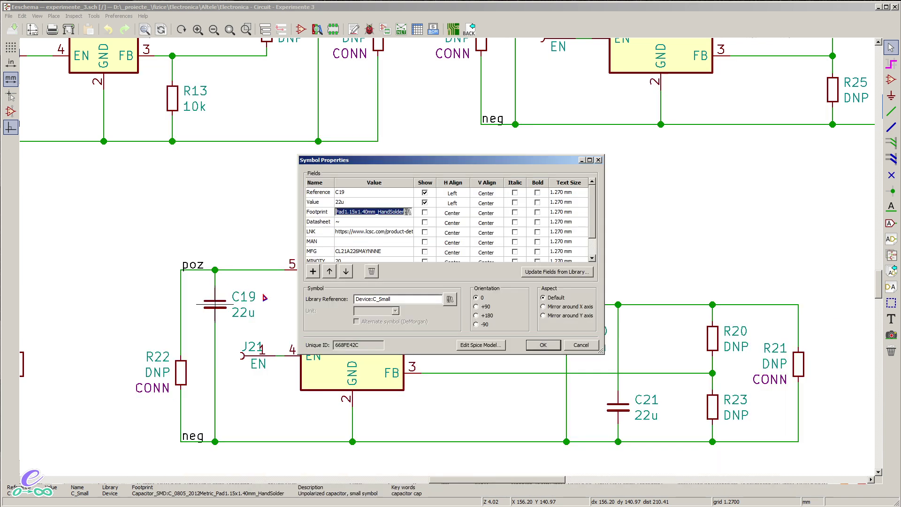
pyautogui.click(543, 345)
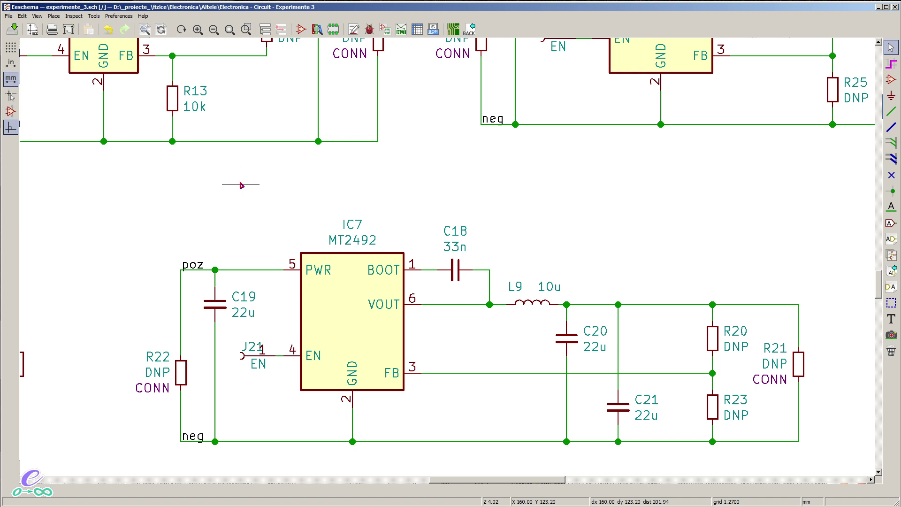
pyautogui.hotkey('ctrl', 's')
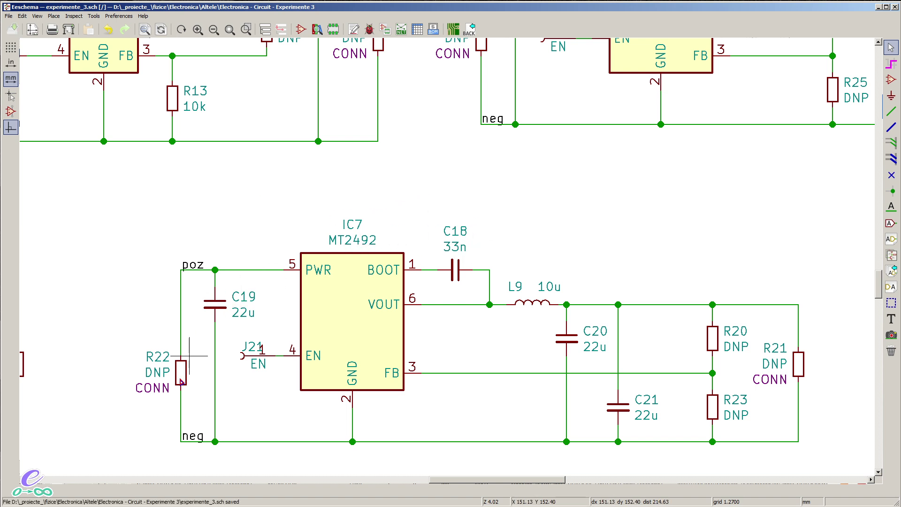
# Check the footprint assigned to IC7 and the one assigned to the EN connector J21 in their symbol properties
pyautogui.doubleClick(351, 312)
pyautogui.click(372, 212)
pyautogui.click(378, 214)
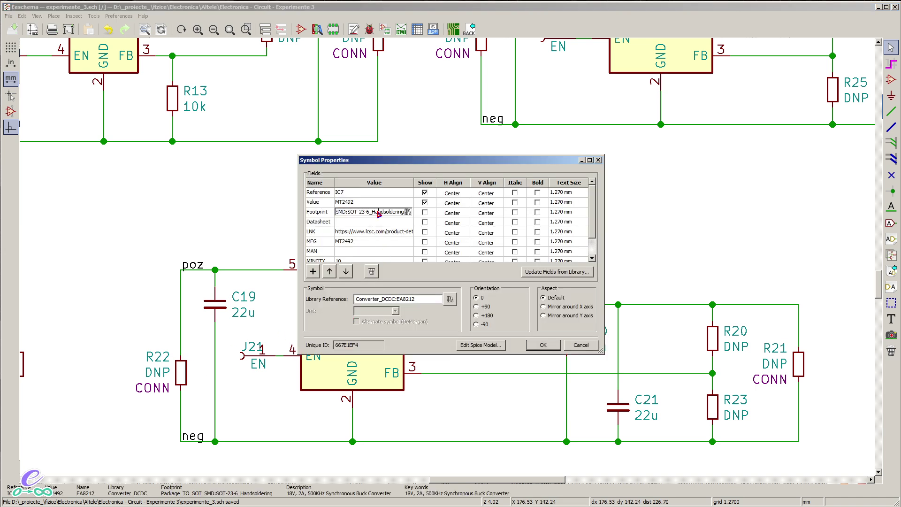
pyautogui.click(576, 347)
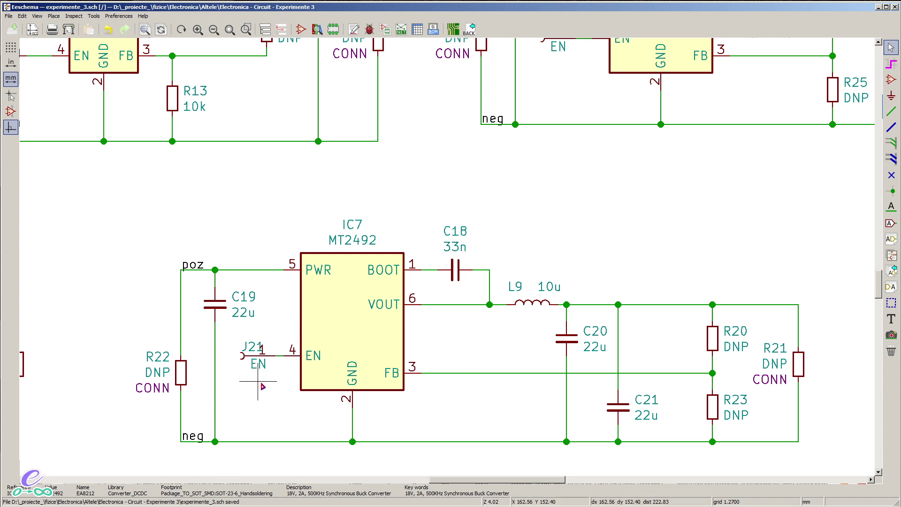
pyautogui.doubleClick(242, 357)
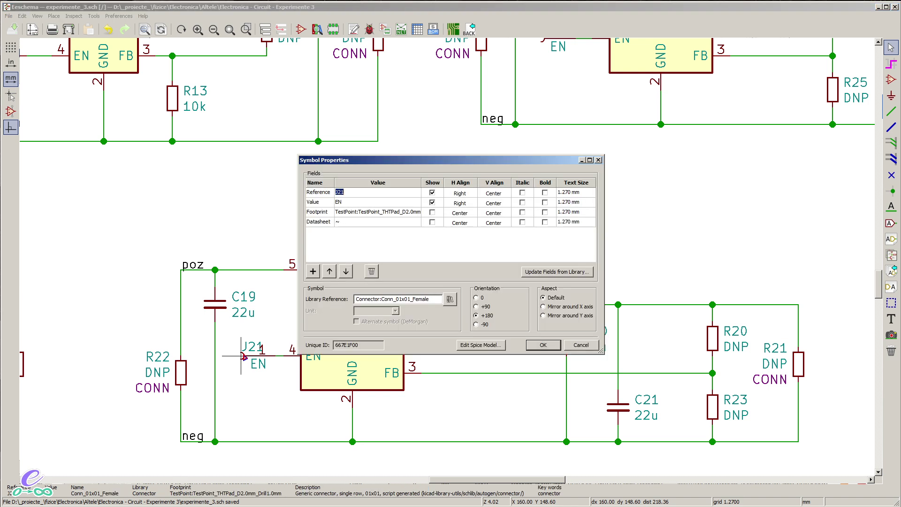
pyautogui.click(574, 348)
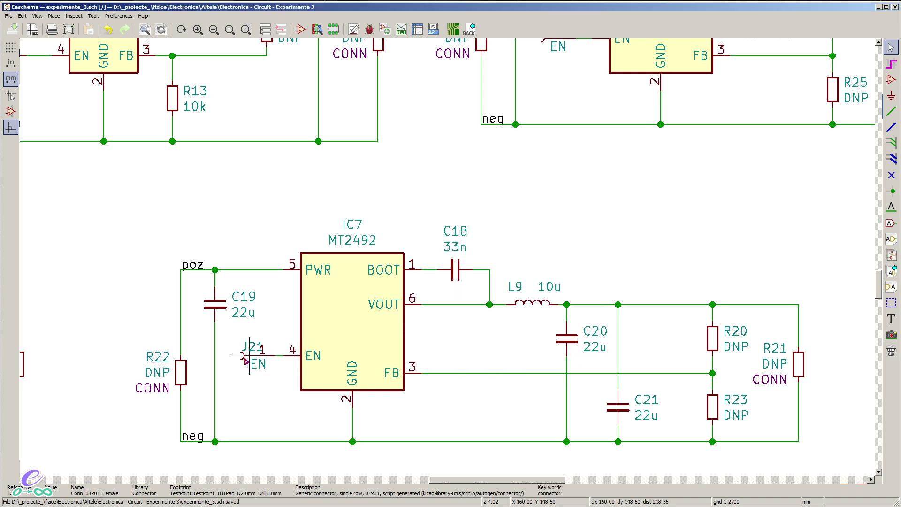
# Search the symbol library for "conn" and preview the male and female connector symbols from Conn_01x01 to Conn_01x03
pyautogui.press('a')
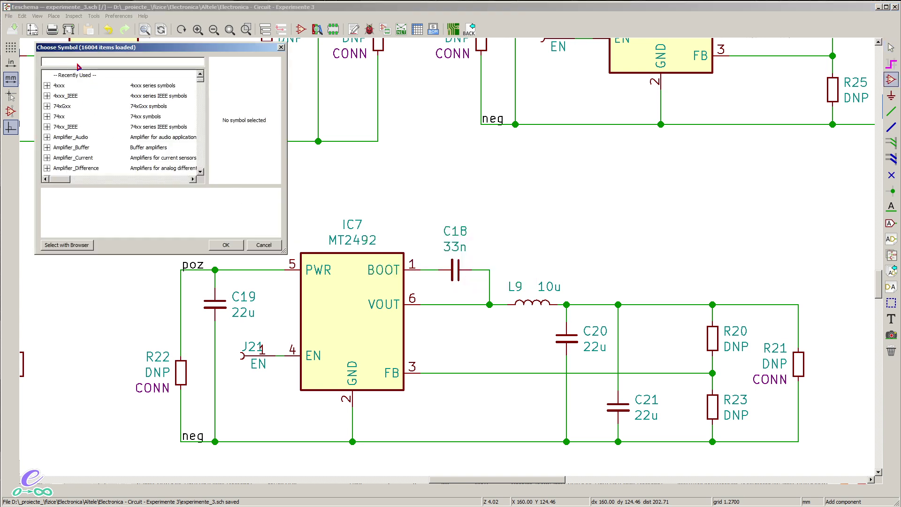
pyautogui.write('conn')
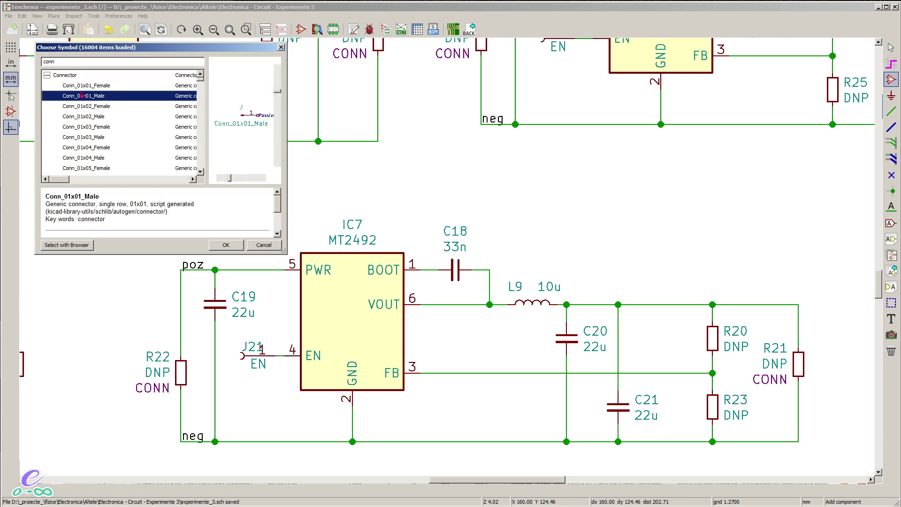
pyautogui.click(83, 107)
pyautogui.click(84, 117)
pyautogui.click(87, 127)
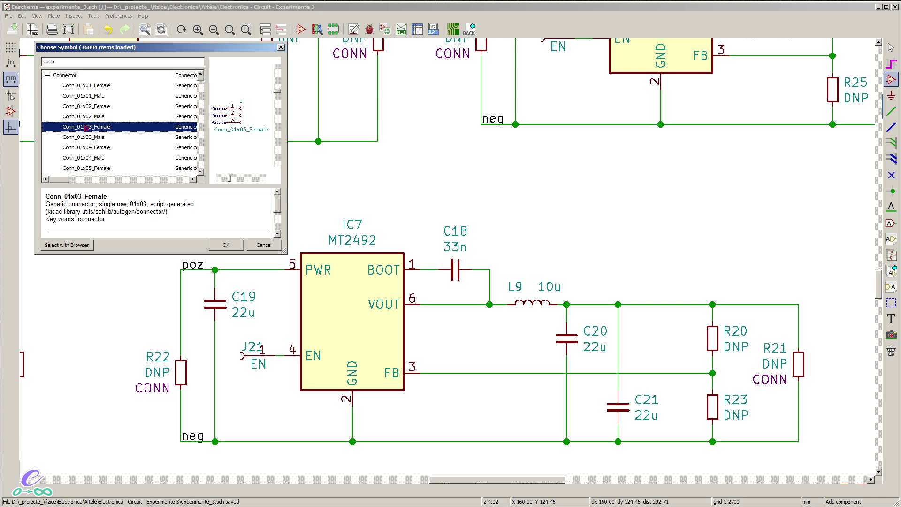
pyautogui.click(87, 137)
pyautogui.click(88, 86)
pyautogui.click(88, 96)
pyautogui.click(88, 106)
pyautogui.click(88, 116)
pyautogui.click(89, 127)
pyautogui.click(89, 137)
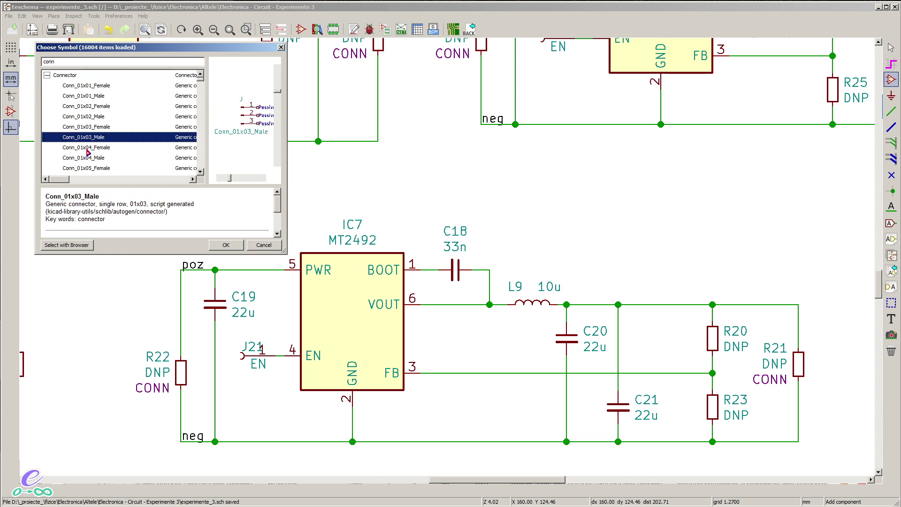
# Place a Conn_01x01_Male symbol in the empty area above inductor L9
pyautogui.click(93, 89)
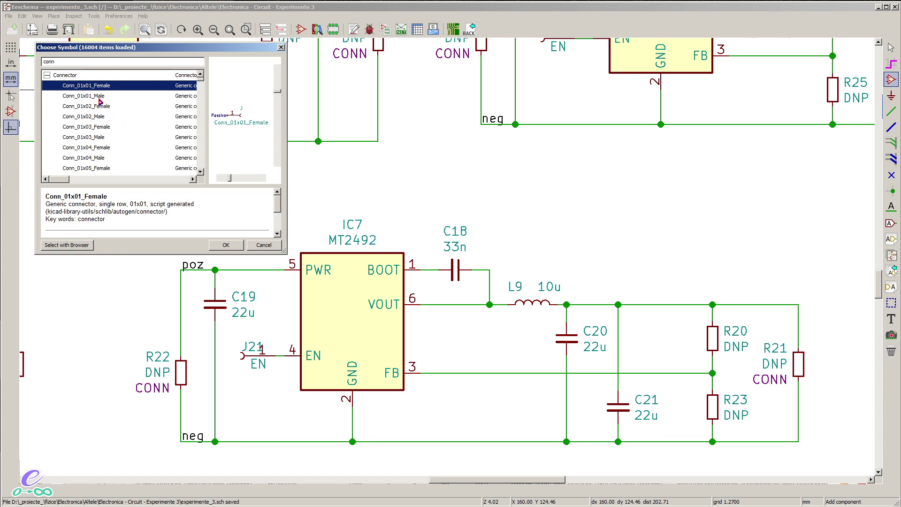
pyautogui.click(96, 96)
pyautogui.doubleClick(99, 101)
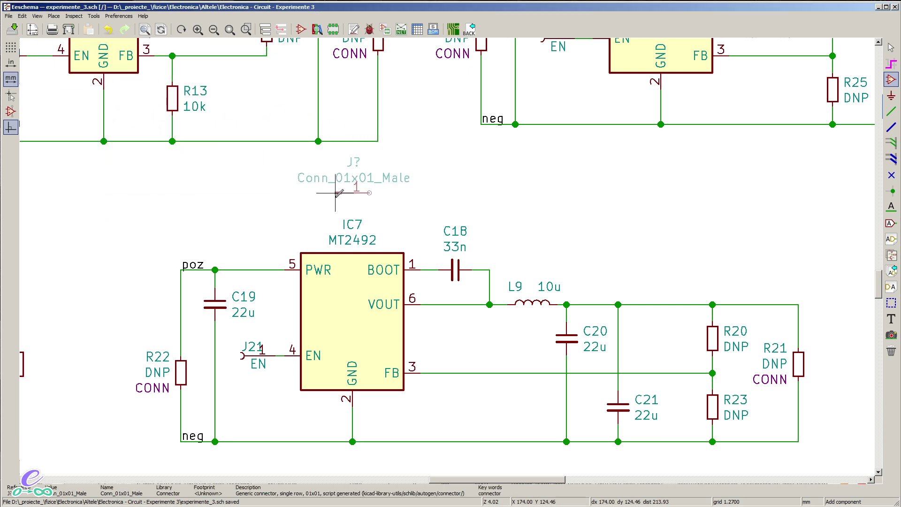
pyautogui.click(559, 217)
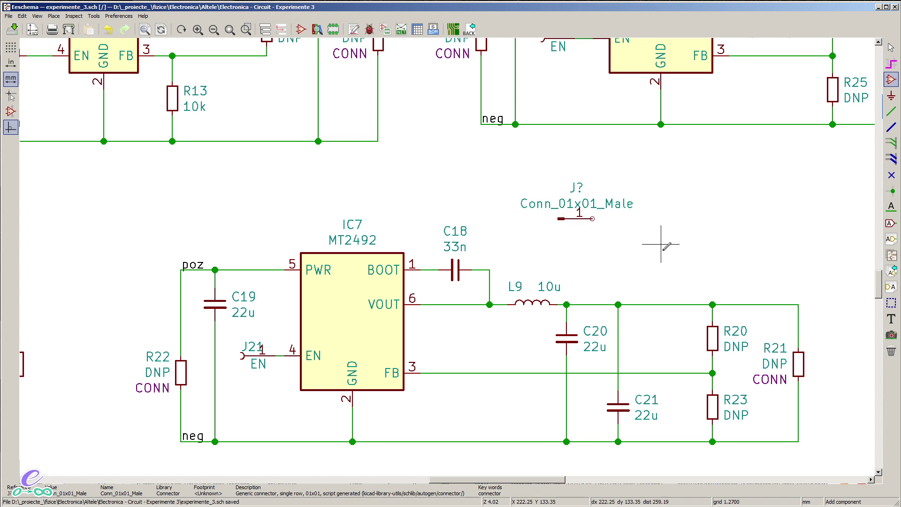
pyautogui.press('Escape')
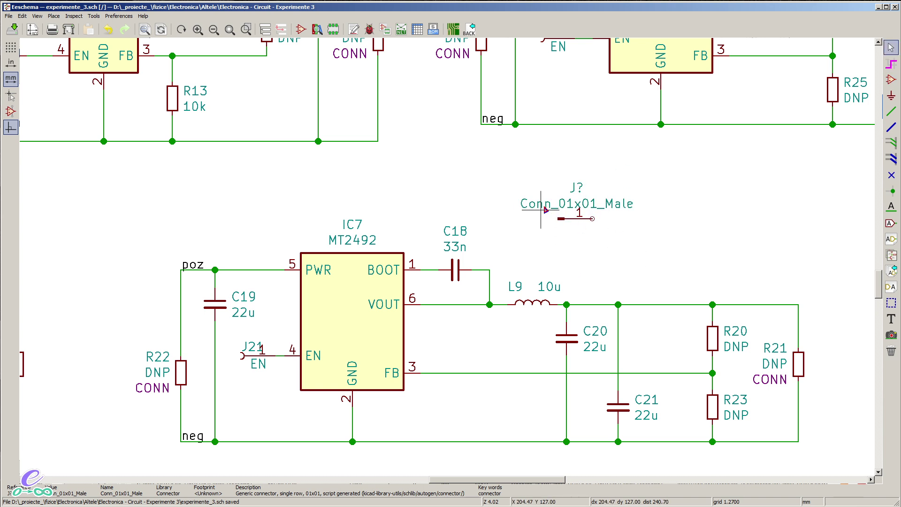
# Inspect the test point footprint field in J21's symbol properties and close the dialog
pyautogui.doubleClick(240, 355)
pyautogui.click(362, 216)
pyautogui.click(363, 215)
pyautogui.click(349, 215)
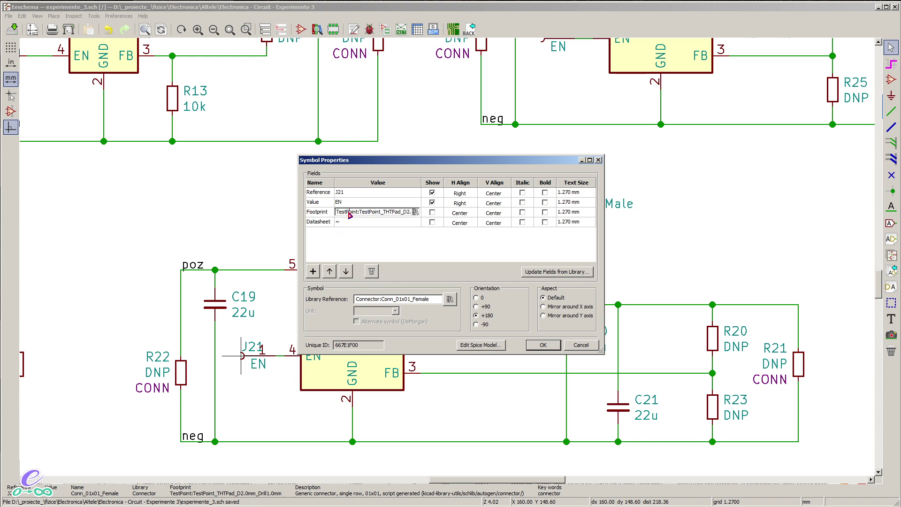
pyautogui.click(556, 342)
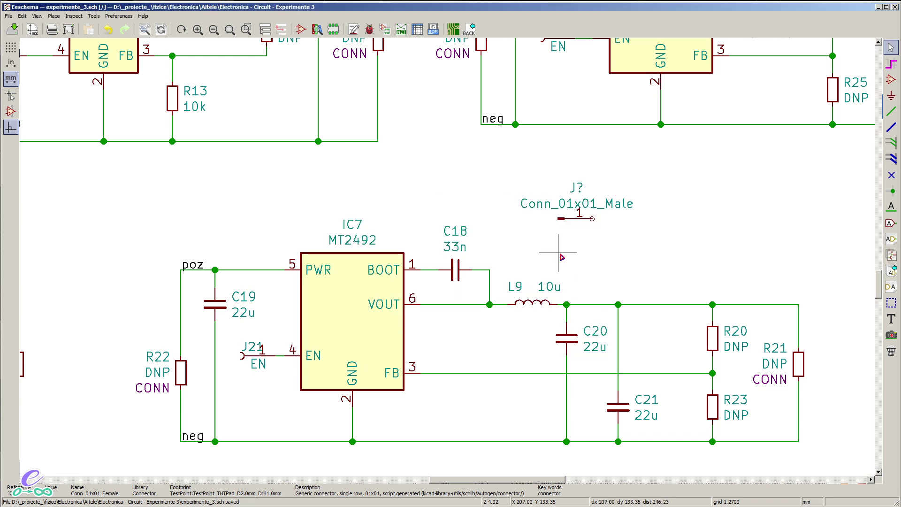
# Open the footprint browser for the Conn_01x01_Male symbol and select the TestPoint library
pyautogui.click(564, 218)
pyautogui.click(579, 243)
pyautogui.doubleClick(563, 218)
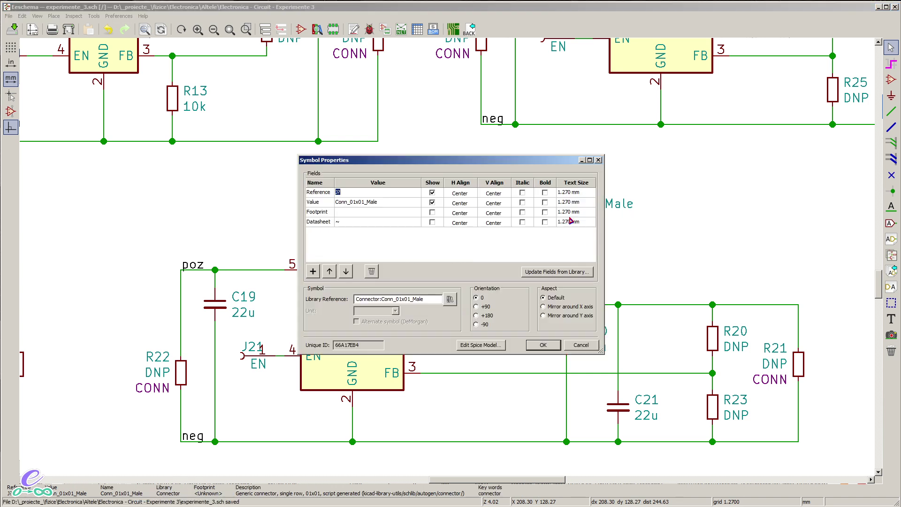
pyautogui.click(390, 213)
pyautogui.click(416, 212)
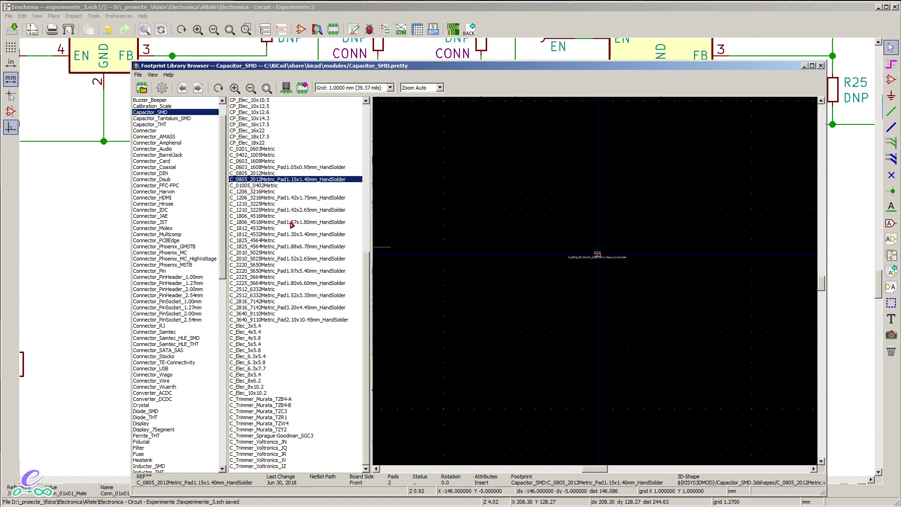
pyautogui.moveTo(223, 165); pyautogui.dragTo(217, 396)
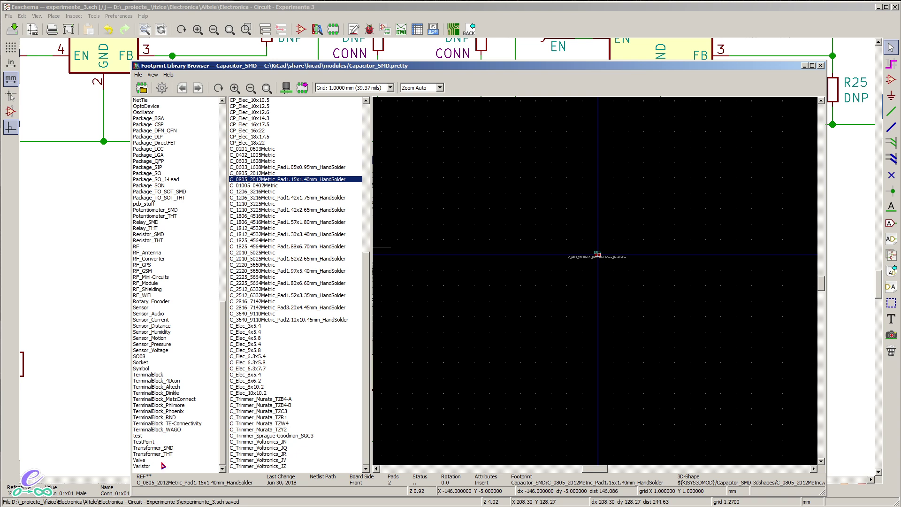
pyautogui.click(148, 442)
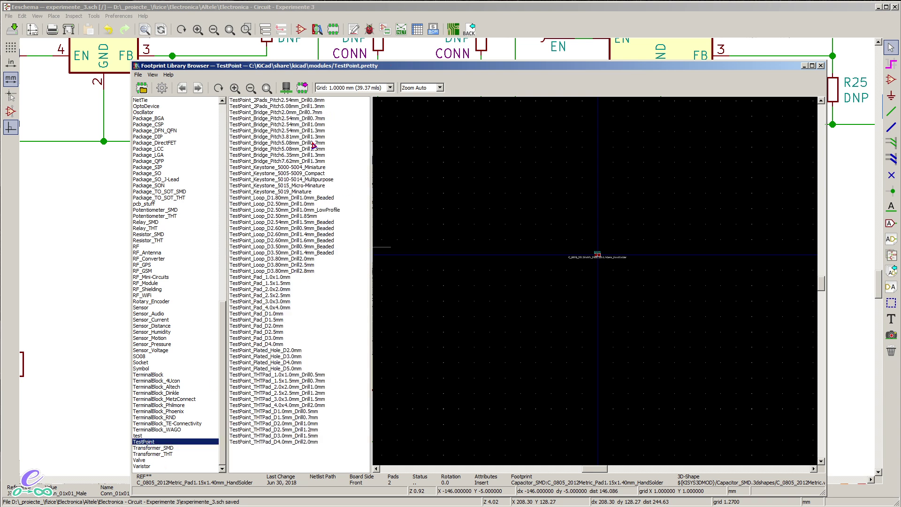
# Compare round and square through-hole and SMD pad footprints of different sizes in the TestPoint library
pyautogui.click(243, 412)
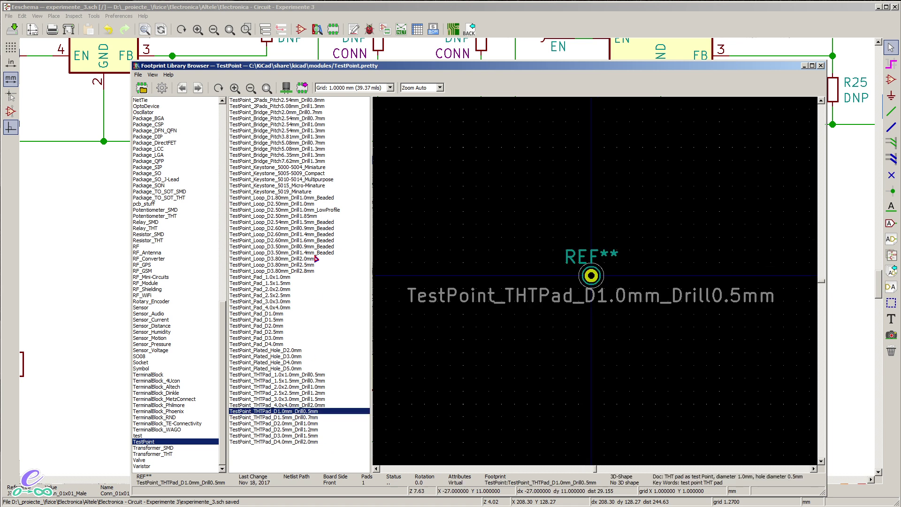
pyautogui.click(275, 235)
pyautogui.click(263, 296)
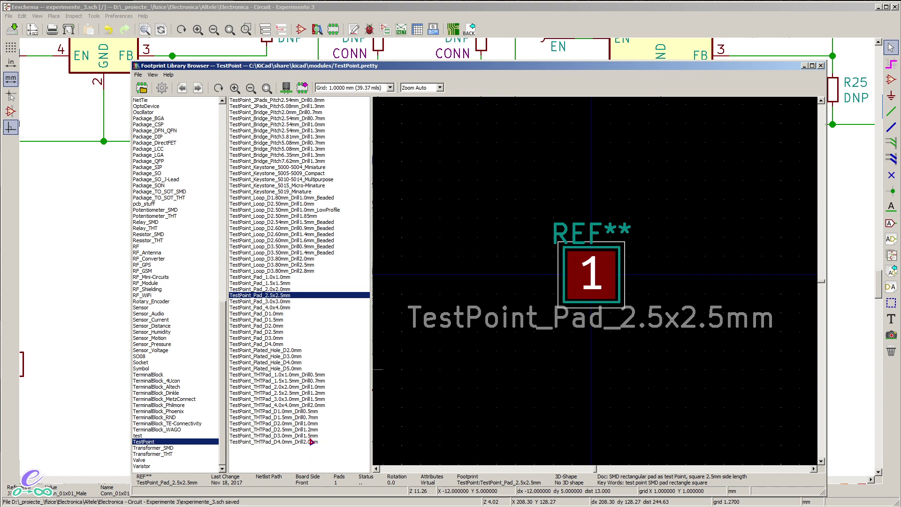
pyautogui.click(264, 426)
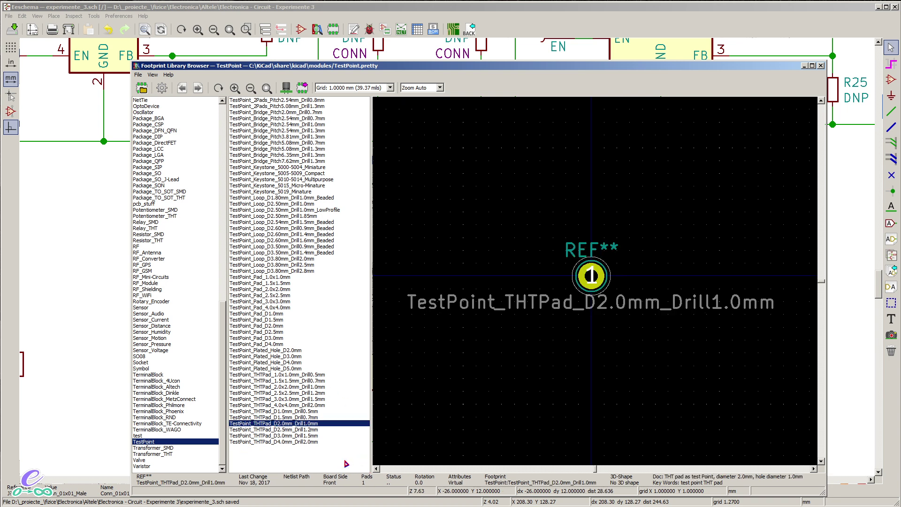
pyautogui.click(308, 435)
pyautogui.click(308, 423)
pyautogui.click(308, 429)
pyautogui.click(314, 424)
pyautogui.click(322, 388)
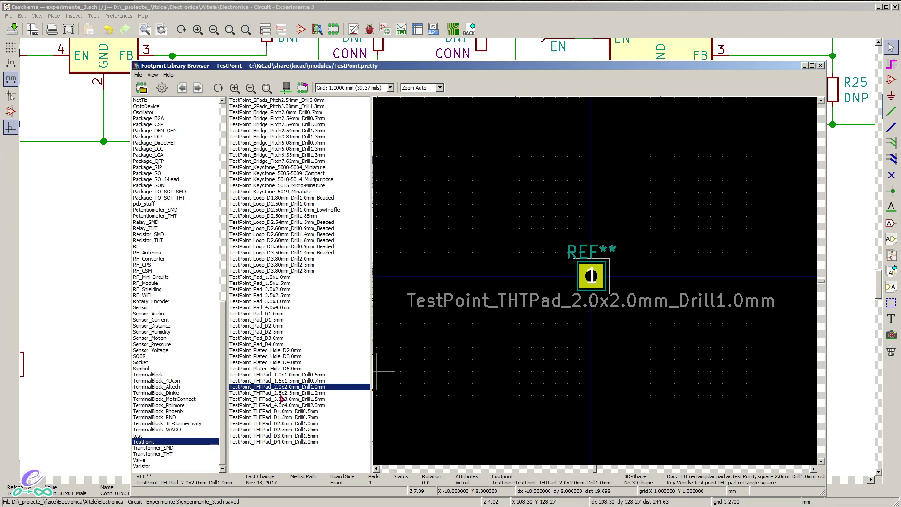
# Assign the TestPoint_THTPad_D2.0mm_Drill1.0mm footprint to the Conn_01x01_Male symbol
pyautogui.click(279, 423)
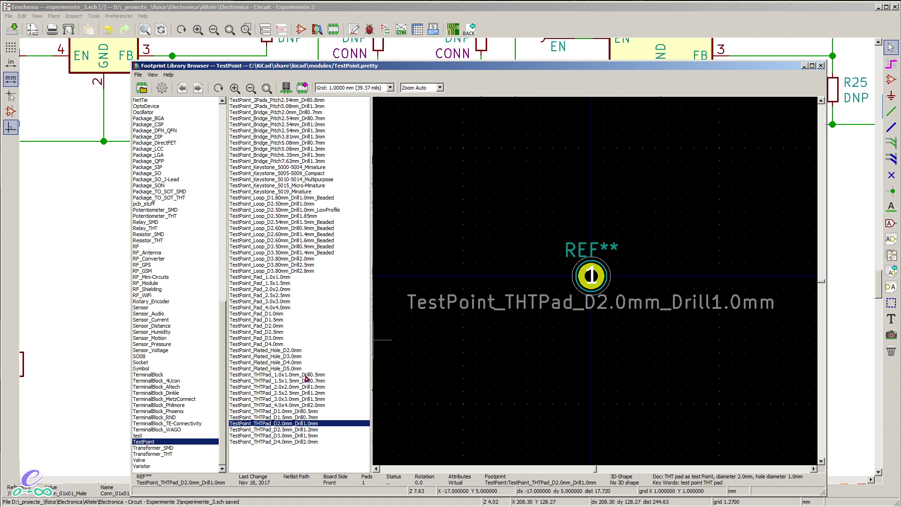
pyautogui.doubleClick(300, 424)
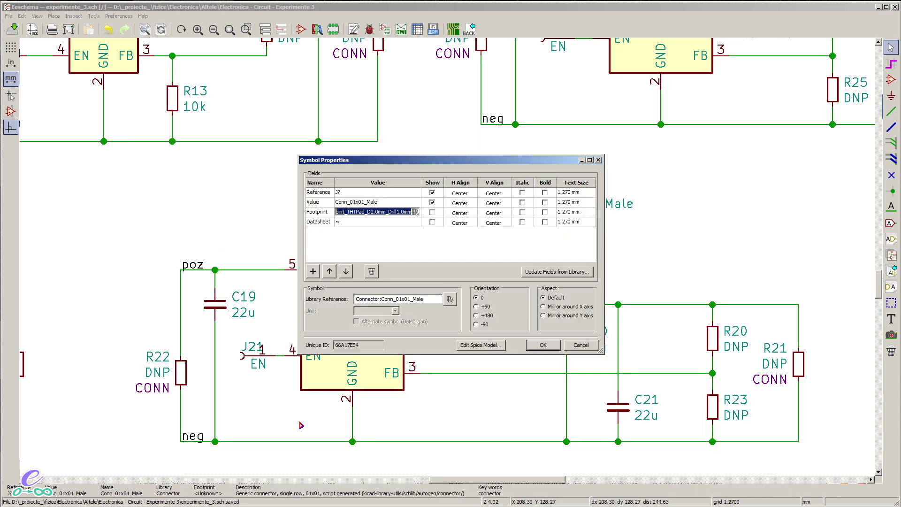
pyautogui.click(541, 347)
pyautogui.click(563, 244)
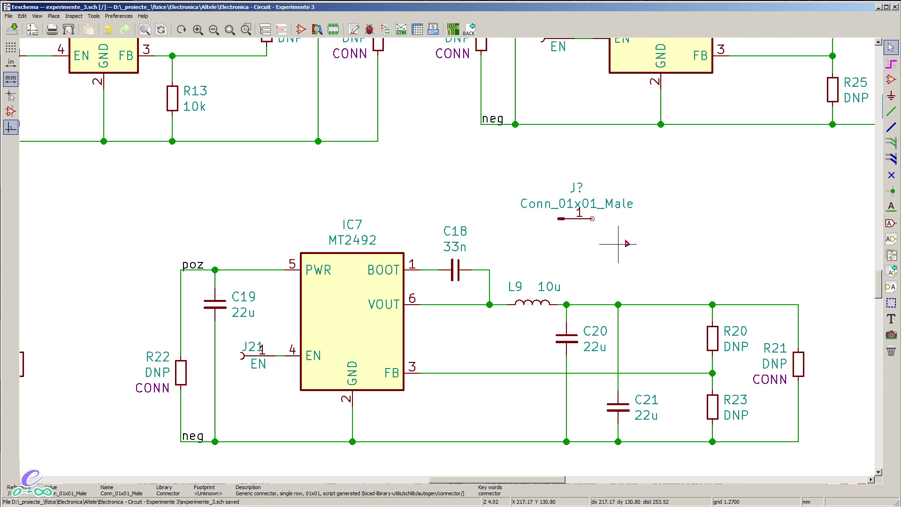
# Delete the Conn_01x01_Male symbol above L9
pyautogui.moveTo(643, 236); pyautogui.dragTo(515, 184)
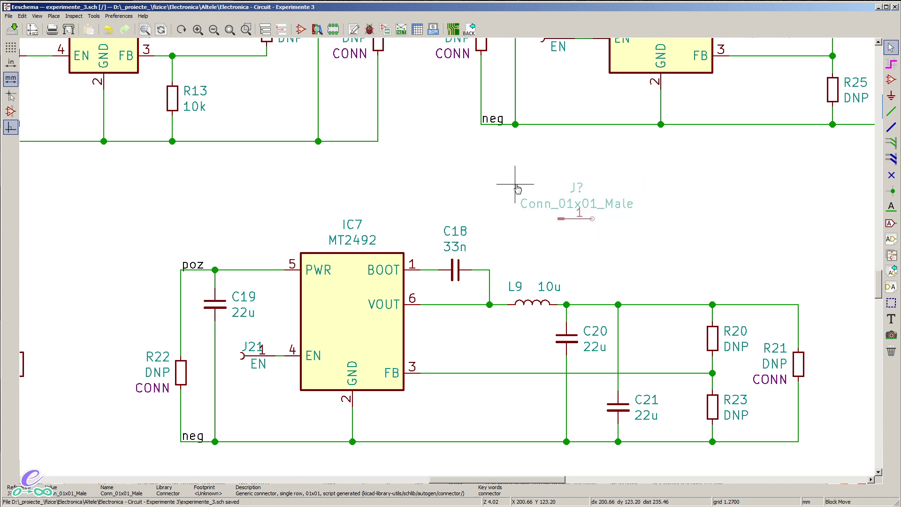
pyautogui.press('Delete')
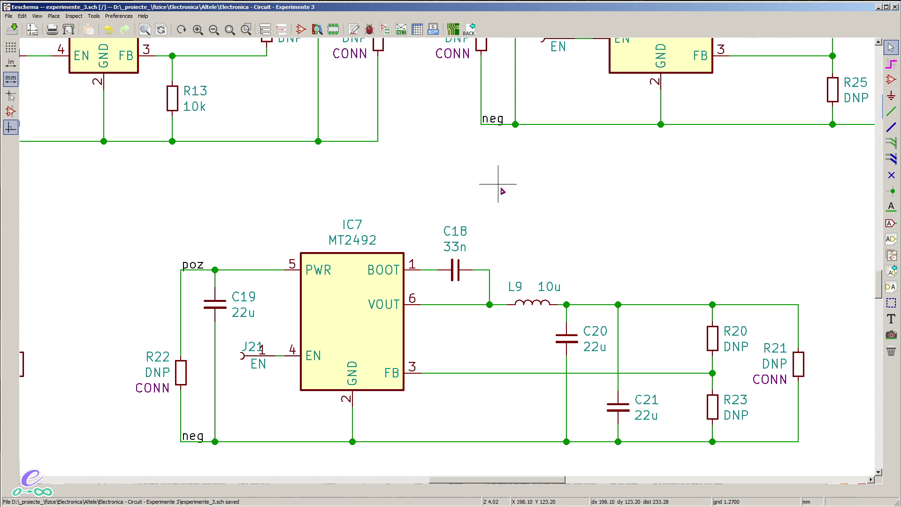
# Save the schematic and switch to Pcbnew to view the board layout around J21
pyautogui.scroll(-2, 450, 256)
pyautogui.scroll(-2, 465, 226)
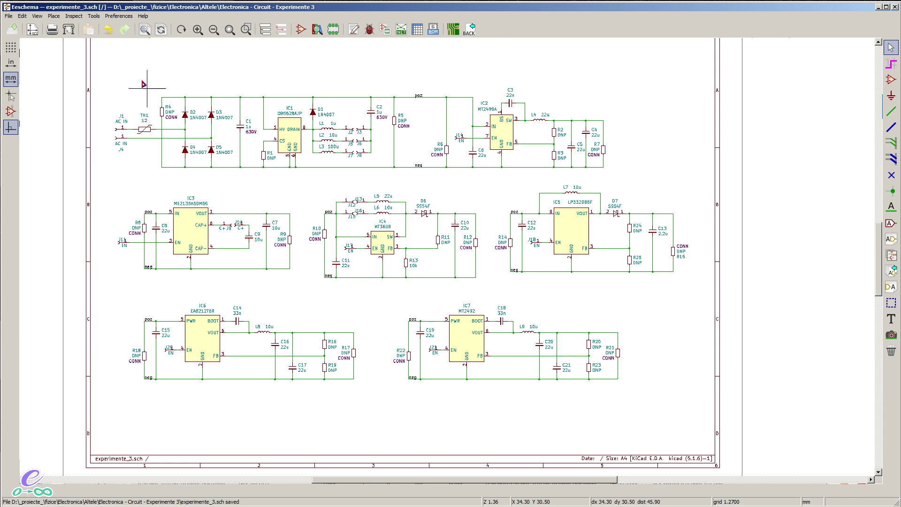
pyautogui.click(93, 17)
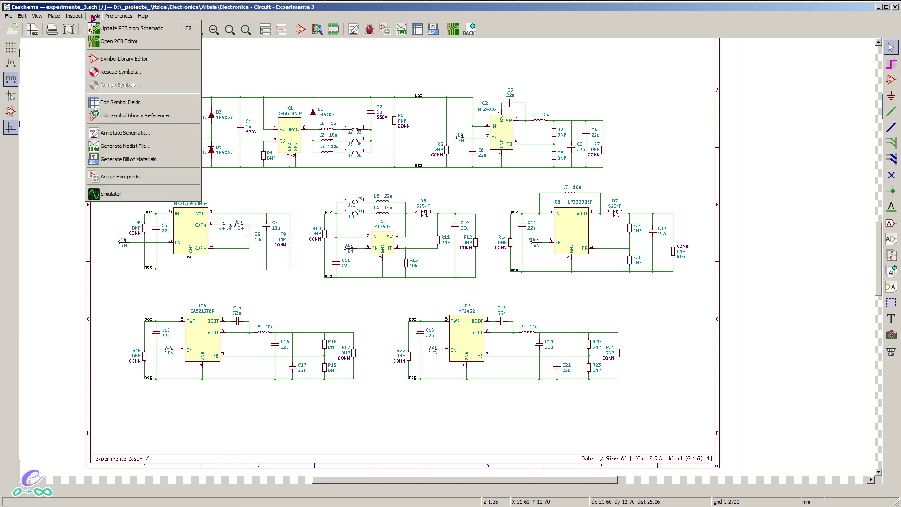
pyautogui.hotkey('ctrl', 's')
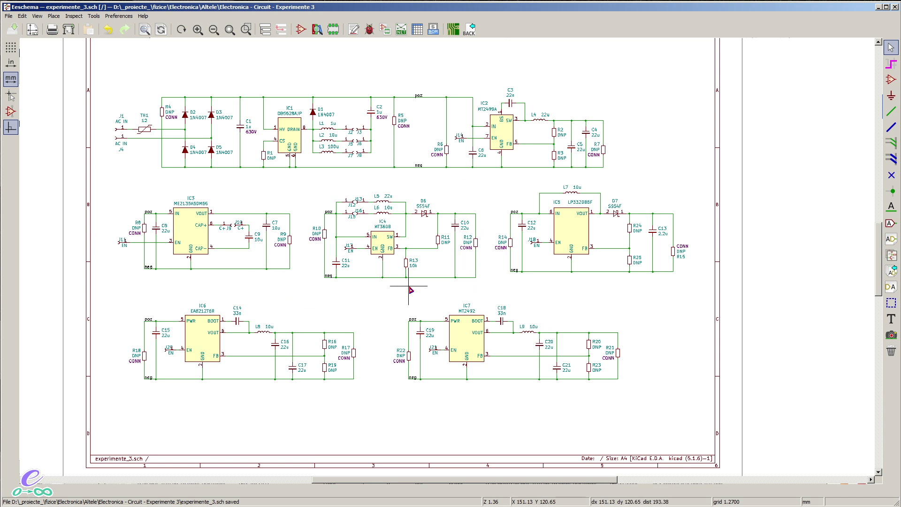
pyautogui.scroll(1, 411, 290)
pyautogui.scroll(-1, 336, 345)
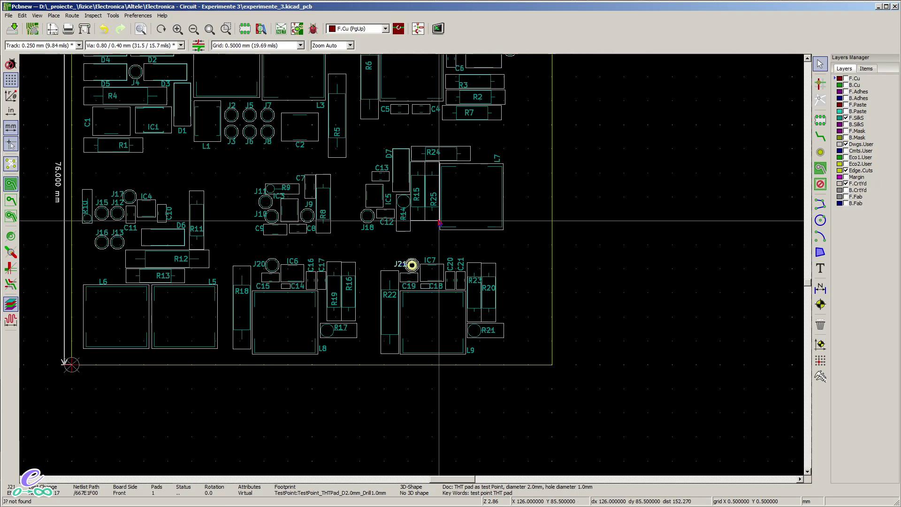
# Show the F.Cu and B.Cu copper layers of the whole board
pyautogui.scroll(-2, 475, 266)
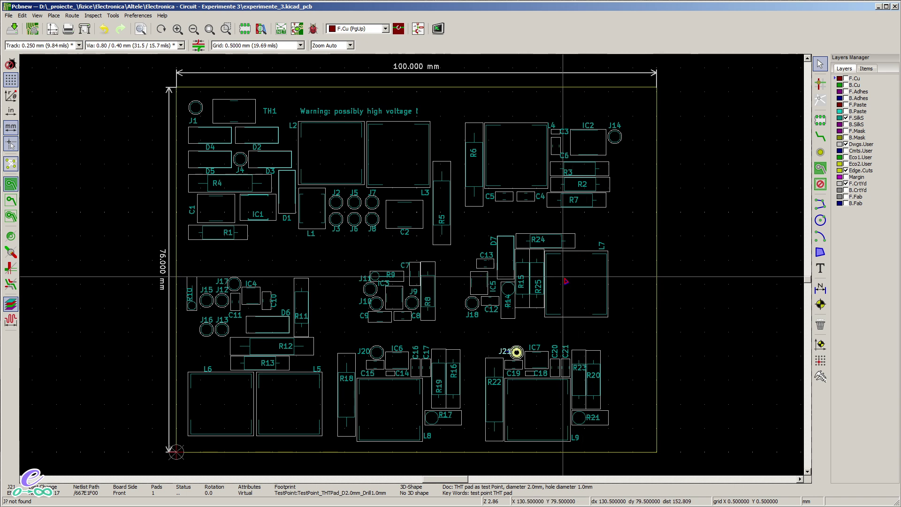
pyautogui.click(846, 78)
pyautogui.click(849, 85)
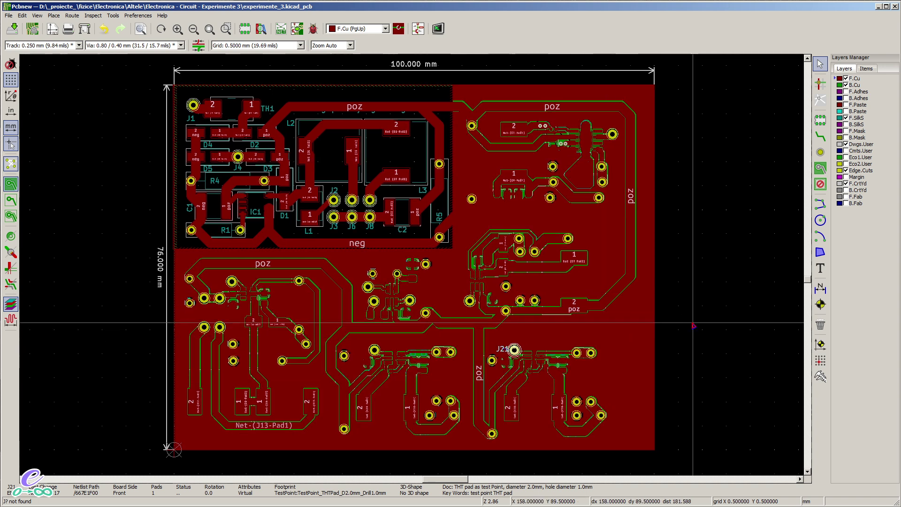
# Examine the copper tracks, pads and vias of the IC2 converter section beside the high-voltage area
pyautogui.hscroll(2, 696, 327)
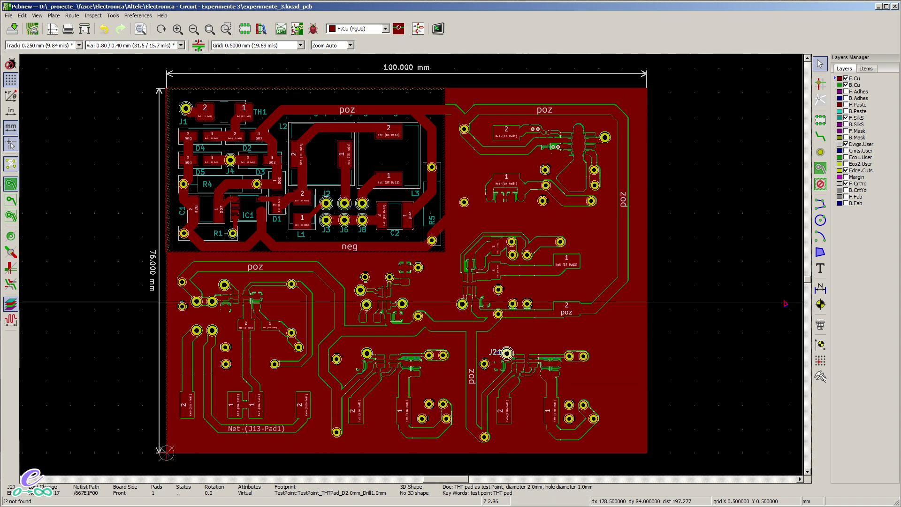
pyautogui.scroll(2, 512, 208)
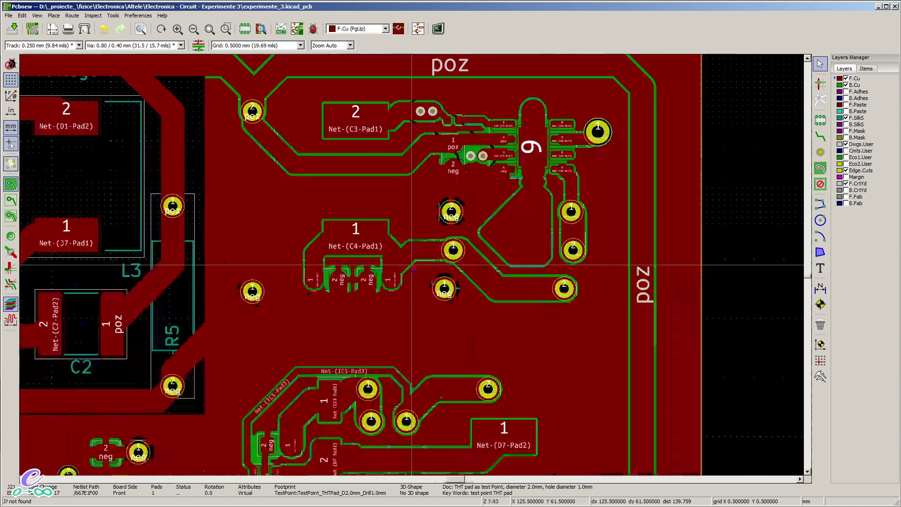
pyautogui.scroll(2, 526, 282)
pyautogui.keyDown('shift'); pyautogui.scroll(1, 525, 338); pyautogui.keyUp('shift')
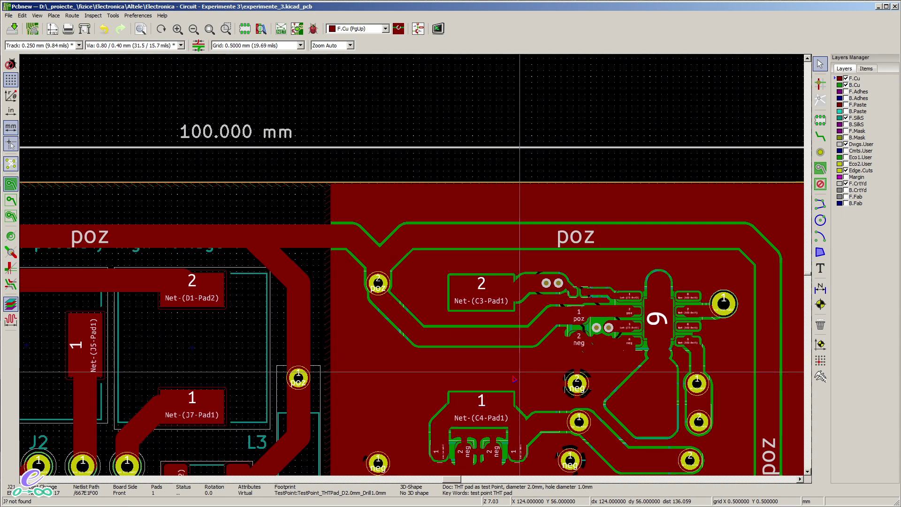
pyautogui.keyDown('ctrl'); pyautogui.hscroll(3, 525, 339); pyautogui.keyUp('ctrl')
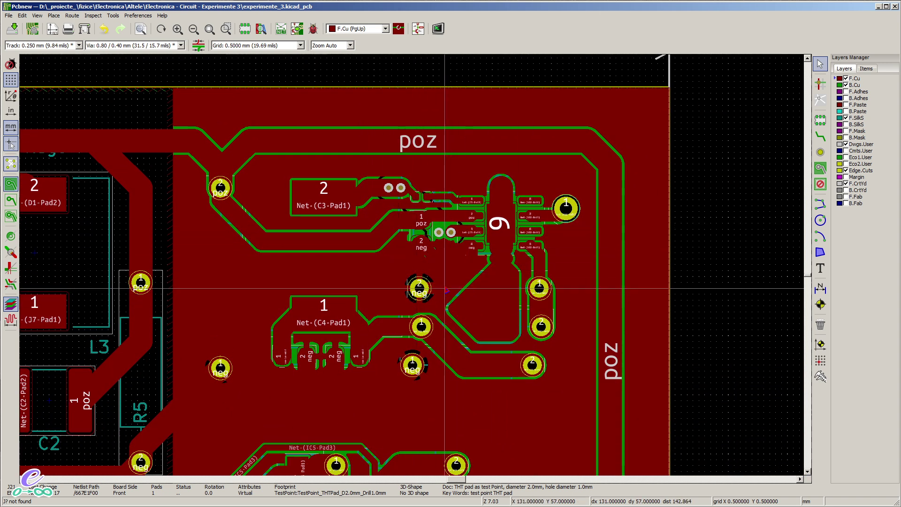
pyautogui.scroll(-4, 413, 268)
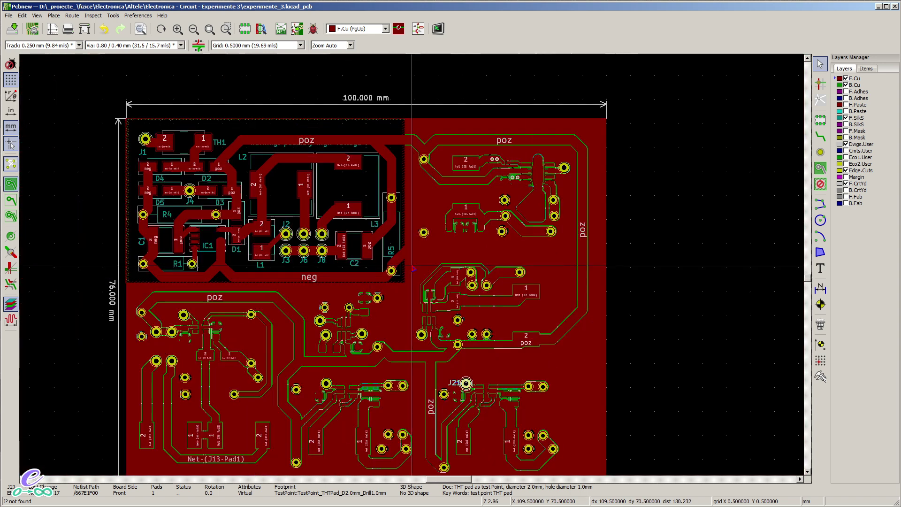
pyautogui.moveTo(413, 268); pyautogui.dragTo(513, 275, button='middle')
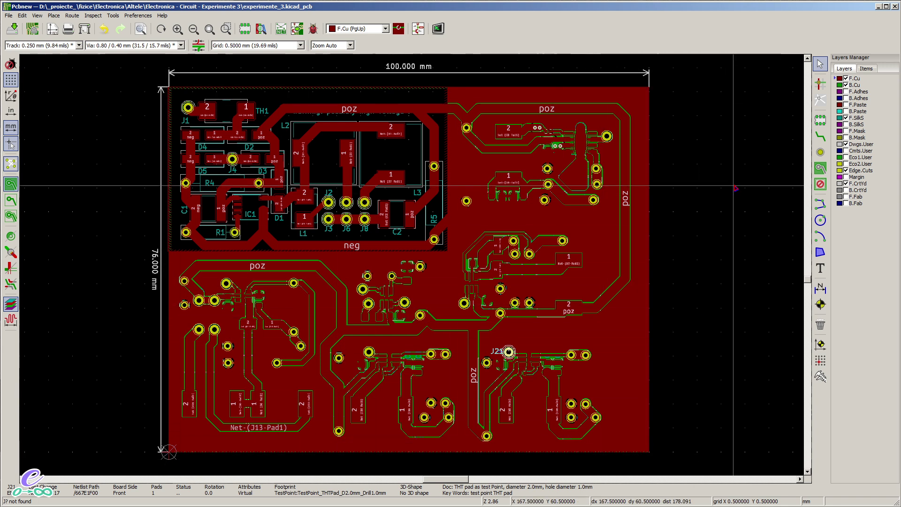
# Hide the B.Cu layer, then clear the neg zone fill on F.Cu to expose the tracks and refill the zones
pyautogui.click(845, 85)
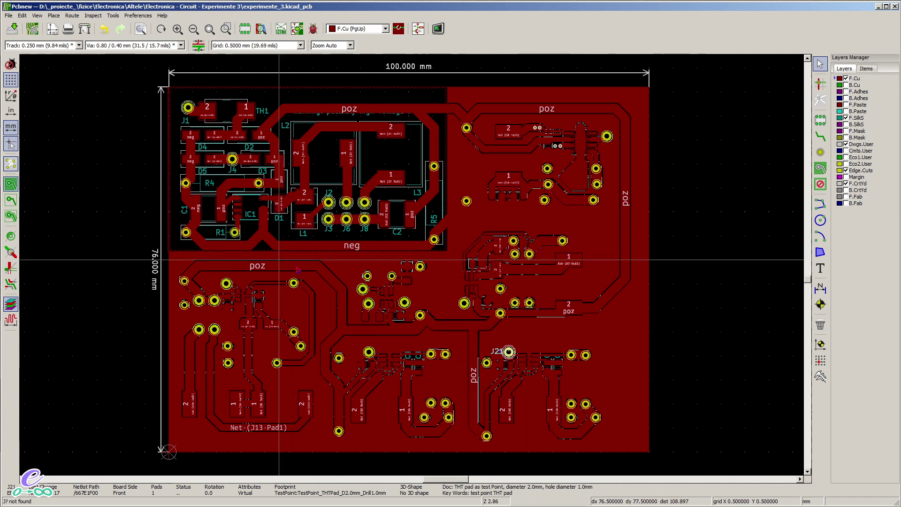
pyautogui.click(640, 376)
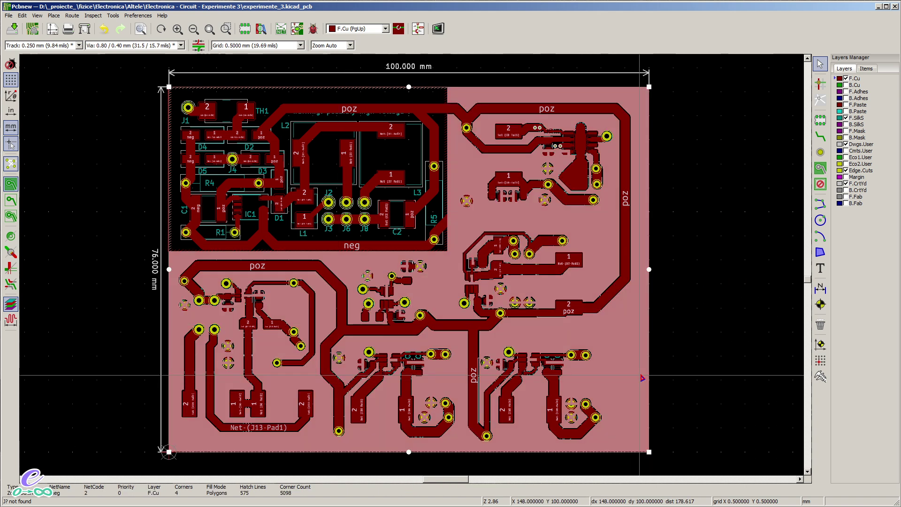
pyautogui.press('Delete')
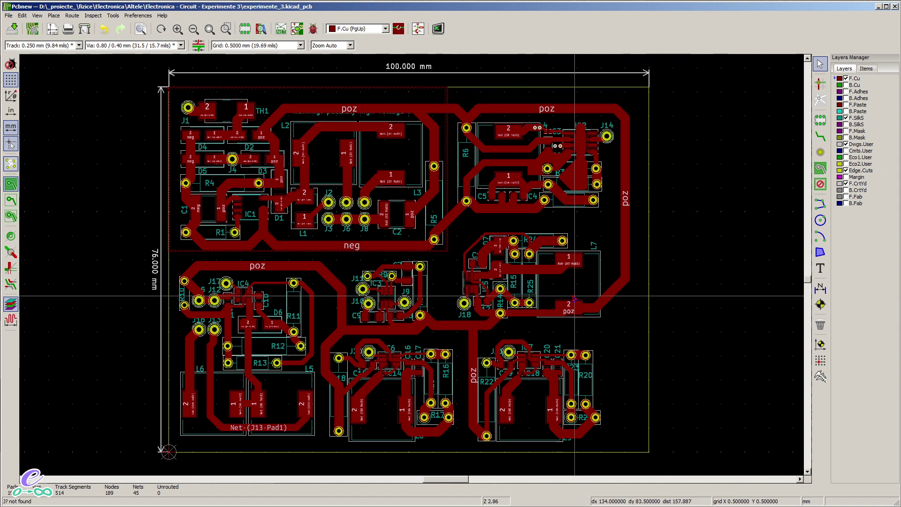
pyautogui.press('b')
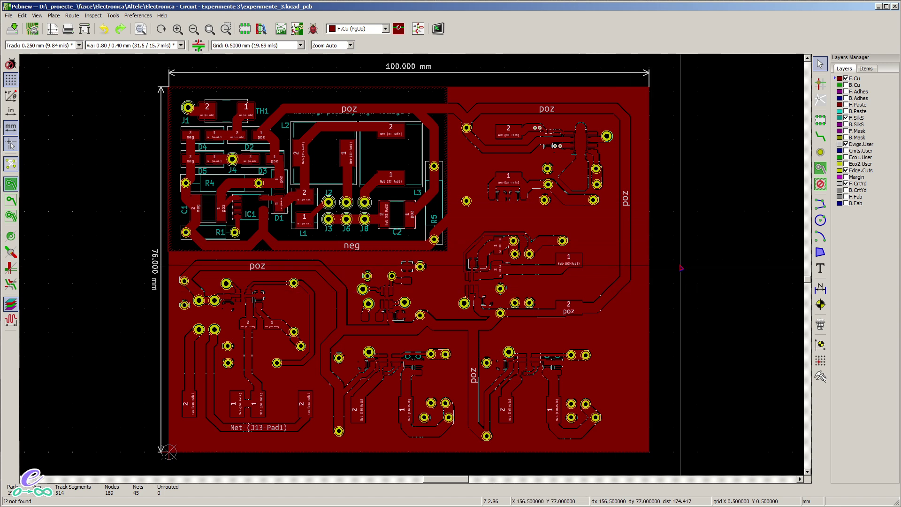
# Examine the F.Cu tracks of the high-voltage section around IC1, L2 and C2 and their spacing from the neg copper zone
pyautogui.scroll(4, 318, 176)
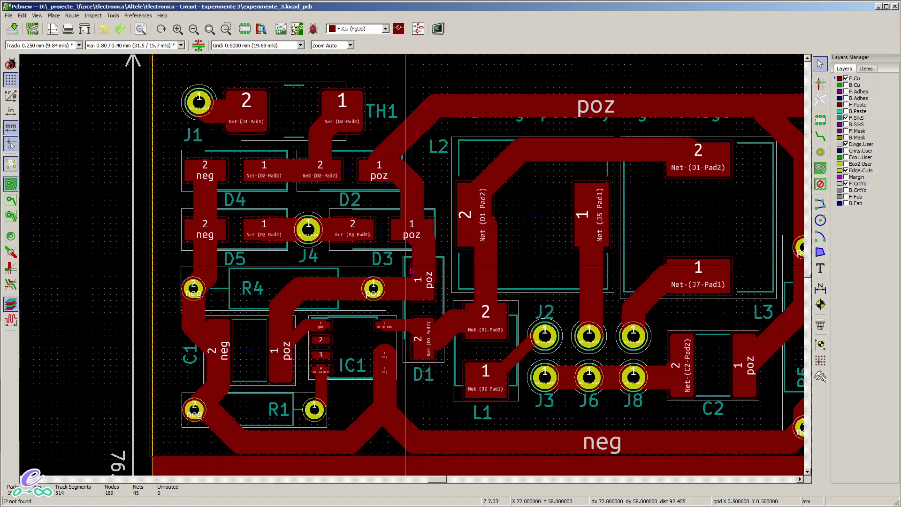
pyautogui.scroll(-1, 411, 271)
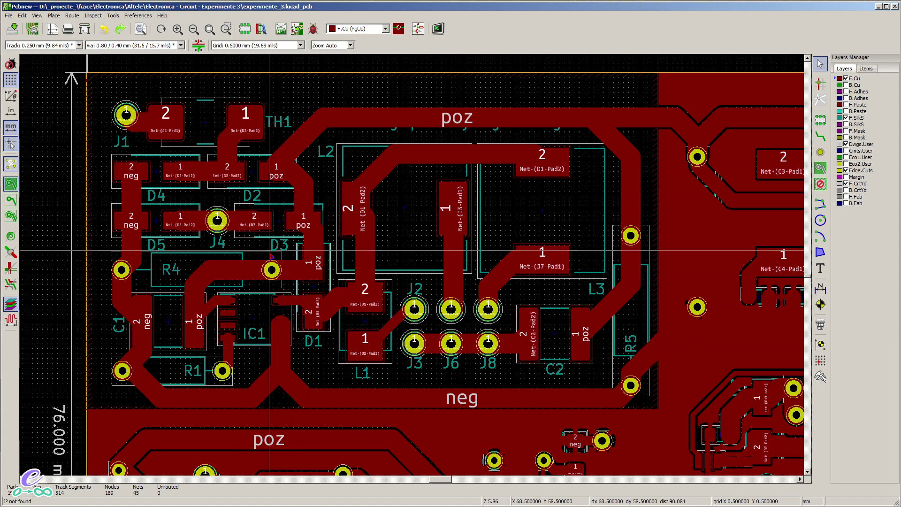
pyautogui.scroll(-3, 297, 113)
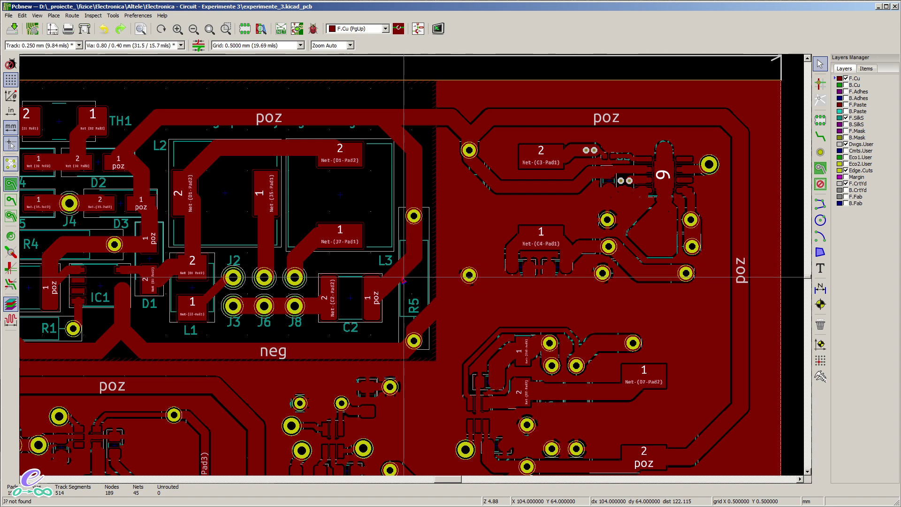
pyautogui.scroll(3, 415, 335)
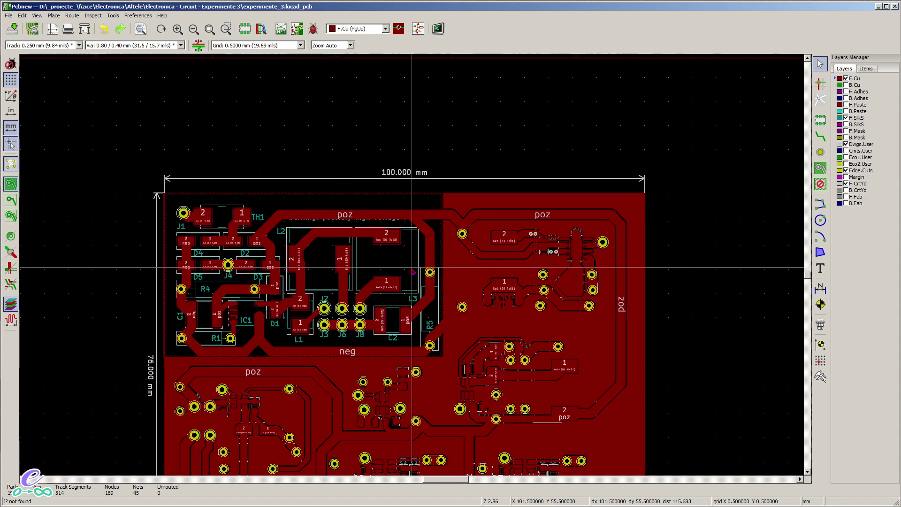
pyautogui.keyDown('shift'); pyautogui.scroll(-2, 457, 272); pyautogui.keyUp('shift')
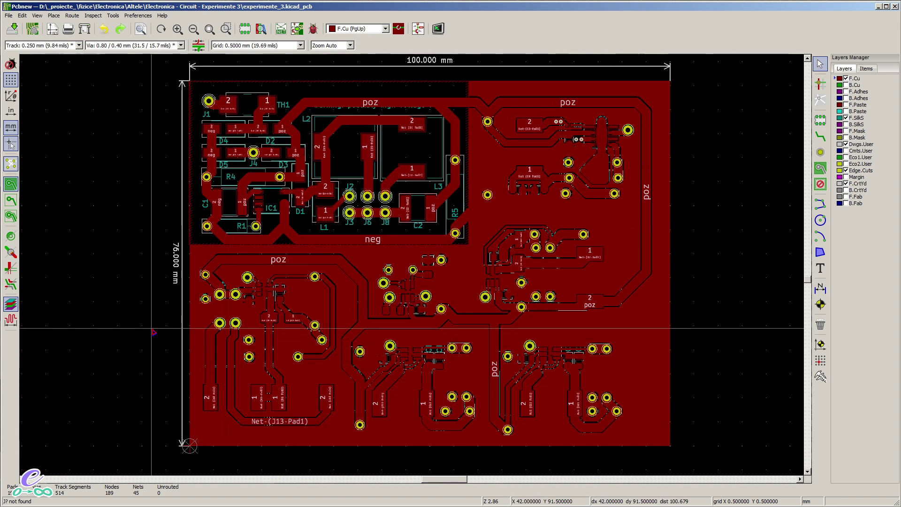
pyautogui.scroll(3, 175, 252)
pyautogui.scroll(-3, 446, 261)
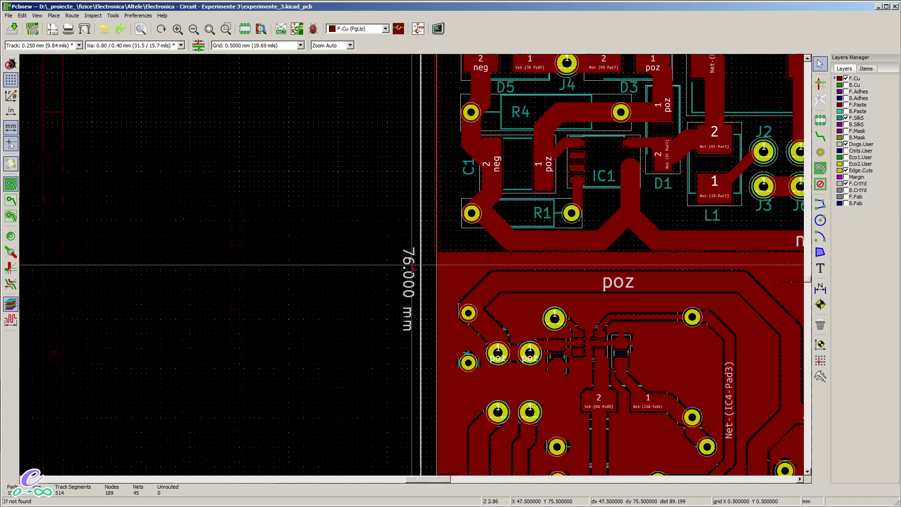
pyautogui.keyDown('ctrl'); pyautogui.hscroll(10, 606, 270); pyautogui.keyUp('ctrl')
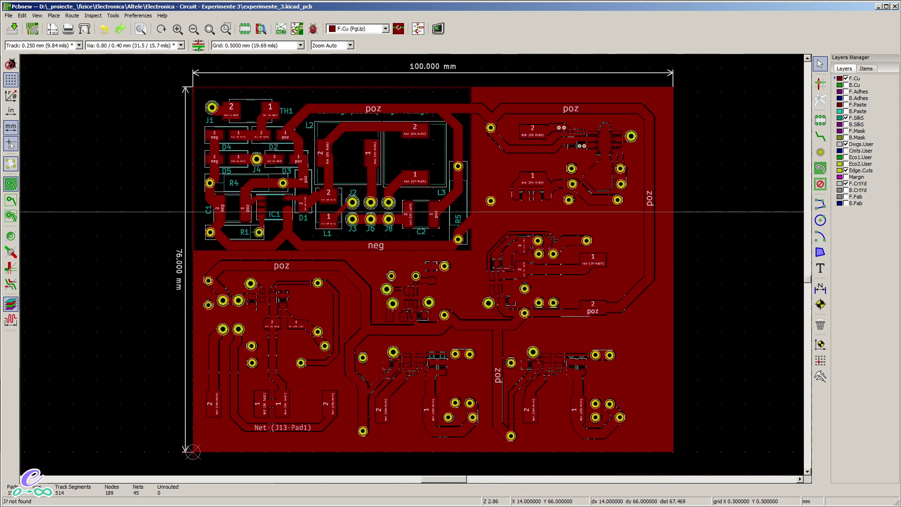
# Compare the board layout with the circuit blocks in the Eeschema schematic, ending back in Pcbnew
pyautogui.hotkey('alt', 'Tab')
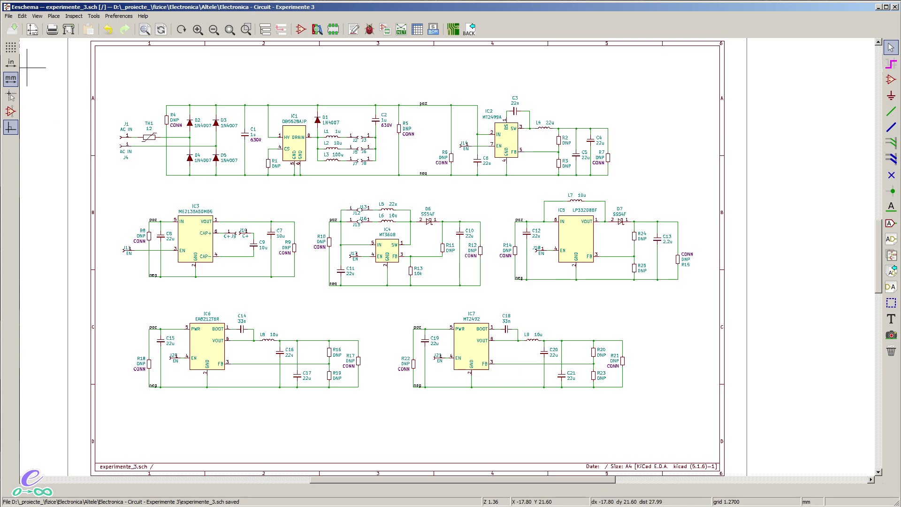
pyautogui.hotkey('alt', 'Tab')
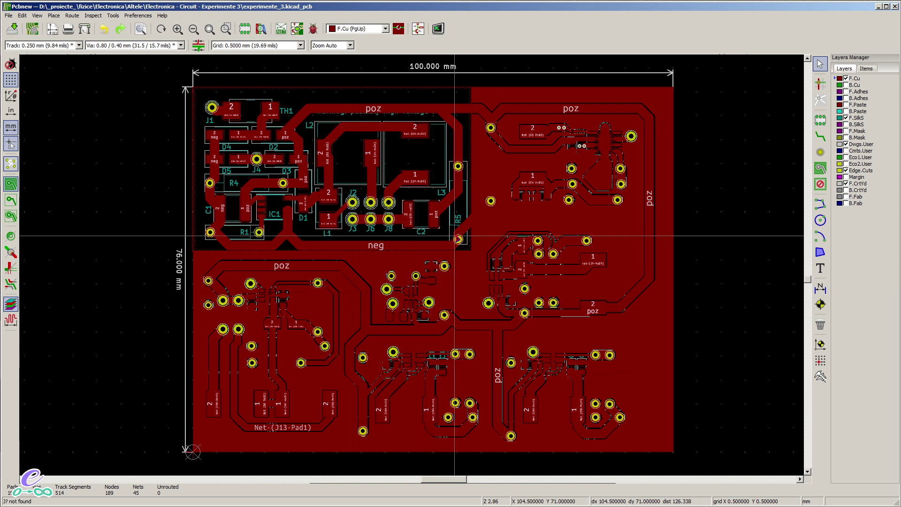
pyautogui.scroll(1, 417, 279)
pyautogui.scroll(-1, 413, 272)
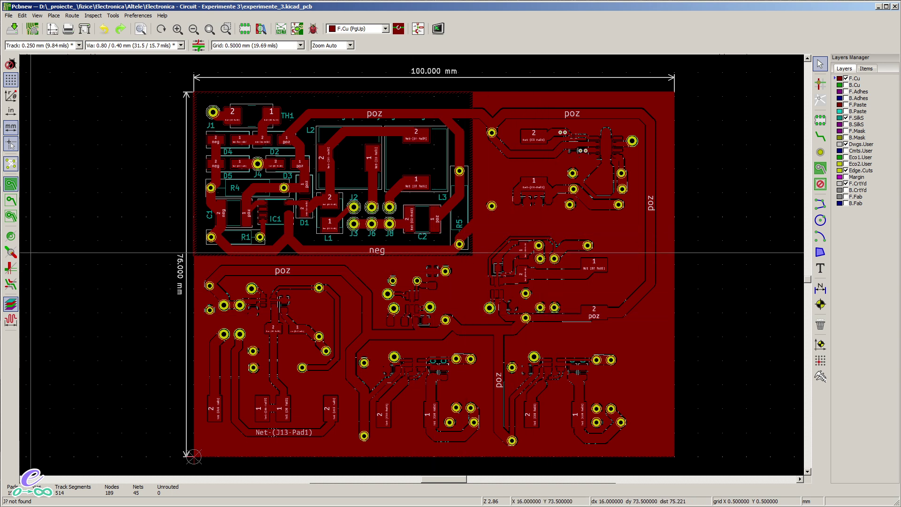
# Switch to the PCBWay shopping cart in the browser and check the order's product details, including different designs in panel
pyautogui.hotkey('alt', 'Tab')
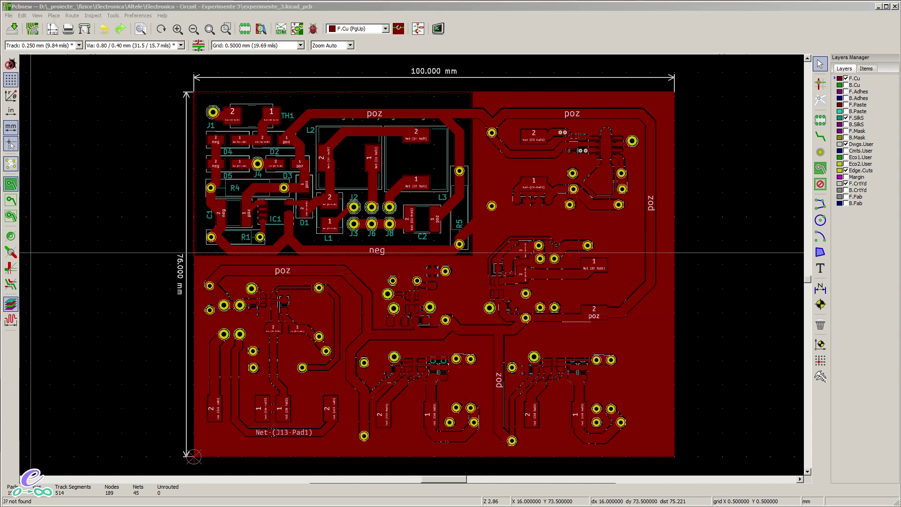
pyautogui.click(685, 9)
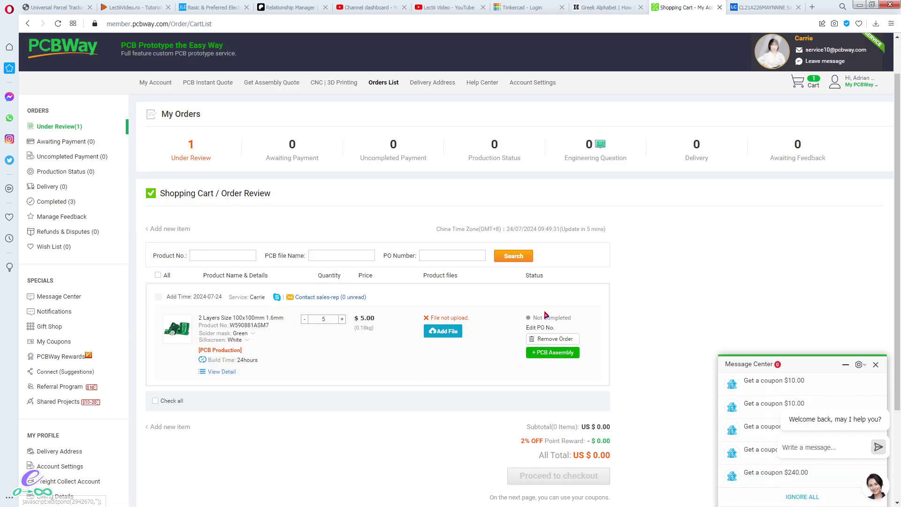
pyautogui.click(215, 372)
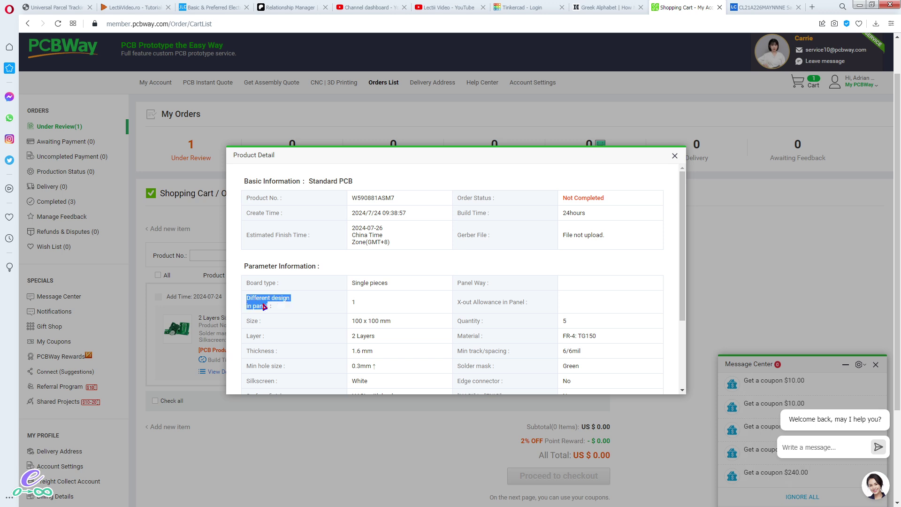
pyautogui.click(307, 314)
pyautogui.doubleClick(359, 306)
pyautogui.click(359, 305)
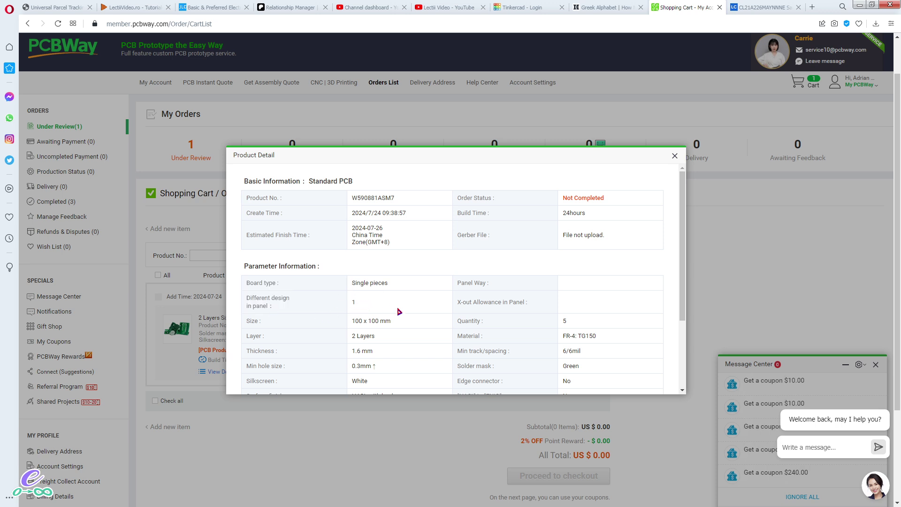
pyautogui.click(675, 155)
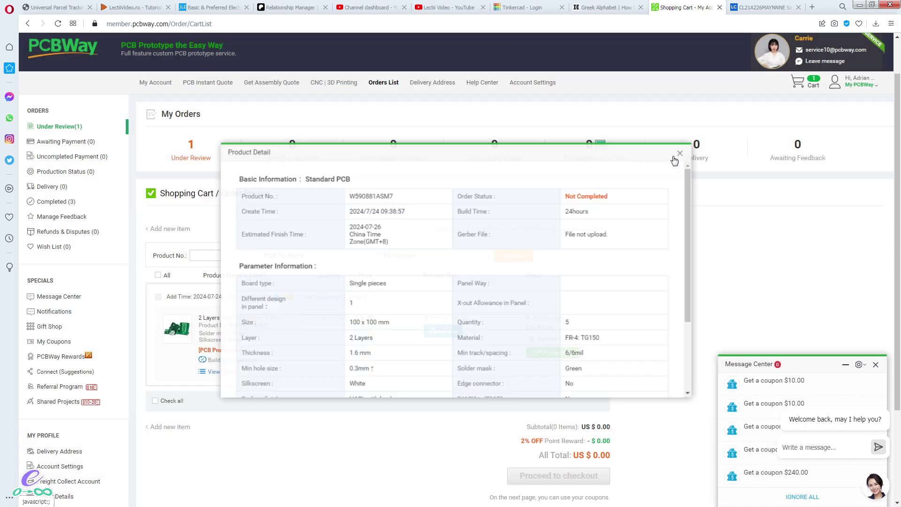
# Return to Pcbnew and examine the lower converter sections and the high-voltage section of the board
pyautogui.click(860, 6)
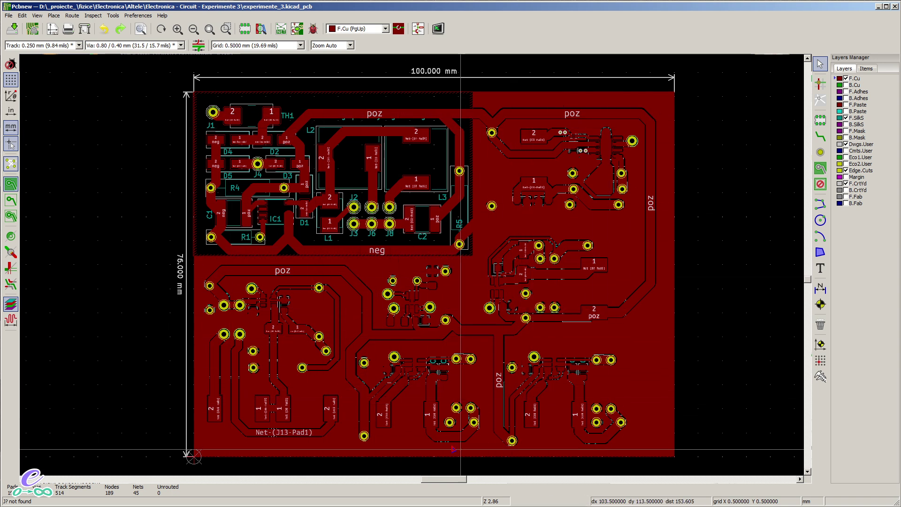
pyautogui.scroll(2, 362, 315)
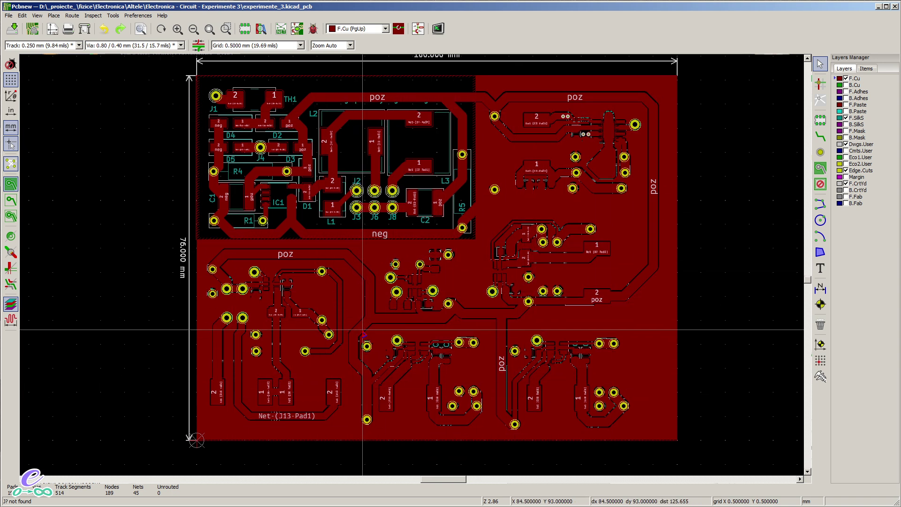
pyautogui.press('F4')
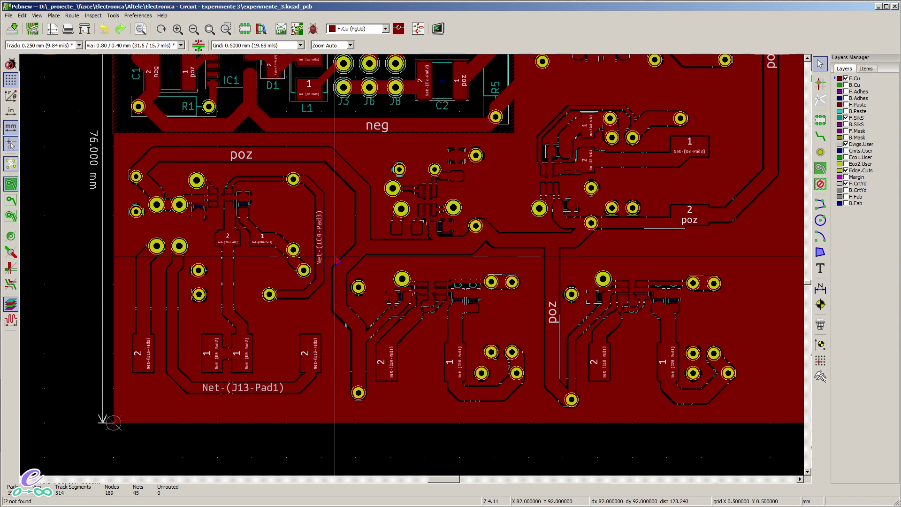
pyautogui.scroll(1, 344, 279)
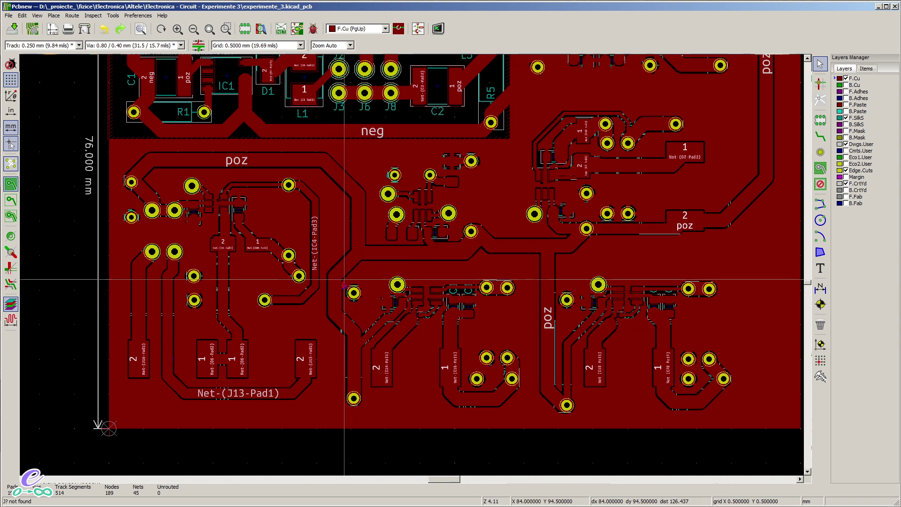
pyautogui.scroll(-4, 344, 280)
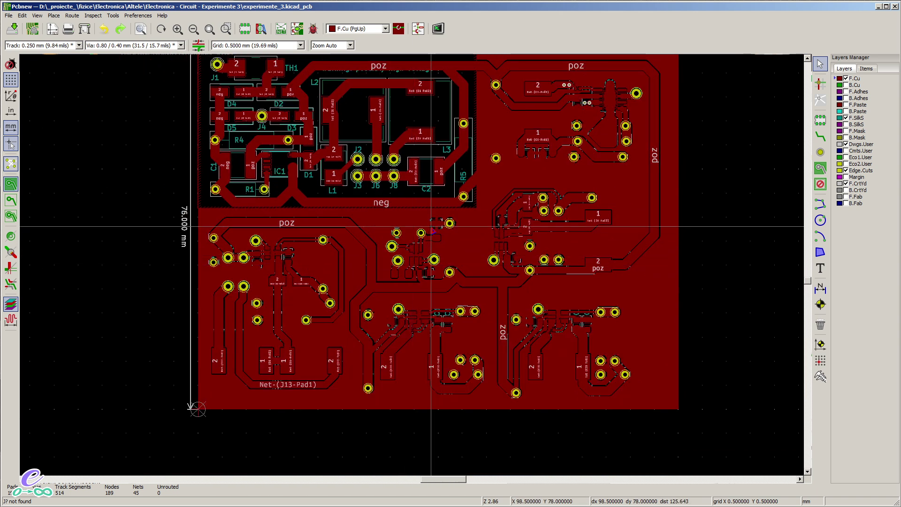
pyautogui.scroll(1, 408, 268)
pyautogui.scroll(1, 412, 266)
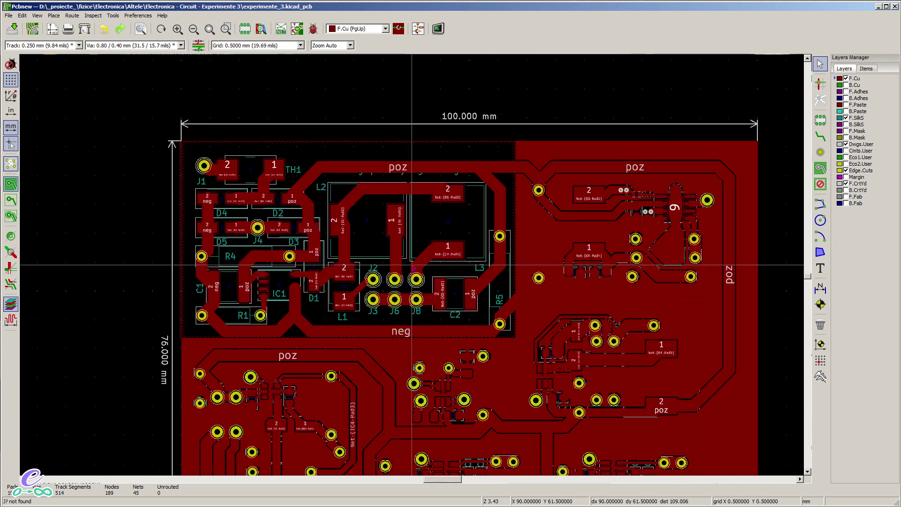
pyautogui.scroll(4, 412, 266)
pyautogui.scroll(-2, 412, 266)
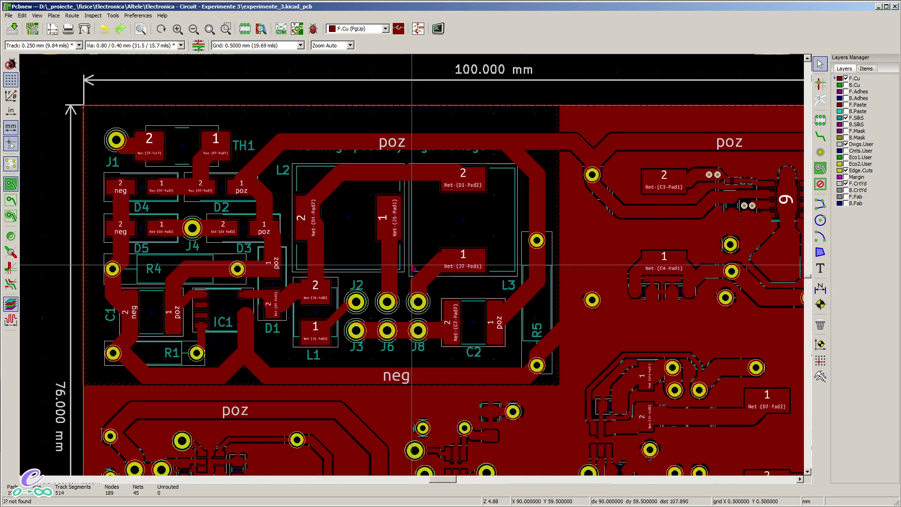
pyautogui.scroll(-1, 669, 197)
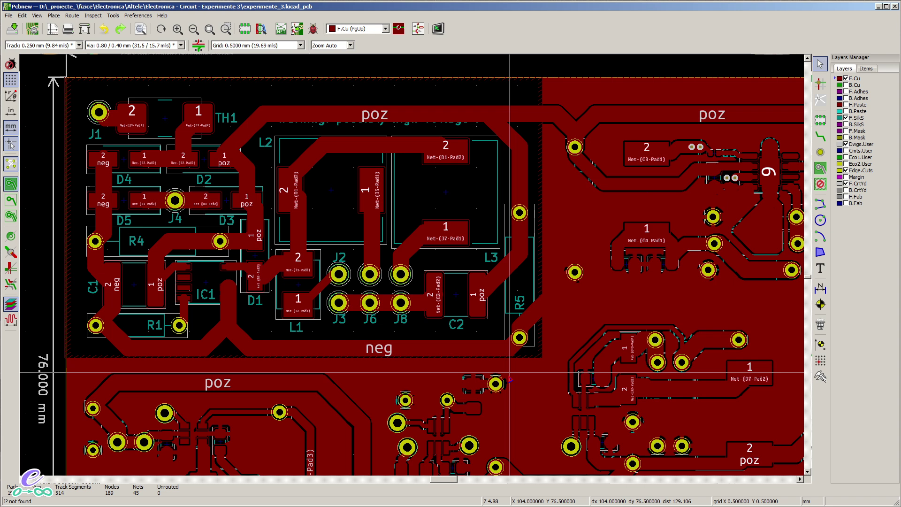
# Delete the neg copper zone that covers the F.Cu layer around the converter sections
pyautogui.moveTo(263, 404); pyautogui.dragTo(240, 386, button='middle')
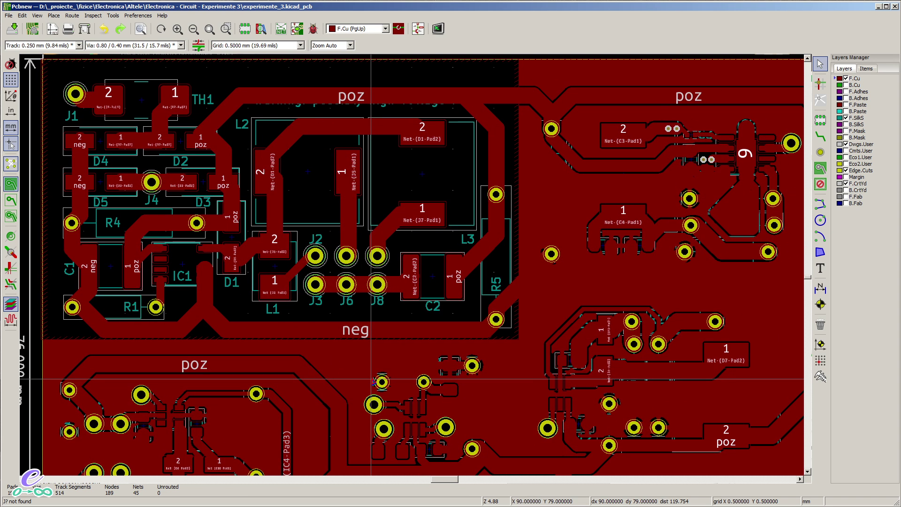
pyautogui.moveTo(374, 381); pyautogui.dragTo(399, 363, button='middle')
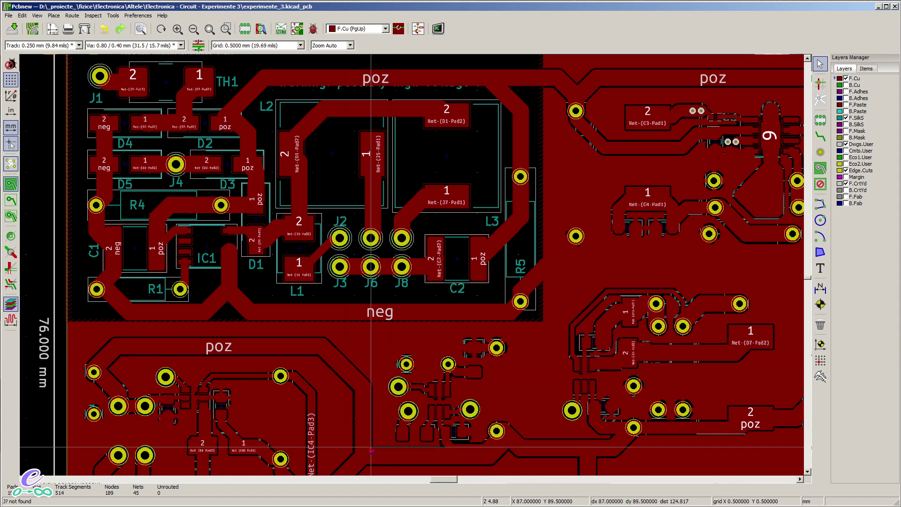
pyautogui.scroll(3, 371, 357)
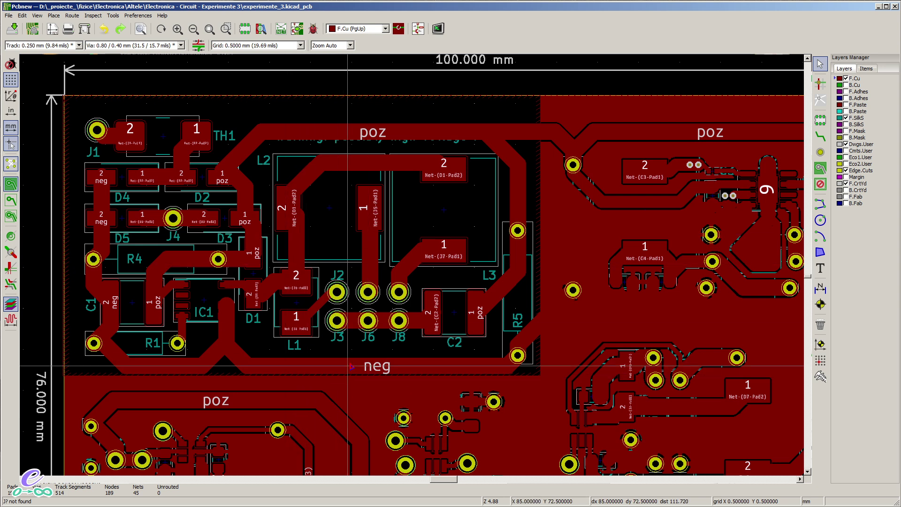
pyautogui.moveTo(441, 398); pyautogui.dragTo(387, 306, button='middle')
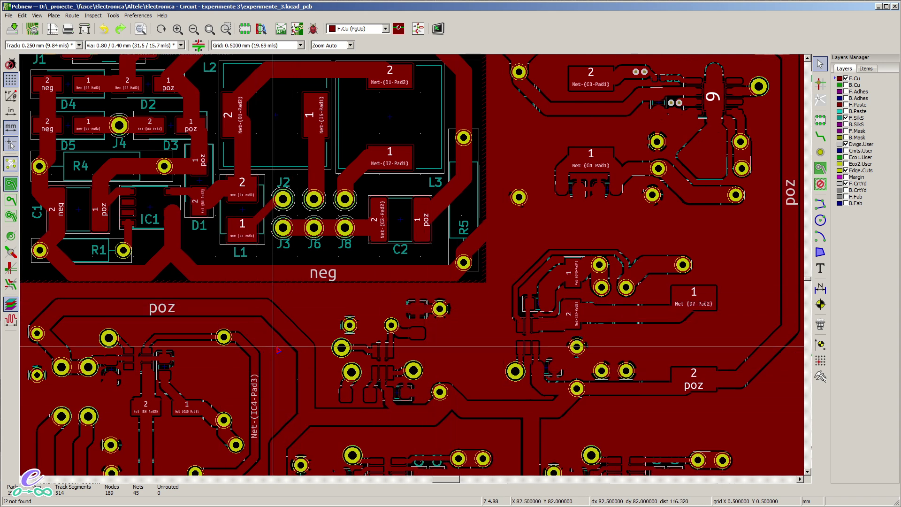
pyautogui.moveTo(328, 311); pyautogui.dragTo(395, 396, button='middle')
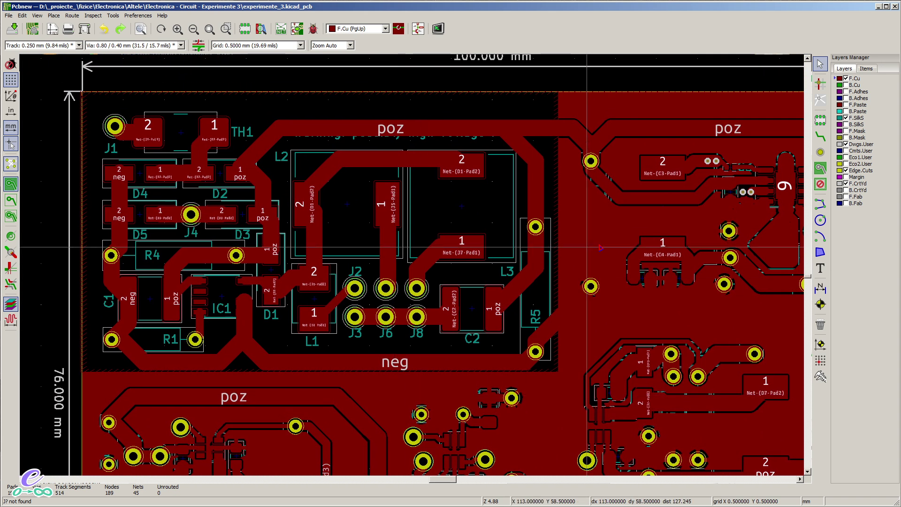
pyautogui.moveTo(437, 240); pyautogui.dragTo(440, 250, button='middle')
pyautogui.click(592, 234)
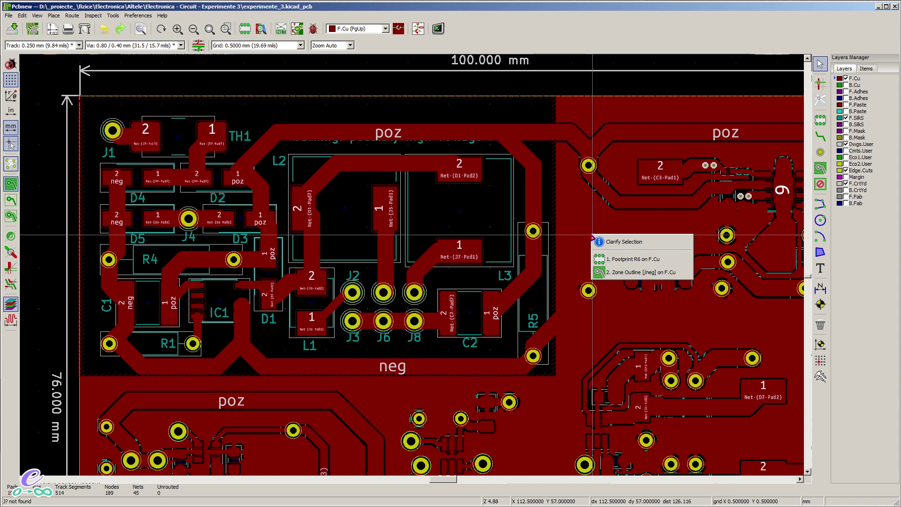
pyautogui.click(619, 277)
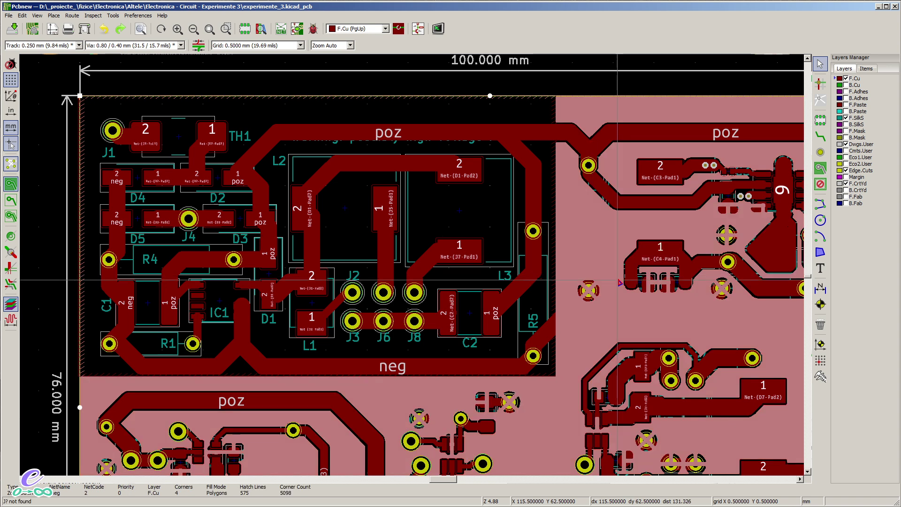
pyautogui.press('Escape')
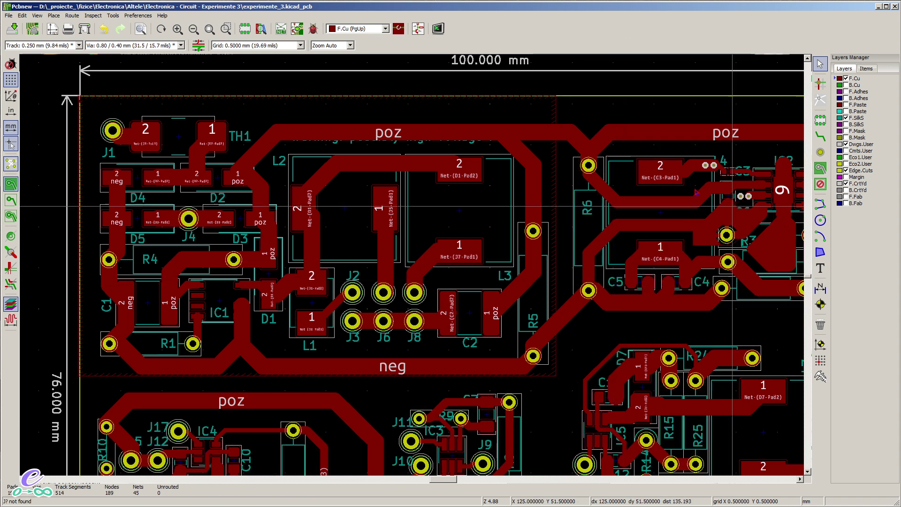
# Delete the F.Cu keepout area that surrounds the high-voltage section
pyautogui.scroll(-1, 618, 285)
pyautogui.keyDown('ctrl'); pyautogui.hscroll(-4, 411, 268); pyautogui.keyUp('ctrl')
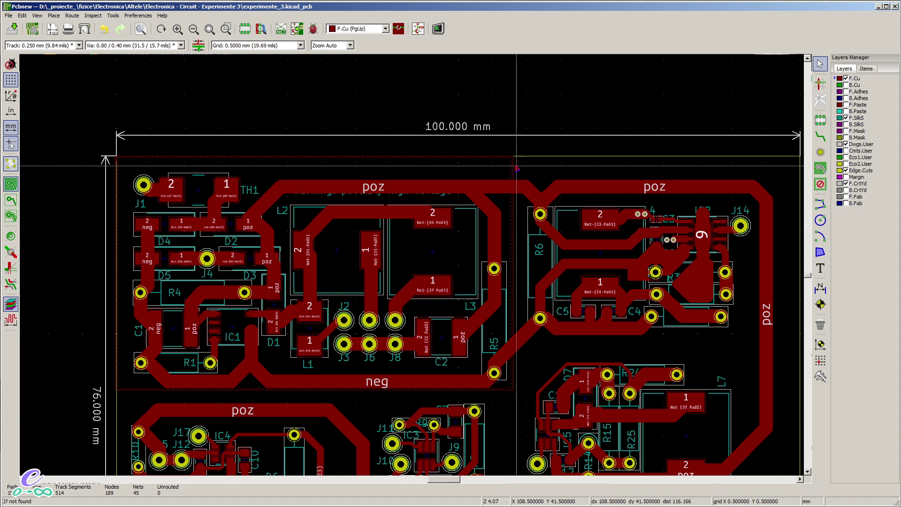
pyautogui.click(513, 159)
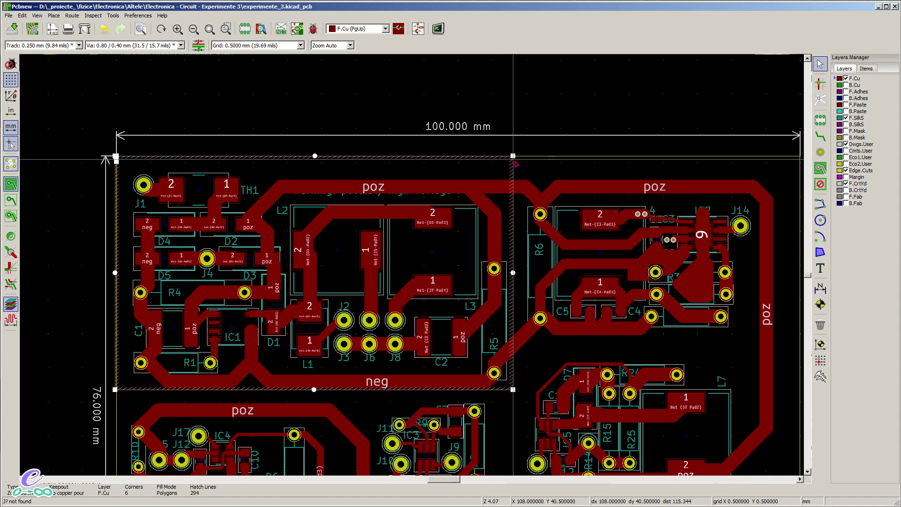
pyautogui.press('Escape')
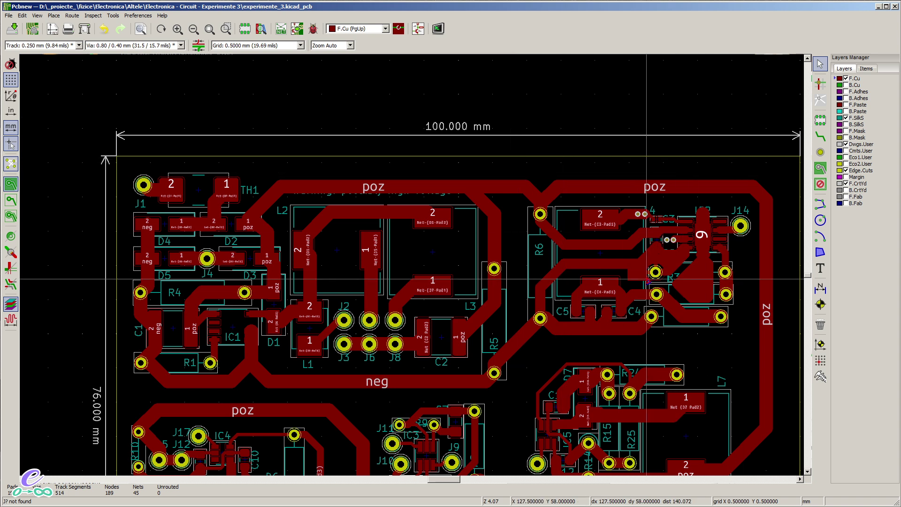
# Start a new copper zone at the board's upper-right corner and assign it to the F.Cu layer
pyautogui.keyDown('ctrl'); pyautogui.hscroll(3, 751, 197); pyautogui.keyUp('ctrl')
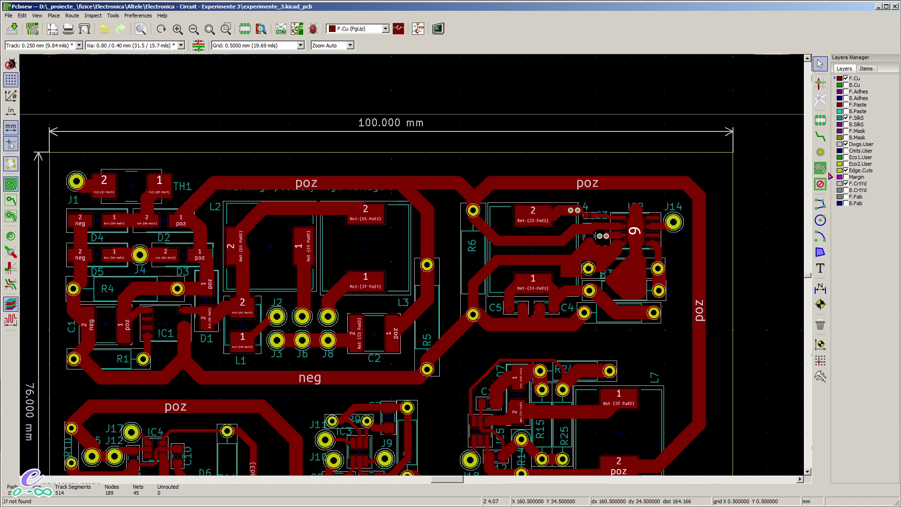
pyautogui.click(54, 16)
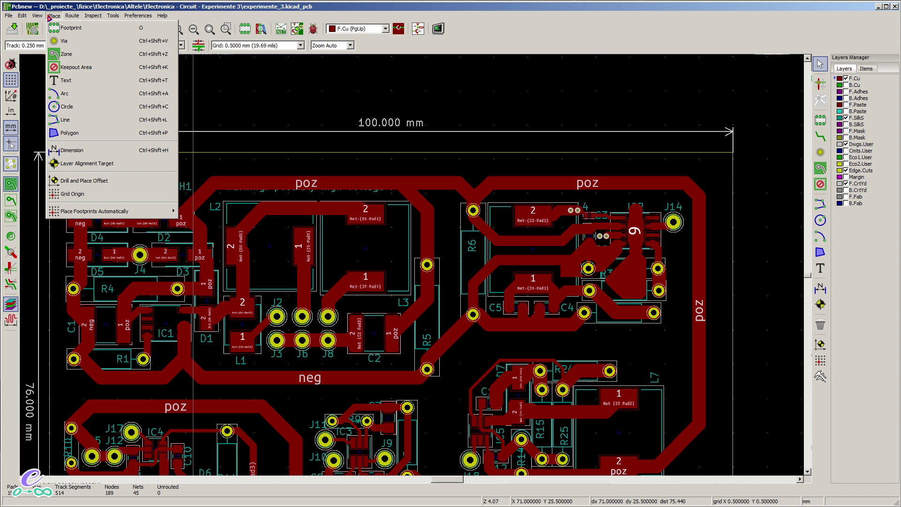
pyautogui.click(75, 57)
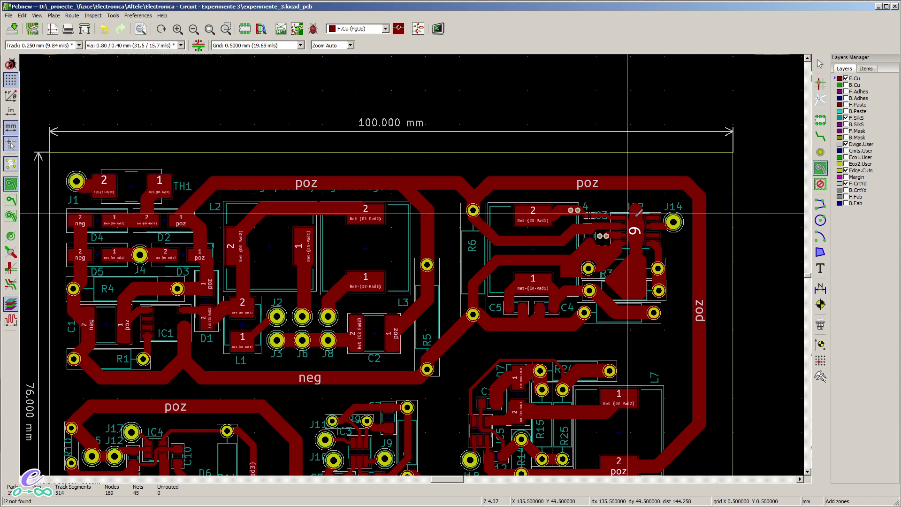
pyautogui.click(733, 152)
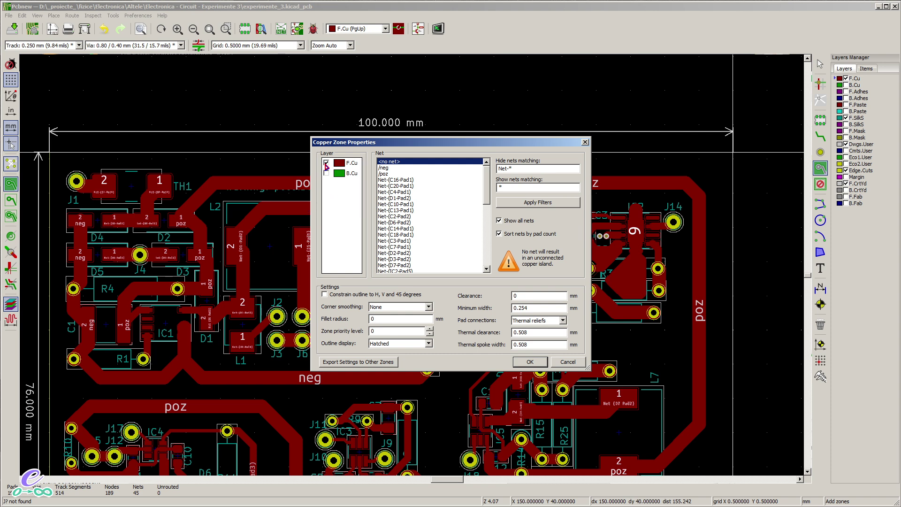
pyautogui.click(345, 168)
pyautogui.click(345, 178)
pyautogui.click(346, 165)
pyautogui.click(326, 173)
pyautogui.click(329, 167)
# Assign the new copper zone to the /neg net on F.Cu and accept its properties
pyautogui.click(394, 168)
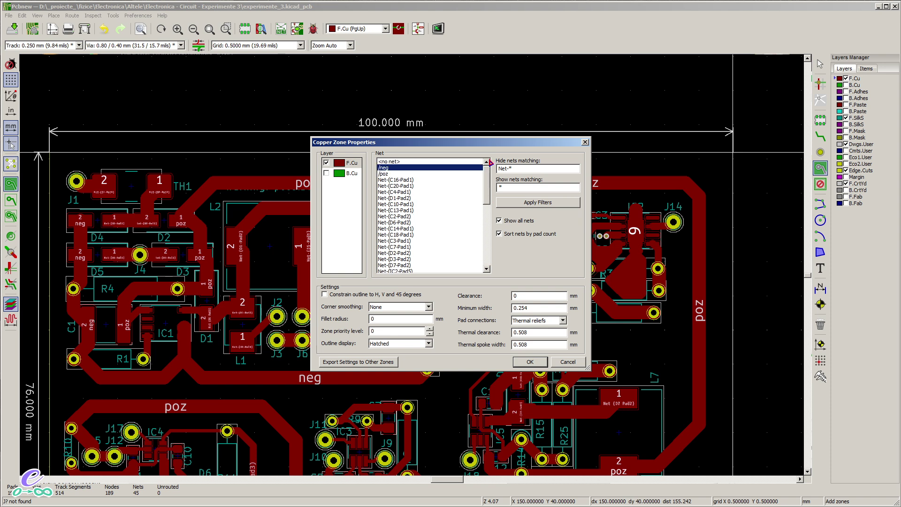
pyautogui.click(389, 174)
pyautogui.click(388, 169)
pyautogui.click(401, 163)
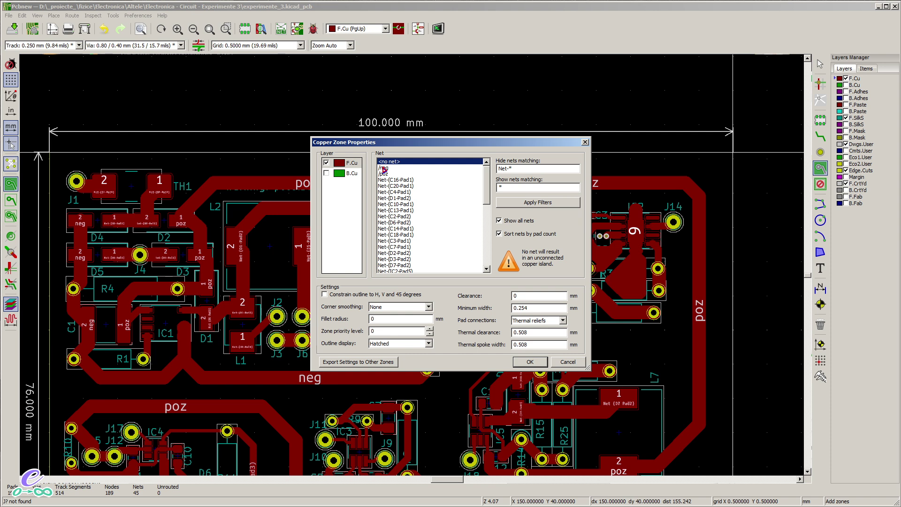
pyautogui.click(383, 168)
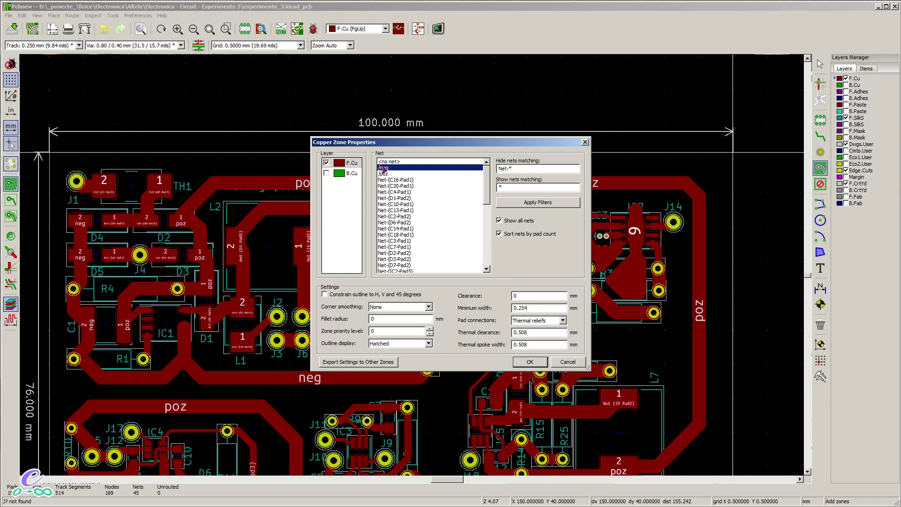
pyautogui.click(340, 166)
pyautogui.click(529, 362)
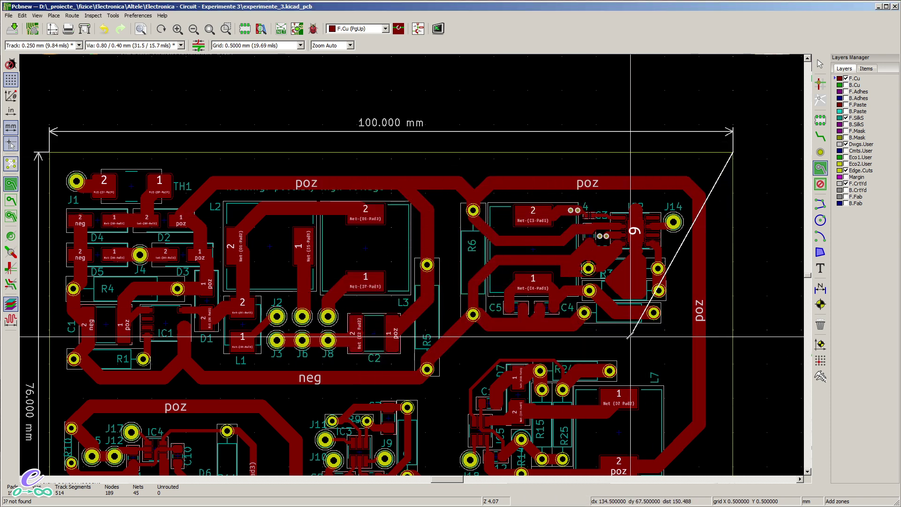
# Outline the neg zone as a slanted four-cornered area from the upper-right board corner across the high-voltage section, and close it
pyautogui.moveTo(497, 387); pyautogui.dragTo(536, 325, button='middle')
pyautogui.scroll(-1, 535, 324)
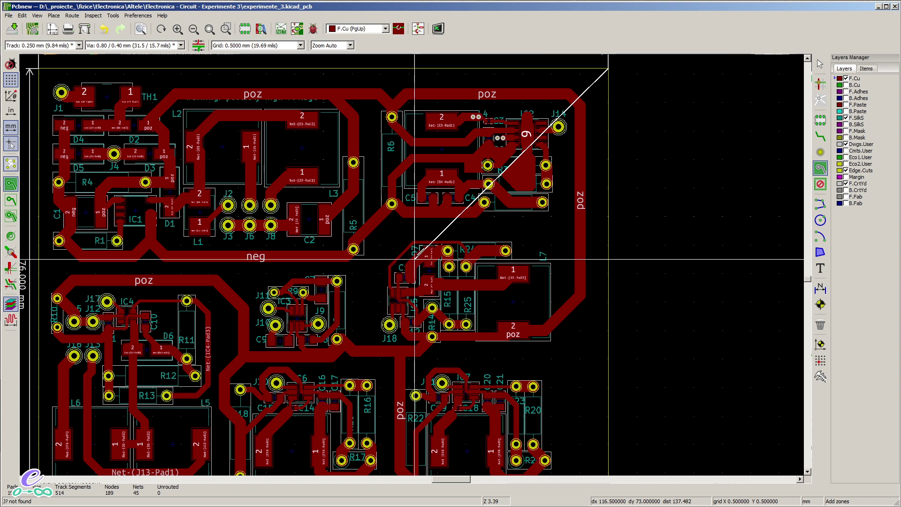
pyautogui.moveTo(412, 302); pyautogui.dragTo(429, 363, button='middle')
pyautogui.click(464, 374)
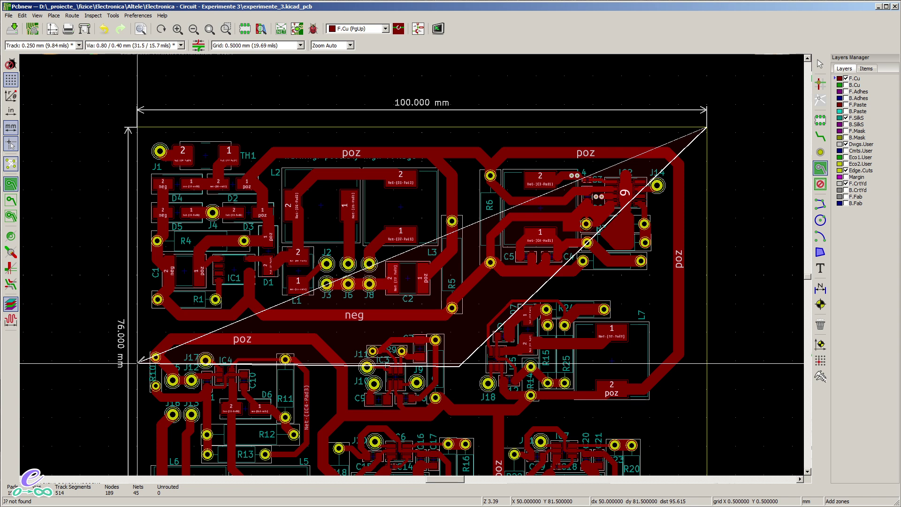
pyautogui.click(137, 366)
pyautogui.click(254, 128)
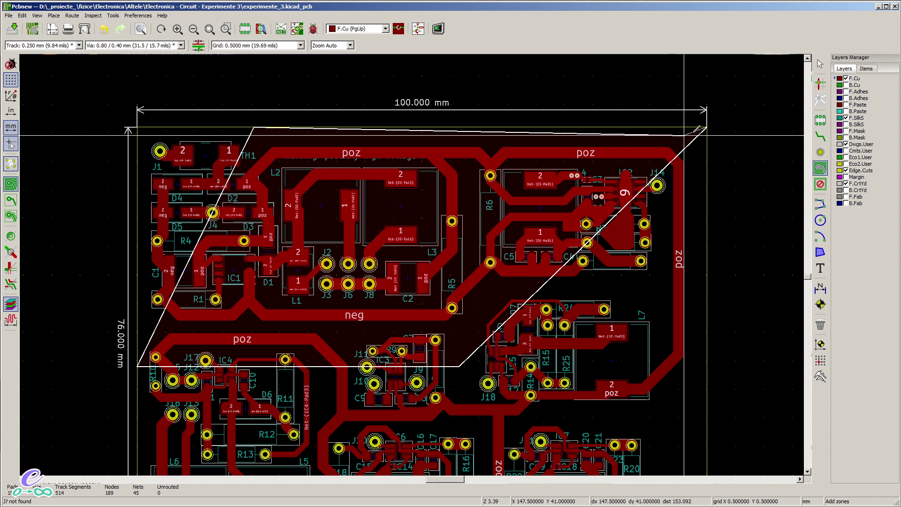
pyautogui.doubleClick(707, 126)
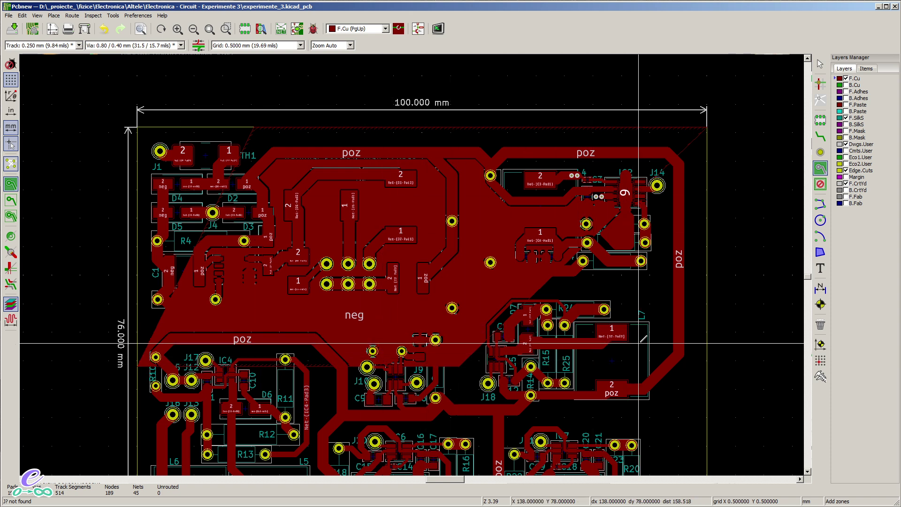
# Examine how the new neg zone fills around tracks and connects to the neg pads in the high-voltage section
pyautogui.scroll(-2, 418, 201)
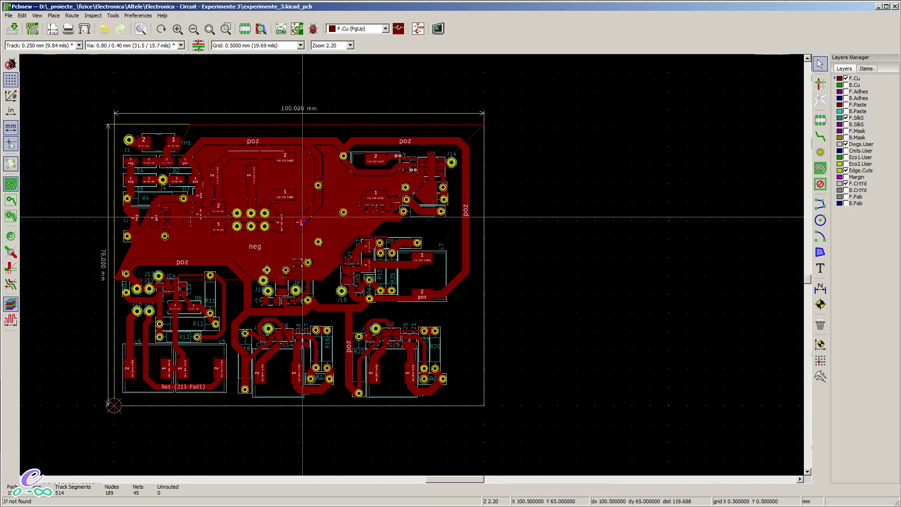
pyautogui.scroll(2, 299, 213)
pyautogui.scroll(-2, 413, 271)
pyautogui.scroll(1, 396, 262)
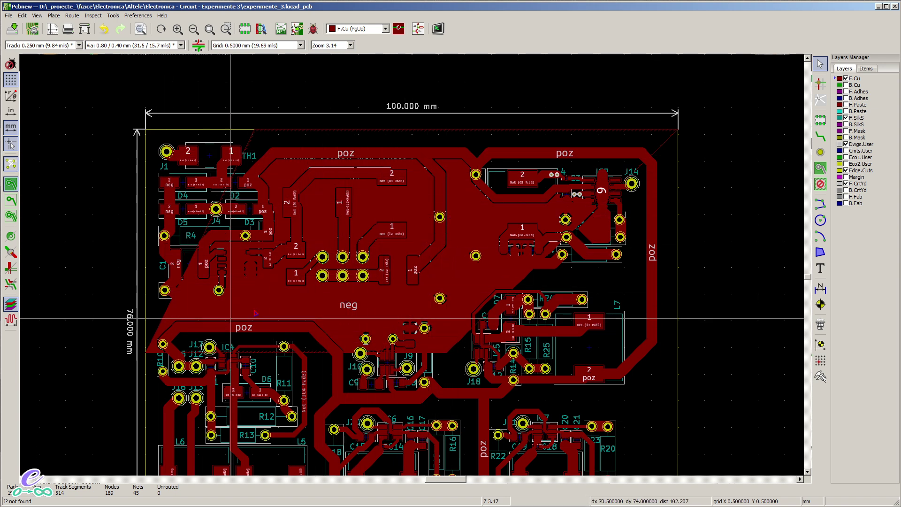
pyautogui.scroll(2, 476, 256)
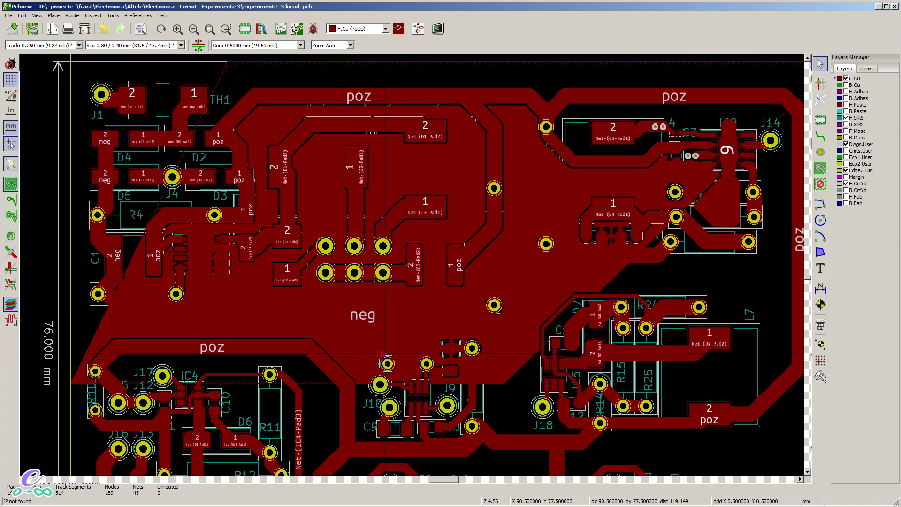
pyautogui.scroll(4, 351, 319)
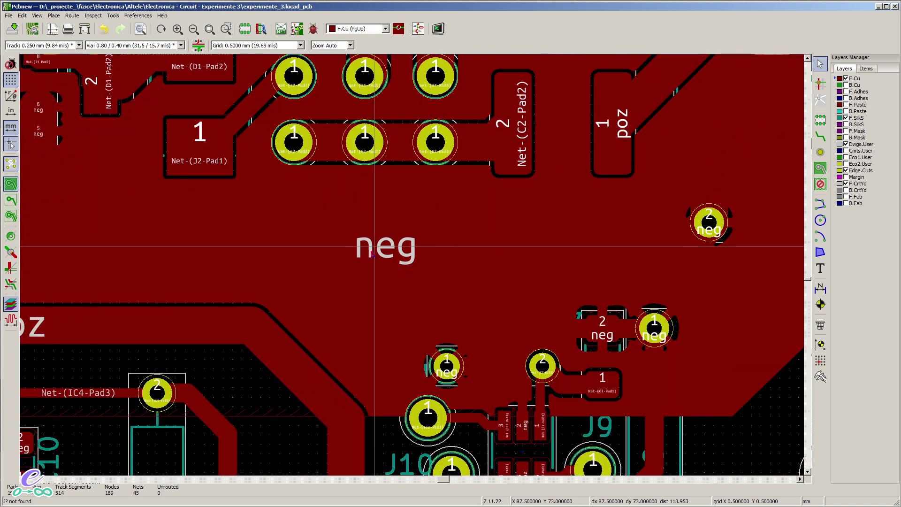
pyautogui.scroll(-1, 391, 230)
pyautogui.moveTo(461, 269); pyautogui.dragTo(383, 295, button='middle')
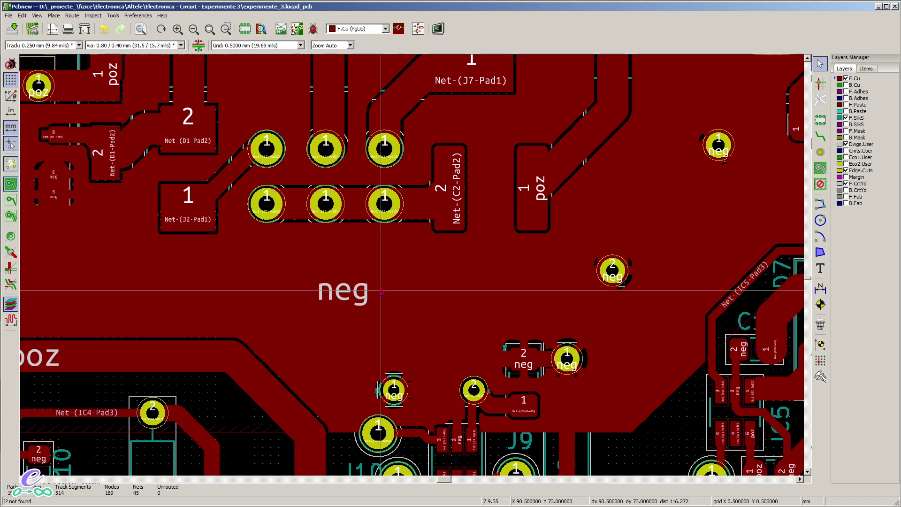
pyautogui.scroll(-5, 530, 307)
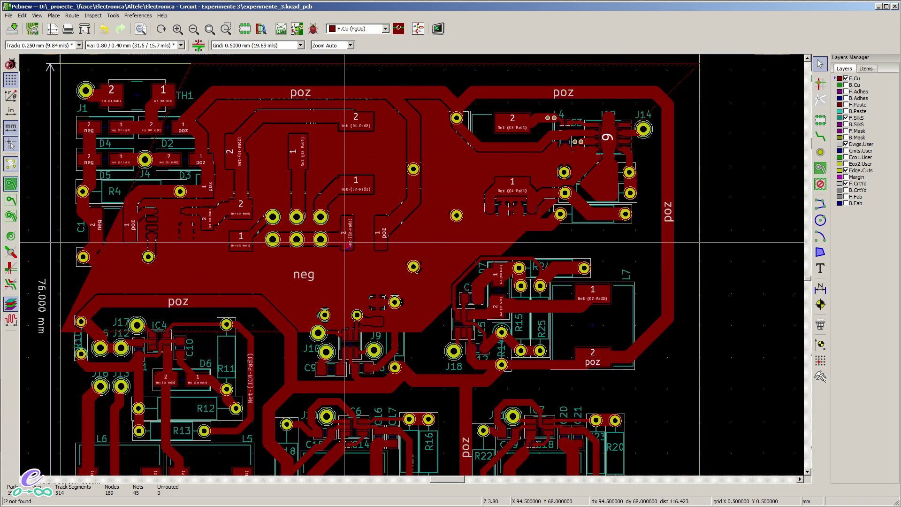
pyautogui.moveTo(347, 244); pyautogui.dragTo(430, 308, button='middle')
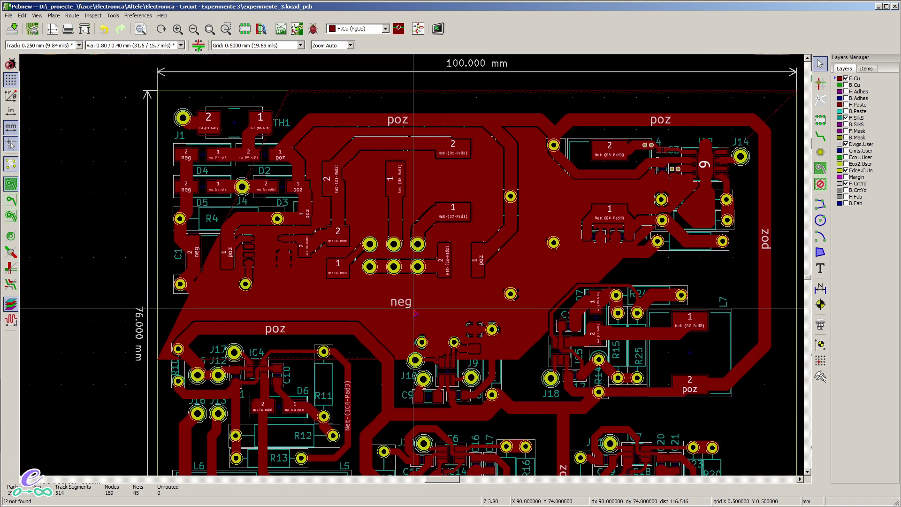
# Delete the four-cornered neg copper zone from the F.Cu layer
pyautogui.click(415, 313)
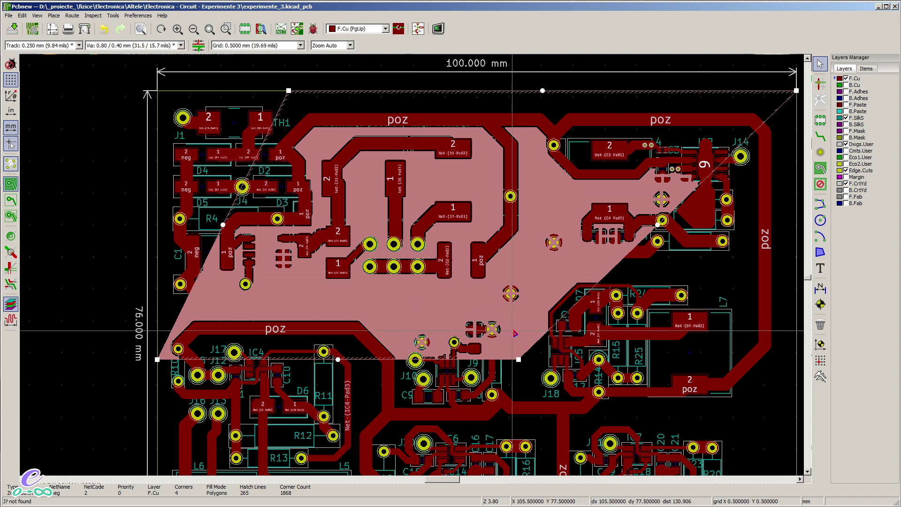
pyautogui.keyDown('ctrl'); pyautogui.hscroll(2, 434, 332); pyautogui.keyUp('ctrl')
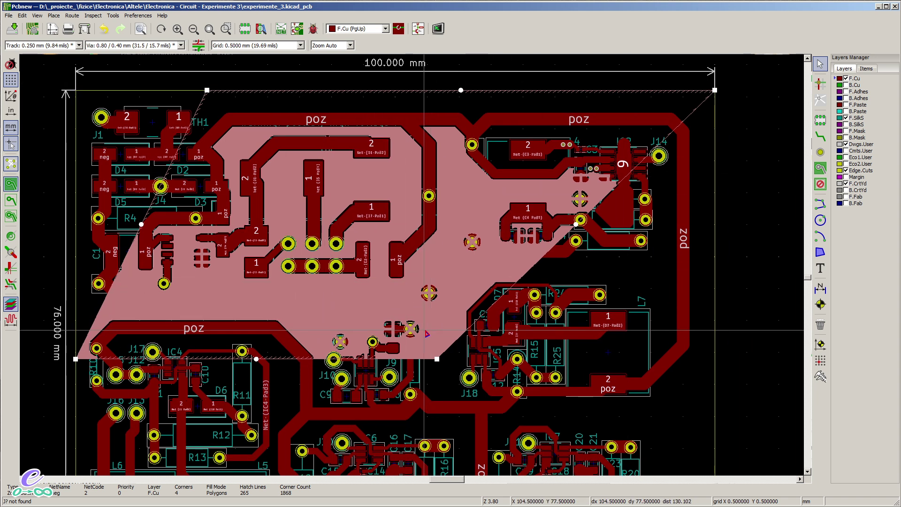
pyautogui.press('Escape')
pyautogui.press('Home')
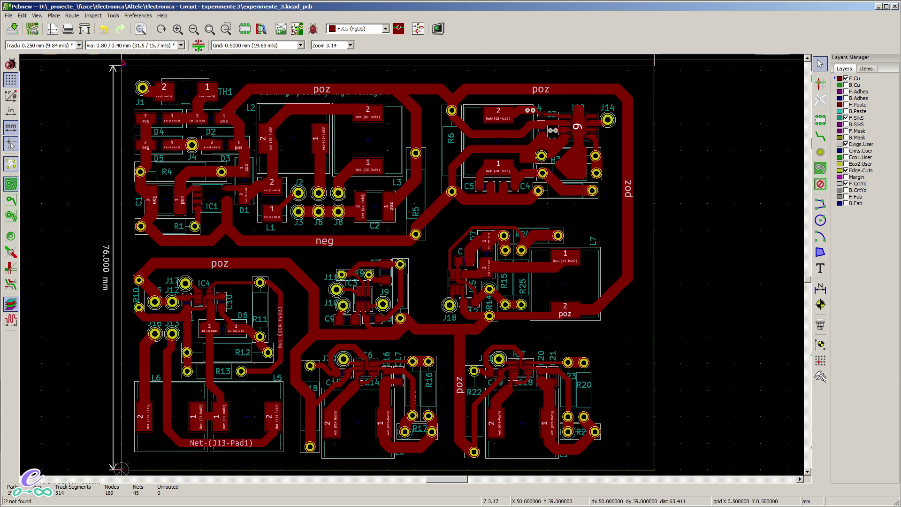
pyautogui.press('F4')
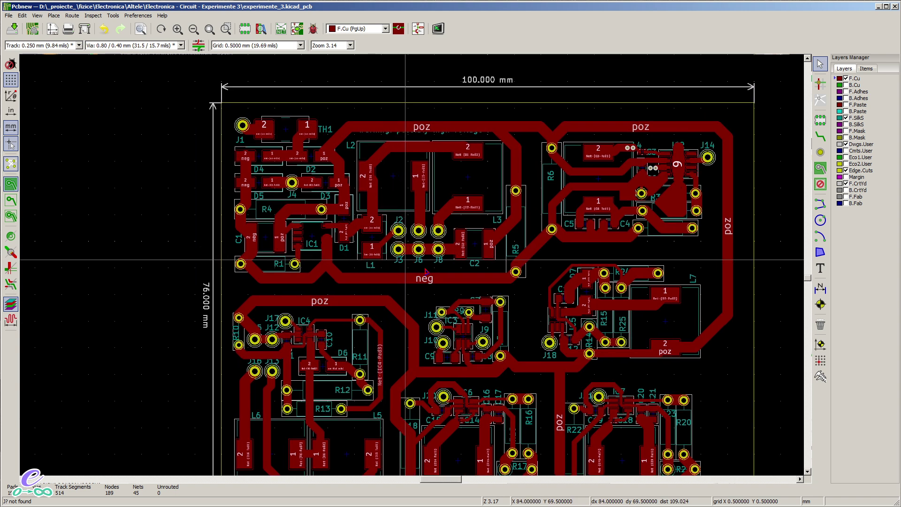
pyautogui.scroll(3, 426, 271)
pyautogui.moveTo(511, 288); pyautogui.dragTo(419, 276, button='middle')
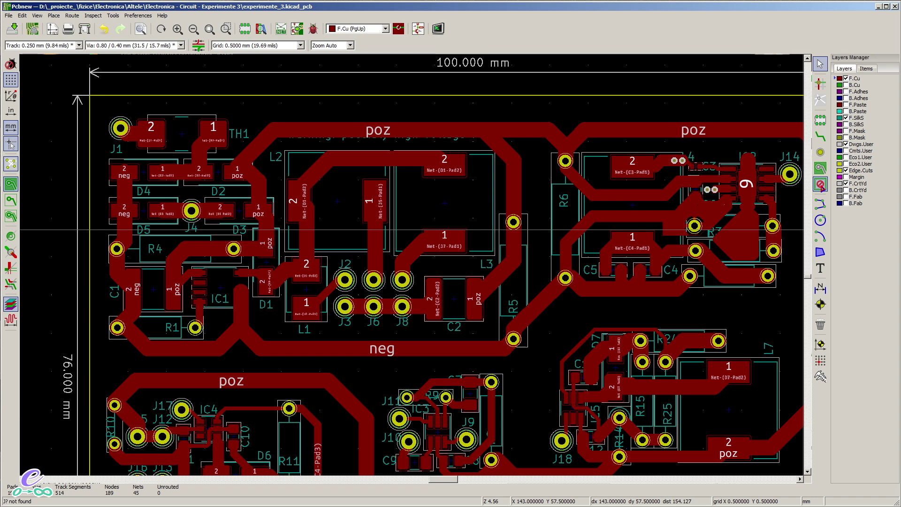
# Start a keepout area at the board's upper-left corner on F.Cu, keeping out copper pours with a hatched outline
pyautogui.click(55, 15)
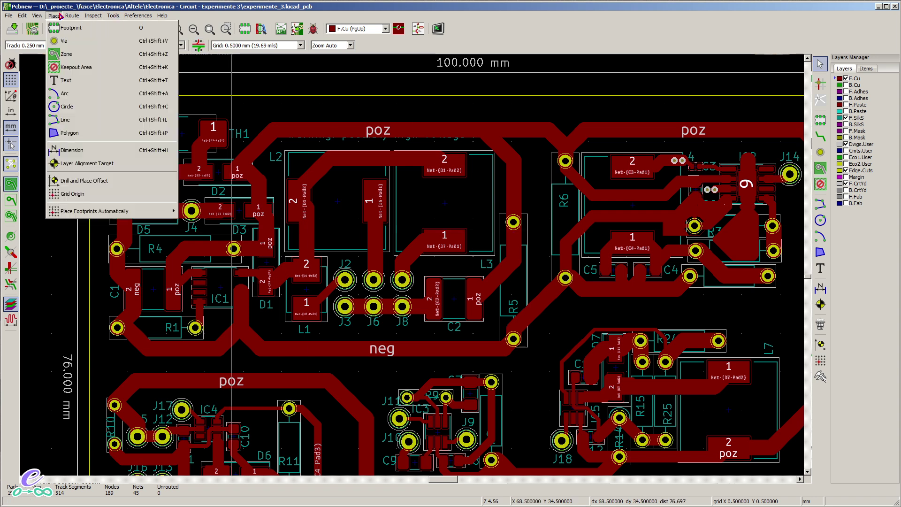
pyautogui.click(75, 67)
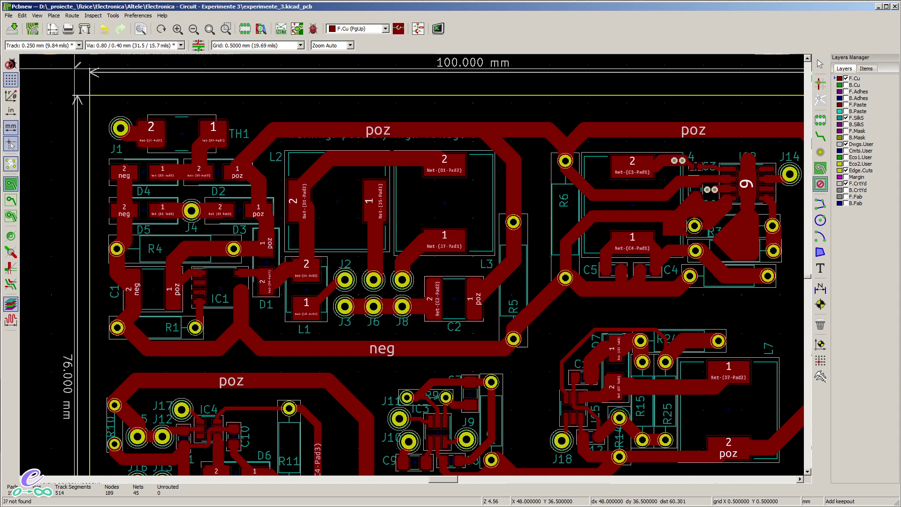
pyautogui.click(90, 95)
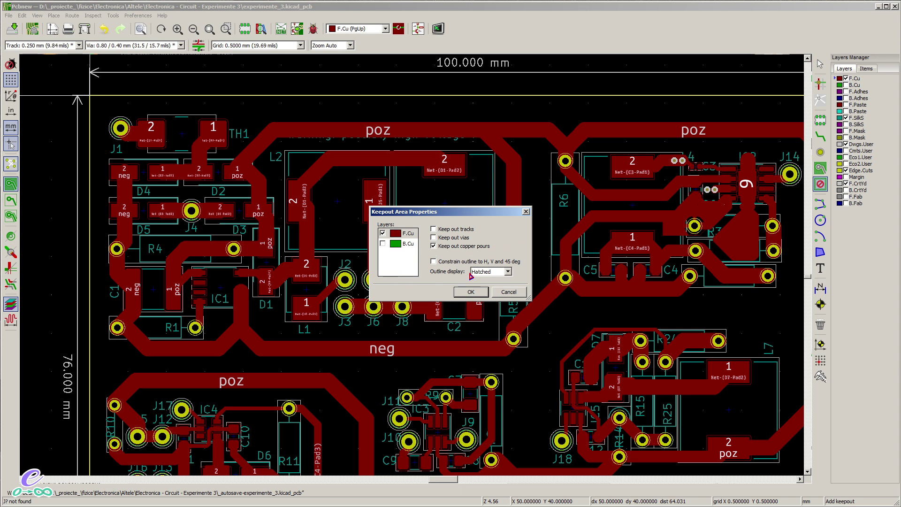
pyautogui.click(467, 292)
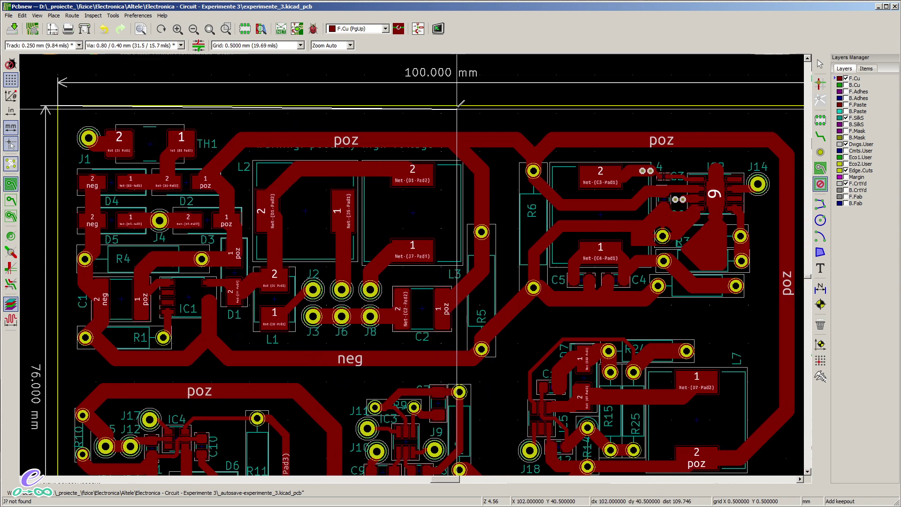
# Outline the keepout as a rectangle about 58.5 by 34.5 mm around the high-voltage section and close it
pyautogui.click(502, 105)
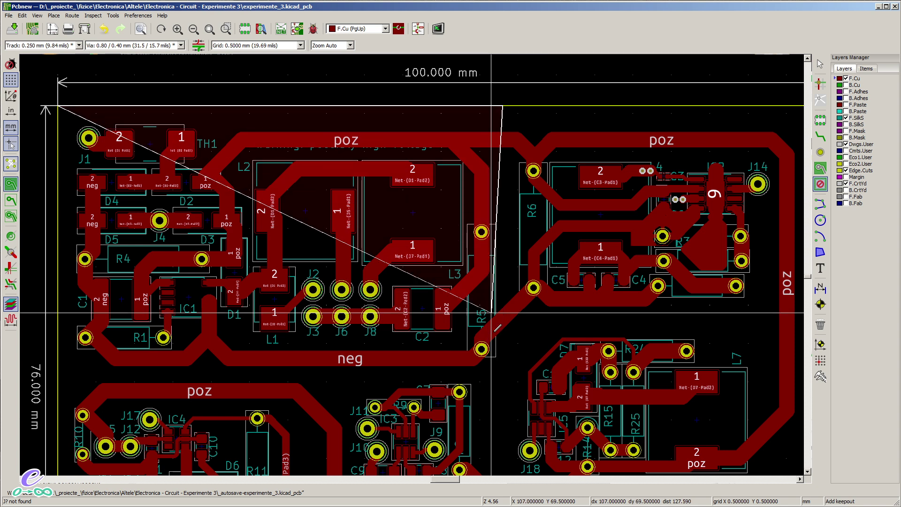
pyautogui.click(502, 369)
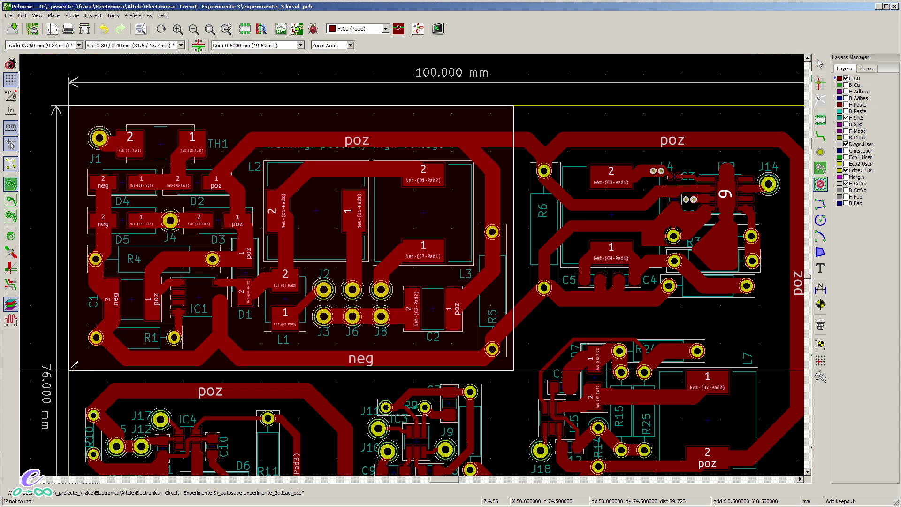
pyautogui.click(68, 105)
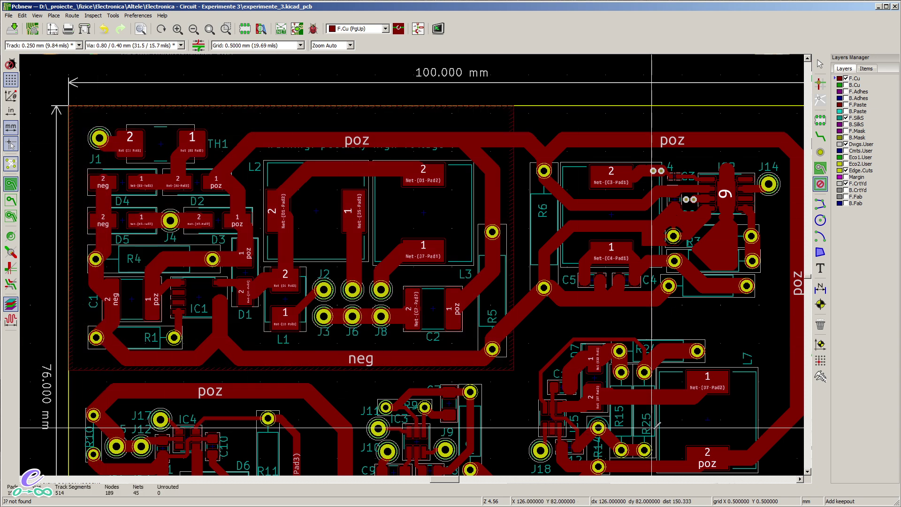
pyautogui.press('Escape')
# Start a copper zone at the board's upper-right corner on F.Cu and assign it to the /neg net
pyautogui.scroll(6, 521, 220)
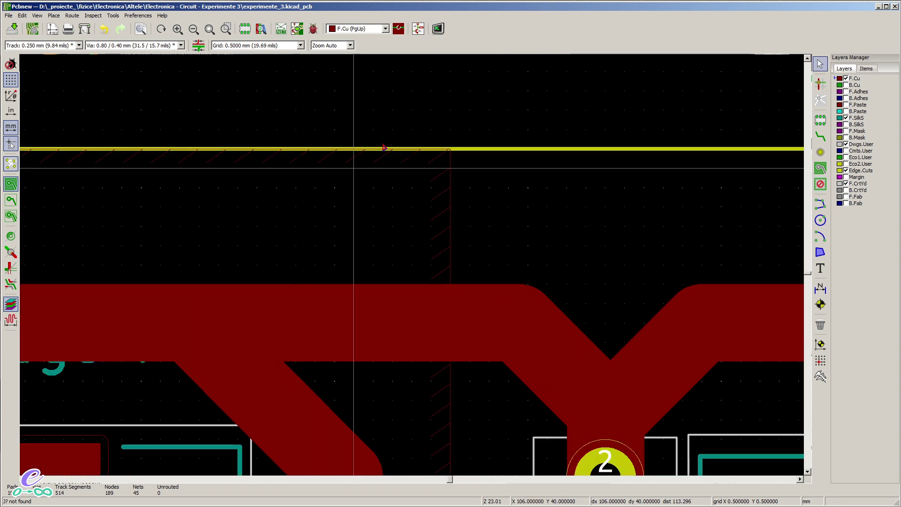
pyautogui.scroll(-6, 413, 252)
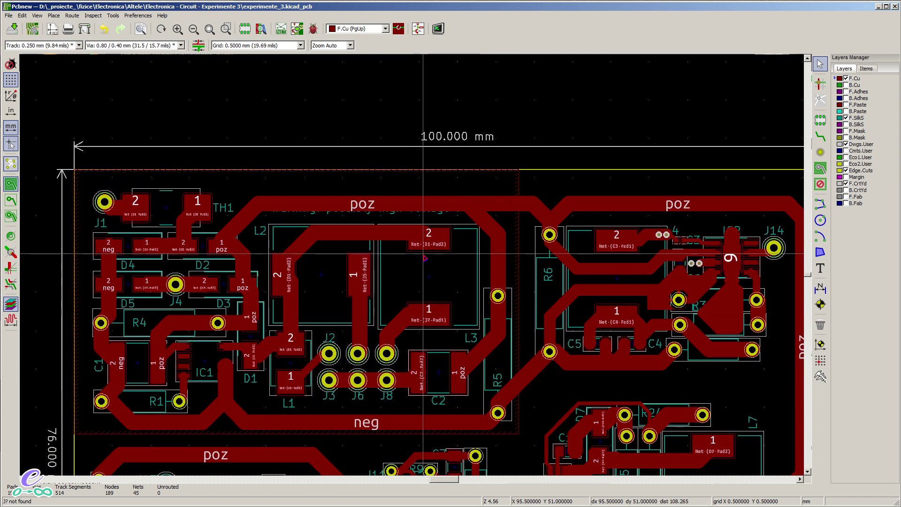
pyautogui.scroll(-3, 154, 280)
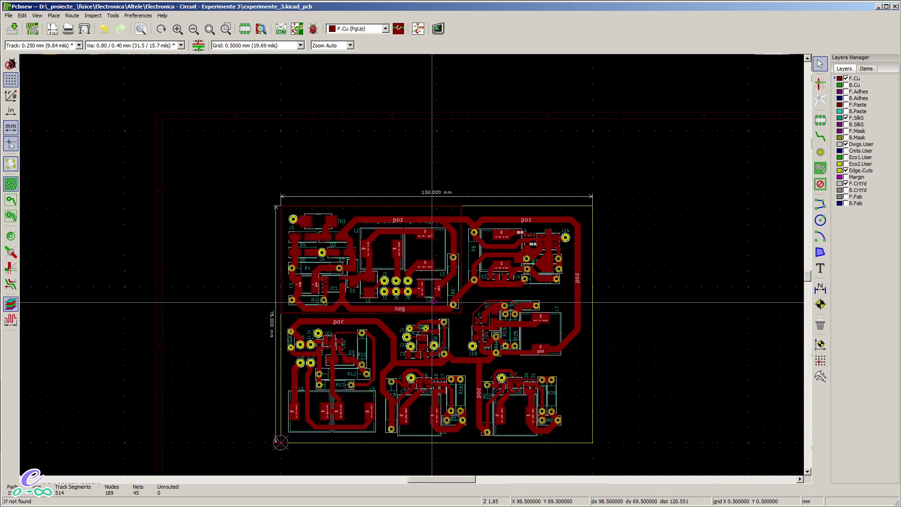
pyautogui.scroll(3, 411, 266)
pyautogui.scroll(-3, 412, 265)
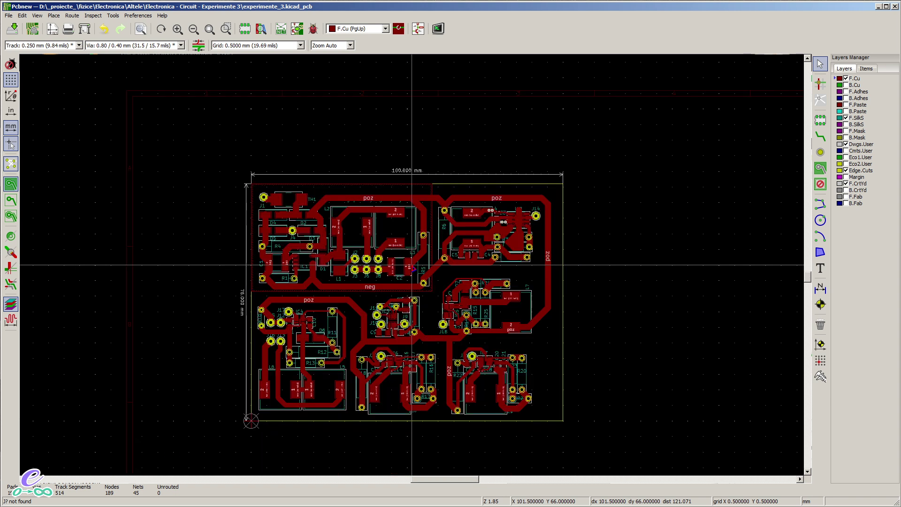
pyautogui.scroll(1, 411, 265)
pyautogui.click(820, 168)
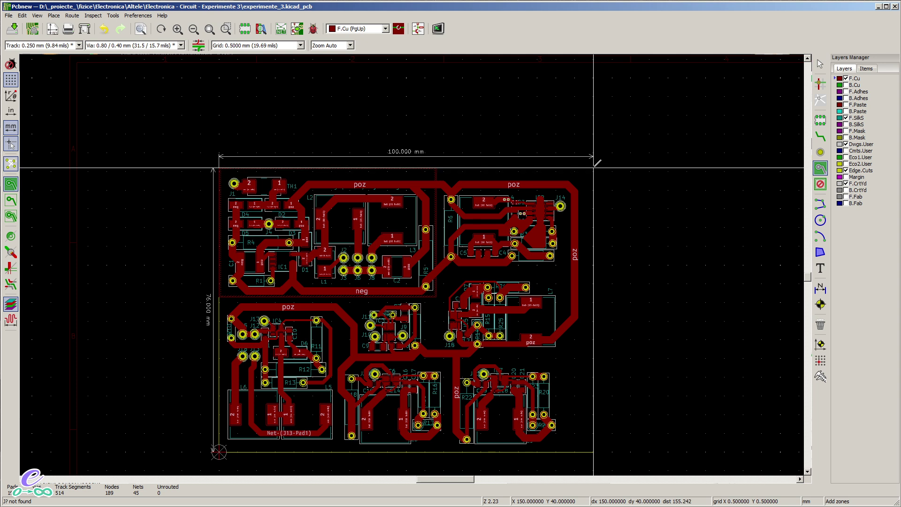
pyautogui.click(593, 167)
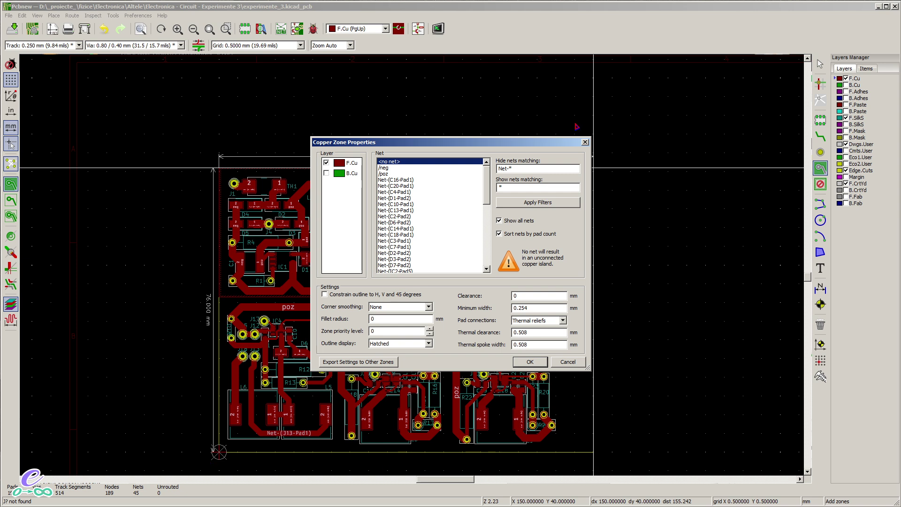
pyautogui.click(392, 168)
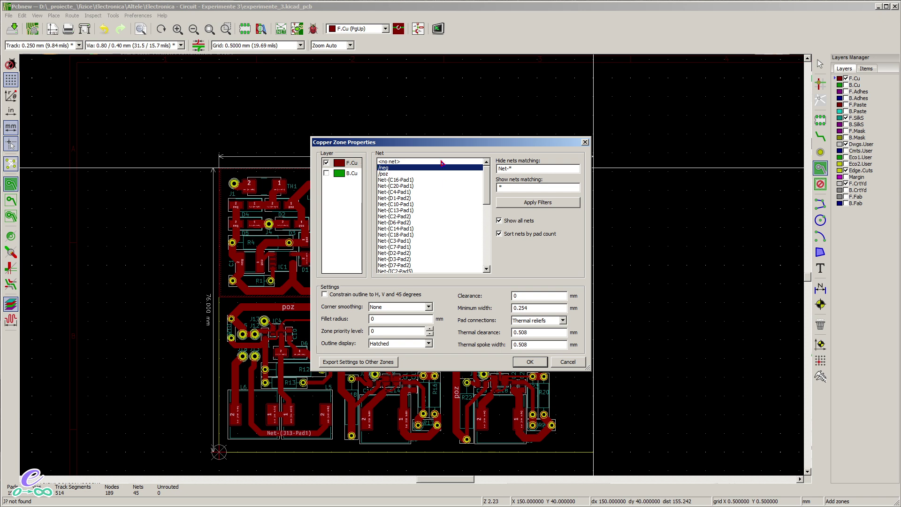
pyautogui.click(528, 362)
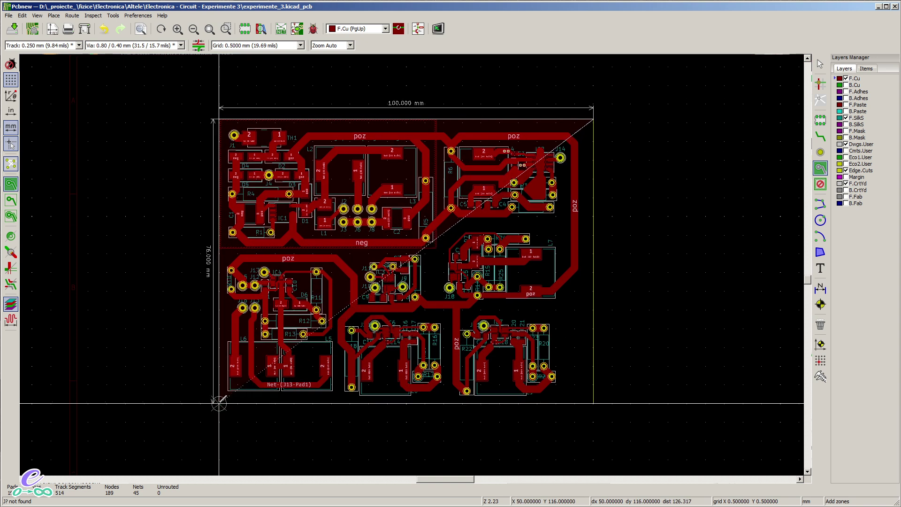
# Outline the neg zone along the board edges through the remaining corners and close it to cover the whole board
pyautogui.click(218, 402)
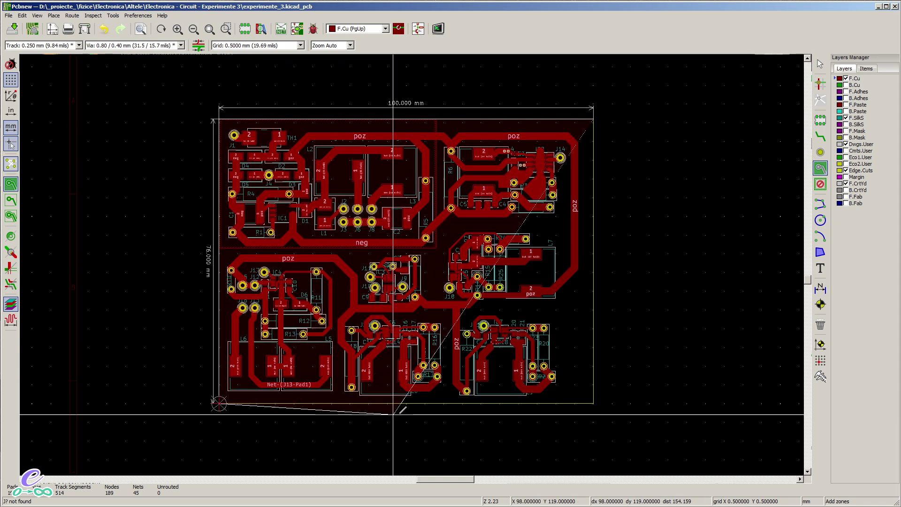
pyautogui.click(594, 403)
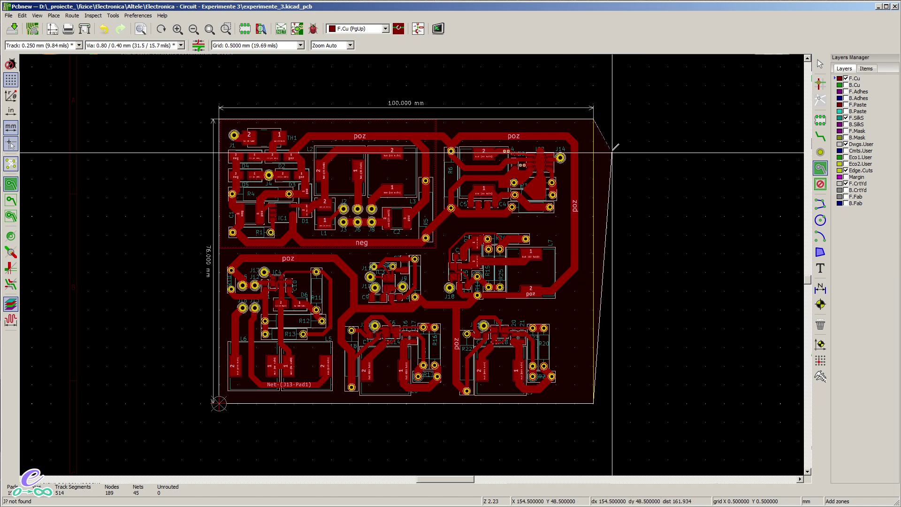
pyautogui.doubleClick(593, 119)
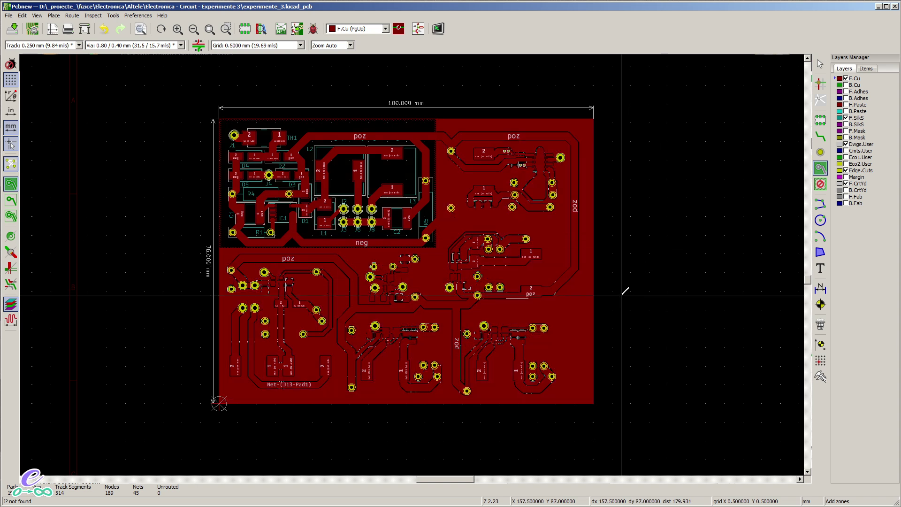
# Examine how the board-wide neg zone fills around the tracks and the high-voltage keepout area
pyautogui.scroll(2, 430, 240)
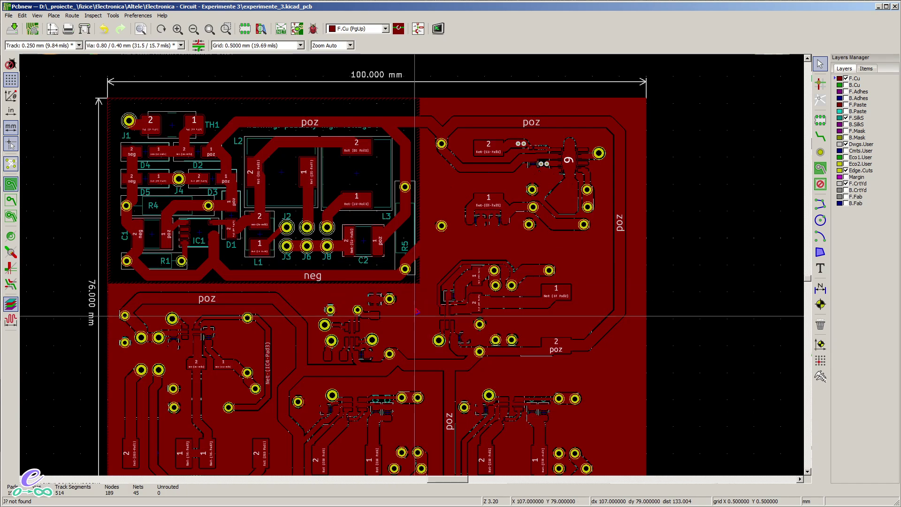
pyautogui.moveTo(418, 312); pyautogui.dragTo(474, 266, button='middle')
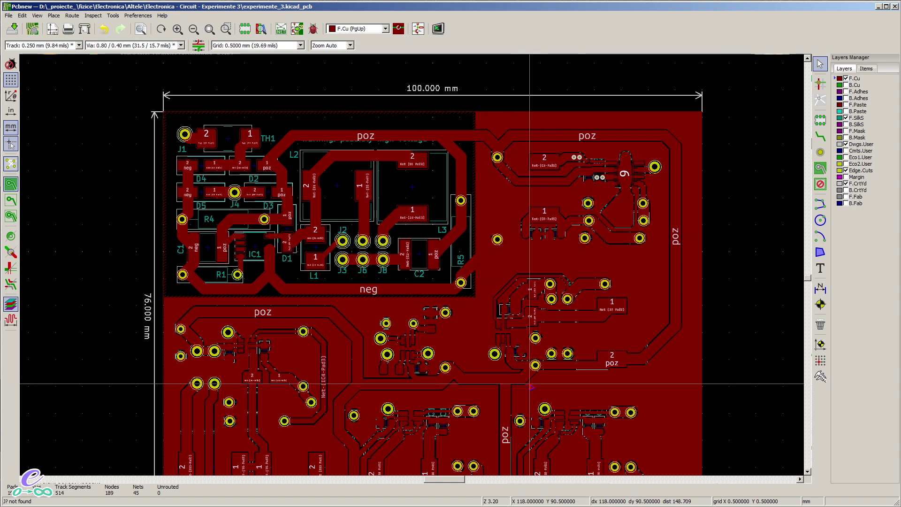
pyautogui.scroll(-3, 532, 387)
pyautogui.scroll(4, 535, 155)
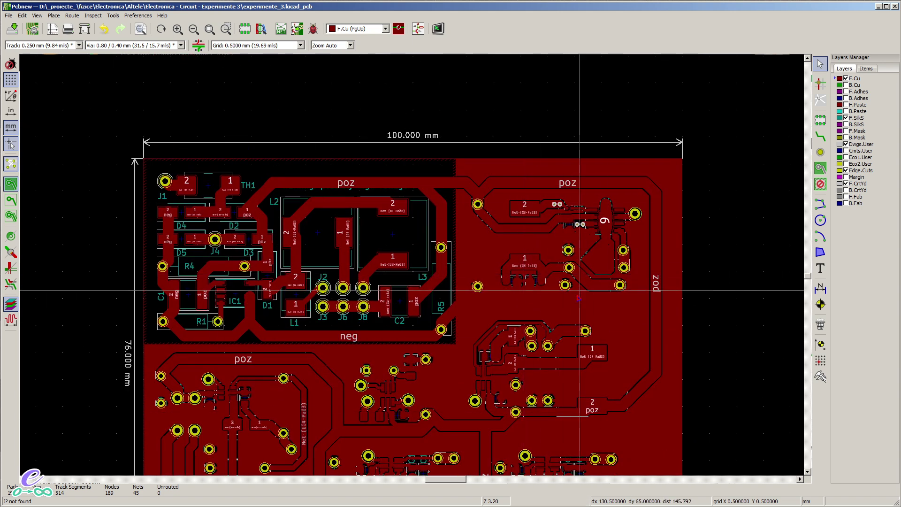
pyautogui.hscroll(-1, 580, 291)
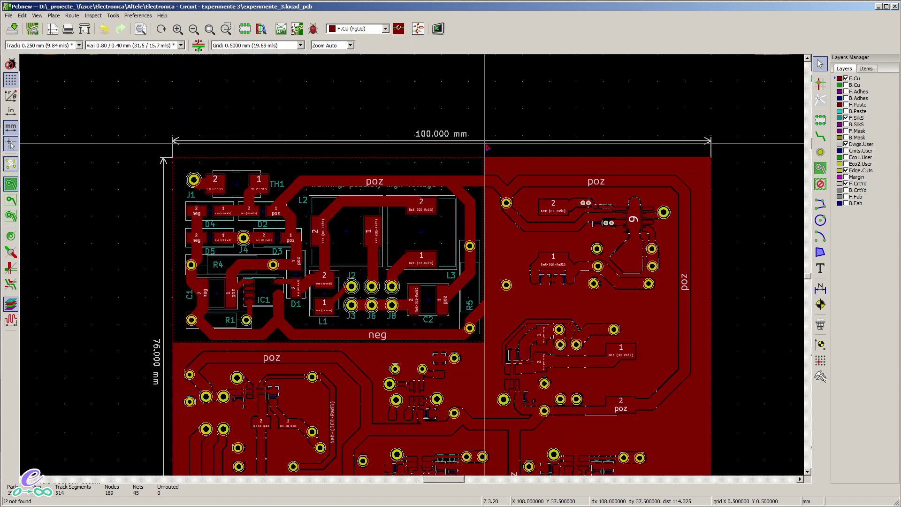
pyautogui.scroll(-3, 485, 298)
pyautogui.scroll(-1, 413, 268)
pyautogui.hscroll(-2, 412, 265)
pyautogui.scroll(1, 411, 268)
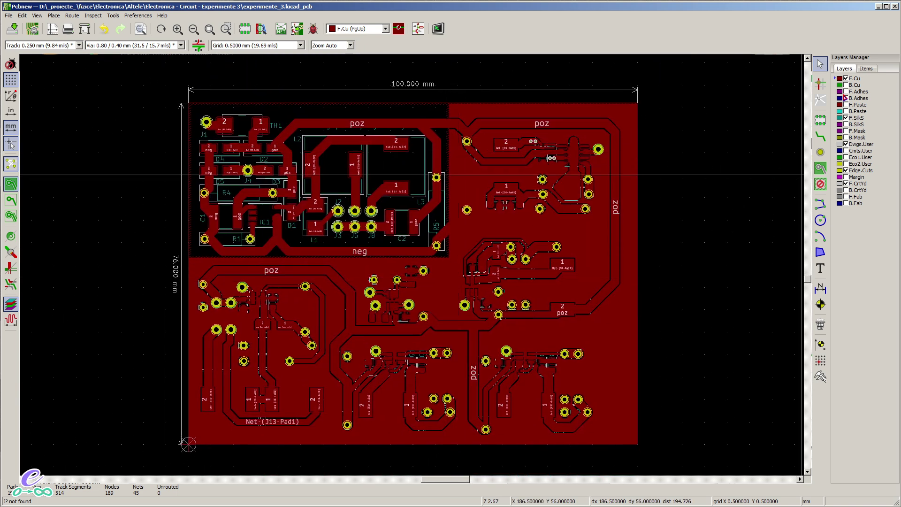
# Hide the F.Cu layer and examine the drawing sheet's frame and title block around the board
pyautogui.click(846, 78)
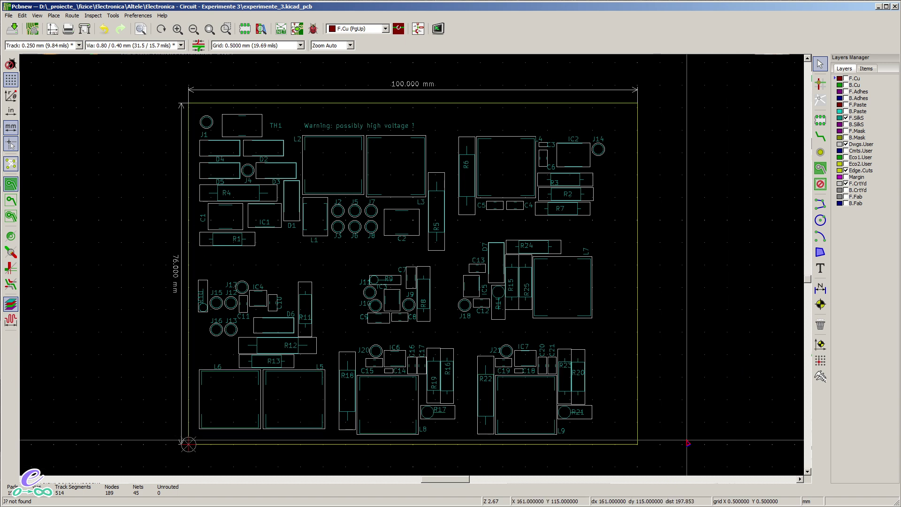
pyautogui.scroll(-8, 706, 450)
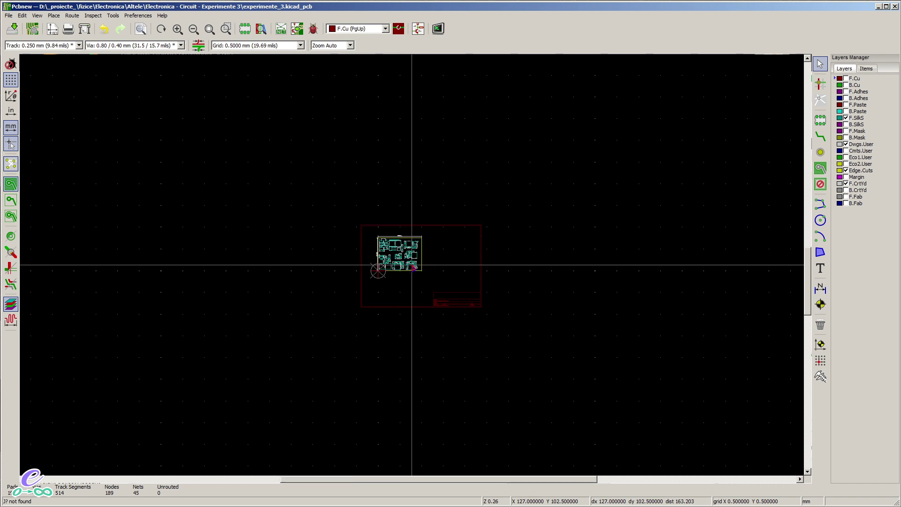
pyautogui.scroll(-1, 432, 287)
pyautogui.scroll(-1, 432, 287)
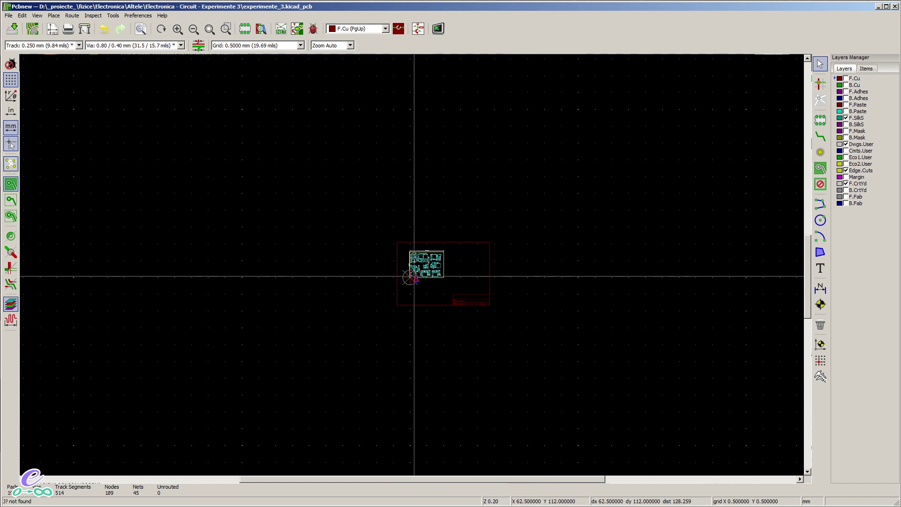
pyautogui.scroll(2, 414, 276)
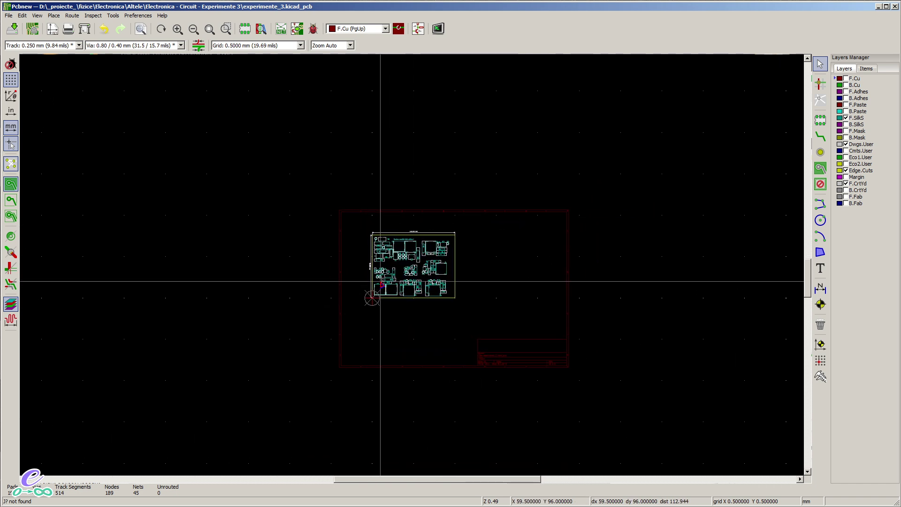
pyautogui.scroll(8, 381, 284)
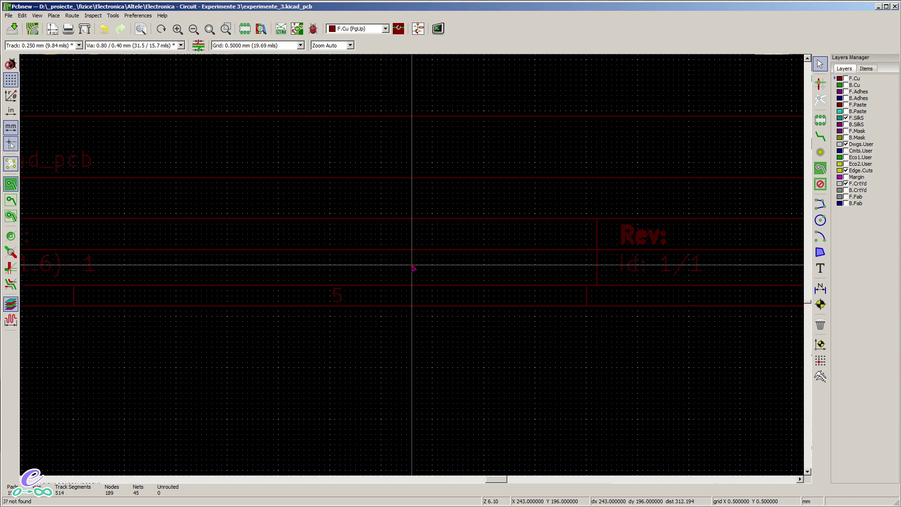
pyautogui.scroll(-3, 442, 269)
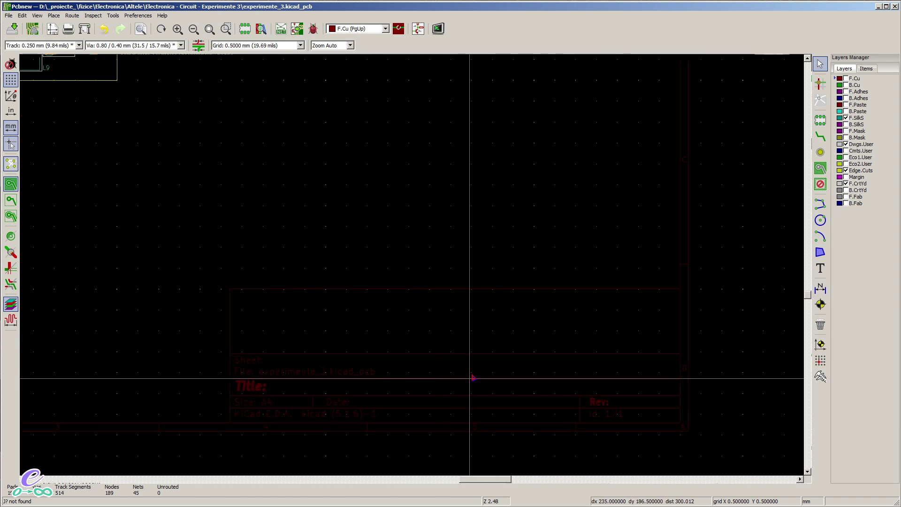
pyautogui.keyDown('shift'); pyautogui.scroll(-1, 357, 329); pyautogui.keyUp('shift')
pyautogui.keyDown('ctrl'); pyautogui.hscroll(-1, 418, 371); pyautogui.keyUp('ctrl')
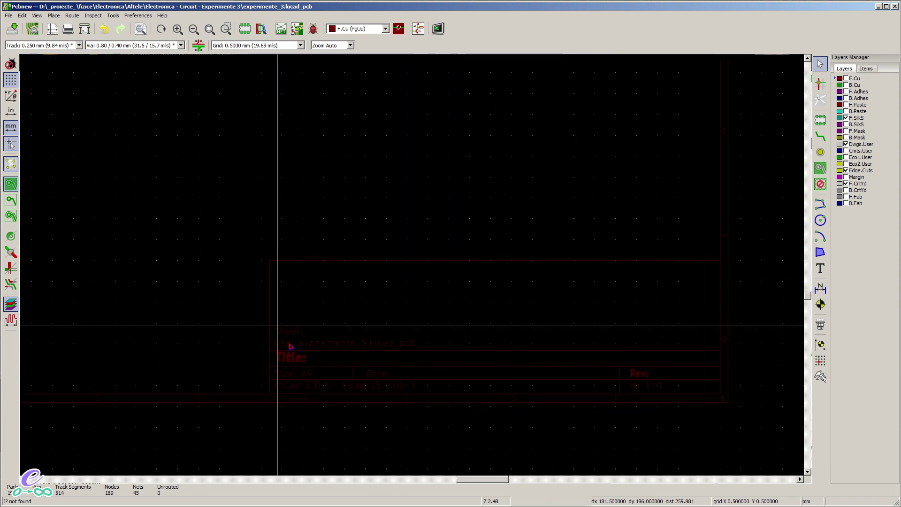
pyautogui.scroll(-5, 419, 371)
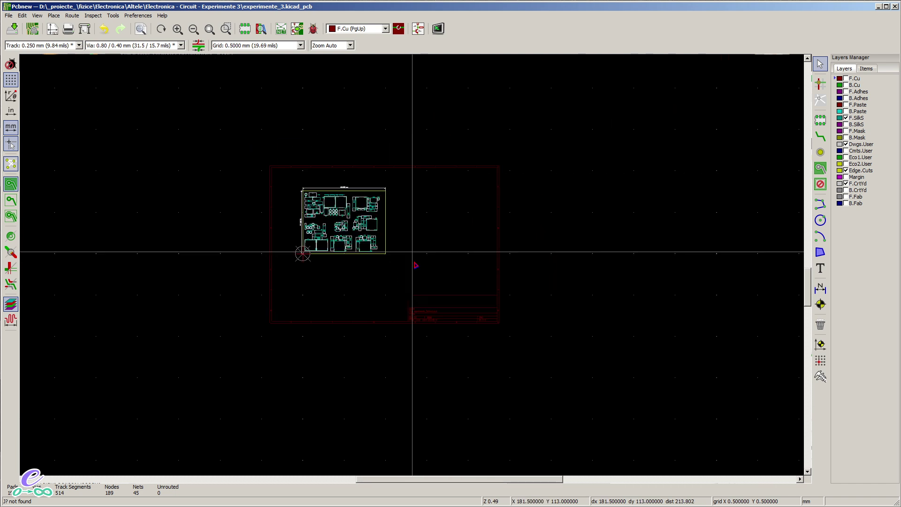
# Look through the paper sizes offered in the page settings and leave the settings unchanged
pyautogui.click(23, 16)
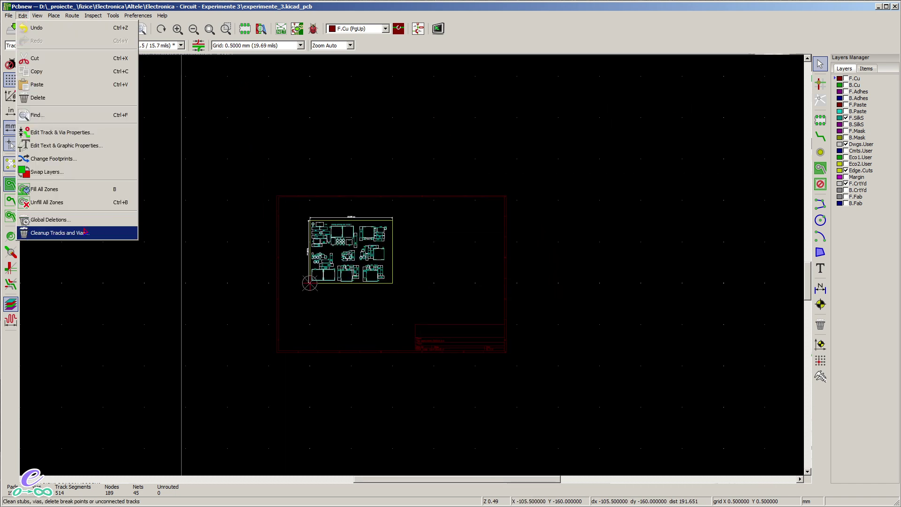
pyautogui.moveTo(13, 16)
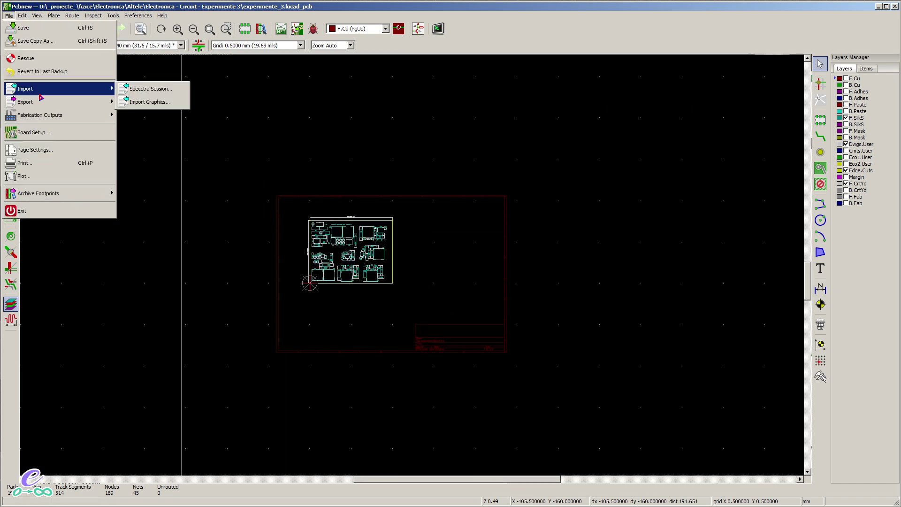
pyautogui.click(412, 248)
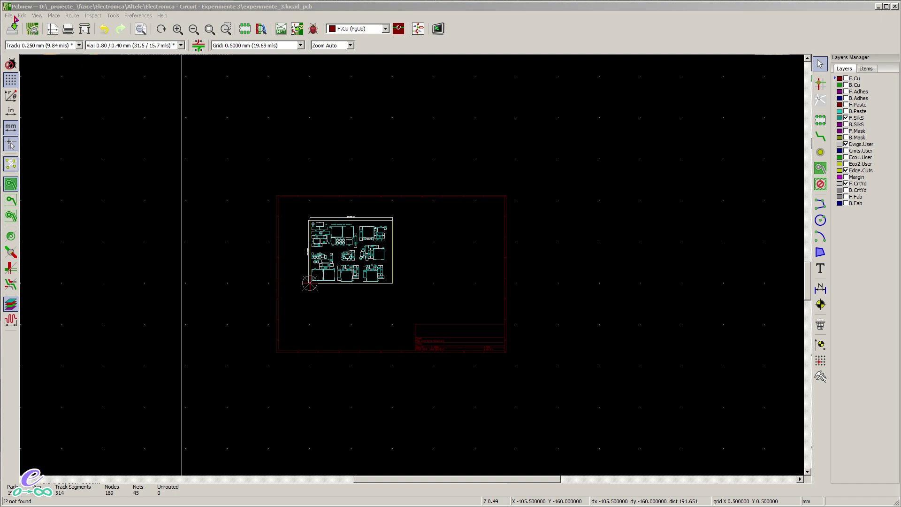
pyautogui.click(427, 211)
pyautogui.click(434, 219)
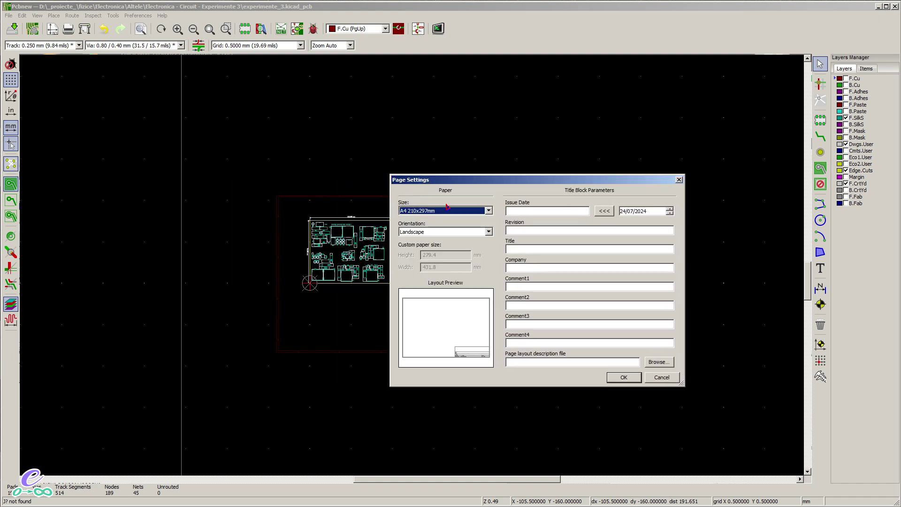
pyautogui.click(662, 379)
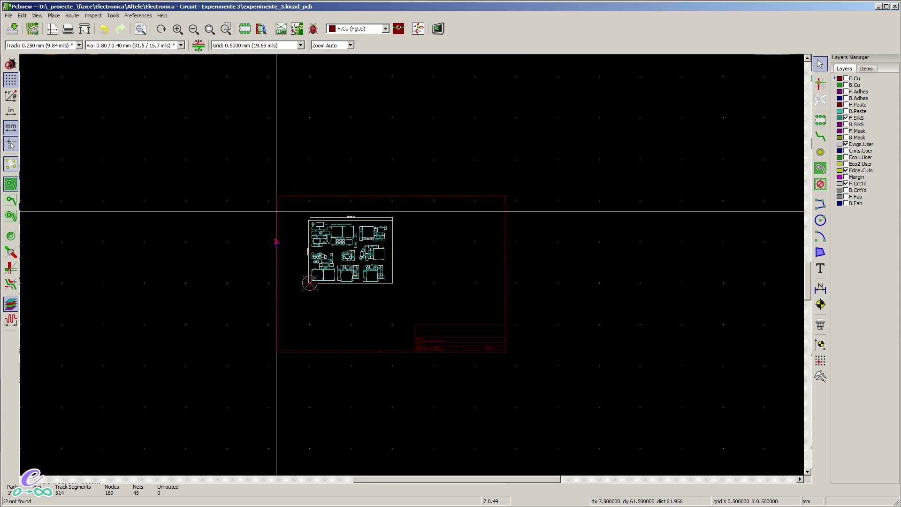
# Examine the board's placement on the drawing sheet, its overall dimensions and its component outlines
pyautogui.scroll(3, 404, 260)
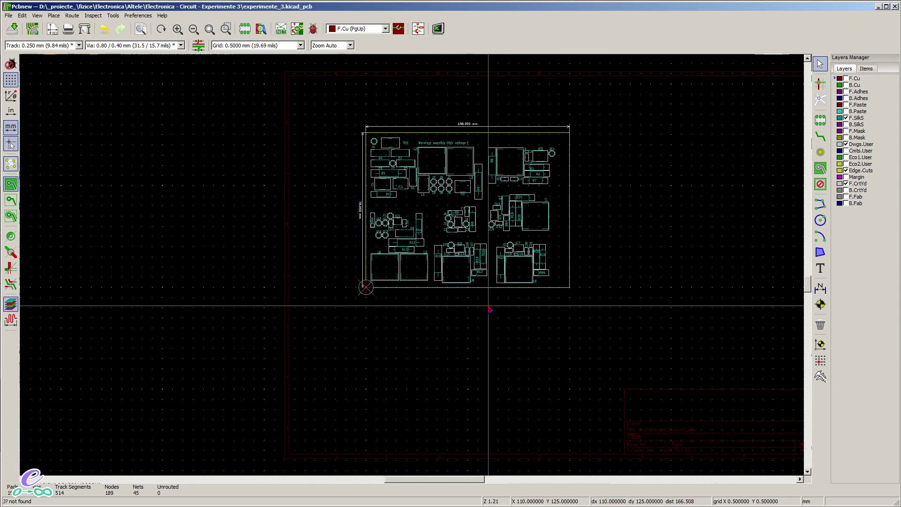
pyautogui.hscroll(2, 474, 316)
pyautogui.moveTo(474, 316); pyautogui.dragTo(505, 355, button='middle')
pyautogui.scroll(-2, 505, 354)
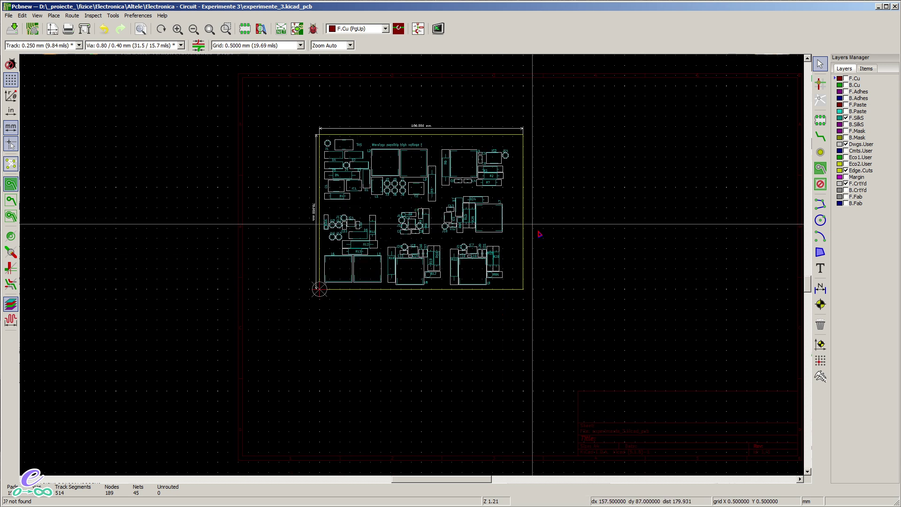
pyautogui.hscroll(2, 639, 358)
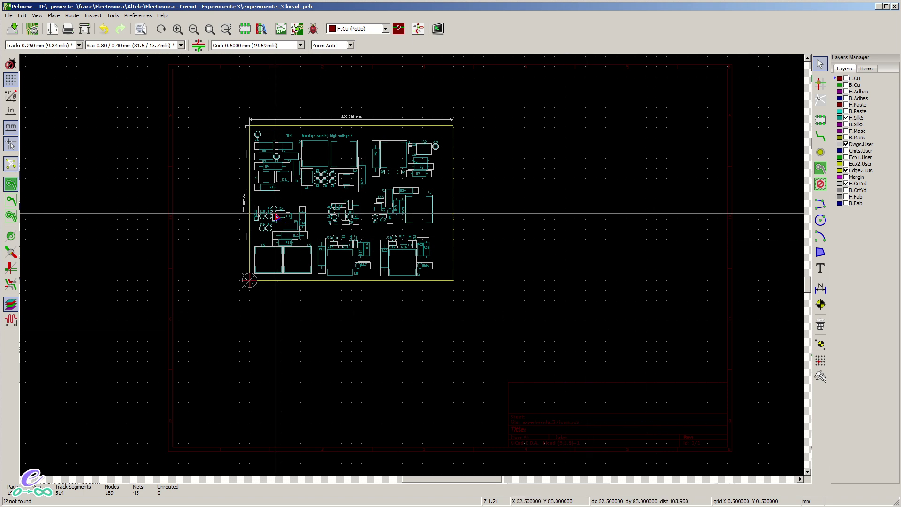
pyautogui.scroll(4, 345, 198)
pyautogui.scroll(-1, 408, 280)
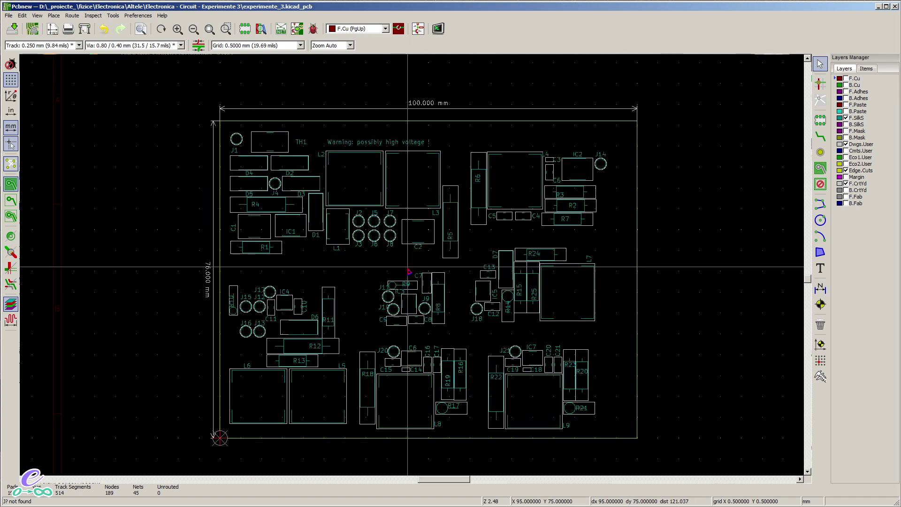
pyautogui.scroll(1, 423, 282)
pyautogui.scroll(-1, 445, 287)
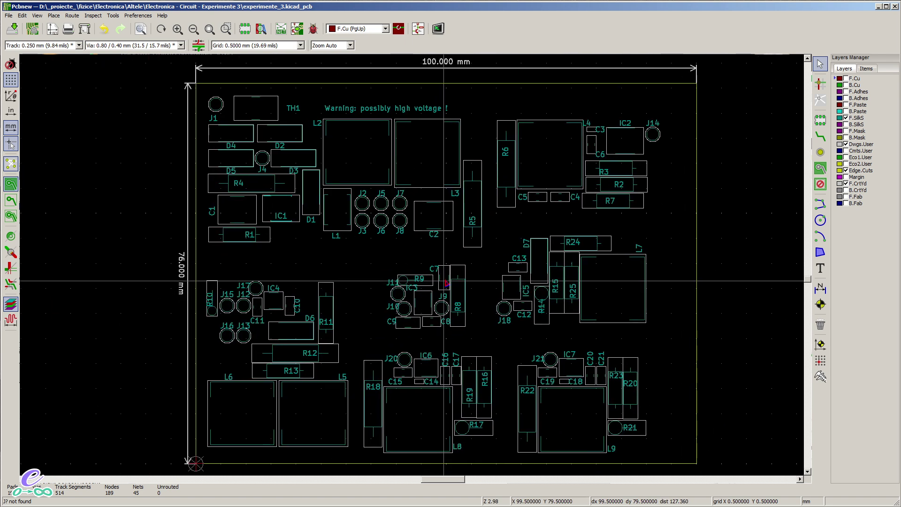
pyautogui.scroll(1, 417, 261)
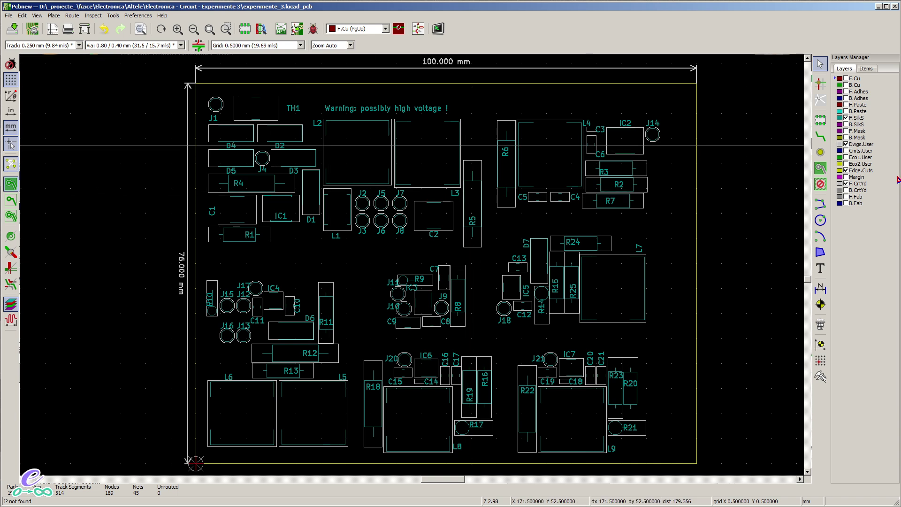
# Hide the F.SilkS, Dwgs.User and F.CrtYd layers and toggle Edge.Cuts off and on, leaving only the board outline shown
pyautogui.click(846, 118)
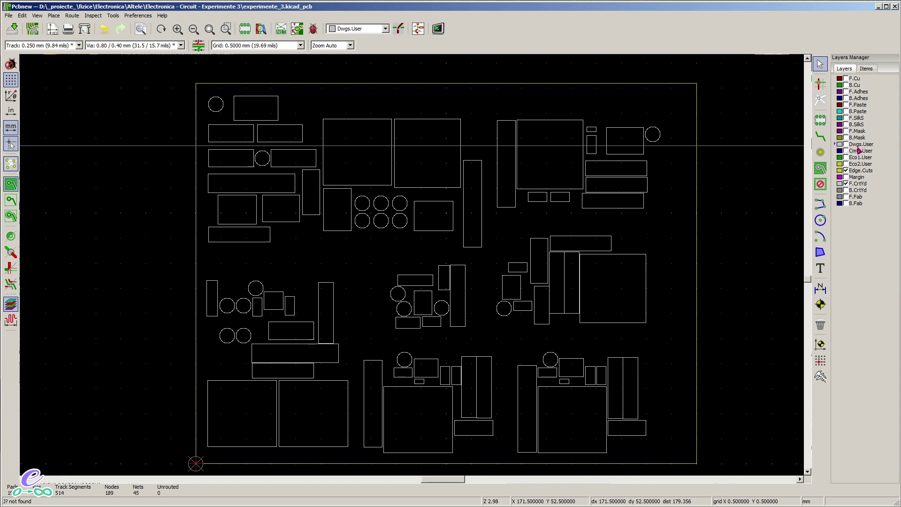
pyautogui.click(847, 171)
pyautogui.click(846, 171)
pyautogui.click(847, 183)
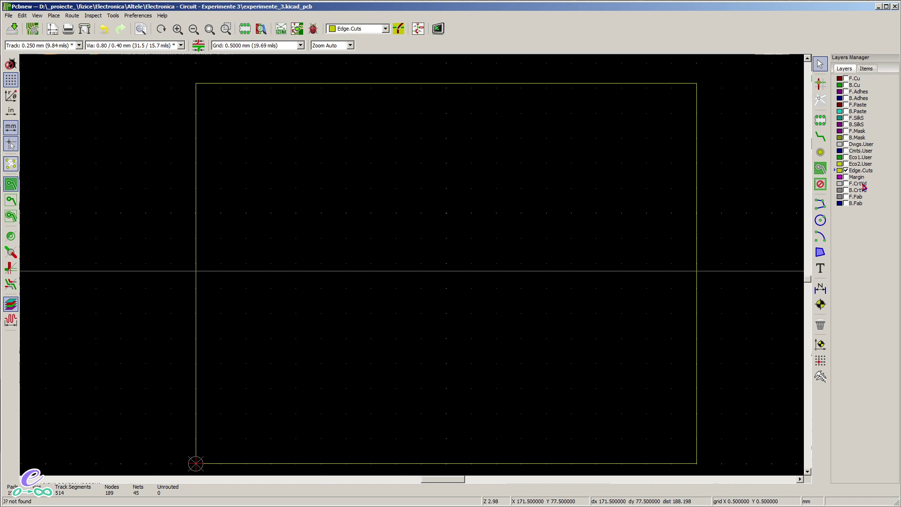
pyautogui.click(845, 170)
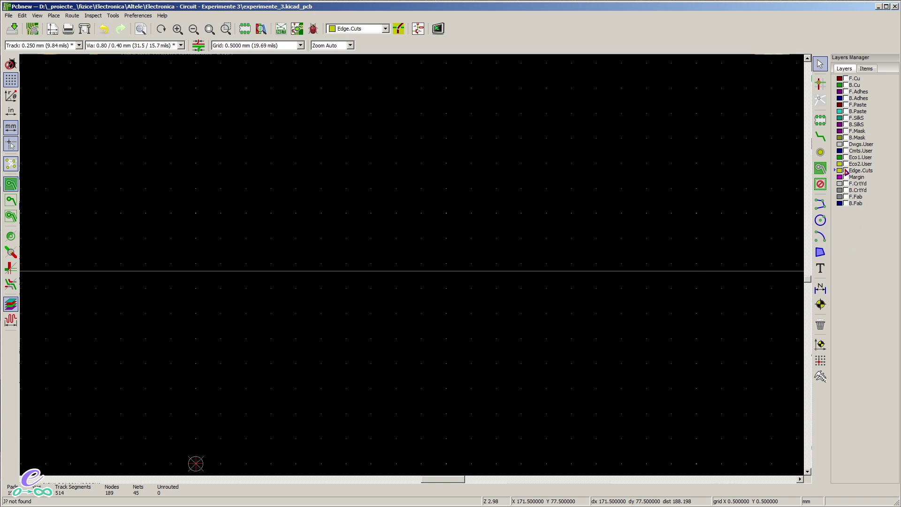
pyautogui.click(847, 171)
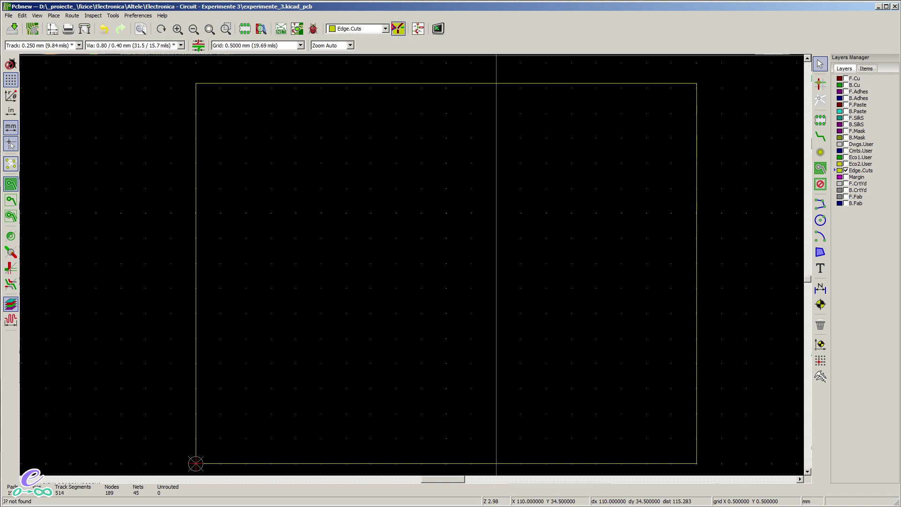
# With Edge.Cuts as the active layer, draw a rectangle of graphic lines about 53.5 by 31.5 mm inside the board outline
pyautogui.click(352, 30)
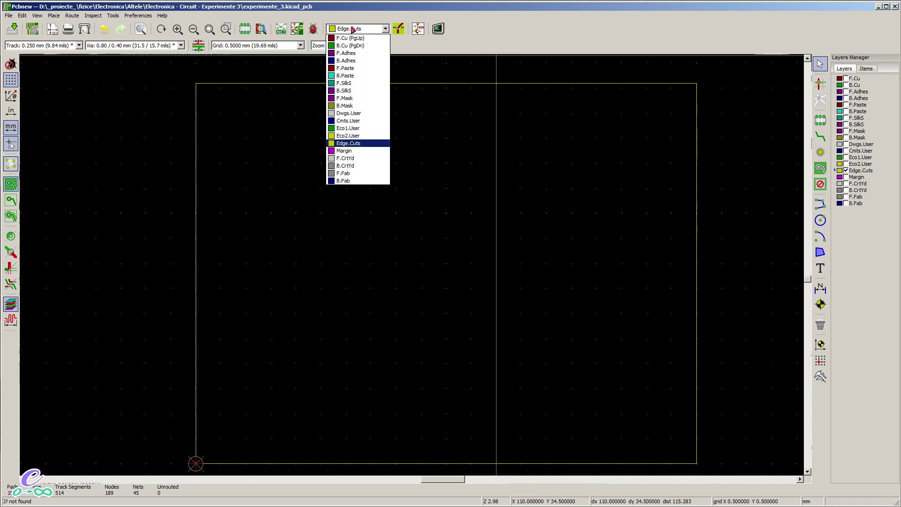
pyautogui.click(344, 147)
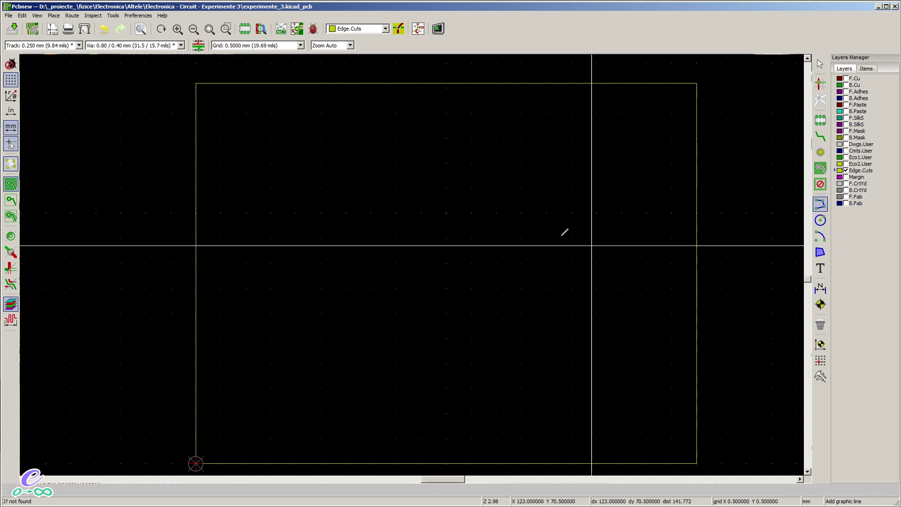
pyautogui.click(274, 155)
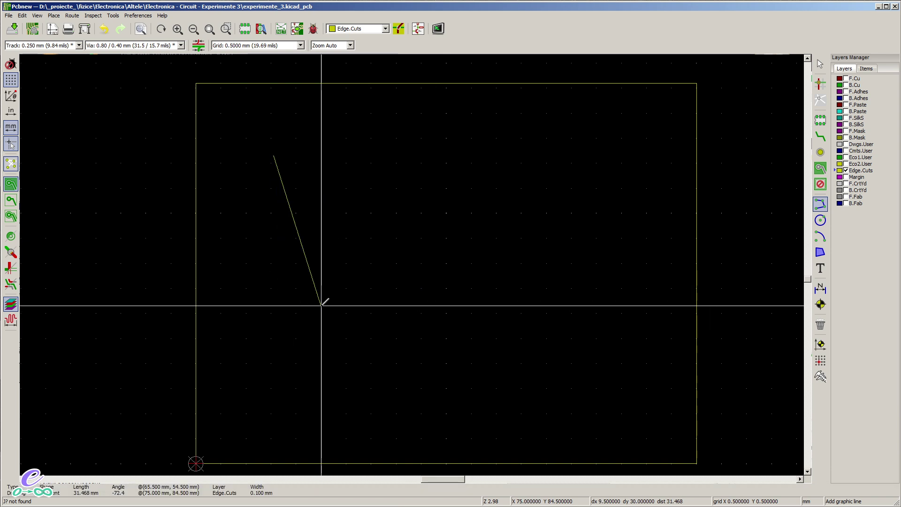
pyautogui.doubleClick(273, 315)
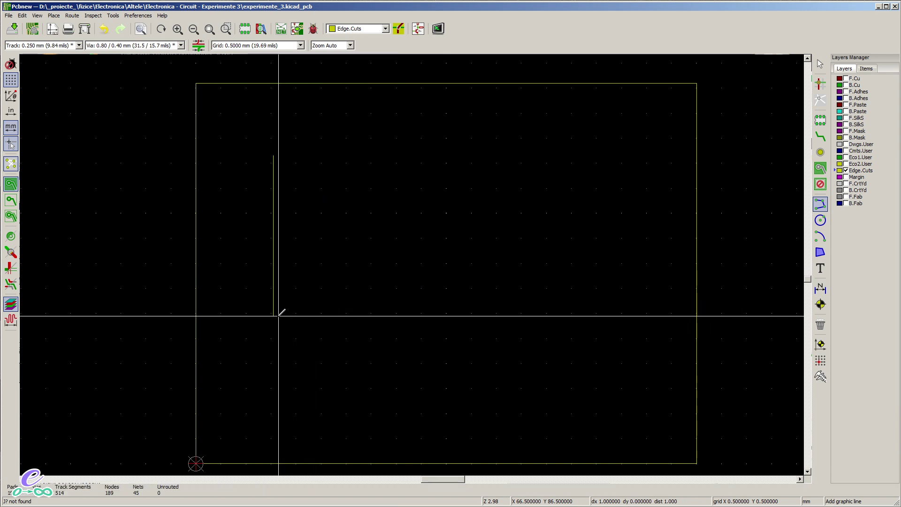
pyautogui.click(542, 316)
pyautogui.click(541, 158)
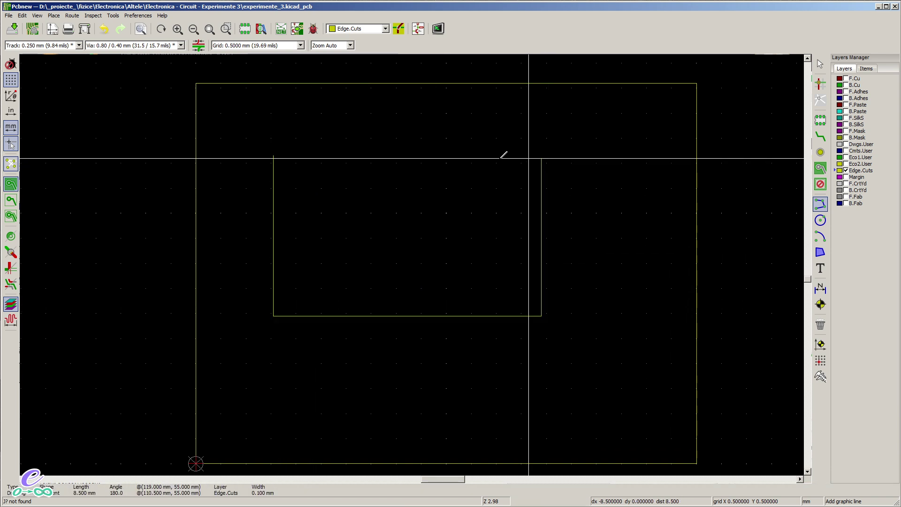
pyautogui.click(274, 159)
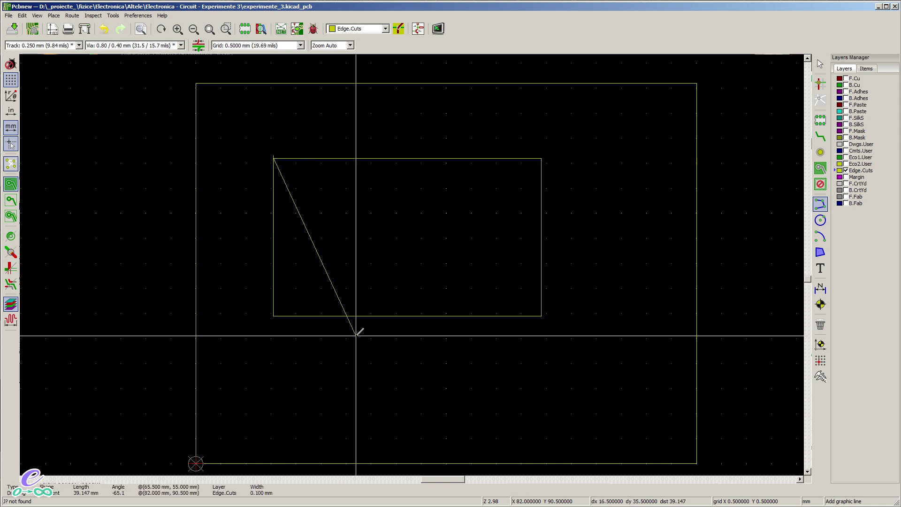
pyautogui.doubleClick(274, 155)
pyautogui.click(274, 155)
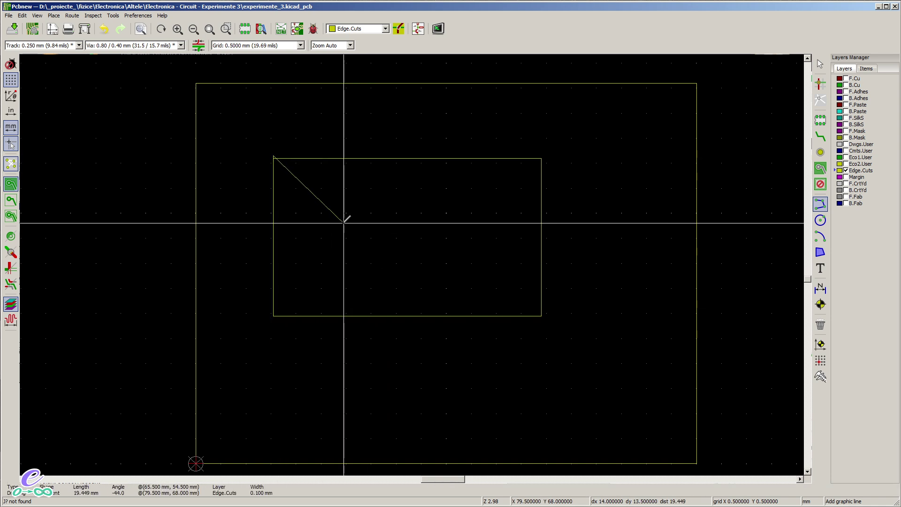
pyautogui.press('Escape')
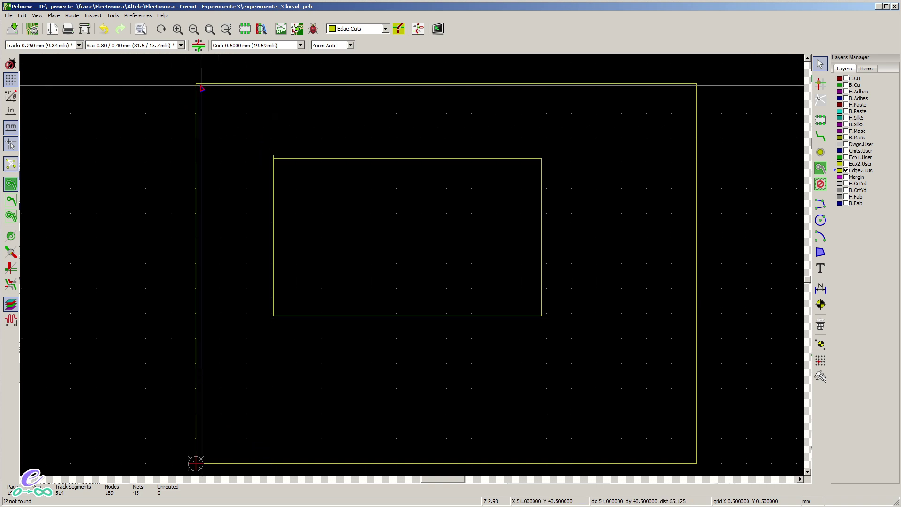
# Delete the inner rectangle's lines from the Edge.Cuts layer, keeping the outer board outline
pyautogui.moveTo(252, 132); pyautogui.dragTo(589, 354)
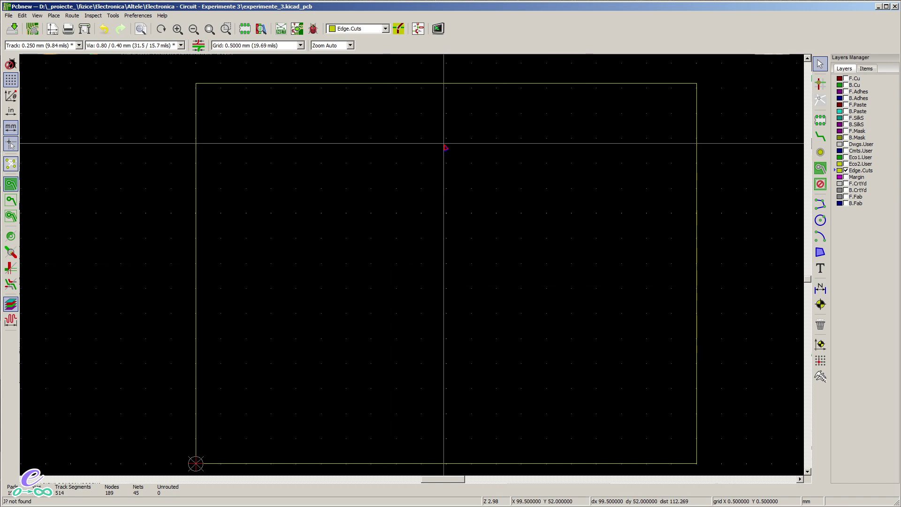
pyautogui.moveTo(404, 303); pyautogui.dragTo(396, 302, button='middle')
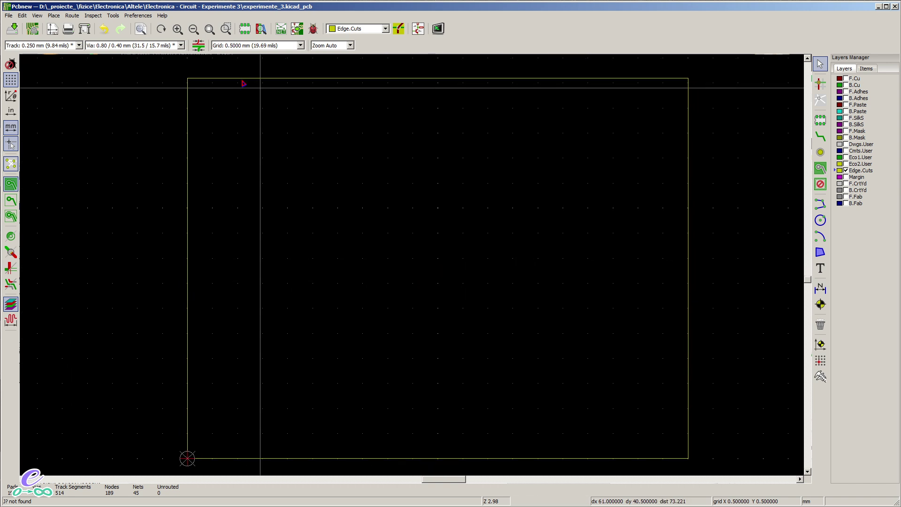
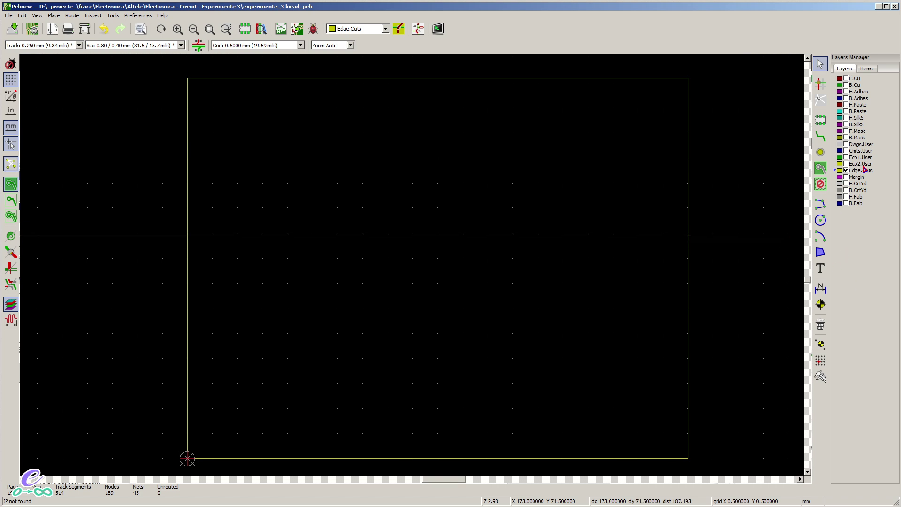
# Show the F.Cu, F.SilkS and B.Cu layers and briefly check the component values on F.Fab
pyautogui.click(847, 78)
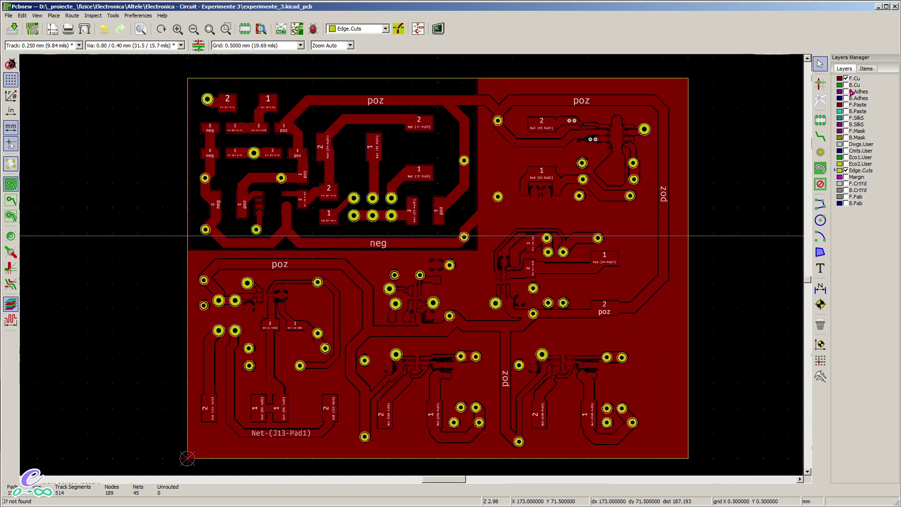
pyautogui.click(847, 118)
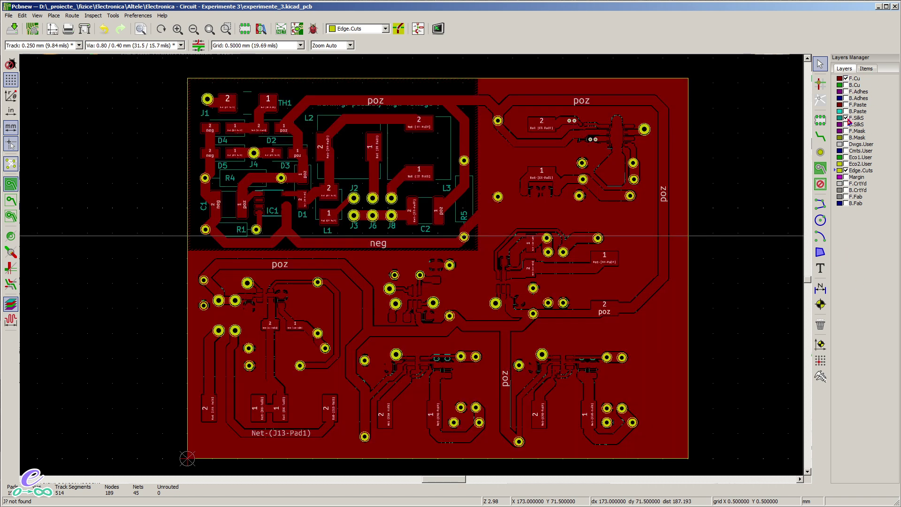
pyautogui.click(846, 85)
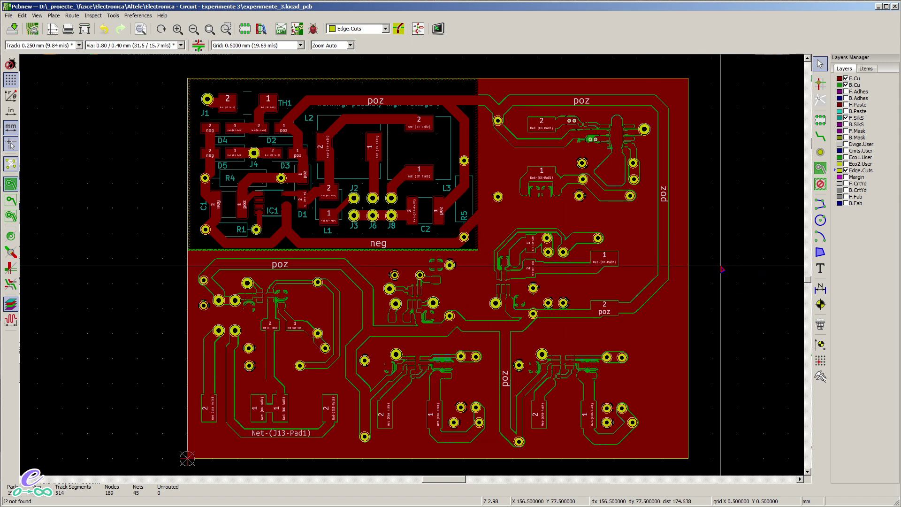
pyautogui.click(846, 197)
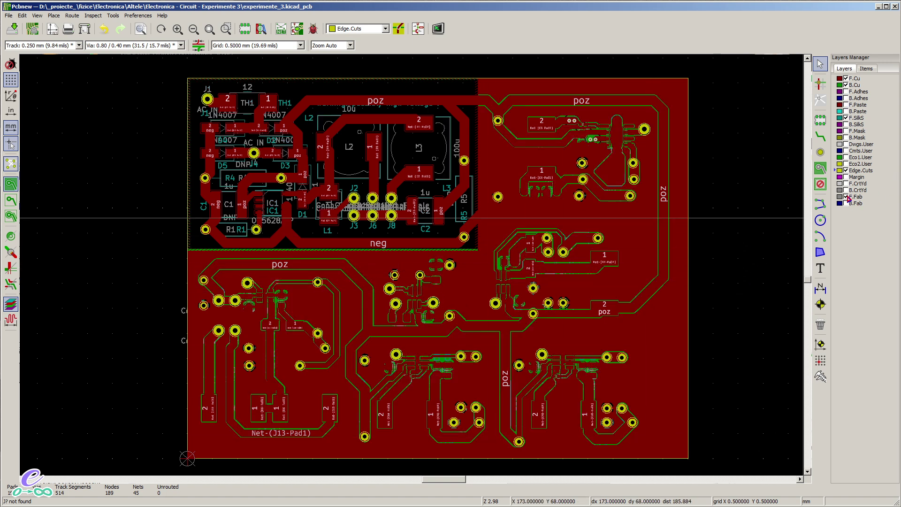
pyautogui.click(848, 197)
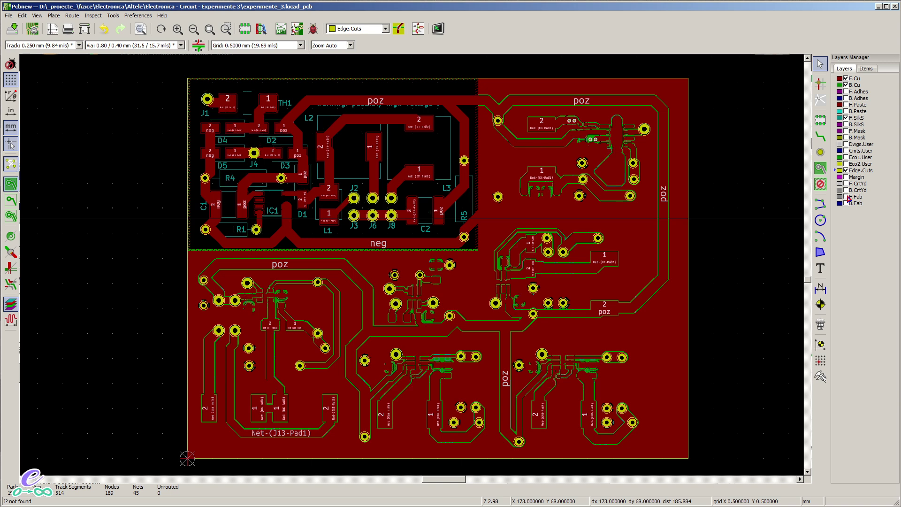
# Show the F.CrtYd and Dwgs.User layers and hide both copper layers, F.Cu and B.Cu
pyautogui.click(846, 184)
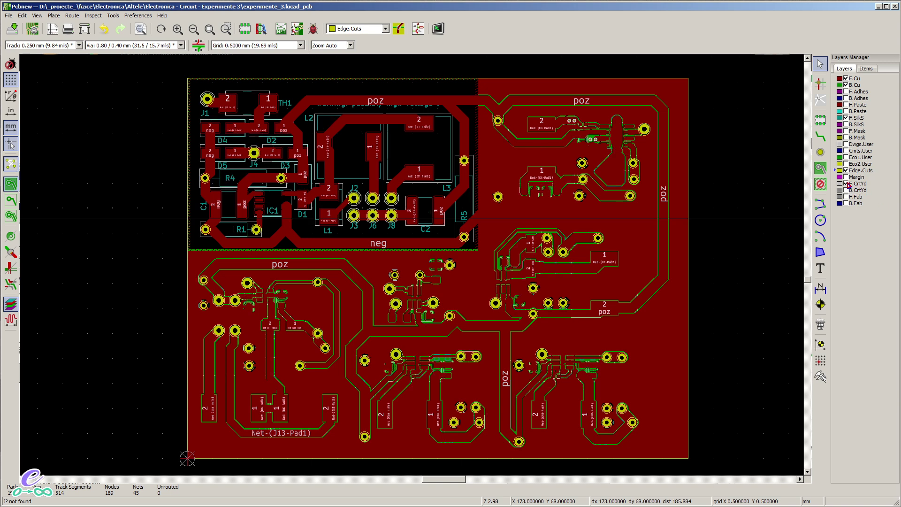
pyautogui.click(846, 144)
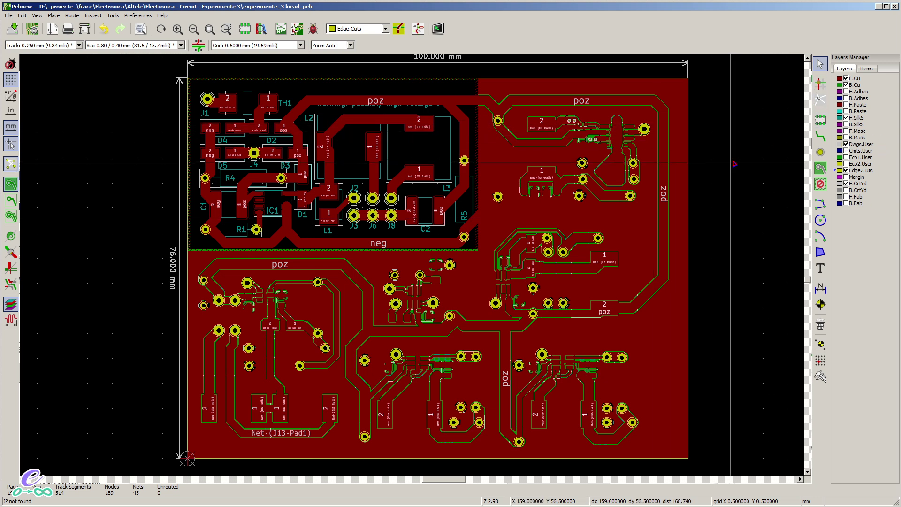
pyautogui.click(848, 85)
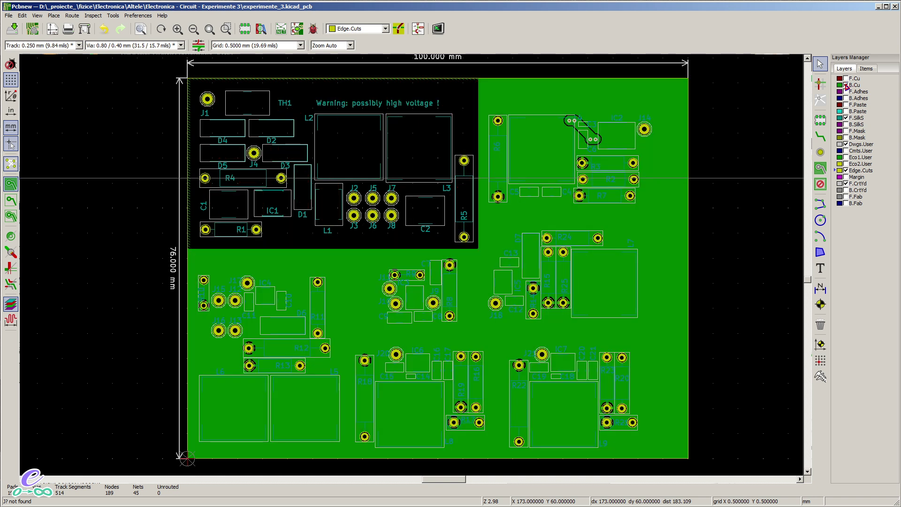
pyautogui.click(846, 85)
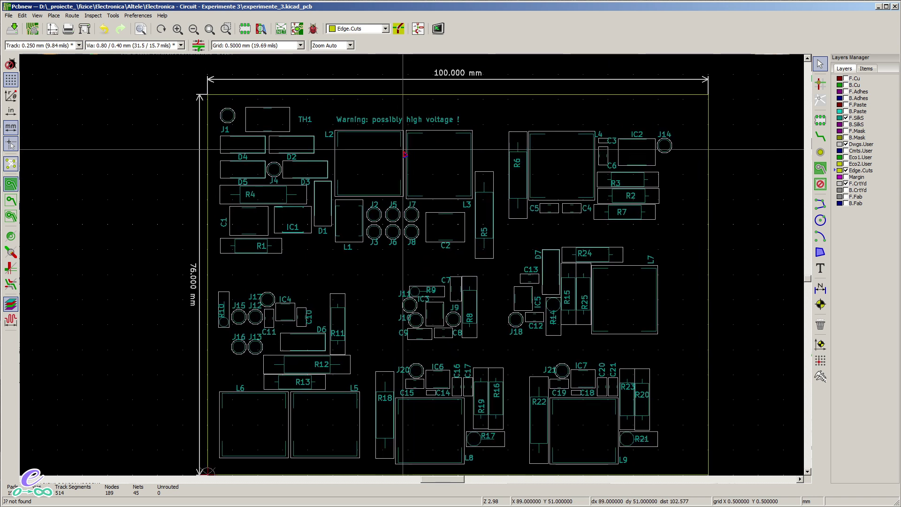
# With F.SilkS as the active layer, add the text CEVA above the high voltage warning, 1 mm wide, 2 mm high and 0.15 mm thick
pyautogui.scroll(3, 403, 150)
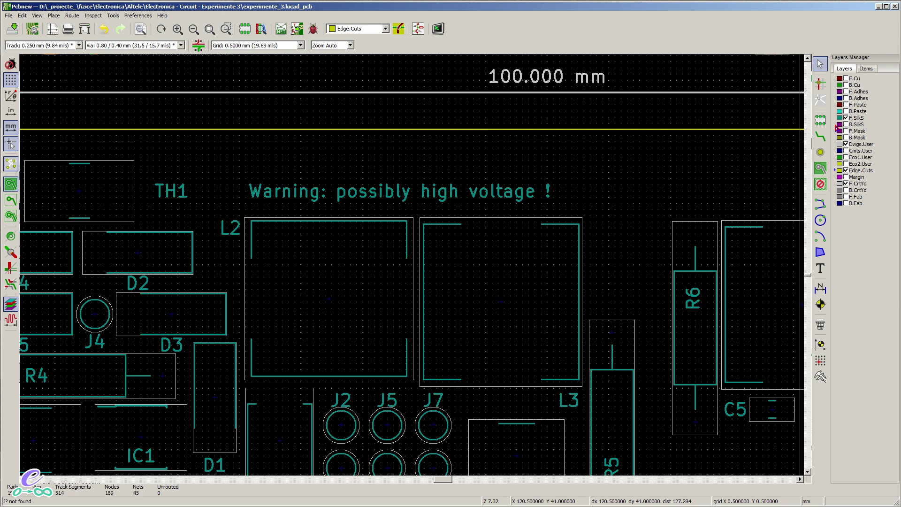
pyautogui.click(335, 31)
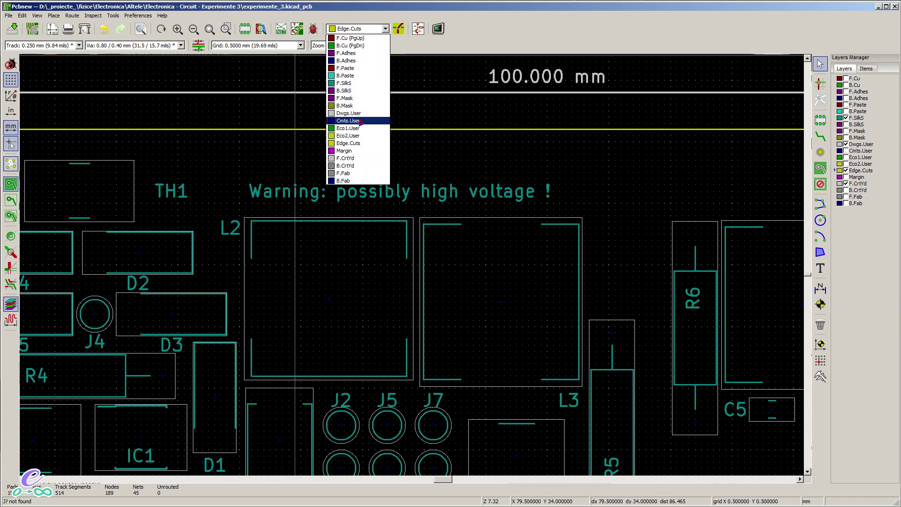
pyautogui.click(353, 83)
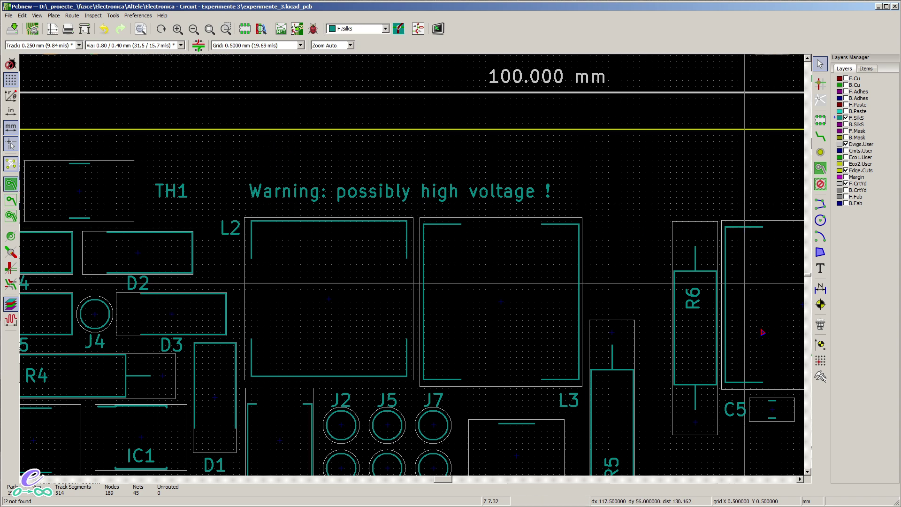
pyautogui.click(821, 268)
pyautogui.click(369, 148)
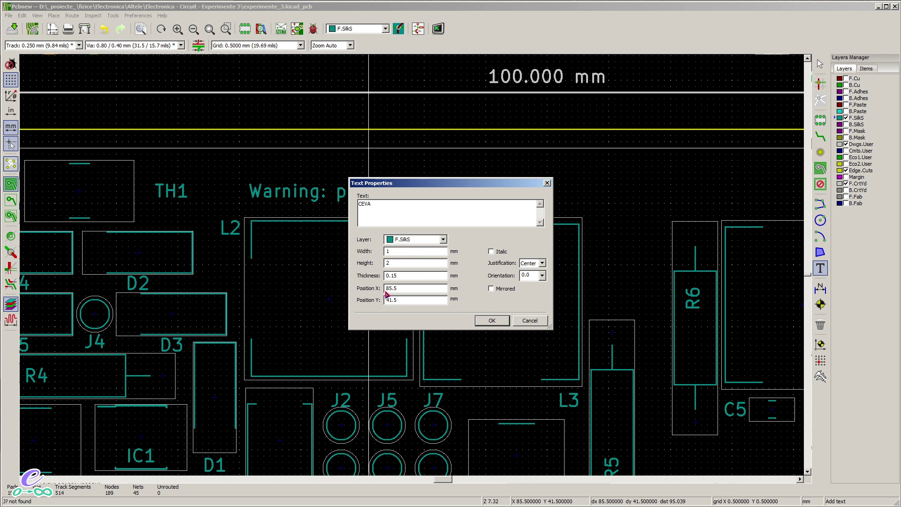
pyautogui.click(489, 322)
pyautogui.press('Escape')
# Increase the character width of the CEVA silkscreen text and delete the text from the board
pyautogui.doubleClick(372, 157)
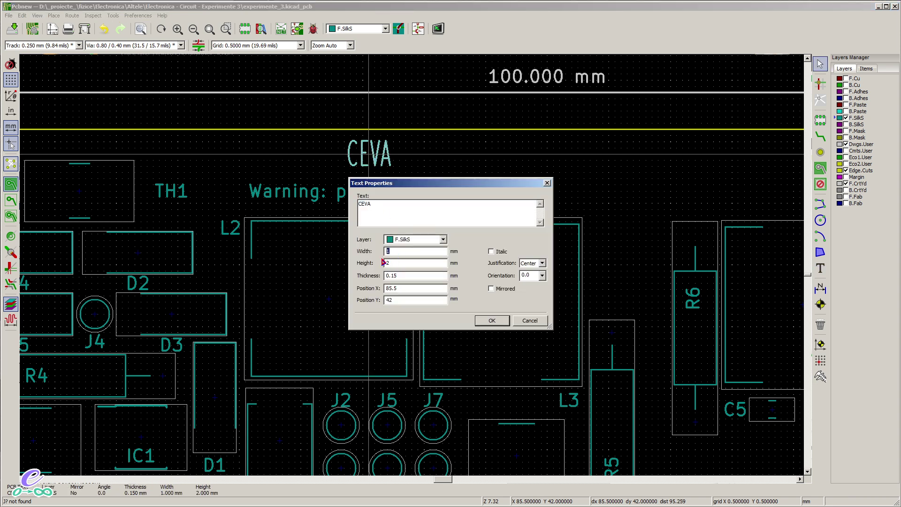
pyautogui.click(495, 324)
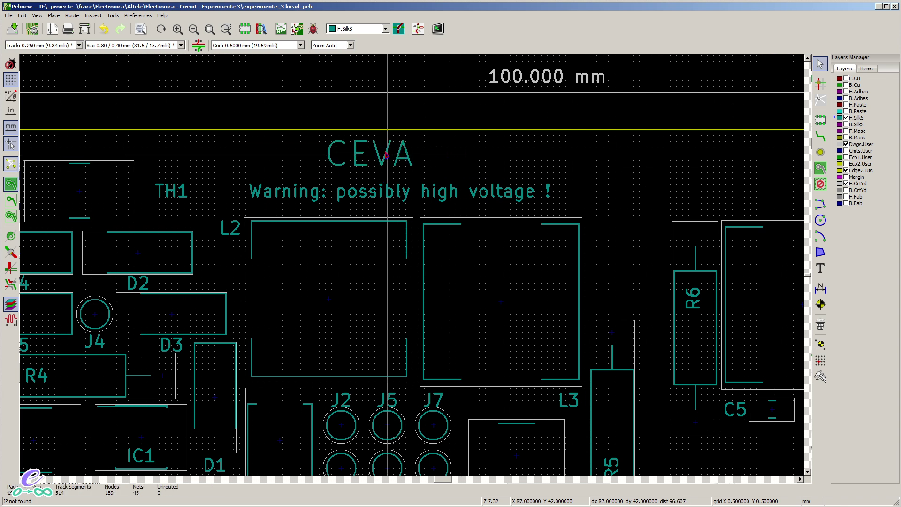
pyautogui.doubleClick(386, 155)
pyautogui.press('Escape')
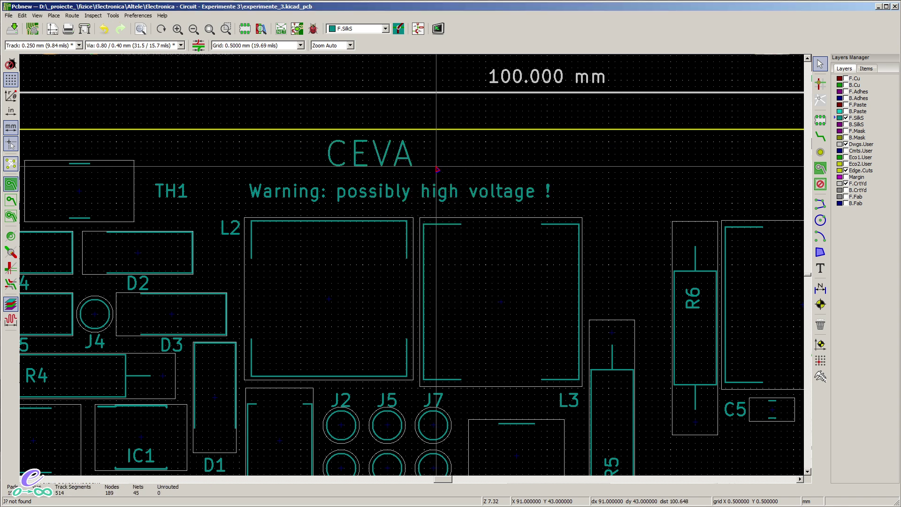
pyautogui.press('Delete')
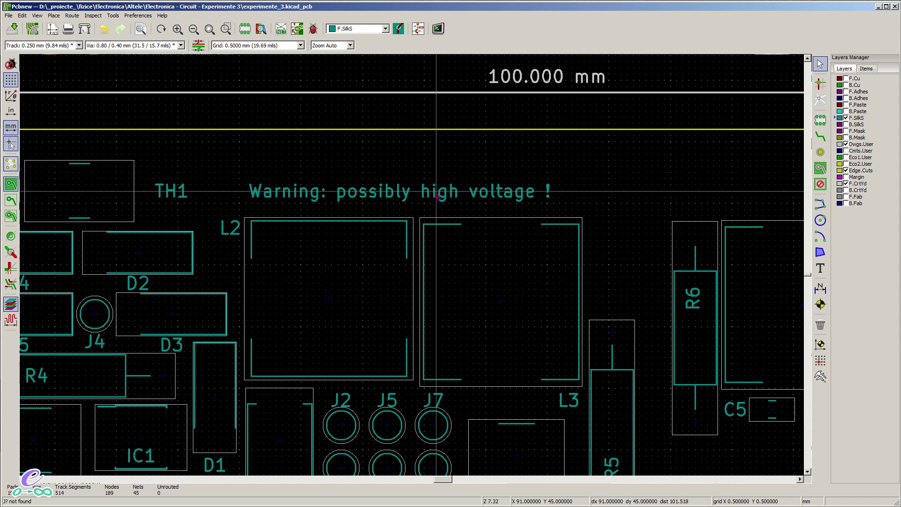
pyautogui.moveTo(429, 288); pyautogui.dragTo(436, 283, button='middle')
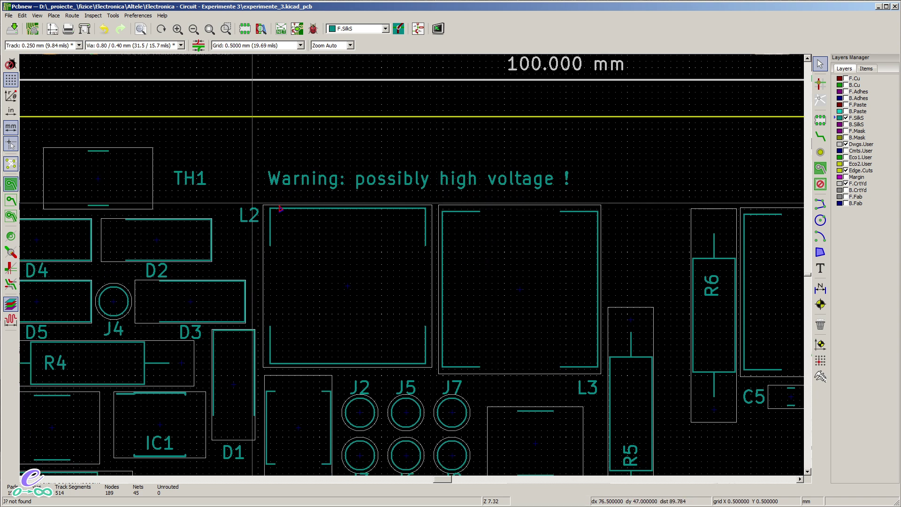
pyautogui.scroll(-1, 485, 227)
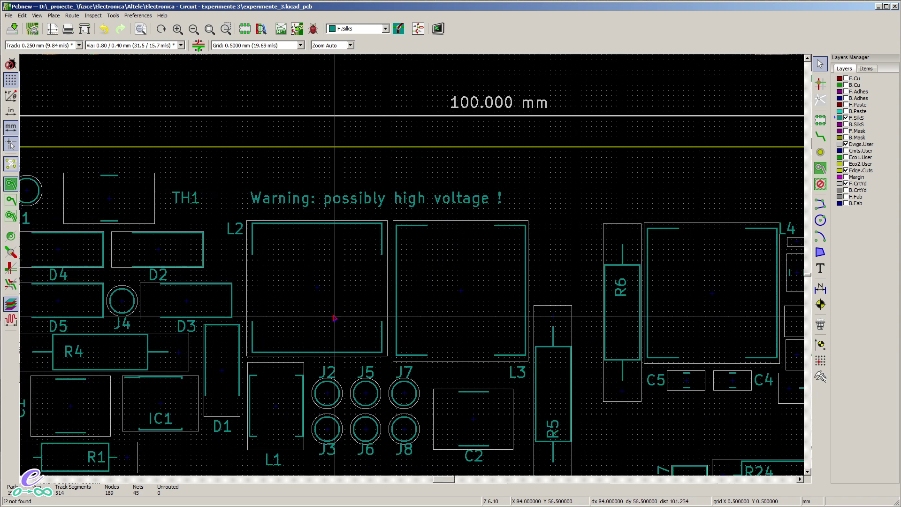
pyautogui.hotkey('alt', 'Tab')
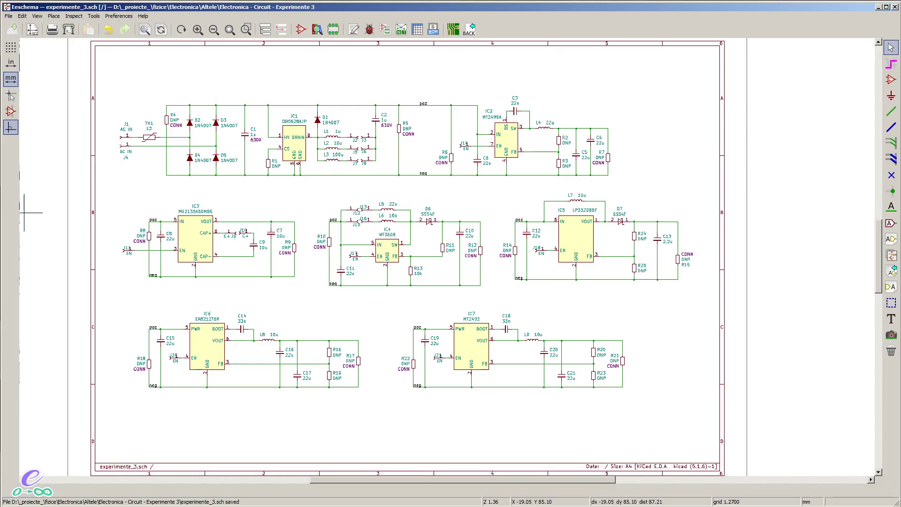
pyautogui.hotkey('alt', 'Tab')
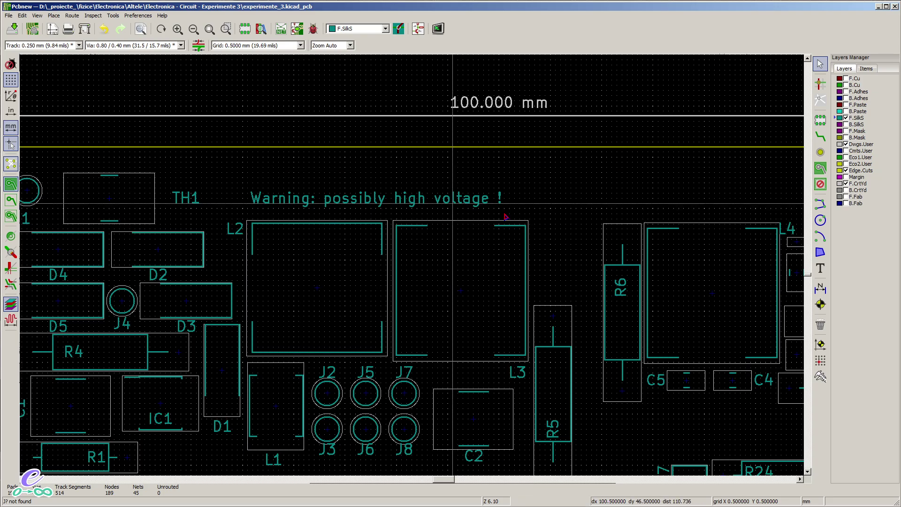
pyautogui.moveTo(351, 307); pyautogui.dragTo(396, 289, button='middle')
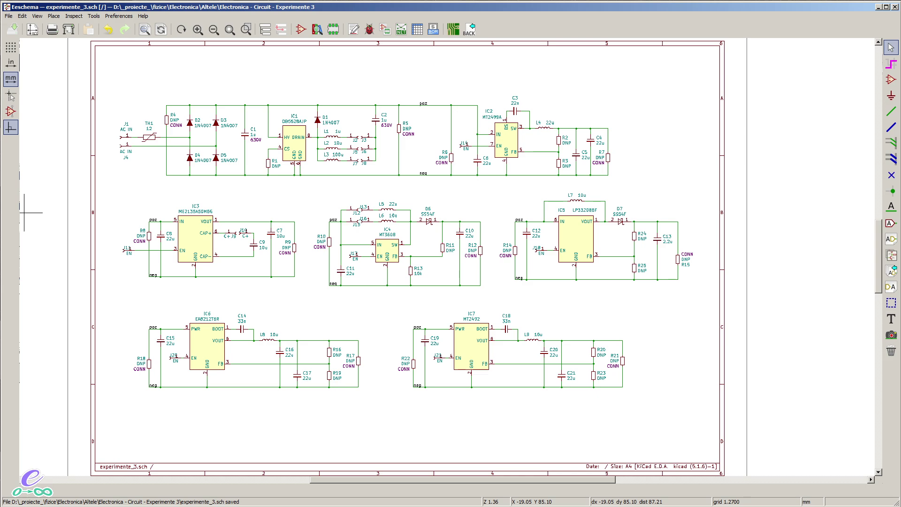
pyautogui.hotkey('alt', 'Tab')
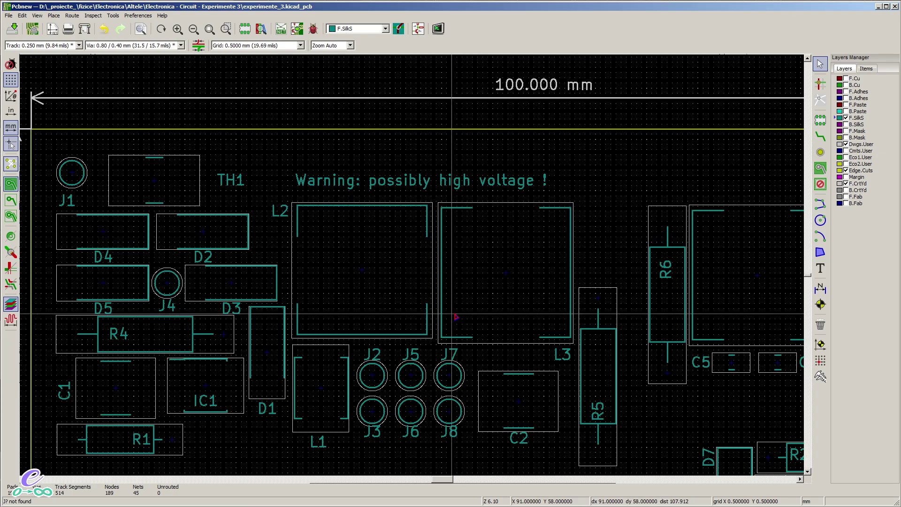
# Show the B.Cu and F.Cu copper layers for the whole board
pyautogui.scroll(-3, 459, 268)
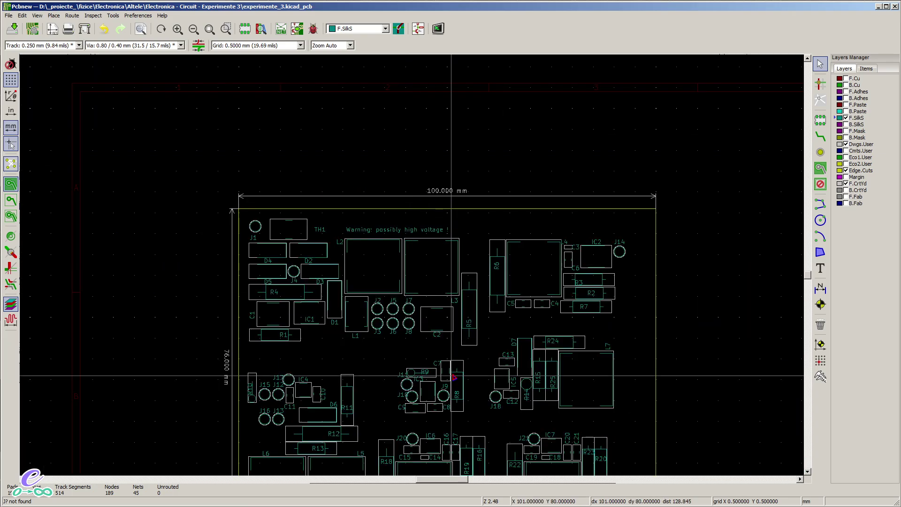
pyautogui.click(846, 85)
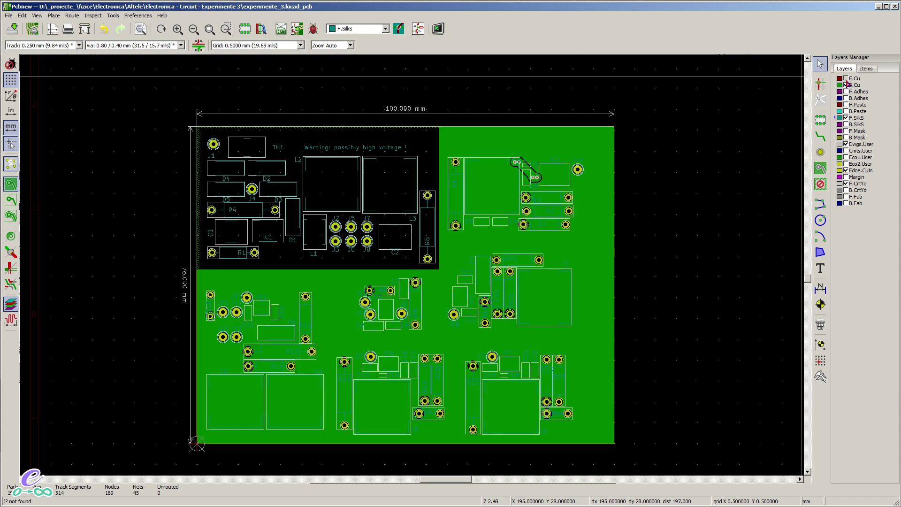
pyautogui.click(847, 79)
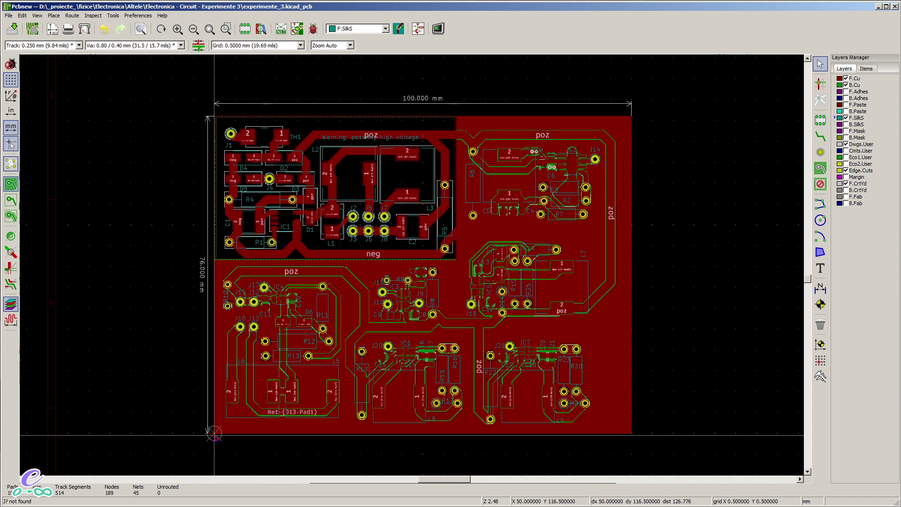
# Delete the horizontal dimension above the board and the vertical dimension beside its left edge
pyautogui.scroll(5, 215, 435)
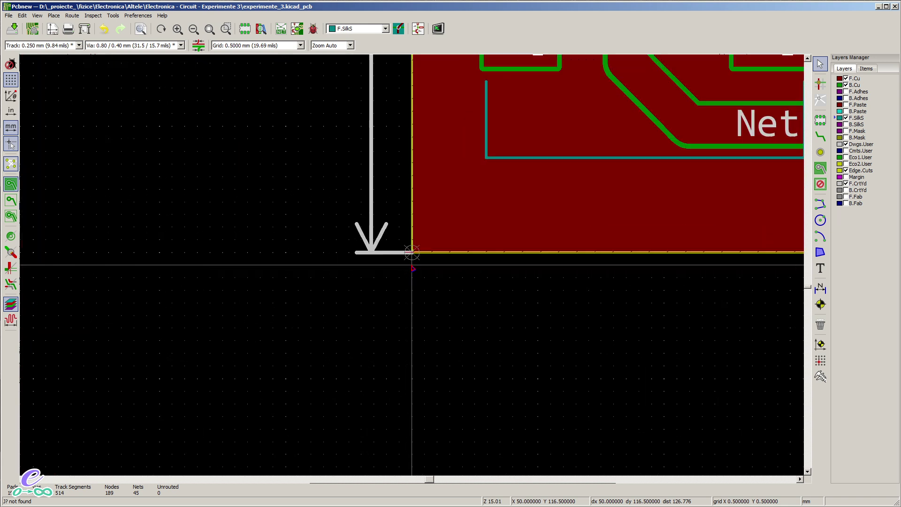
pyautogui.scroll(-5, 375, 308)
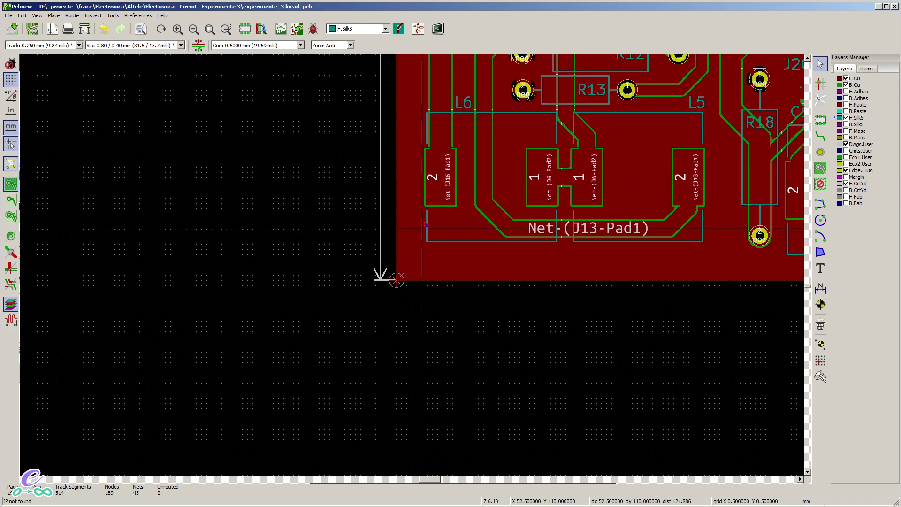
pyautogui.scroll(-1, 280, 118)
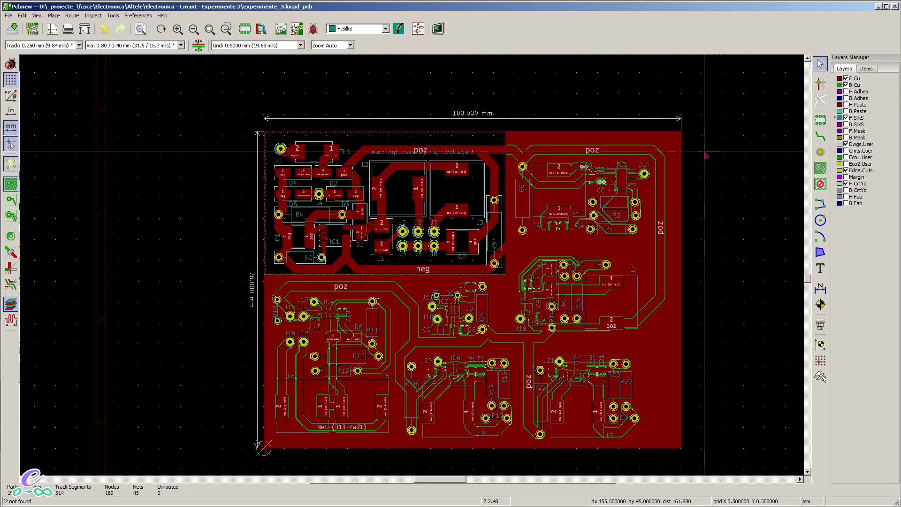
pyautogui.click(673, 124)
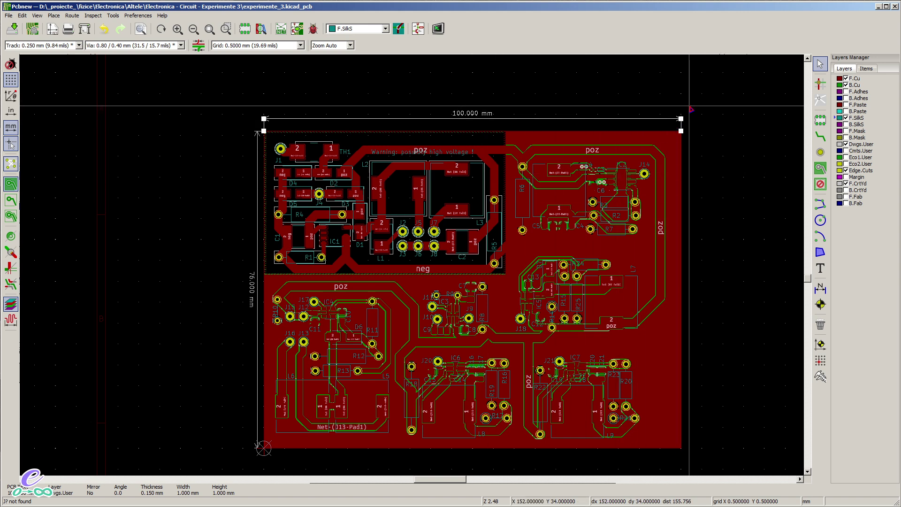
pyautogui.press('Delete')
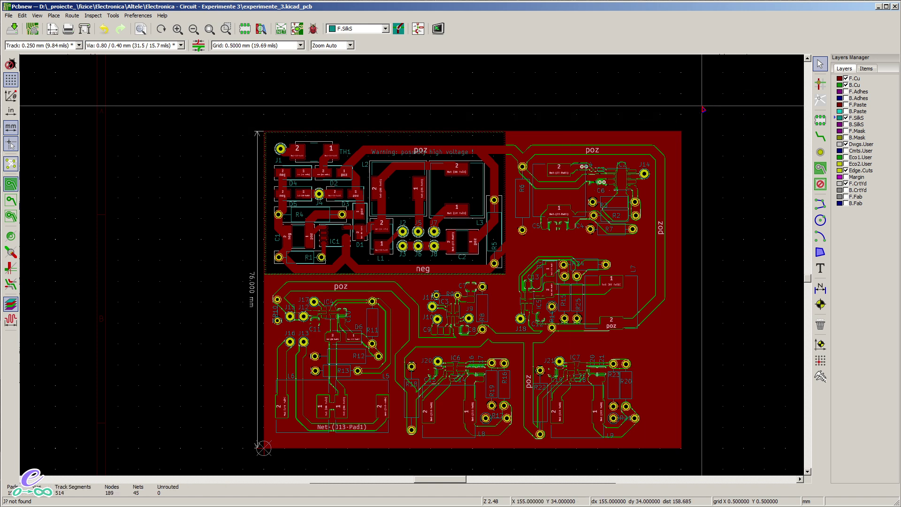
pyautogui.click(256, 133)
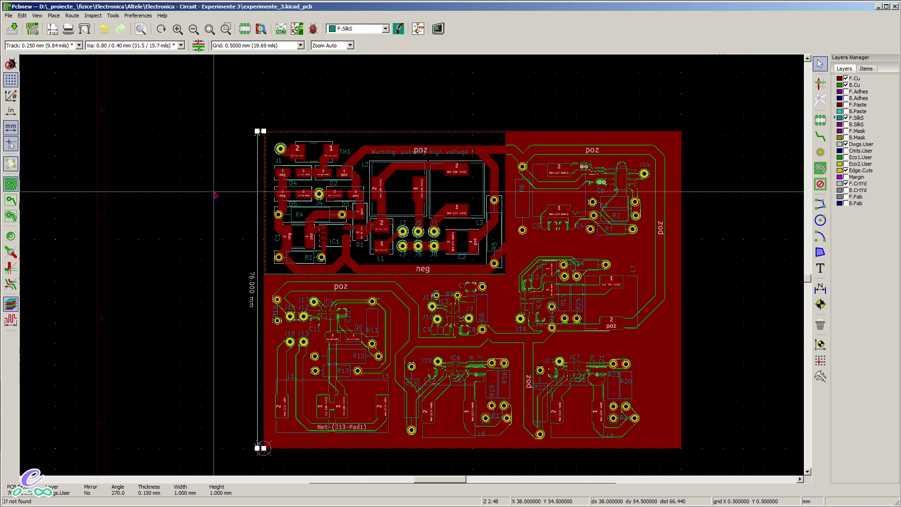
pyautogui.press('Delete')
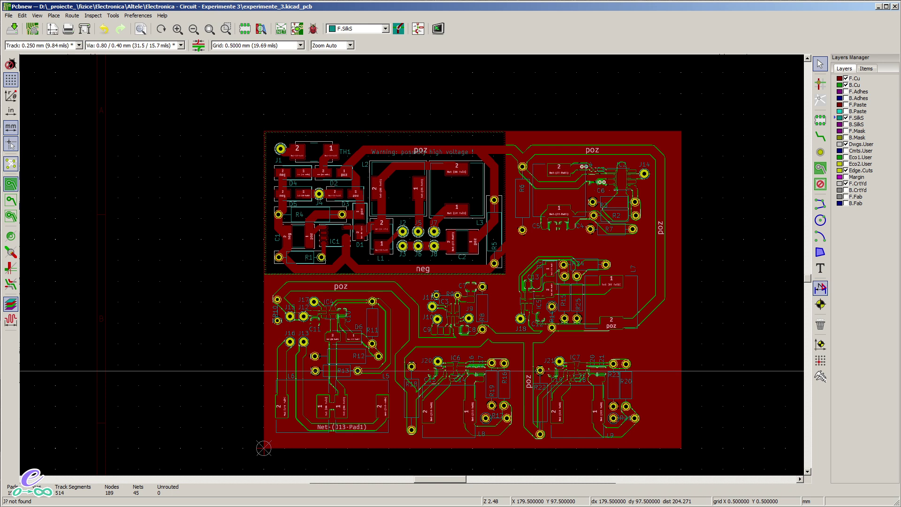
pyautogui.click(821, 288)
pyautogui.click(272, 102)
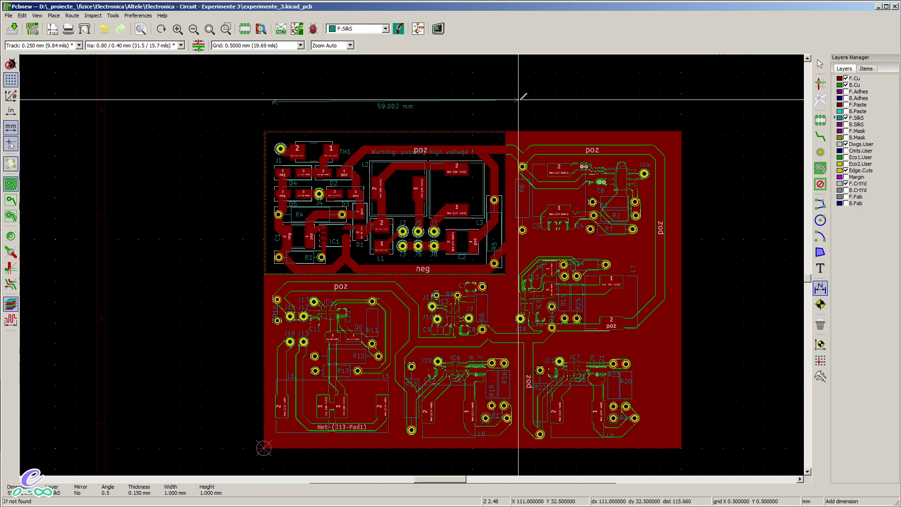
pyautogui.press('Escape')
# Make Dwgs.User the active layer and draw a 100 mm horizontal dimension spanning the board's width above its top edge
pyautogui.click(347, 29)
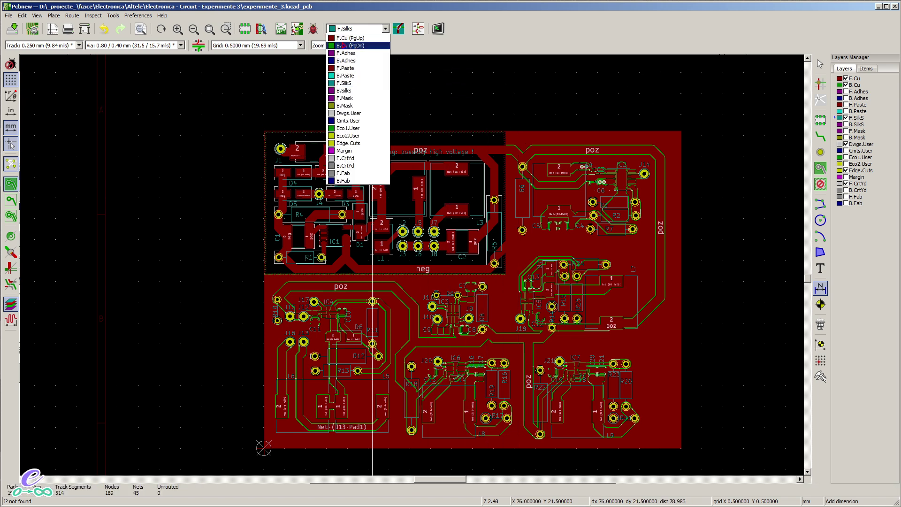
pyautogui.click(348, 38)
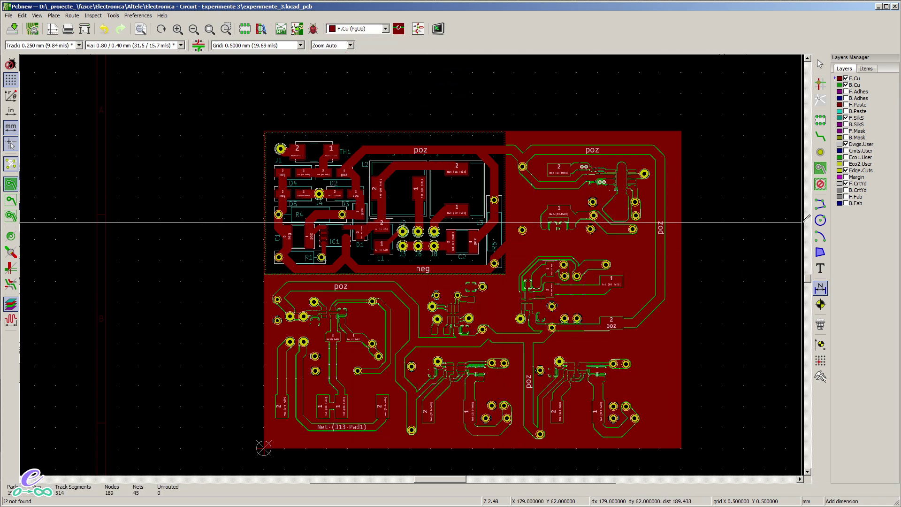
pyautogui.click(266, 92)
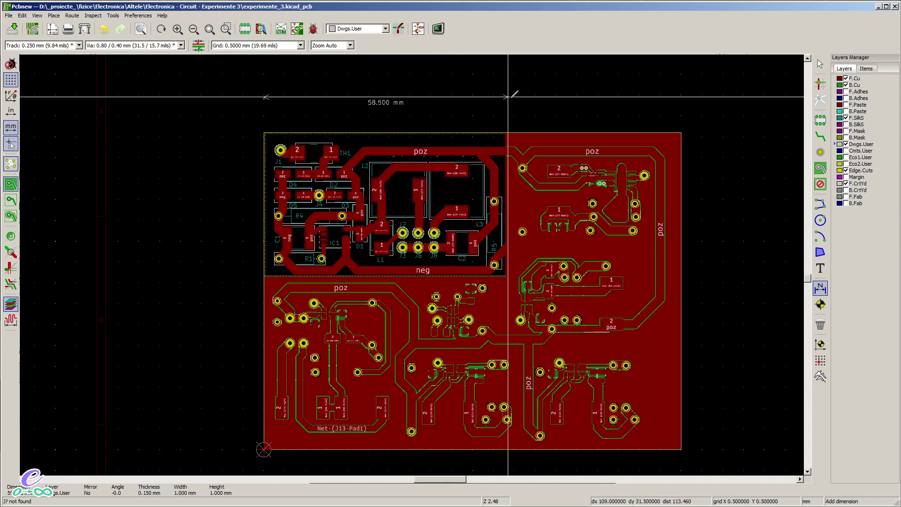
pyautogui.click(679, 108)
pyautogui.click(683, 105)
pyautogui.press('Escape')
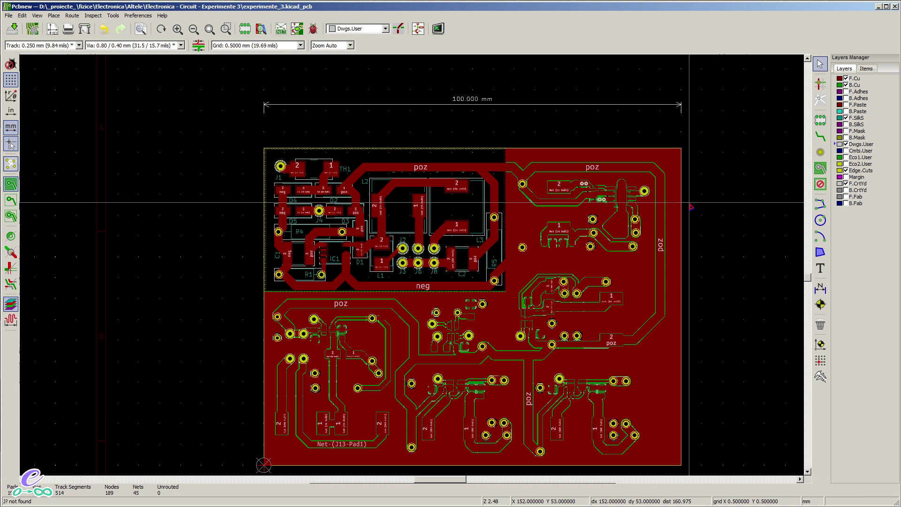
# Delete the horizontal dimension placed above the board
pyautogui.click(342, 30)
pyautogui.click(348, 113)
pyautogui.moveTo(232, 94); pyautogui.dragTo(695, 123)
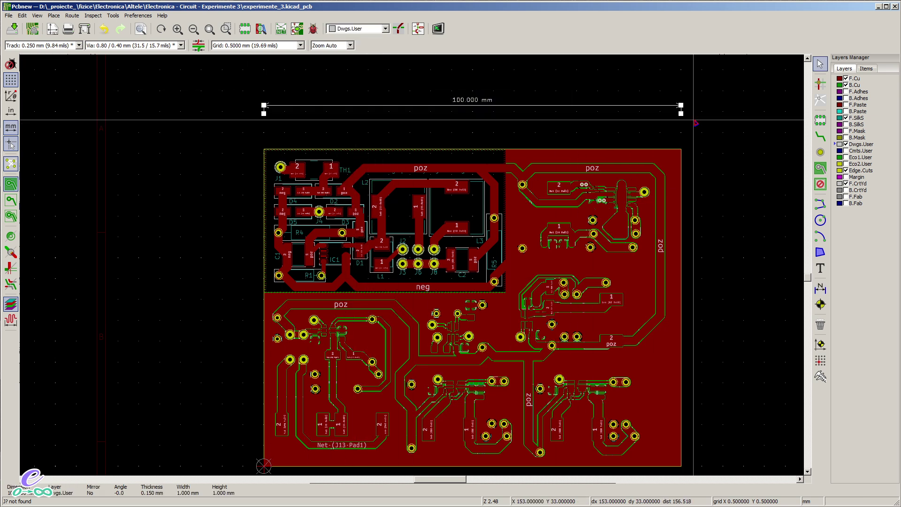
pyautogui.press('Delete')
# Examine the origin marker at the board's lower-left corner, close up against the Edge.Cuts outline and relative to the whole board
pyautogui.moveTo(352, 249); pyautogui.dragTo(308, 209, button='middle')
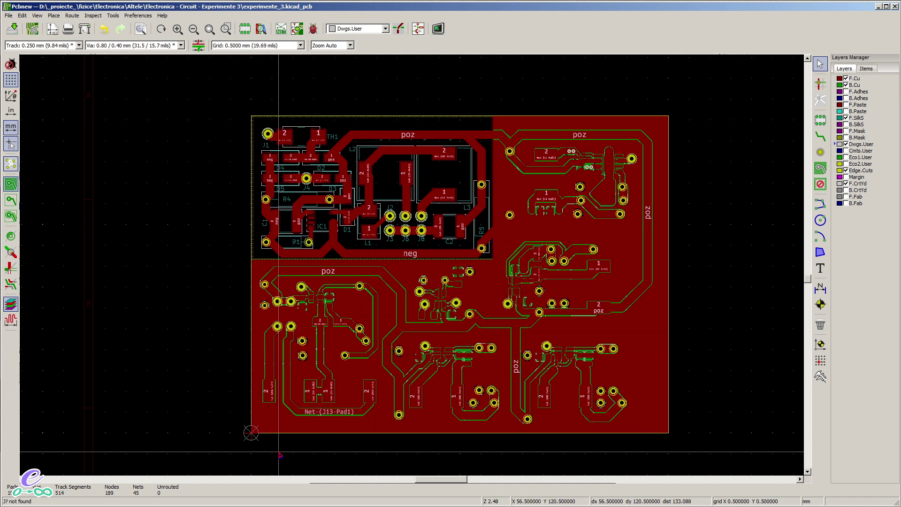
pyautogui.moveTo(252, 446); pyautogui.dragTo(308, 420, button='middle')
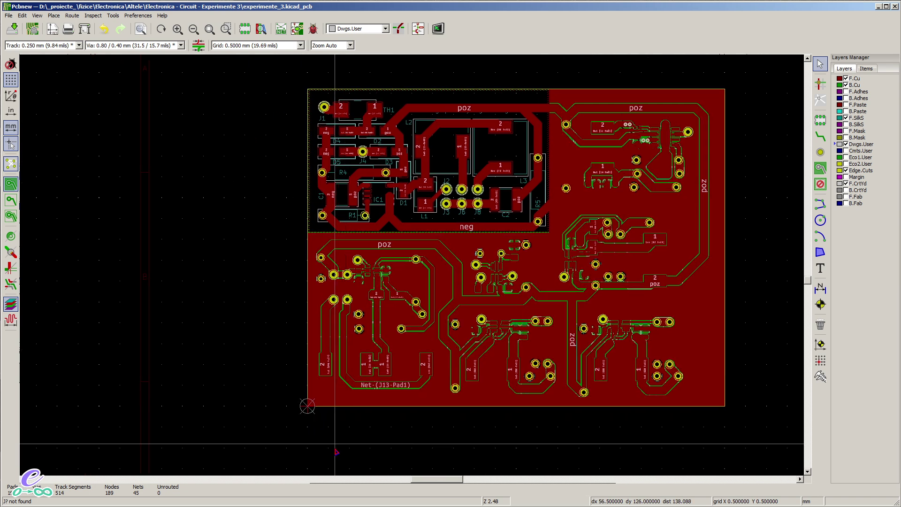
pyautogui.scroll(3, 308, 421)
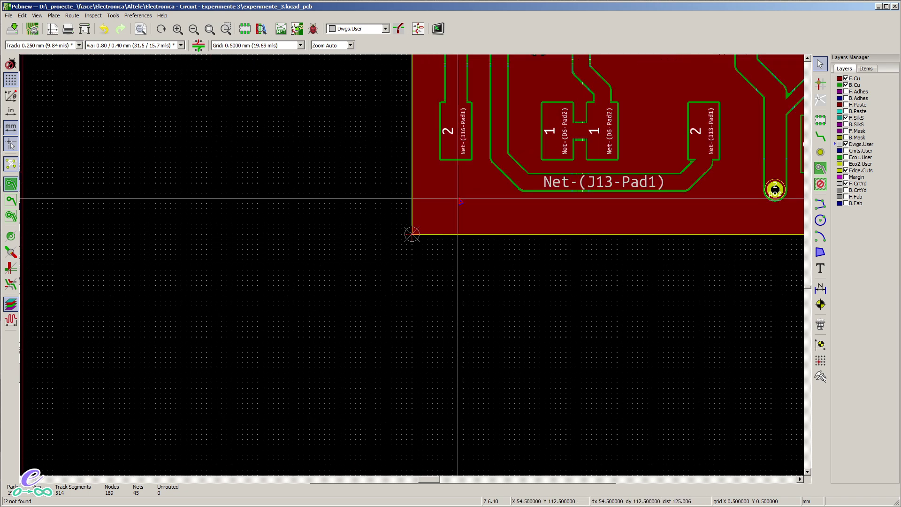
pyautogui.scroll(-1, 413, 233)
pyautogui.scroll(-2, 357, 331)
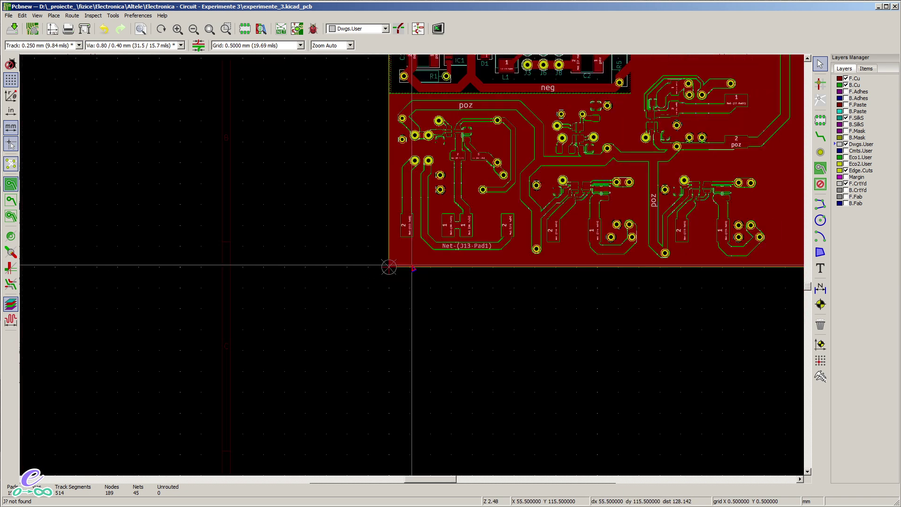
pyautogui.scroll(4, 413, 265)
pyautogui.moveTo(681, 193); pyautogui.dragTo(363, 346, button='middle')
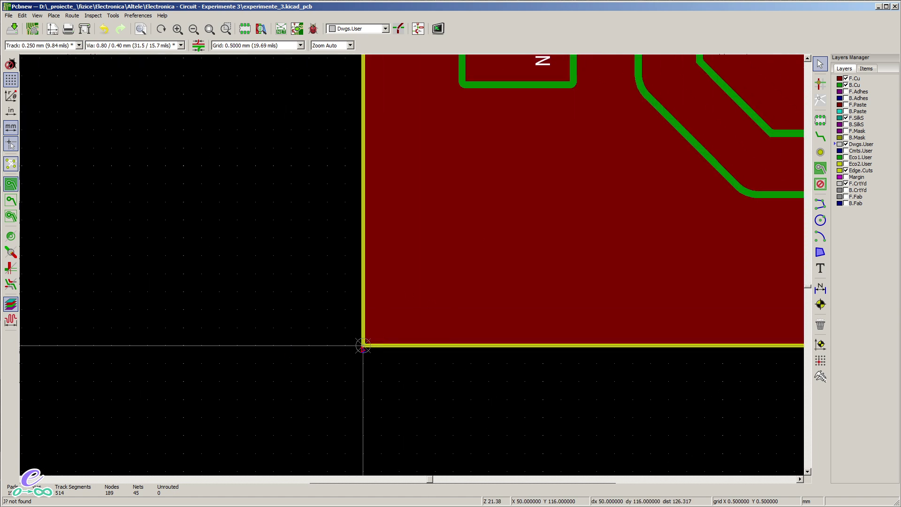
pyautogui.scroll(-1, 363, 345)
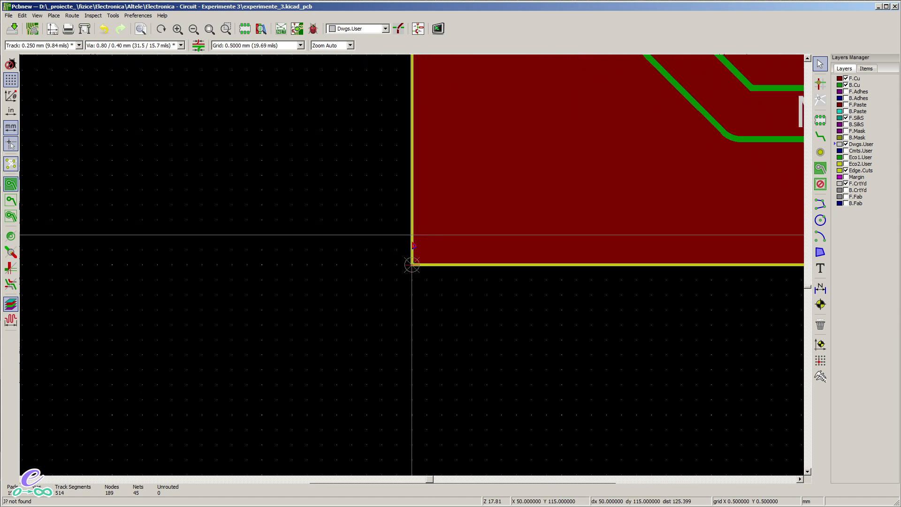
pyautogui.scroll(10, 412, 265)
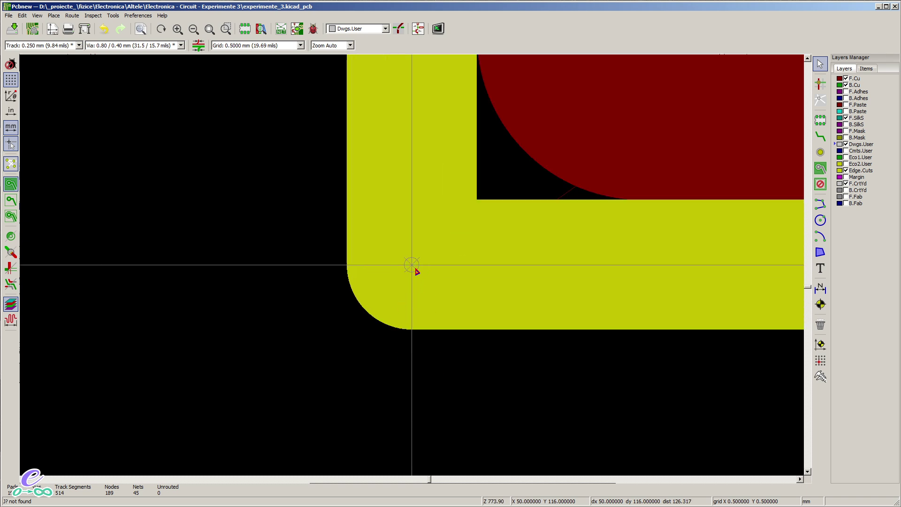
pyautogui.scroll(-15, 412, 265)
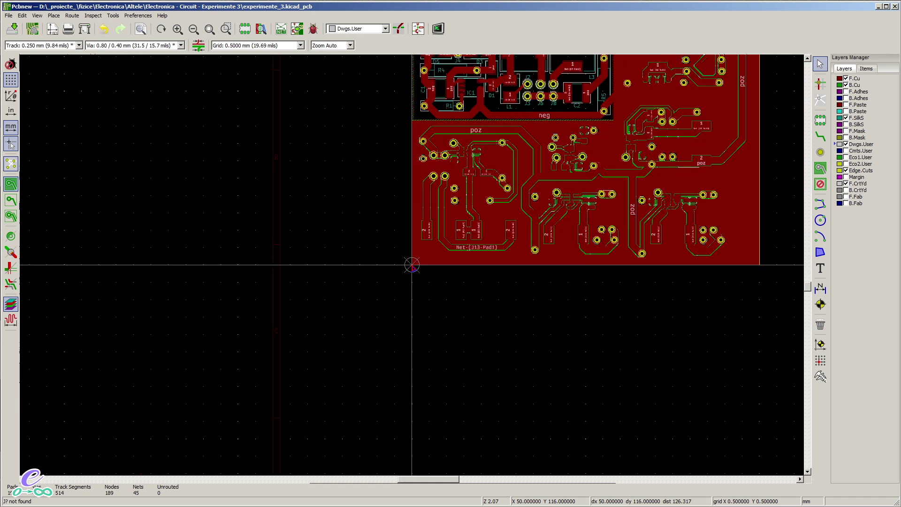
pyautogui.scroll(-1, 412, 265)
pyautogui.scroll(1, 395, 328)
pyautogui.scroll(-1, 406, 367)
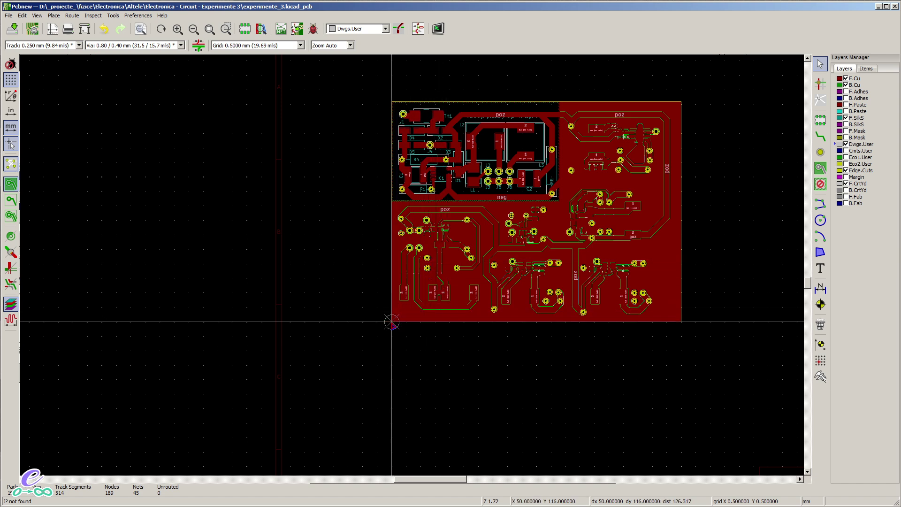
pyautogui.moveTo(425, 202); pyautogui.dragTo(350, 278, button='middle')
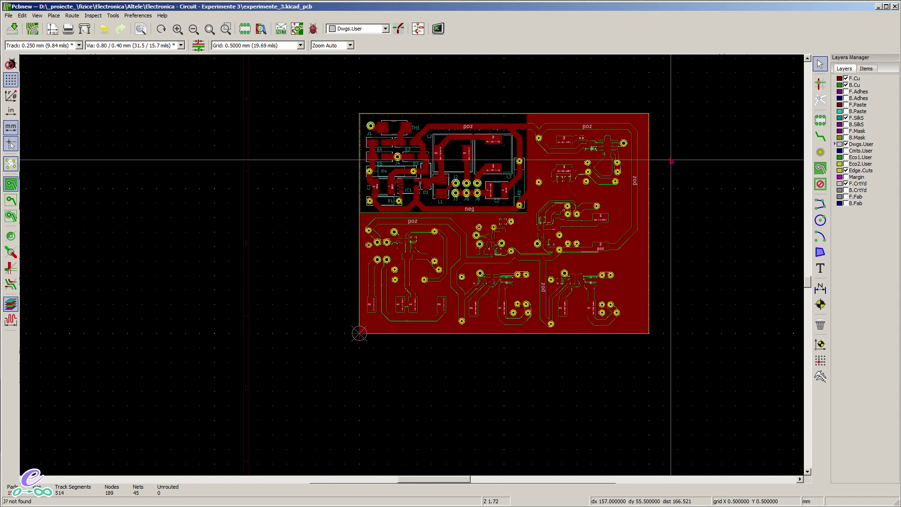
# Place the grid origin outside the board, to the left of its lower-left corner and level with the bottom edge
pyautogui.scroll(5, 657, 137)
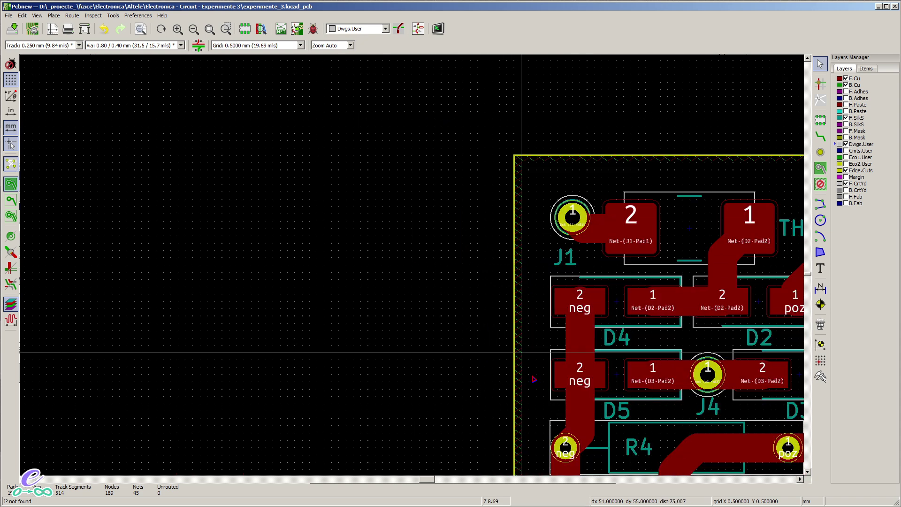
pyautogui.scroll(-8, 534, 379)
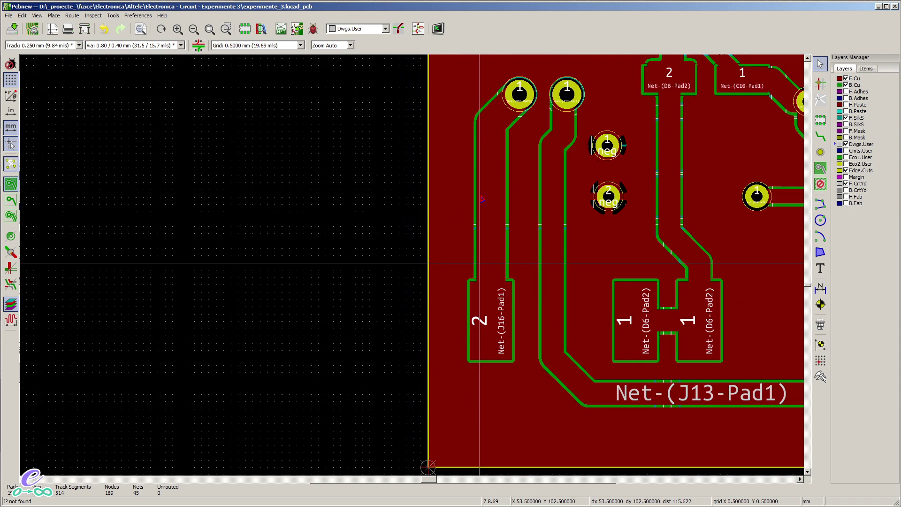
pyautogui.scroll(-3, 482, 199)
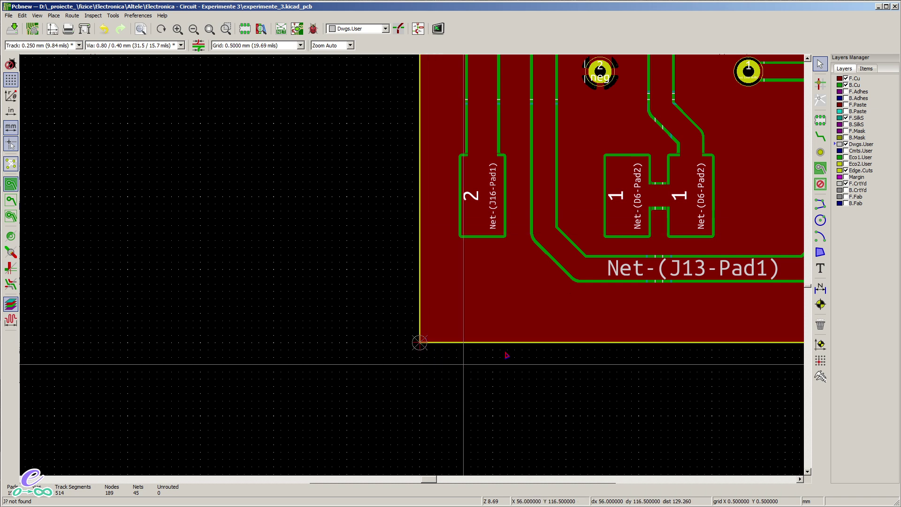
pyautogui.click(54, 17)
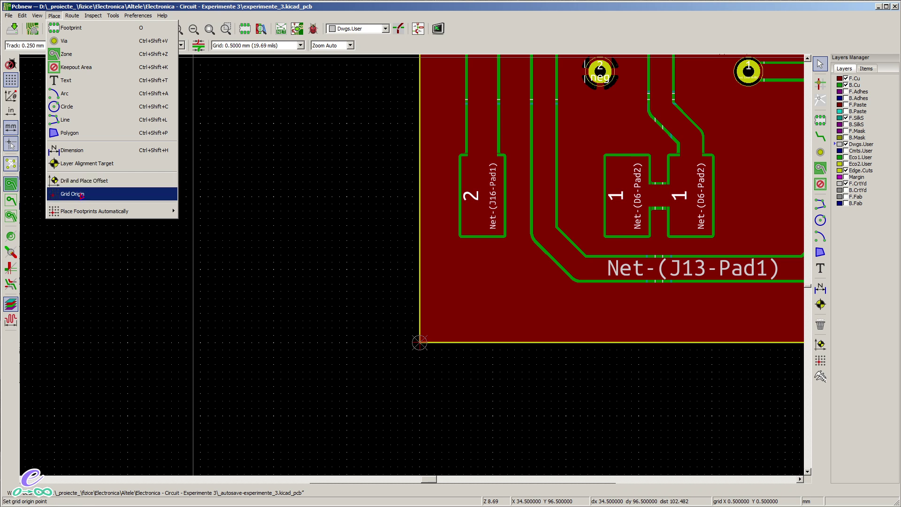
pyautogui.moveTo(38, 15)
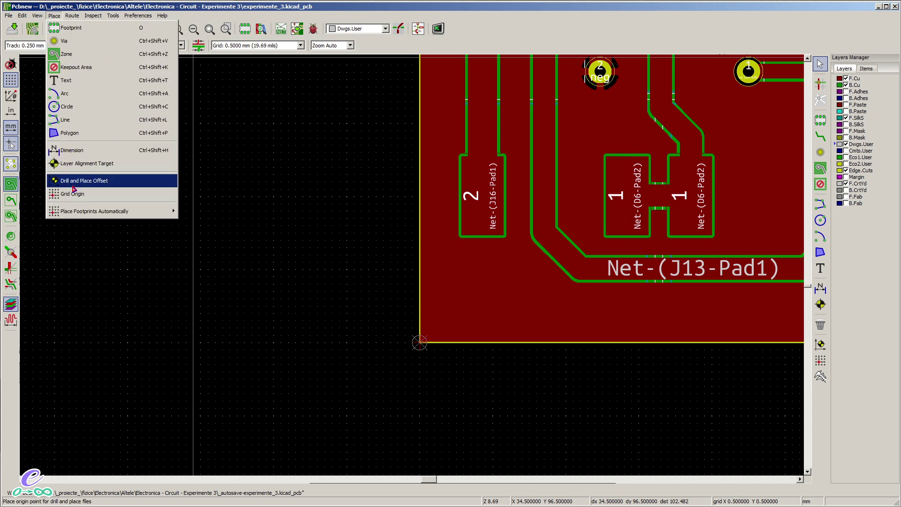
pyautogui.click(70, 137)
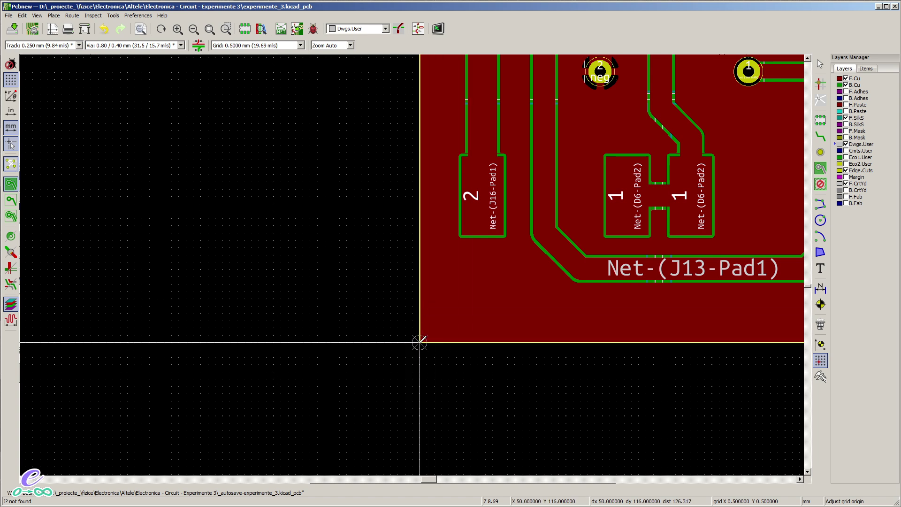
pyautogui.click(273, 343)
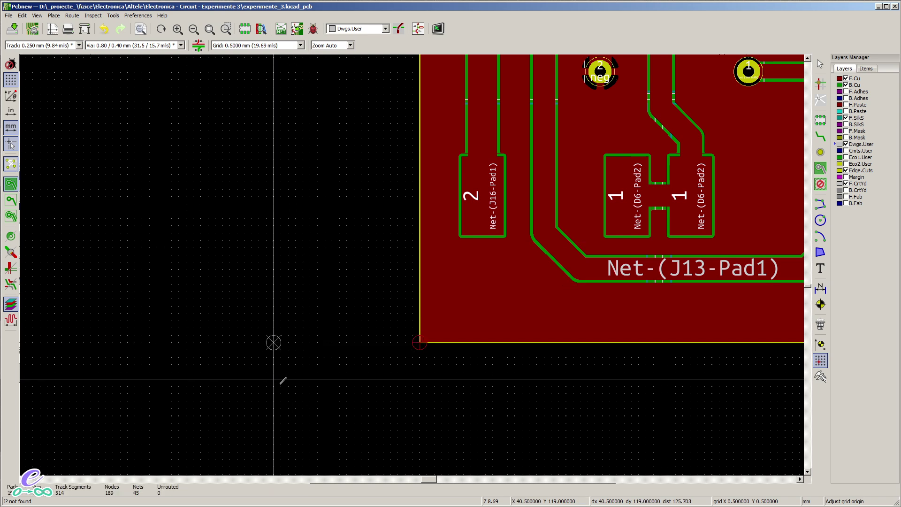
# Place the drill and place offset outside the board at X 42, Y 116 mm, level with the bottom edge
pyautogui.click(51, 17)
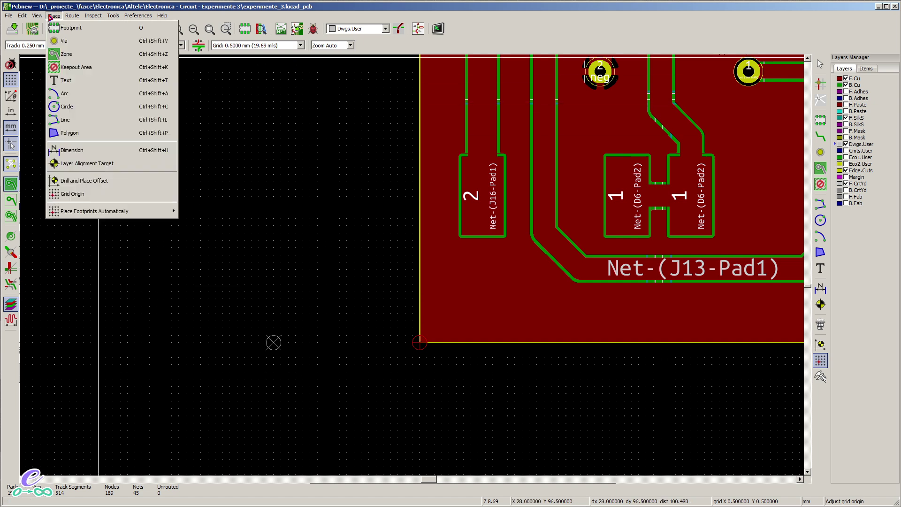
pyautogui.click(87, 163)
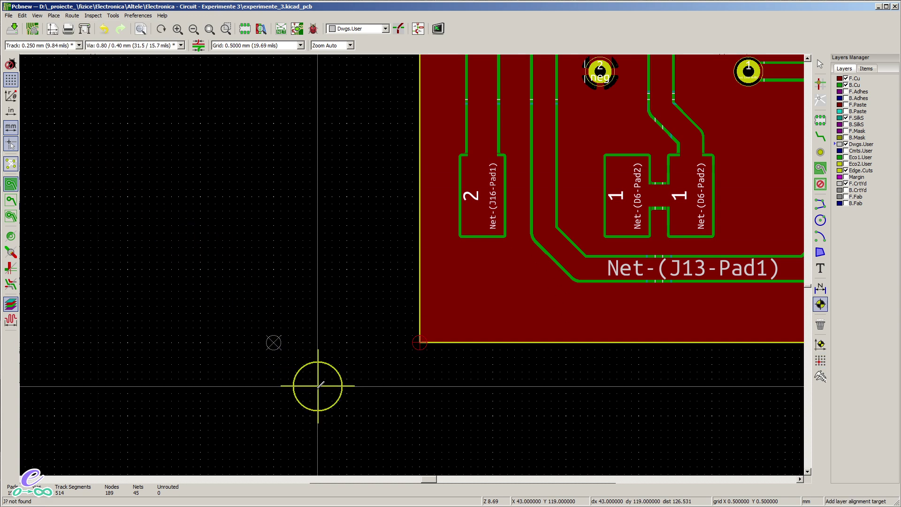
pyautogui.click(54, 16)
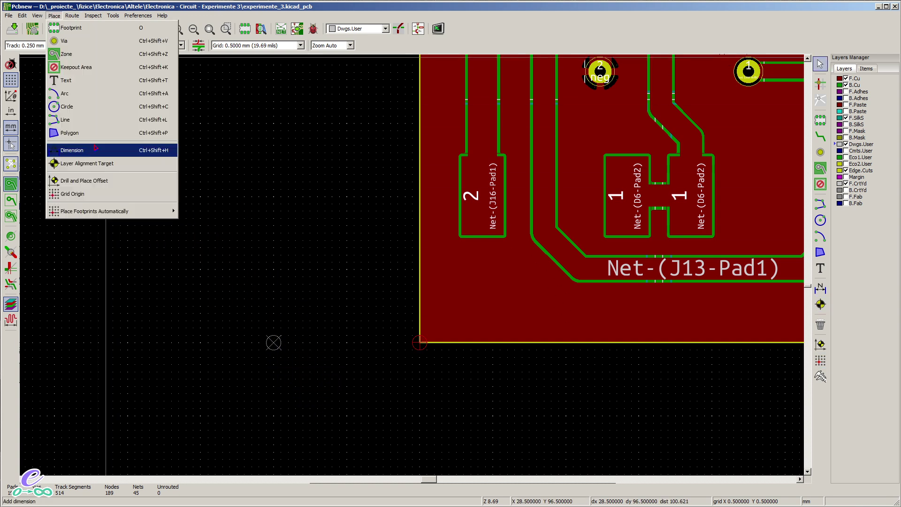
pyautogui.click(107, 184)
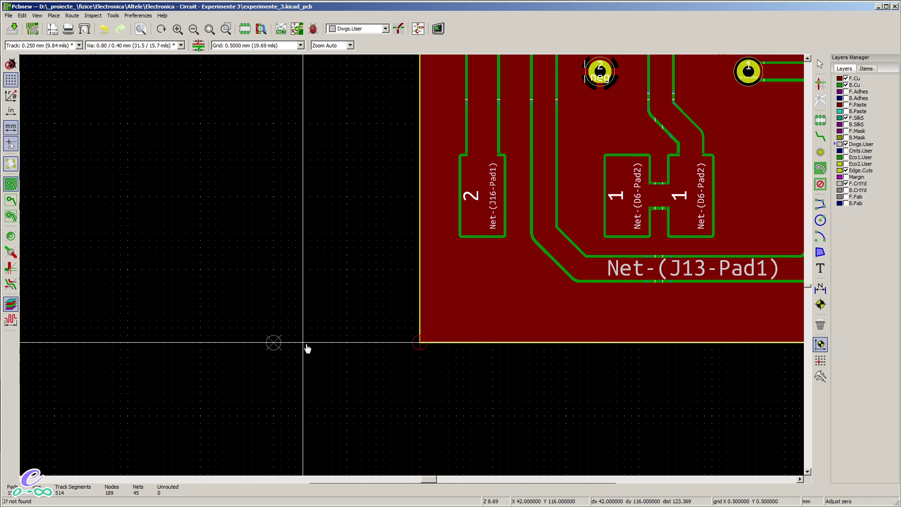
pyautogui.press('space')
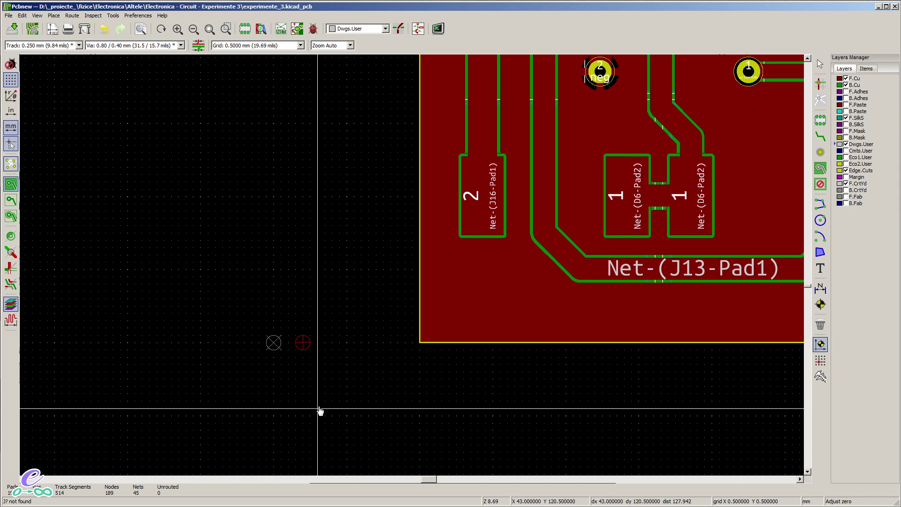
pyautogui.press('Escape')
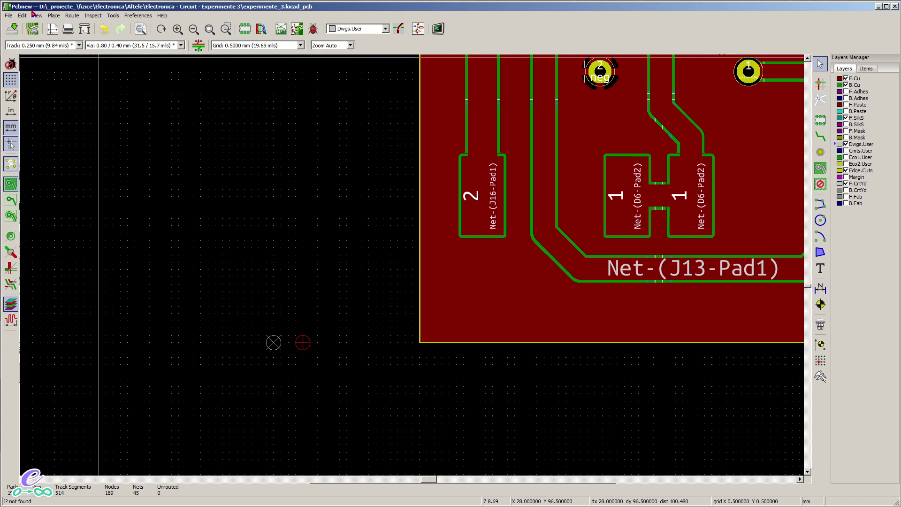
pyautogui.click(9, 16)
pyautogui.moveTo(43, 197)
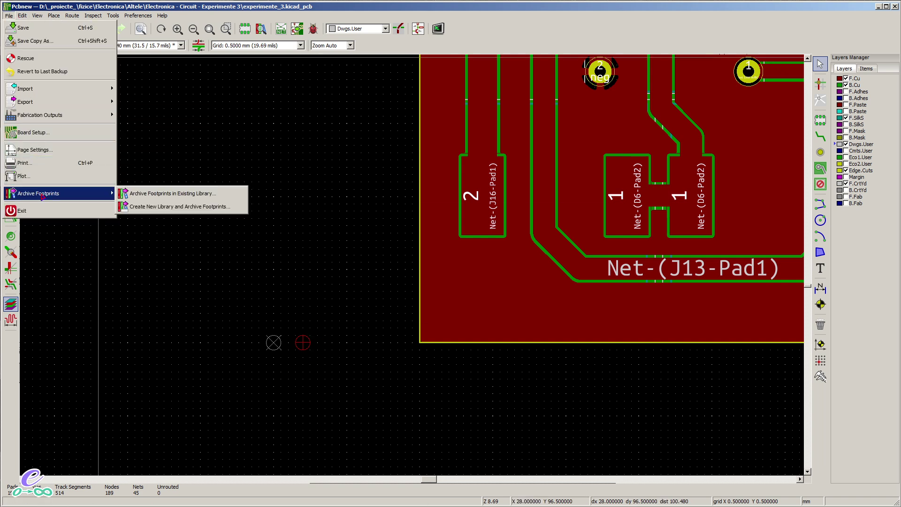
pyautogui.click(9, 16)
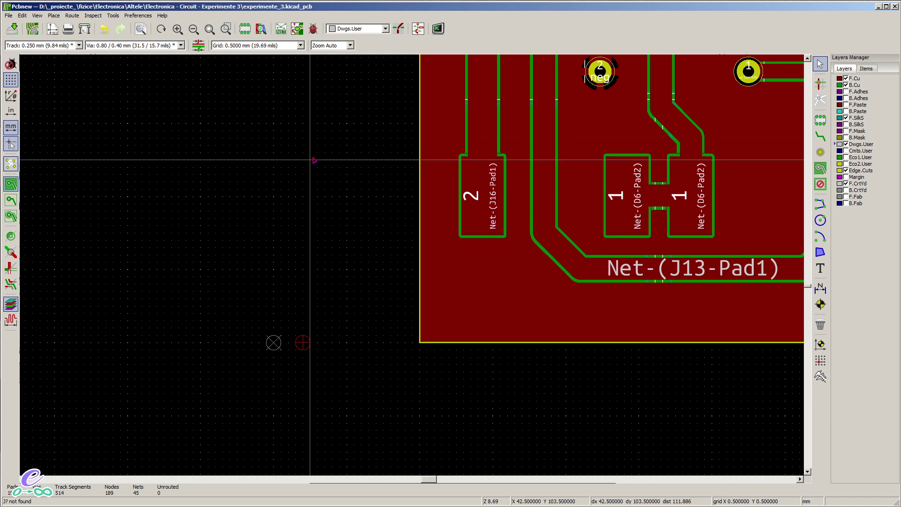
# Place both the drill and place offset and the grid origin on the board's lower-left corner
pyautogui.click(54, 15)
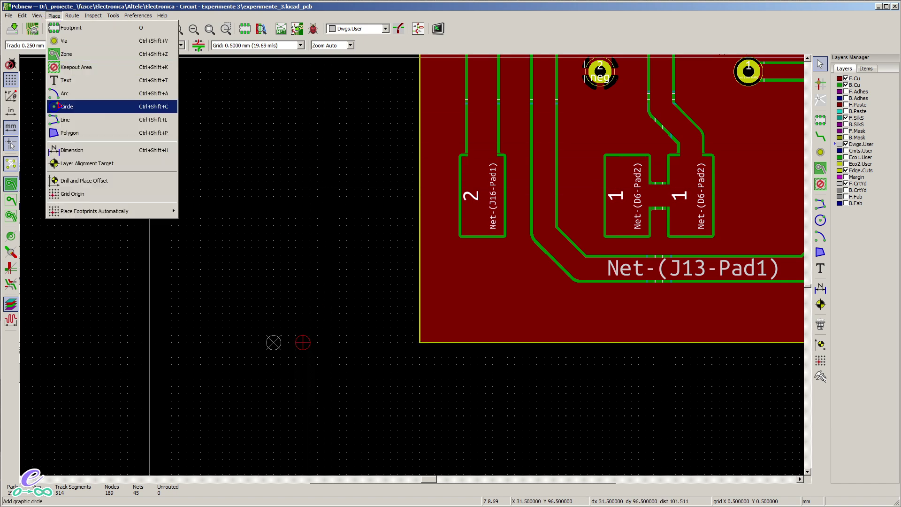
pyautogui.click(68, 184)
pyautogui.click(419, 343)
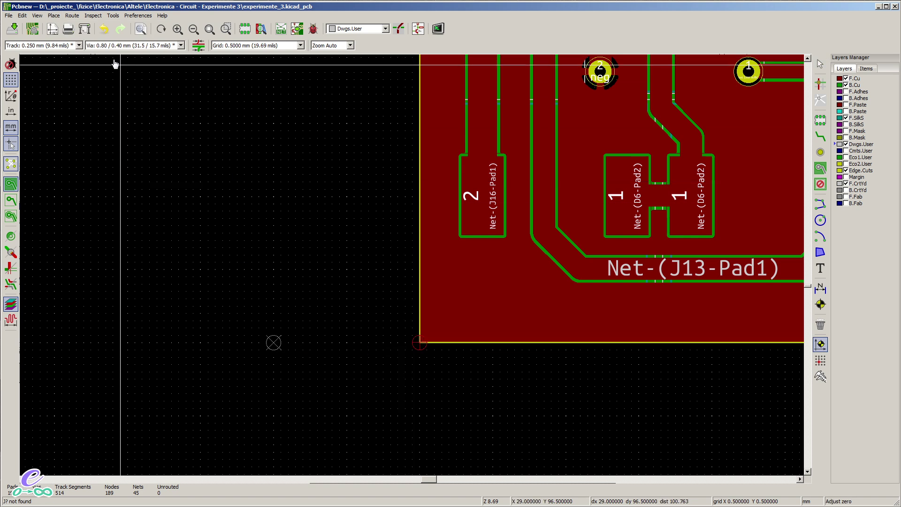
pyautogui.click(54, 15)
pyautogui.click(66, 194)
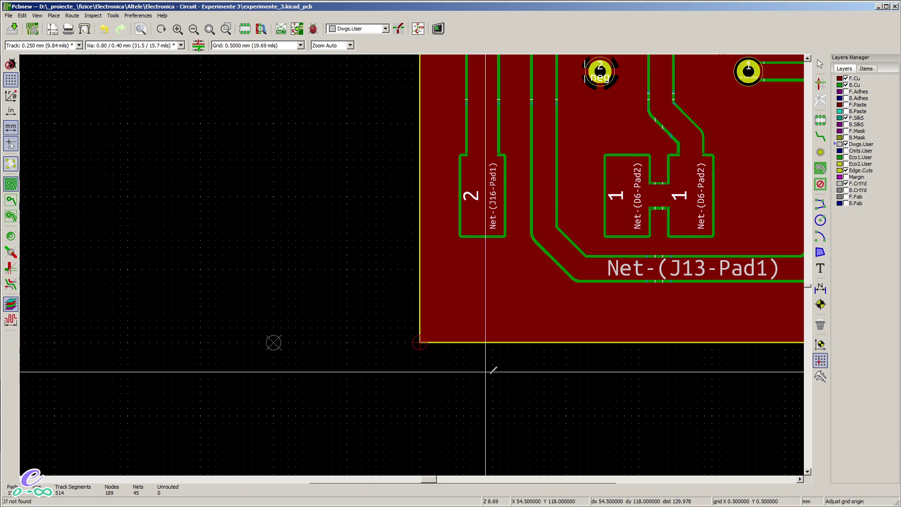
pyautogui.click(420, 342)
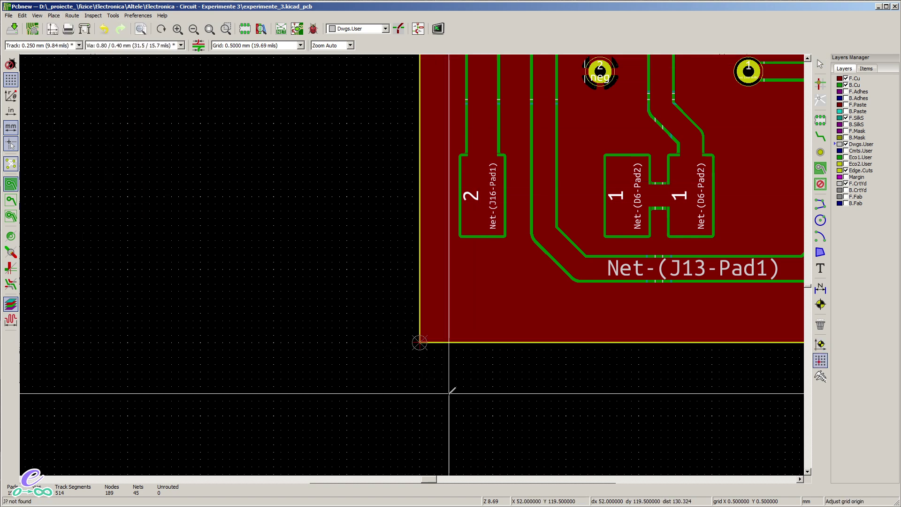
# Compare the Plot settings with export_pcbway_1.png in IrfanView, and plot the Gerber files to the PCBWay directory without refilling the zones
pyautogui.scroll(-5, 441, 350)
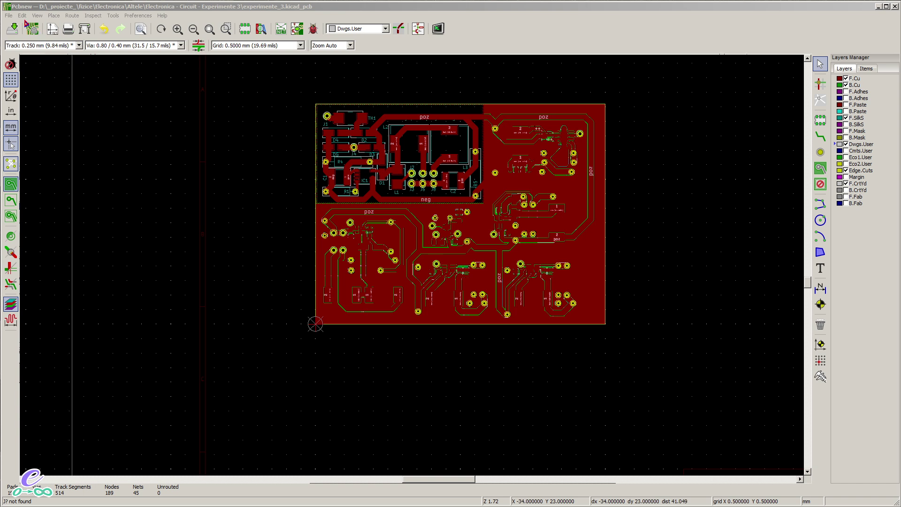
pyautogui.click(8, 15)
pyautogui.moveTo(23, 201)
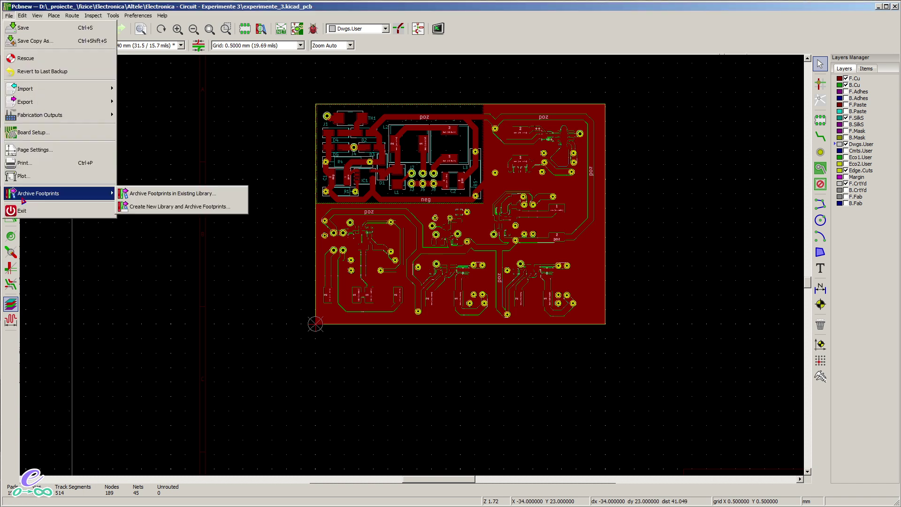
pyautogui.click(31, 177)
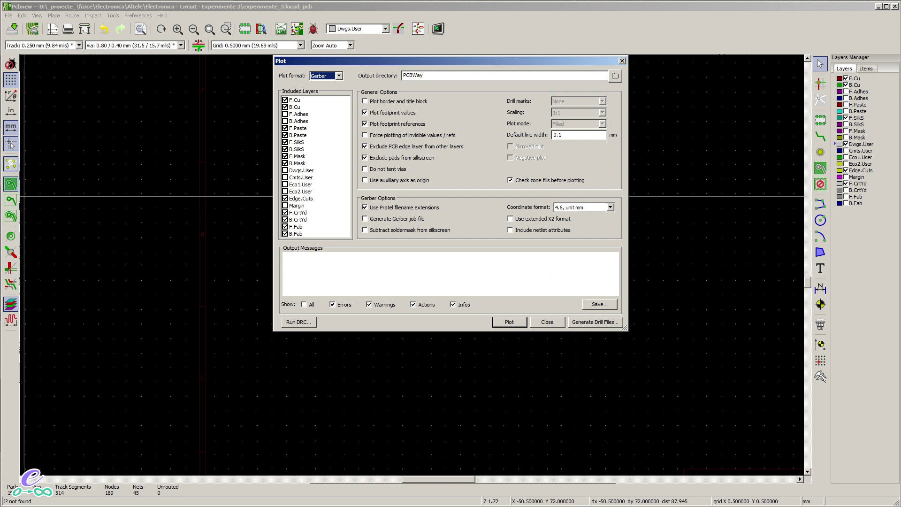
pyautogui.hotkey('alt', 'Tab')
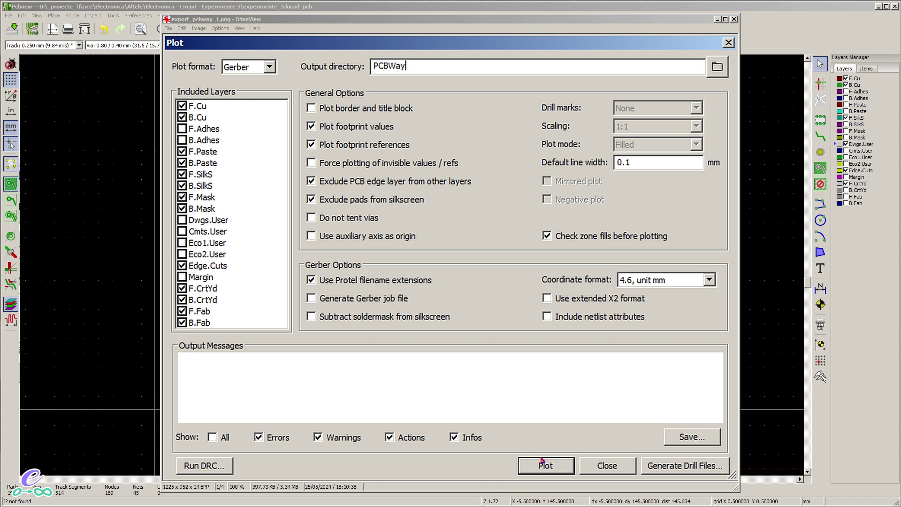
pyautogui.click(717, 19)
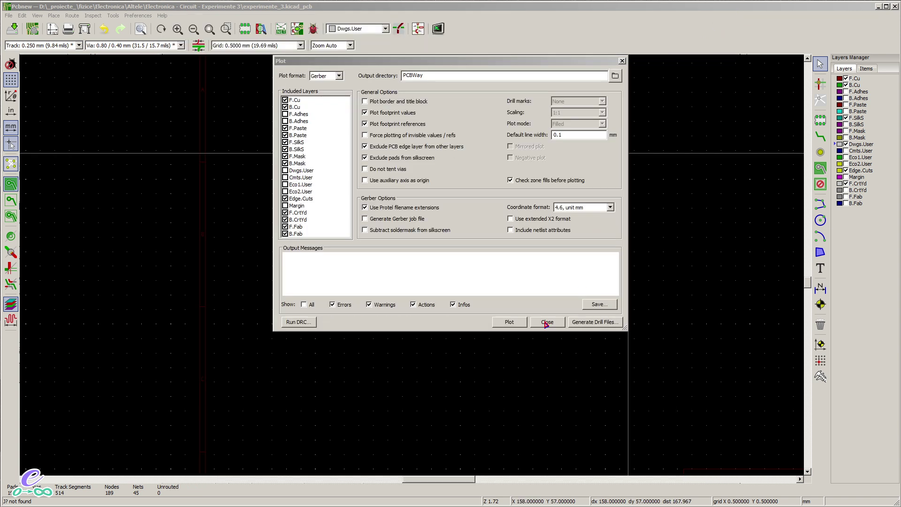
pyautogui.click(509, 323)
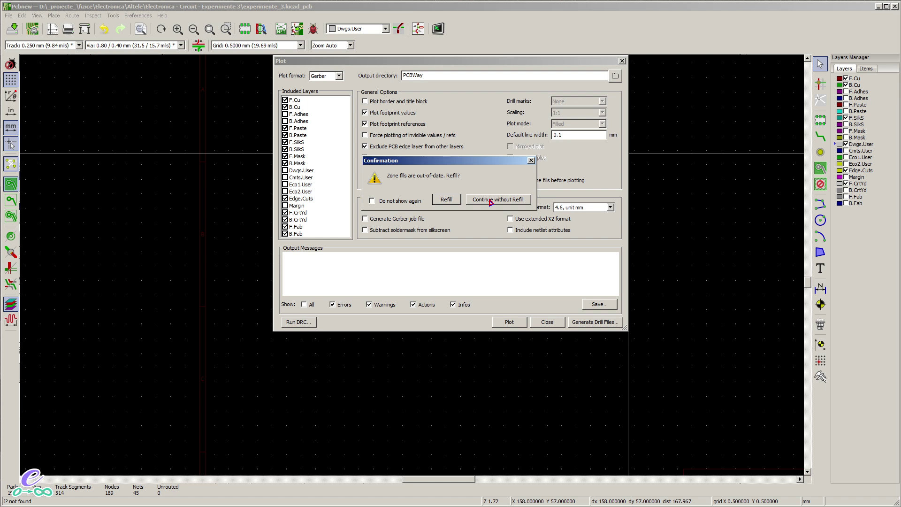
pyautogui.click(513, 204)
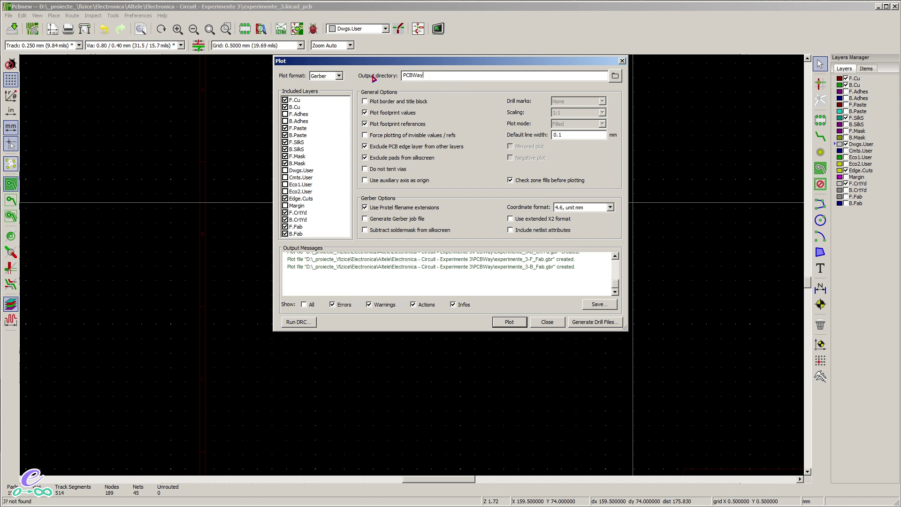
# Select the project's PCBWay folder as the plot output directory, using a path relative to the project folder
pyautogui.click(614, 76)
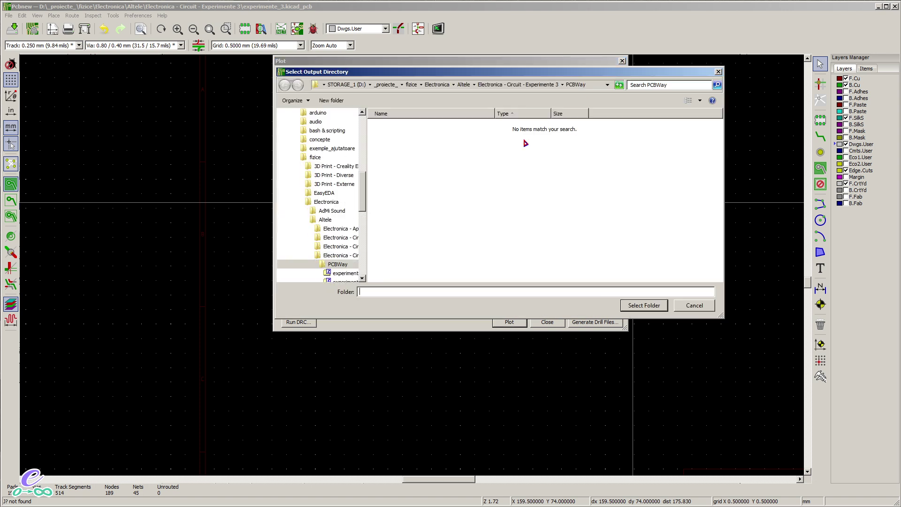
pyautogui.click(576, 85)
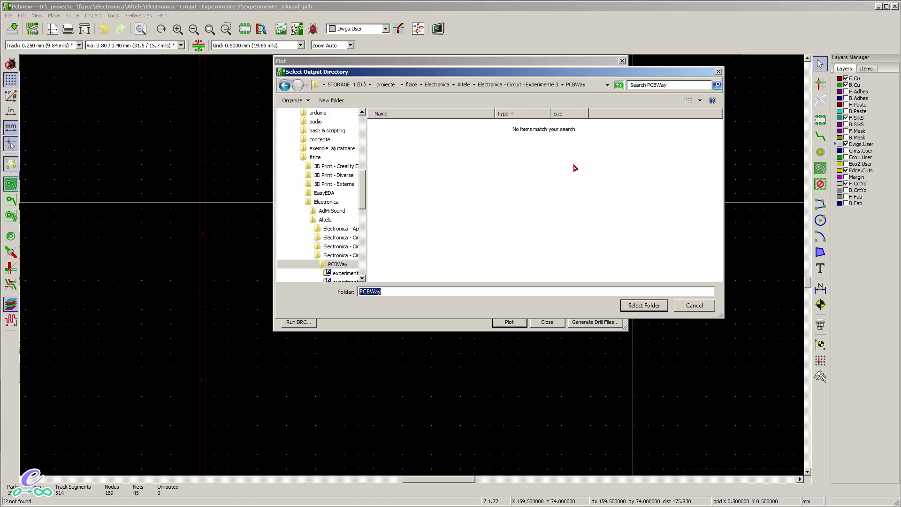
pyautogui.click(641, 305)
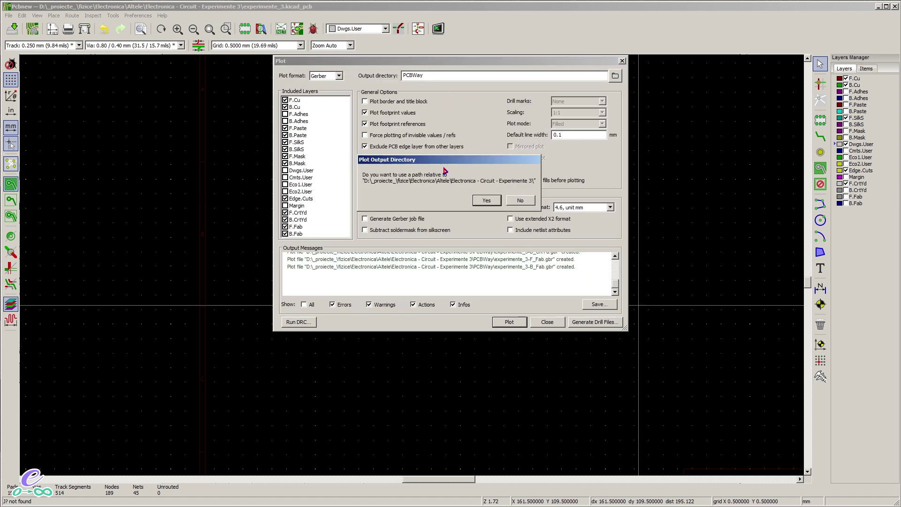
pyautogui.click(490, 202)
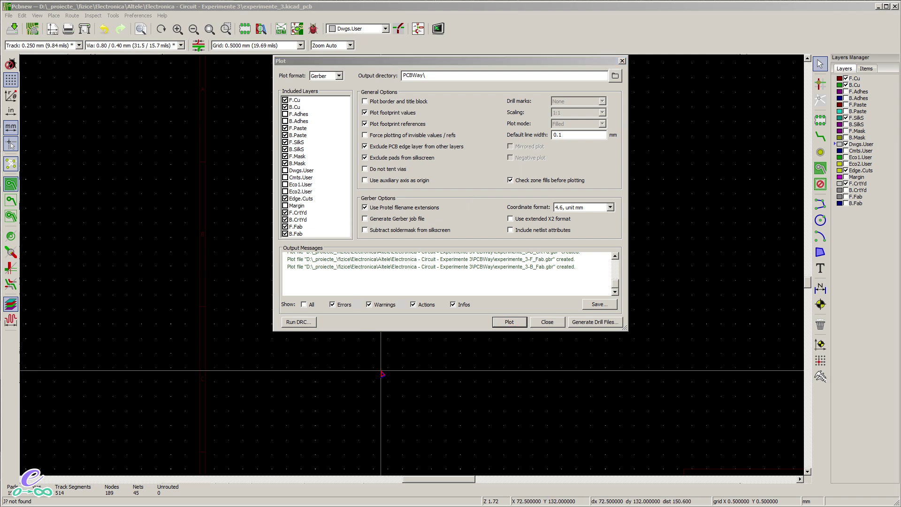
pyautogui.click(557, 274)
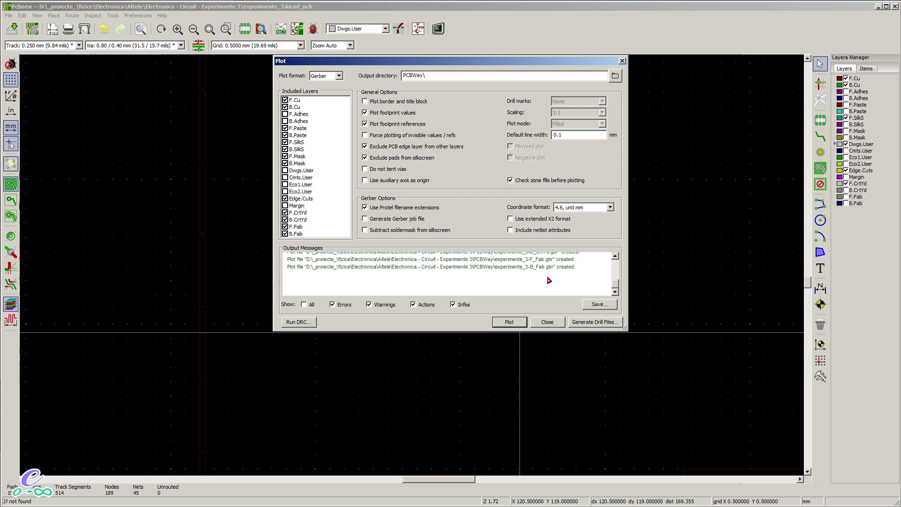
# Open the drill file settings, consult the reference image in IrfanView, and generate the Excellon drill files in the PCBWay folder
pyautogui.click(587, 323)
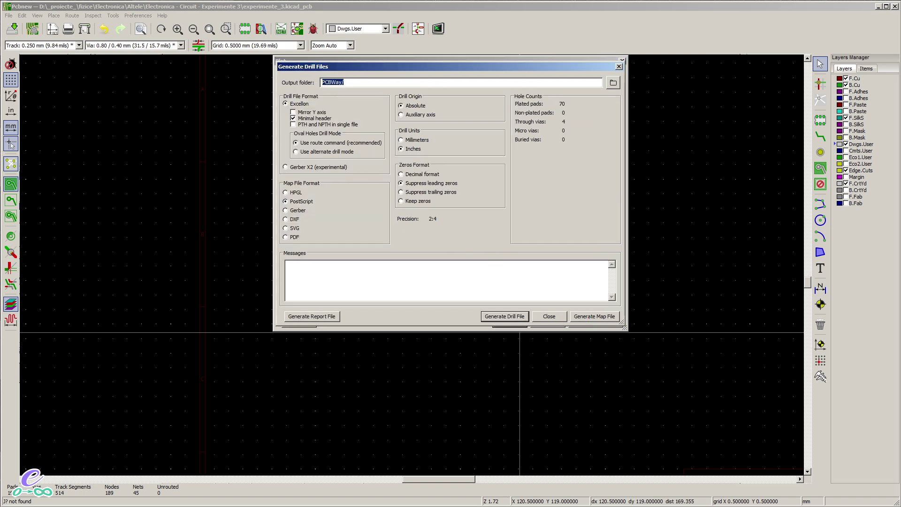
pyautogui.hotkey('alt', 'Tab')
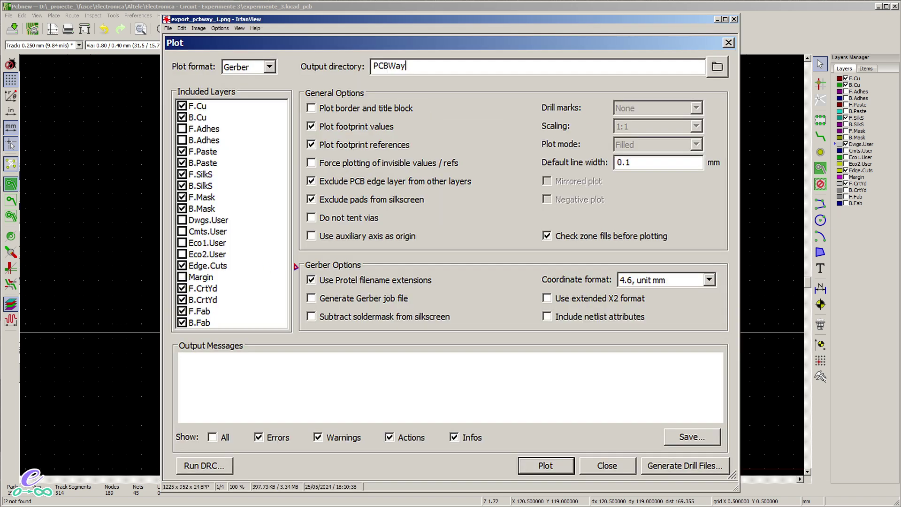
pyautogui.press('space')
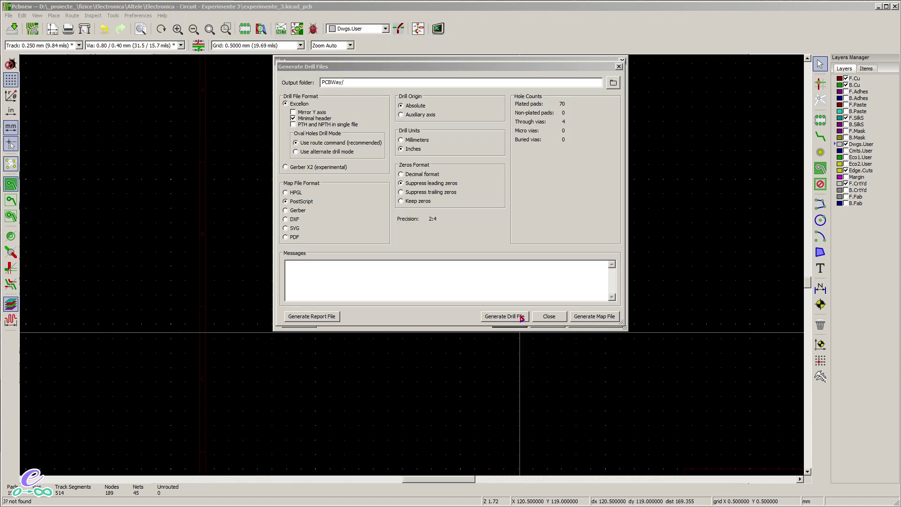
pyautogui.click(522, 318)
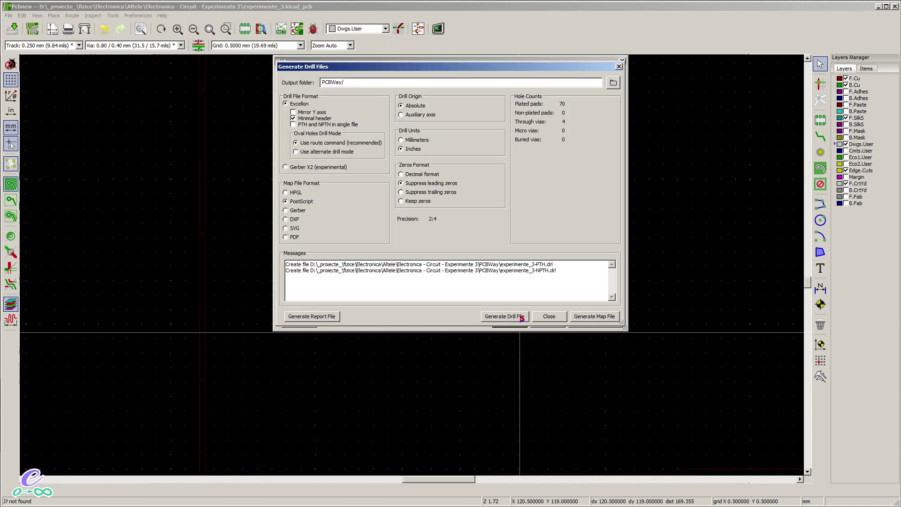
# Review the output messages listing the created drill files and close both the drill generation and Plot dialogs
pyautogui.moveTo(561, 270); pyautogui.dragTo(481, 271)
pyautogui.click(538, 269)
pyautogui.hotkey('ctrl', 'a')
pyautogui.click(563, 286)
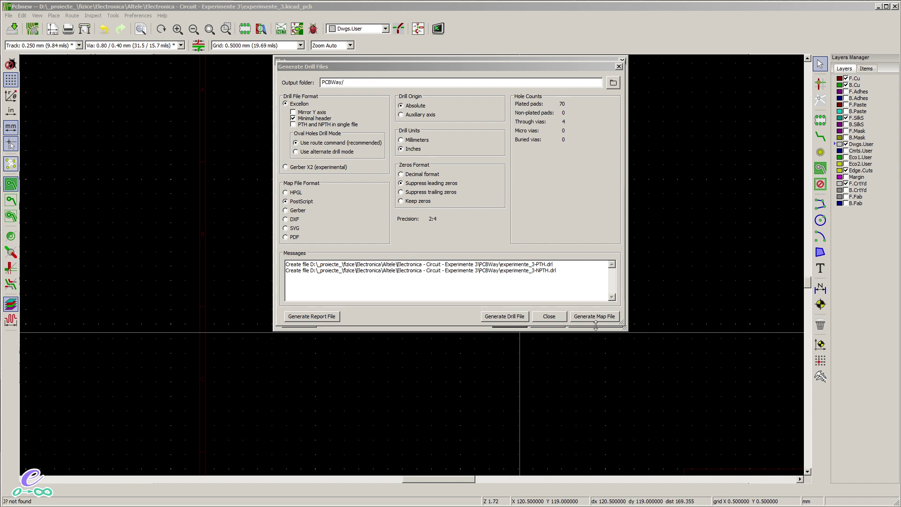
pyautogui.click(549, 318)
pyautogui.click(547, 321)
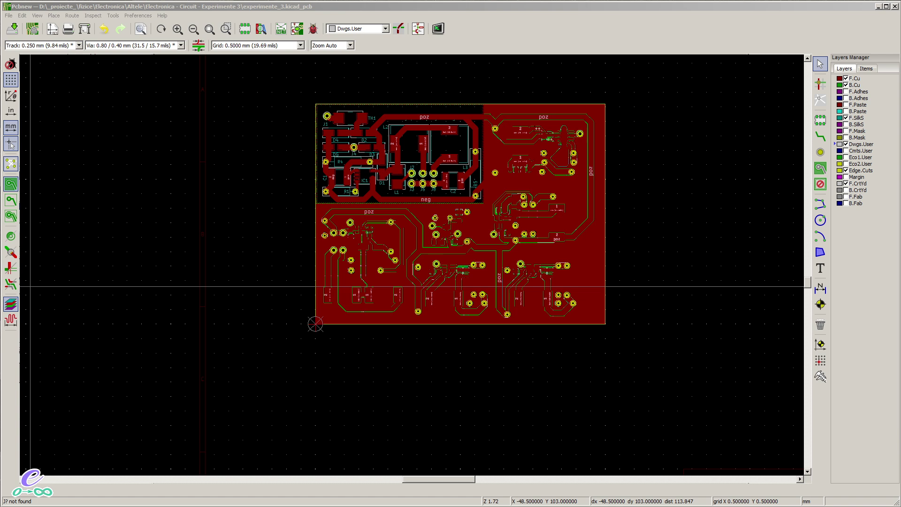
# Switch to the PCBWay folder in Windows Explorer, select experimente_3-NPTH.drl through experimente_3-F_Mask.gts, and examine the available compression options without creating an archive
pyautogui.hotkey('alt', 'Tab')
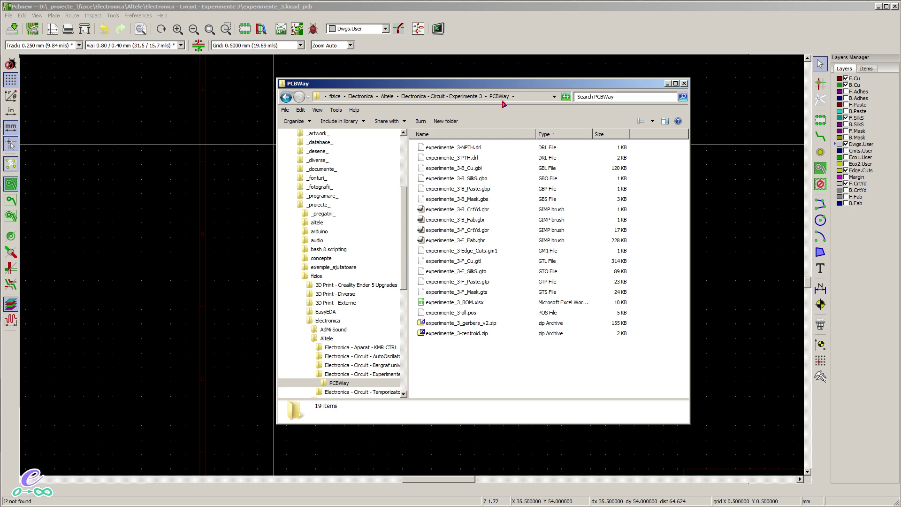
pyautogui.click(466, 149)
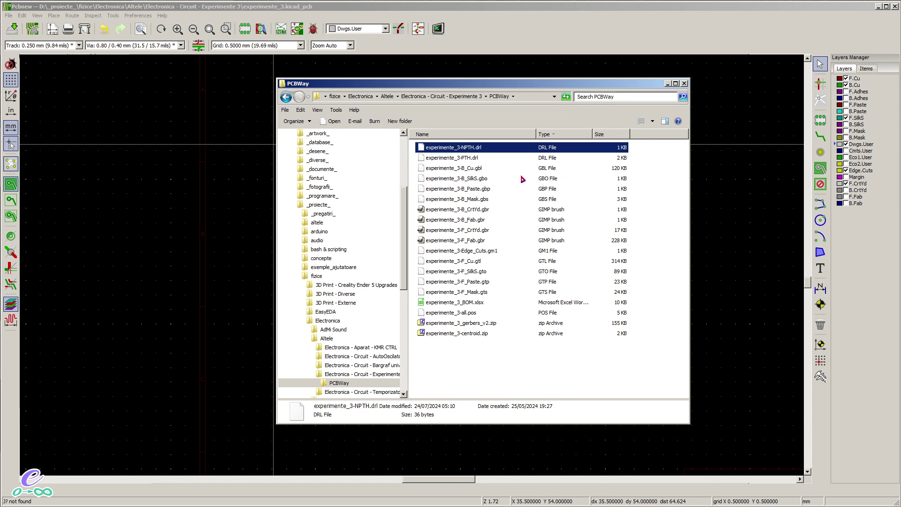
pyautogui.click(468, 160)
pyautogui.click(469, 150)
pyautogui.keyDown('shift'); pyautogui.click(471, 296); pyautogui.keyUp('shift')
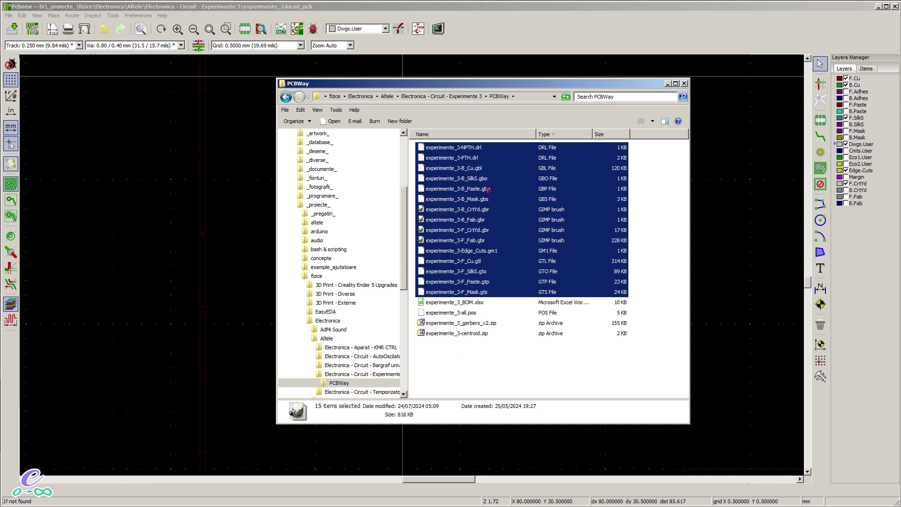
pyautogui.rightClick(455, 165)
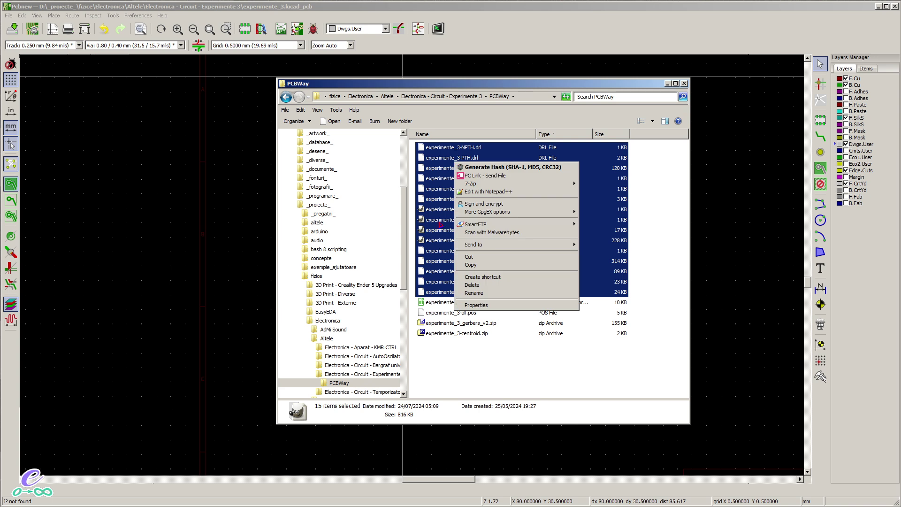
pyautogui.moveTo(488, 249)
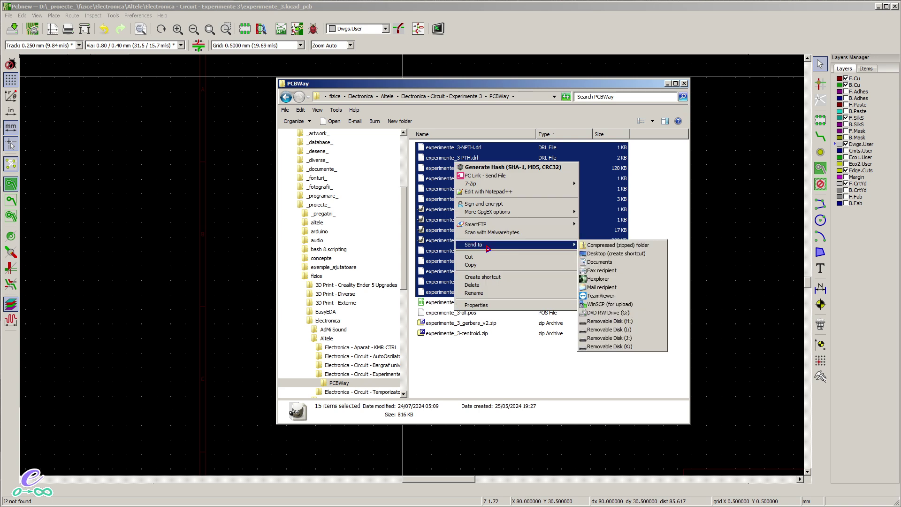
pyautogui.moveTo(475, 185)
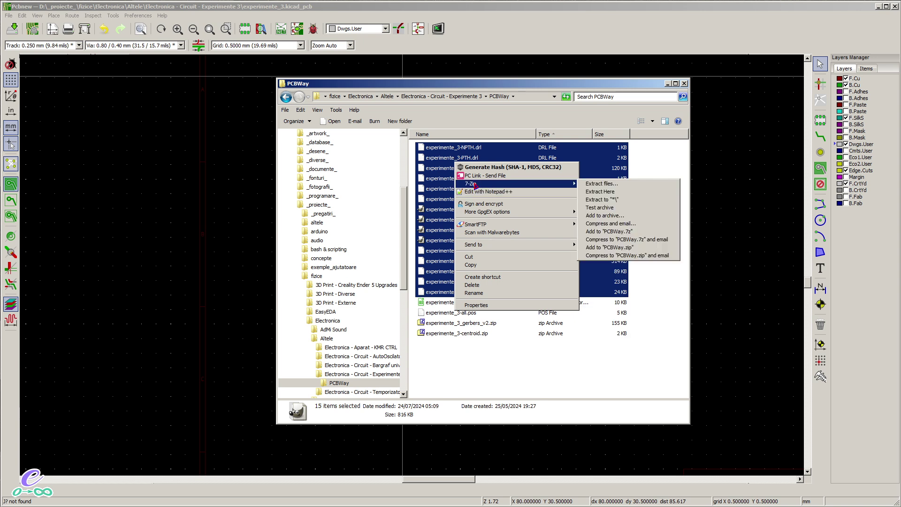
pyautogui.click(446, 367)
pyautogui.click(447, 367)
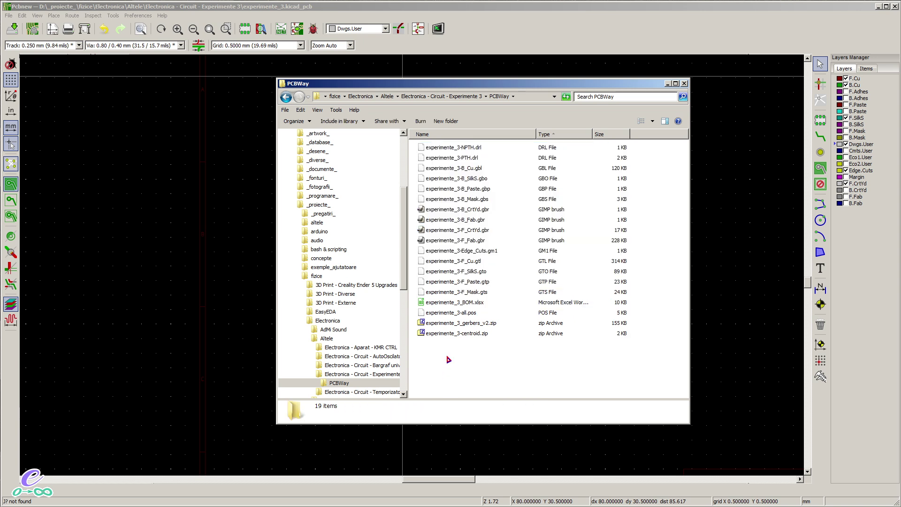
# Inspect the contents of experimente_3_gerbers_v2.zip in 7-Zip against the exported files, and close the archive and the PCBWay folder
pyautogui.click(456, 325)
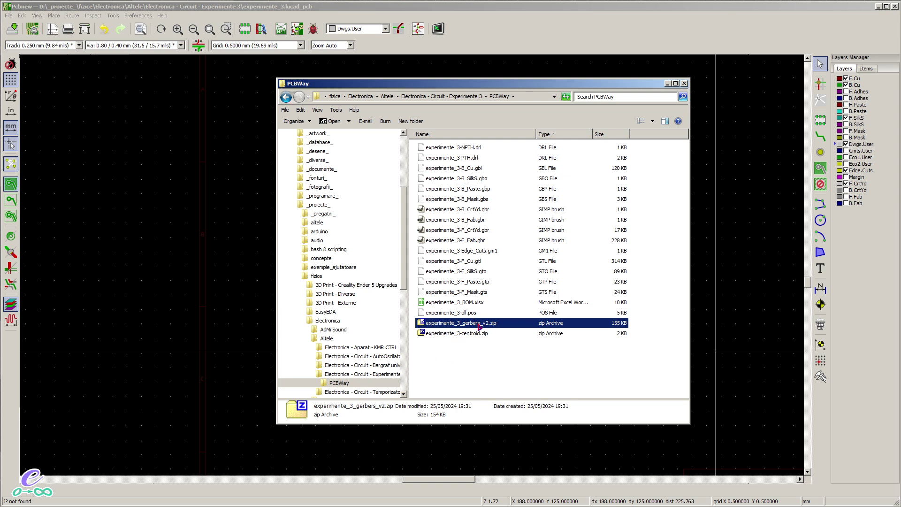
pyautogui.moveTo(463, 139); pyautogui.dragTo(771, 78)
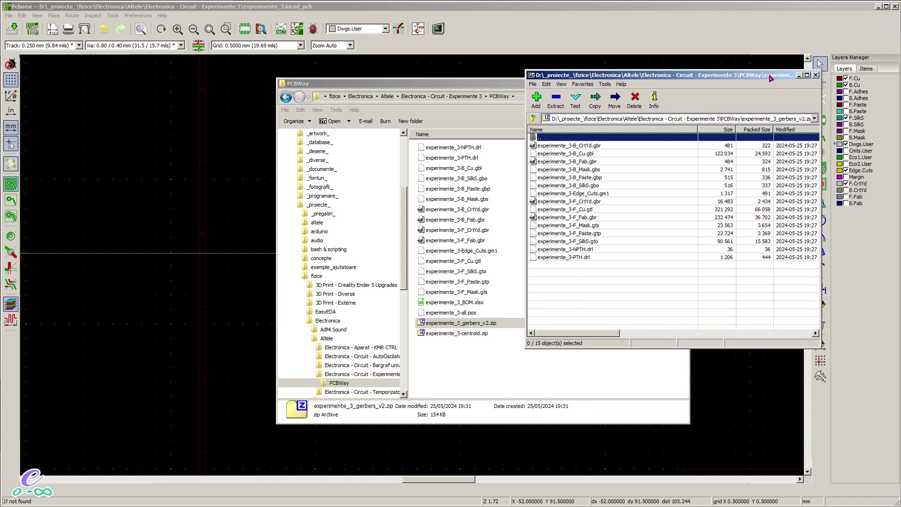
pyautogui.click(582, 295)
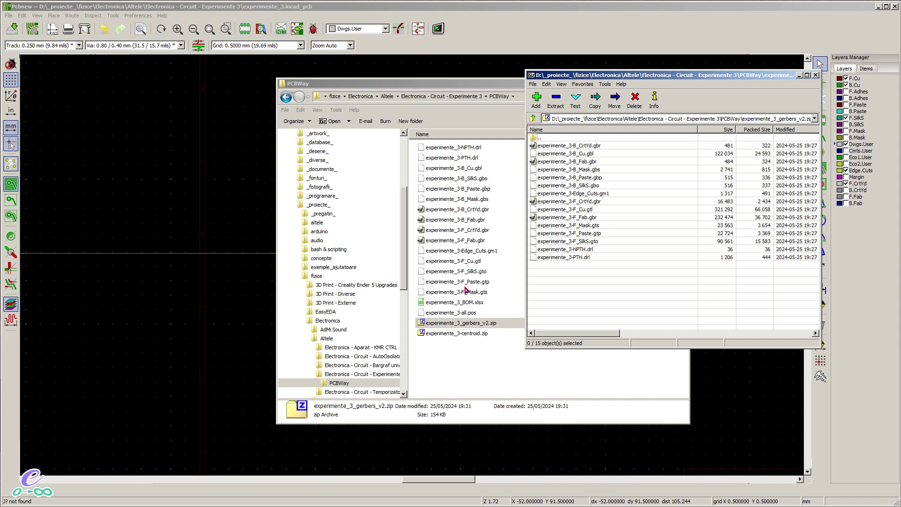
pyautogui.click(816, 75)
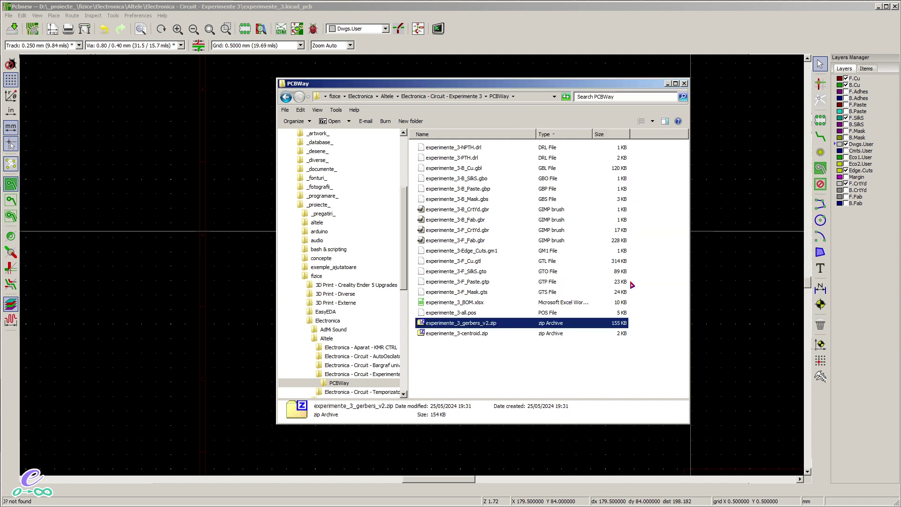
pyautogui.click(459, 374)
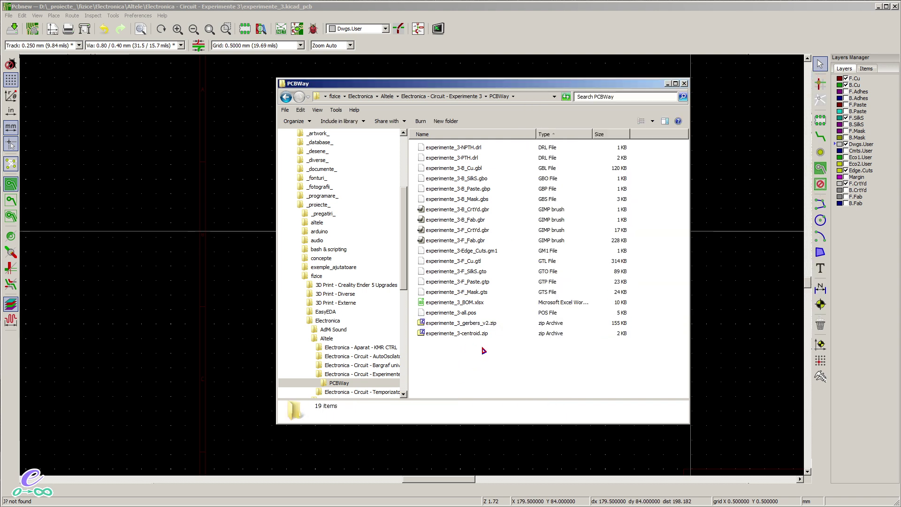
pyautogui.click(474, 327)
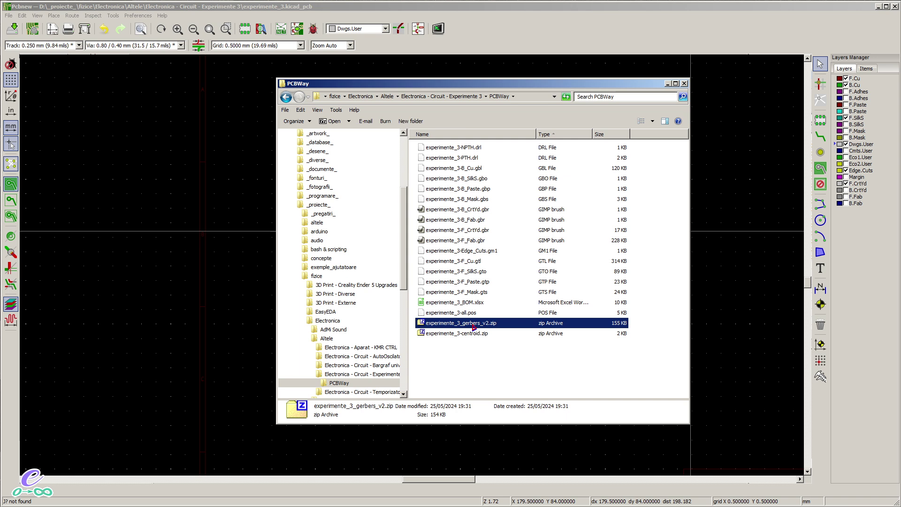
pyautogui.click(491, 369)
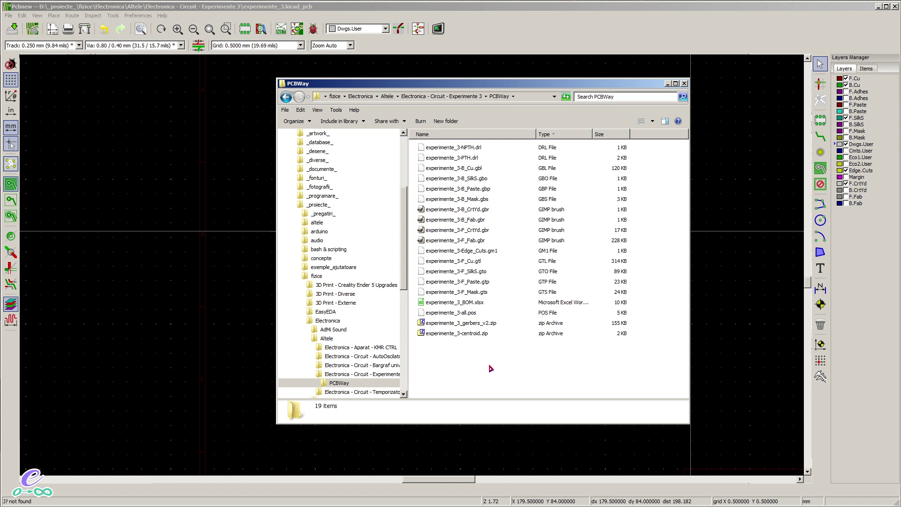
pyautogui.click(684, 85)
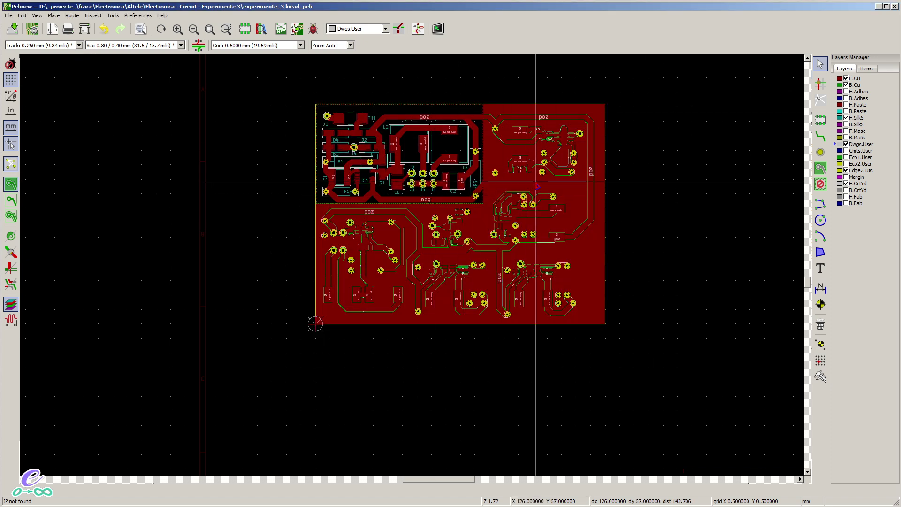
# Examine the whole board layout and the origin marker at its lower-left corner
pyautogui.moveTo(516, 182); pyautogui.dragTo(522, 192, button='middle')
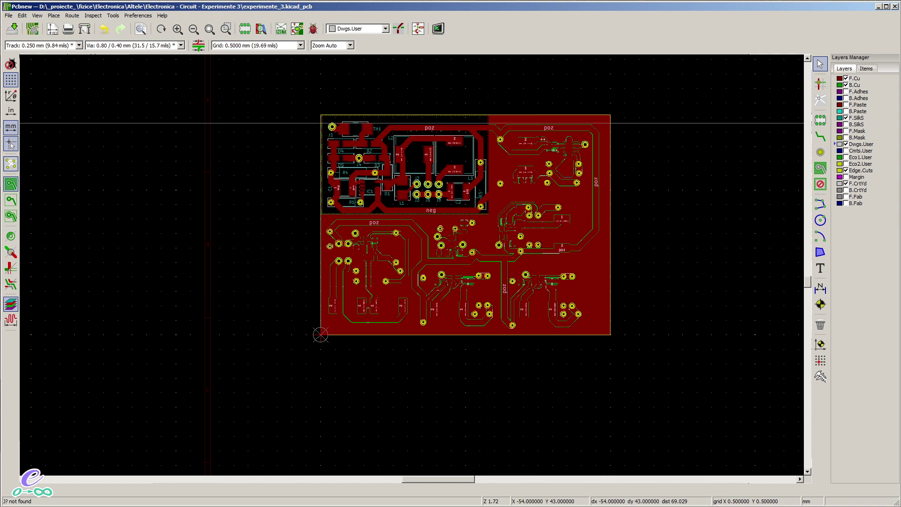
pyautogui.scroll(4, 484, 182)
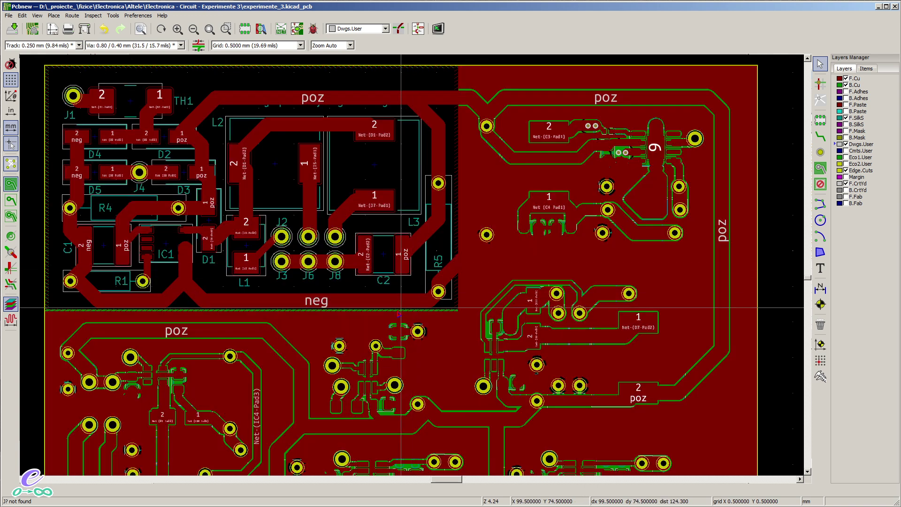
pyautogui.scroll(-2, 433, 282)
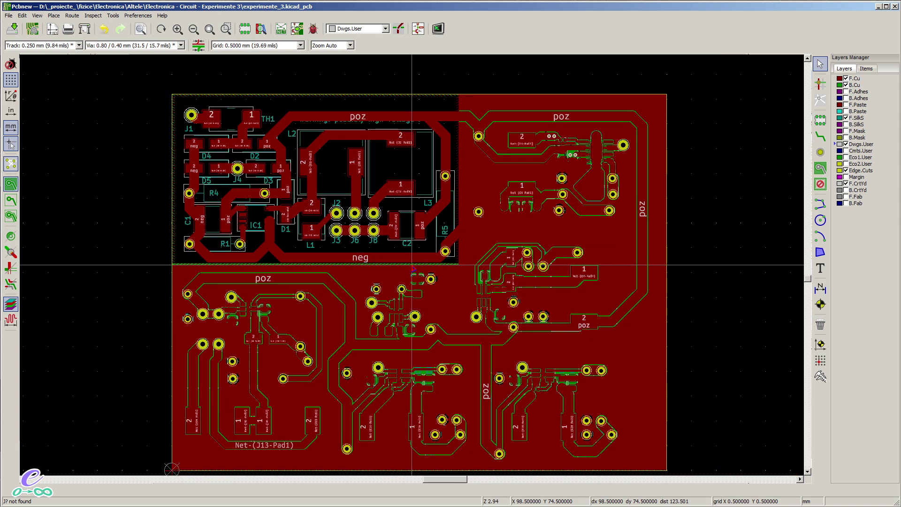
pyautogui.moveTo(413, 269); pyautogui.dragTo(417, 245, button='middle')
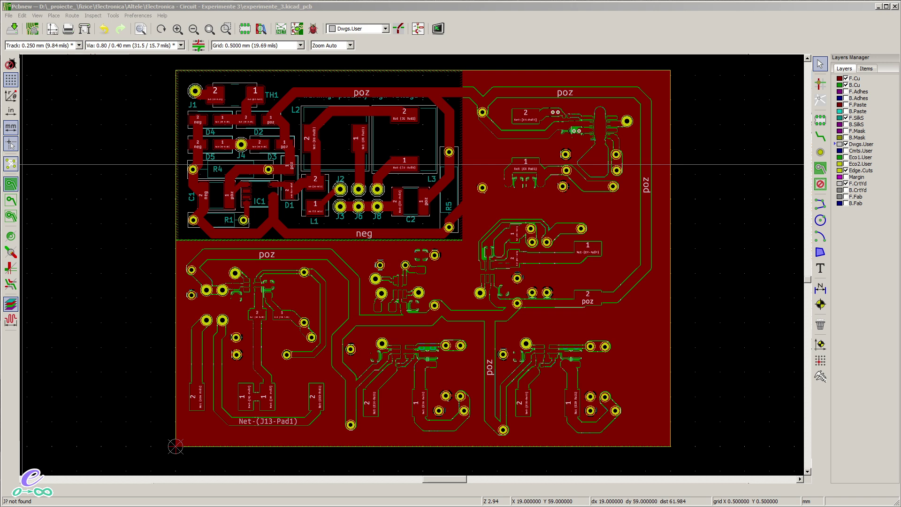
pyautogui.moveTo(195, 421); pyautogui.dragTo(230, 346, button='middle')
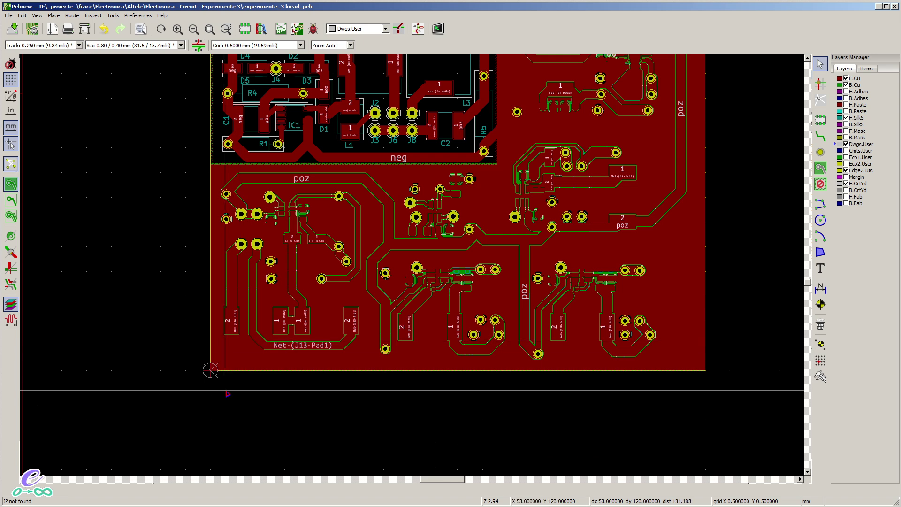
pyautogui.scroll(3, 206, 372)
pyautogui.scroll(4, 413, 268)
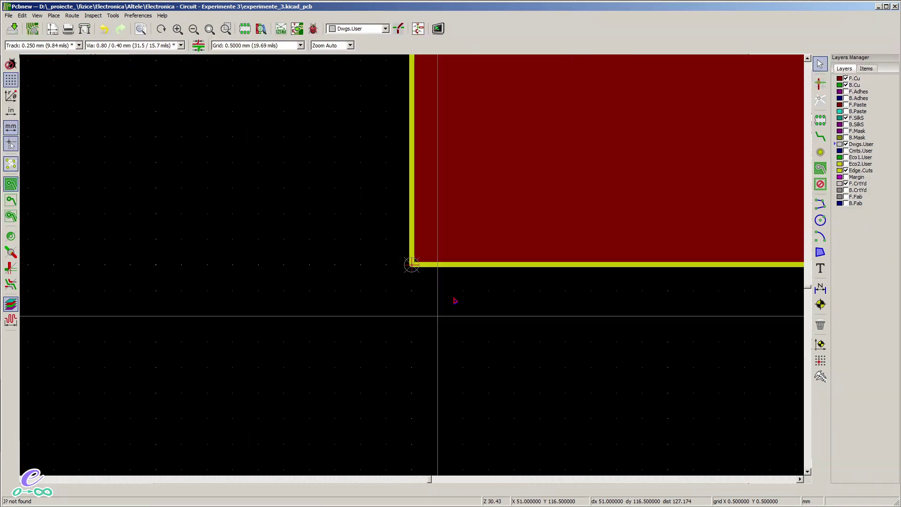
pyautogui.scroll(-4, 418, 282)
pyautogui.scroll(-3, 416, 259)
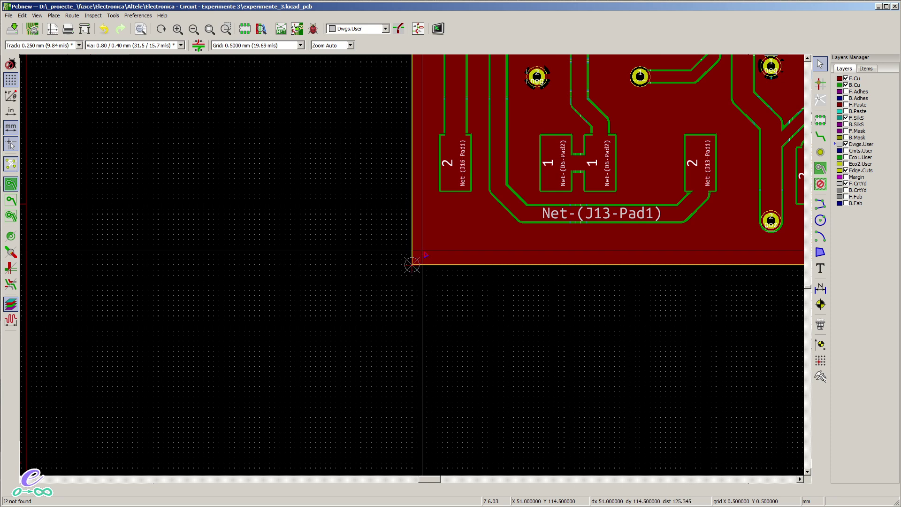
pyautogui.scroll(-2, 545, 195)
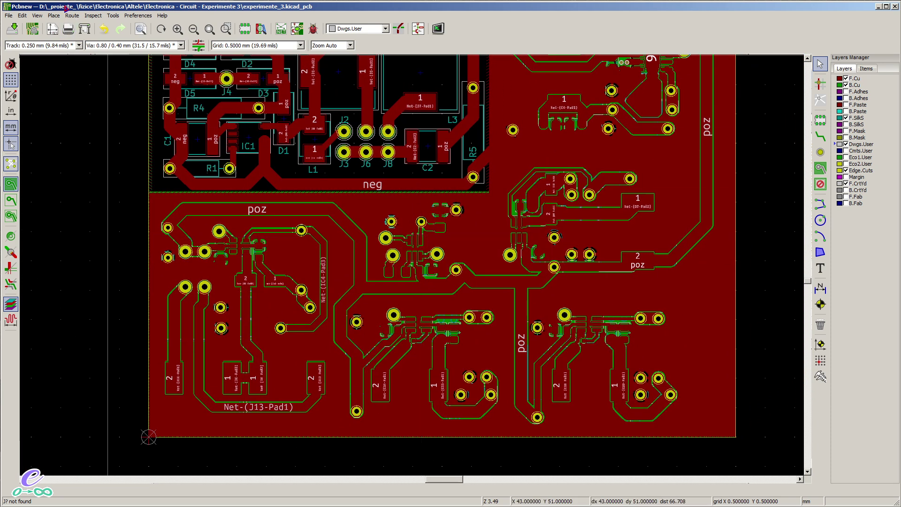
# Compare the footprint position settings with export_pcbway_3.png in IrfanView, and generate a single ASCII position file in millimeters in the PCBWay folder
pyautogui.click(9, 15)
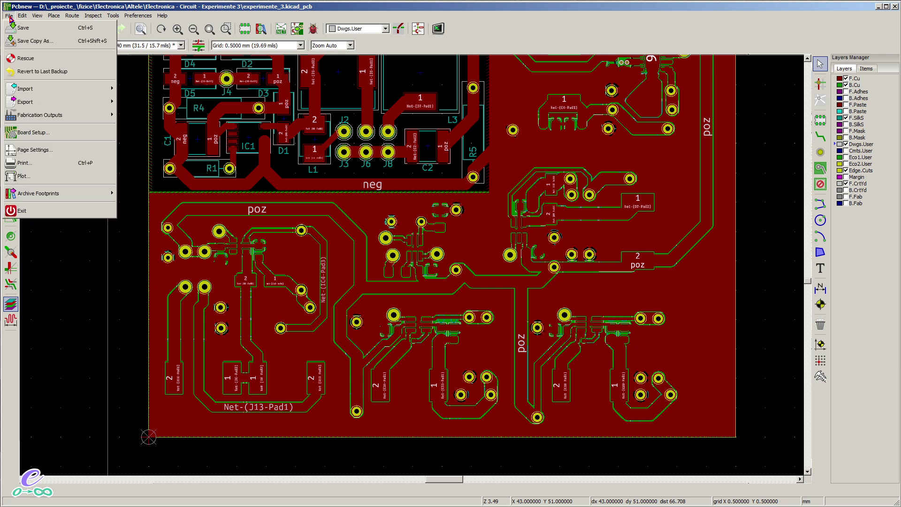
pyautogui.moveTo(37, 121)
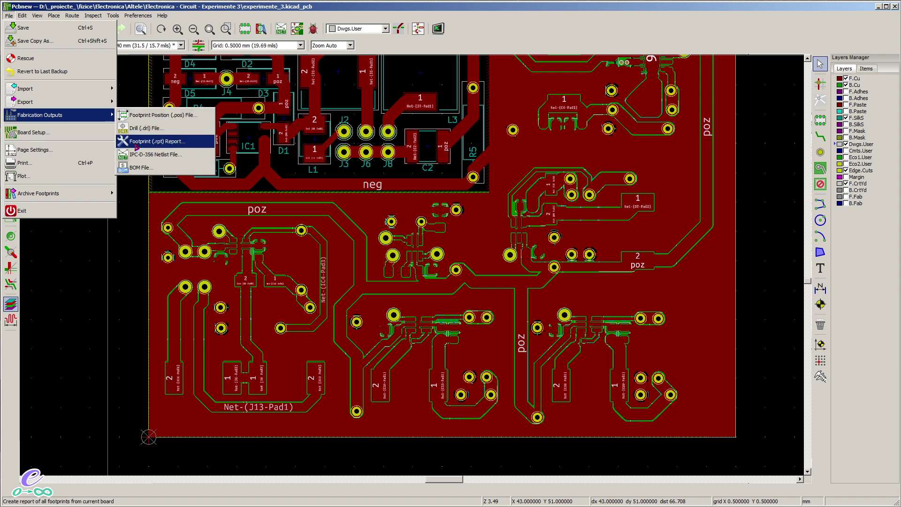
pyautogui.click(193, 115)
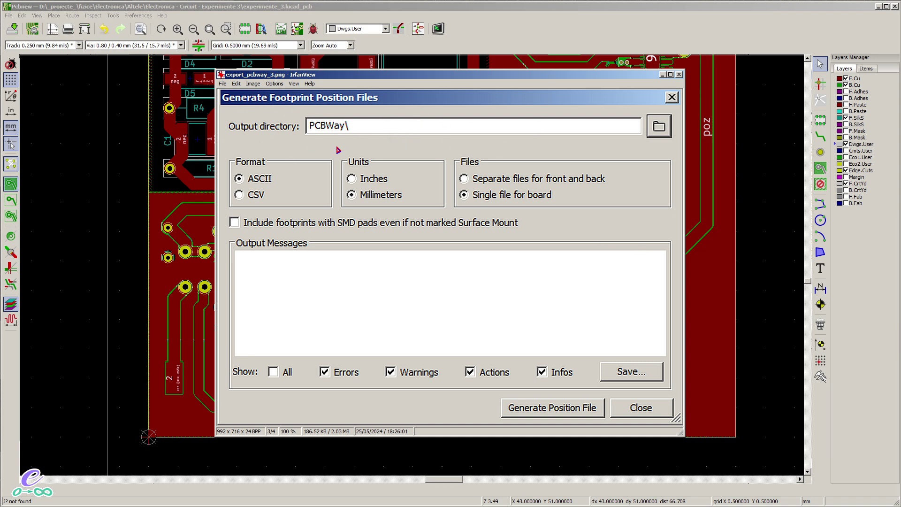
pyautogui.click(661, 75)
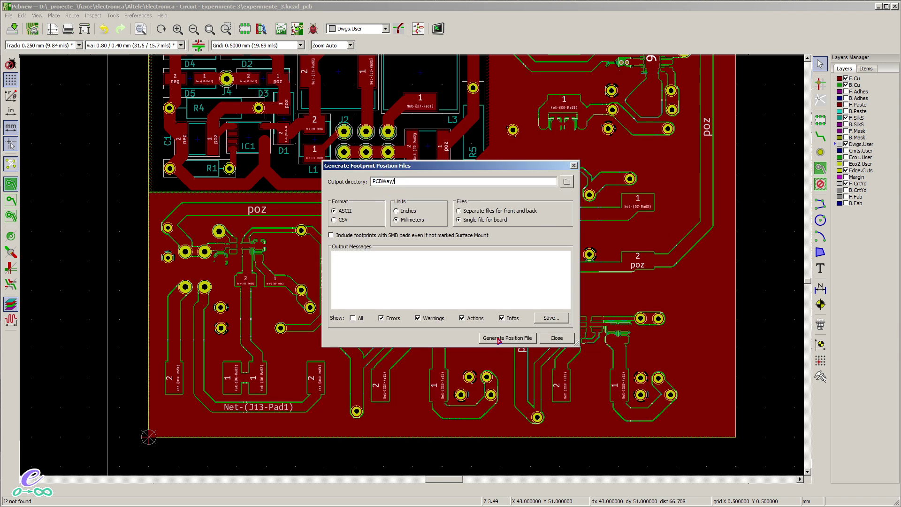
pyautogui.click(499, 340)
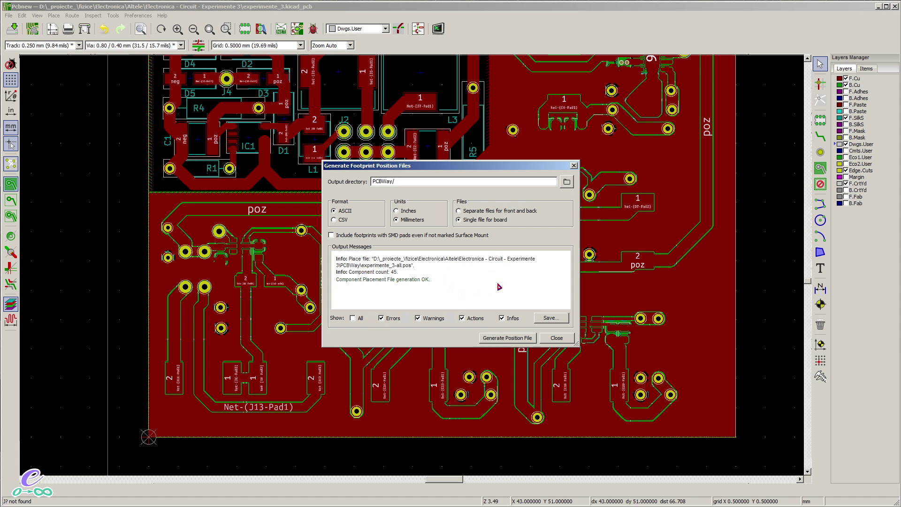
pyautogui.moveTo(488, 259); pyautogui.dragTo(351, 266)
pyautogui.click(384, 259)
pyautogui.keyDown('shift'); pyautogui.click(374, 266); pyautogui.keyUp('shift')
pyautogui.click(395, 267)
pyautogui.click(556, 338)
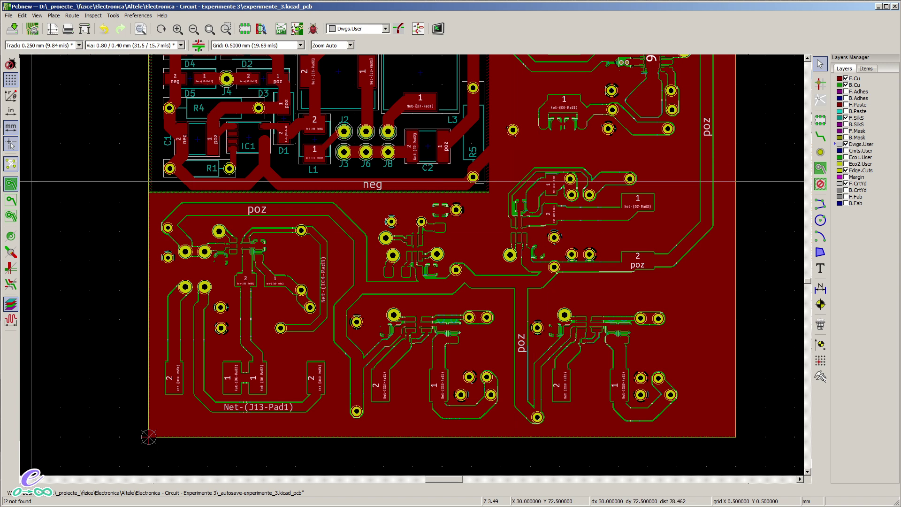
# Switch to the PCBWay folder, check experimente_3-all.pos, and select the drill and Gerber files from experimente_3-NPTH.drl through experimente_3-F_Mask.gts
pyautogui.hotkey('alt', 'Tab')
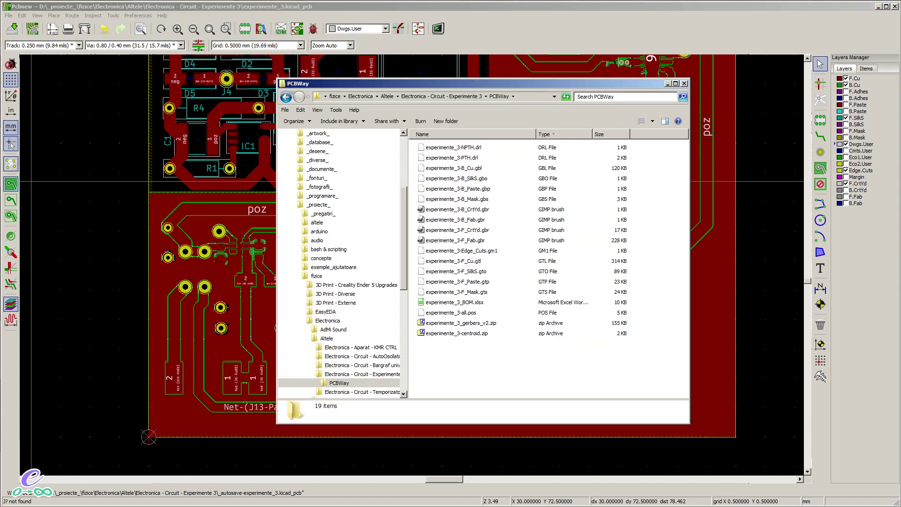
pyautogui.click(466, 314)
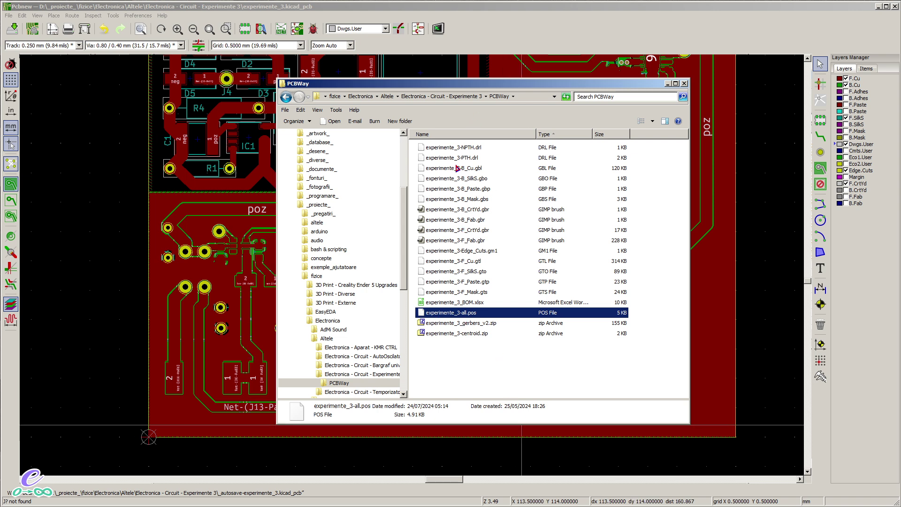
pyautogui.click(461, 149)
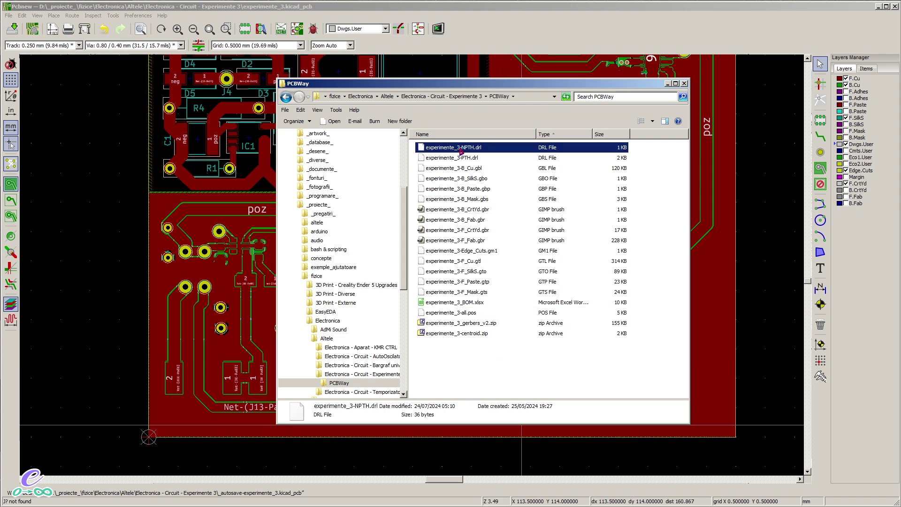
pyautogui.keyDown('shift'); pyautogui.click(469, 293); pyautogui.keyUp('shift')
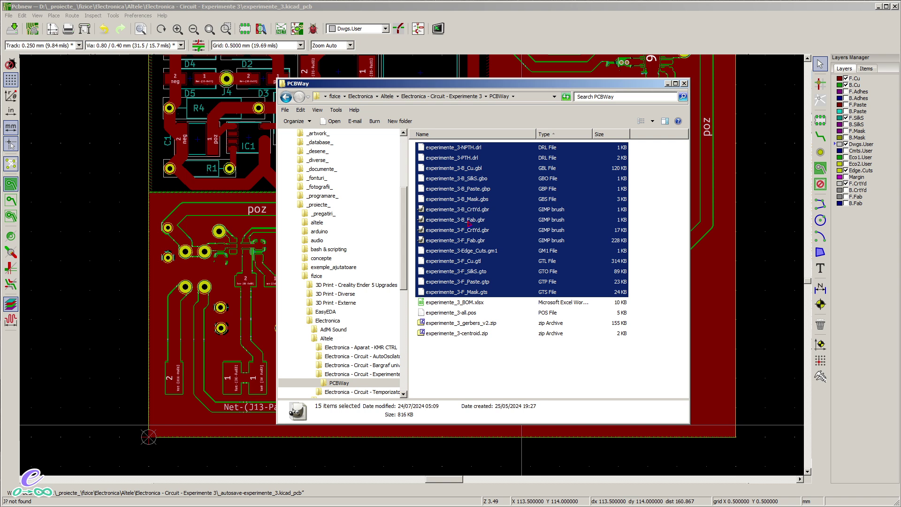
# Check experimente_3-all.pos in the PCBWay folder, and open experimente_3_BOM.xlsx in LibreOffice Calc in an enlarged window
pyautogui.click(481, 362)
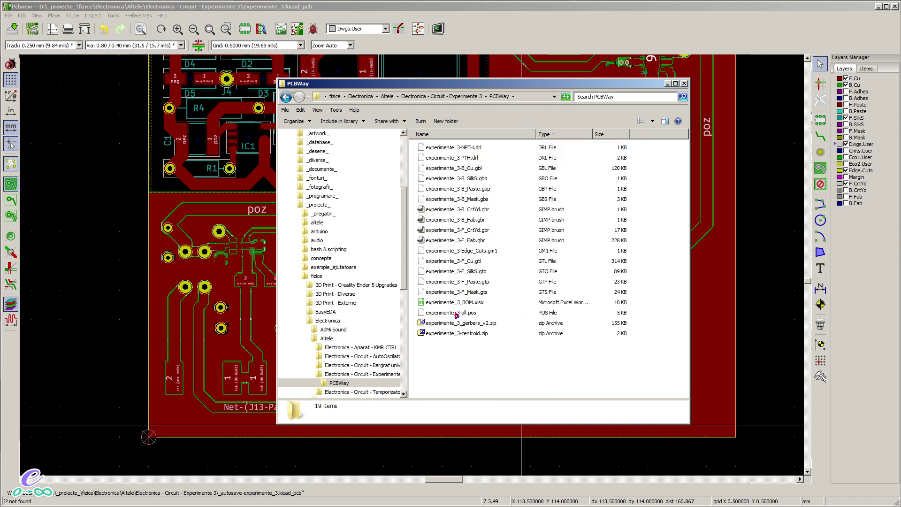
pyautogui.click(456, 313)
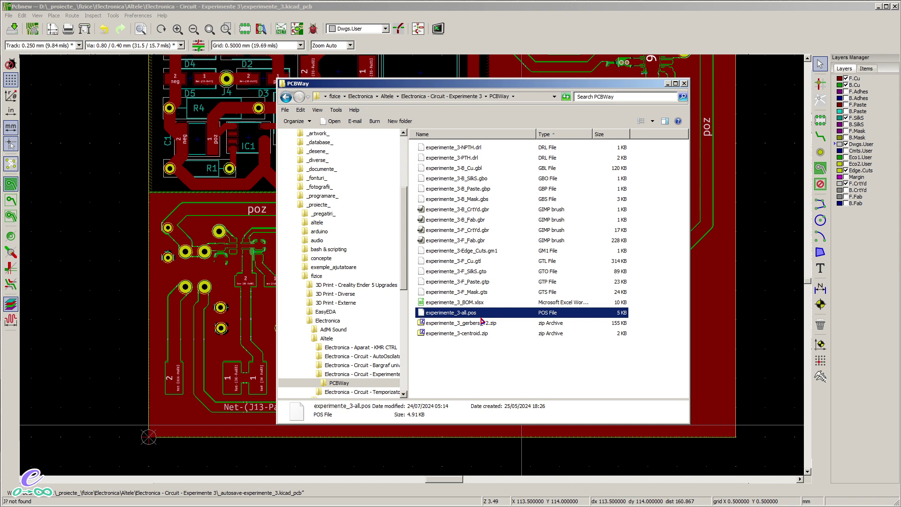
pyautogui.click(650, 316)
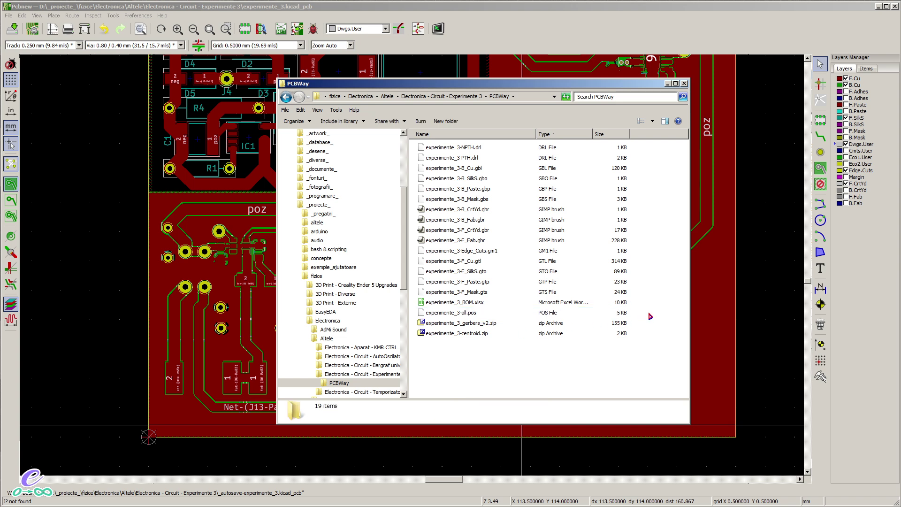
pyautogui.doubleClick(455, 304)
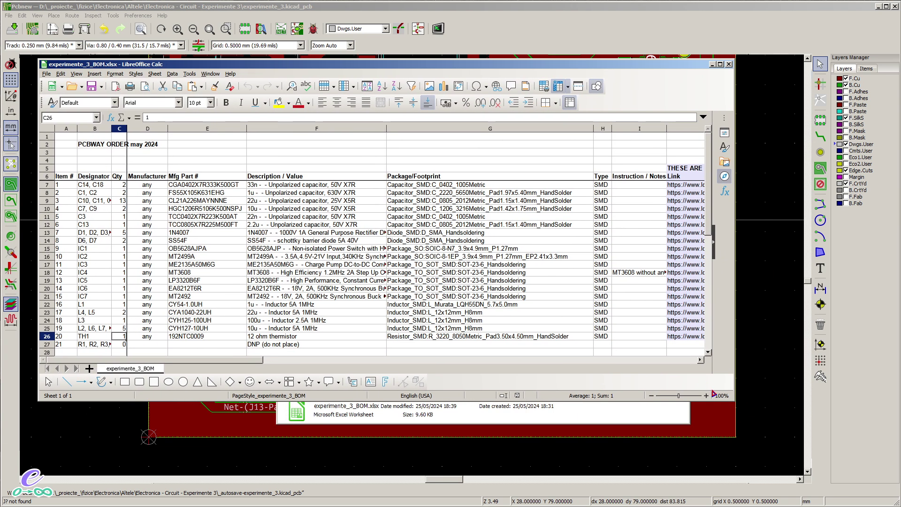
pyautogui.moveTo(734, 400); pyautogui.dragTo(860, 468)
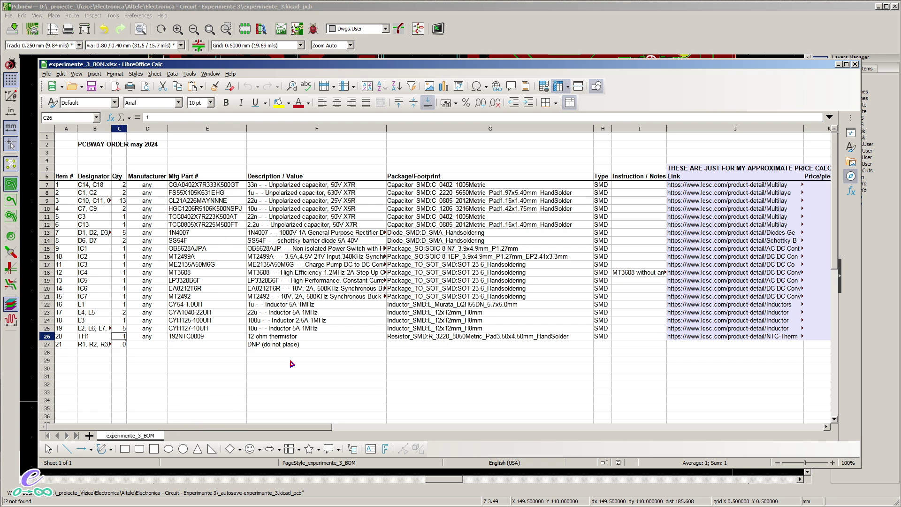
# Review the BOM's item rows and Designator column down to the resistor row, and compare the designators with the schematic in Eeschema
pyautogui.moveTo(243, 427)
pyautogui.mouseDown()
pyautogui.moveTo(415, 437)
pyautogui.moveTo(247, 435)
pyautogui.moveTo(434, 440)
pyautogui.moveTo(248, 443)
pyautogui.mouseUp()
pyautogui.moveTo(71, 201); pyautogui.dragTo(586, 305)
pyautogui.click(639, 320)
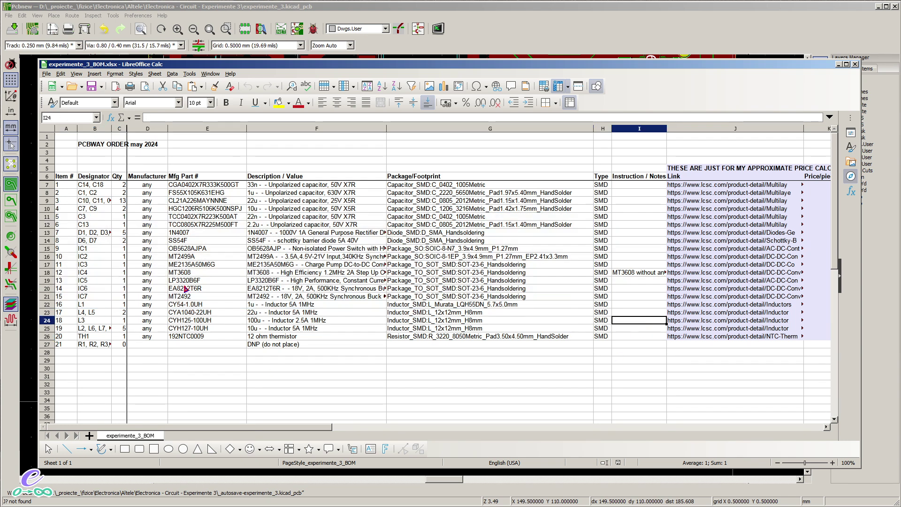
pyautogui.moveTo(88, 185); pyautogui.dragTo(100, 337)
pyautogui.press('Down')
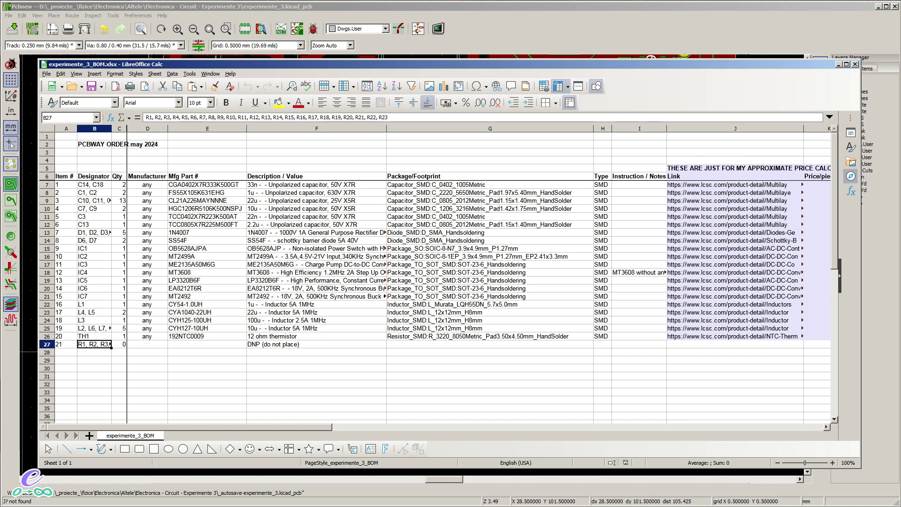
pyautogui.hotkey('alt', 'Tab')
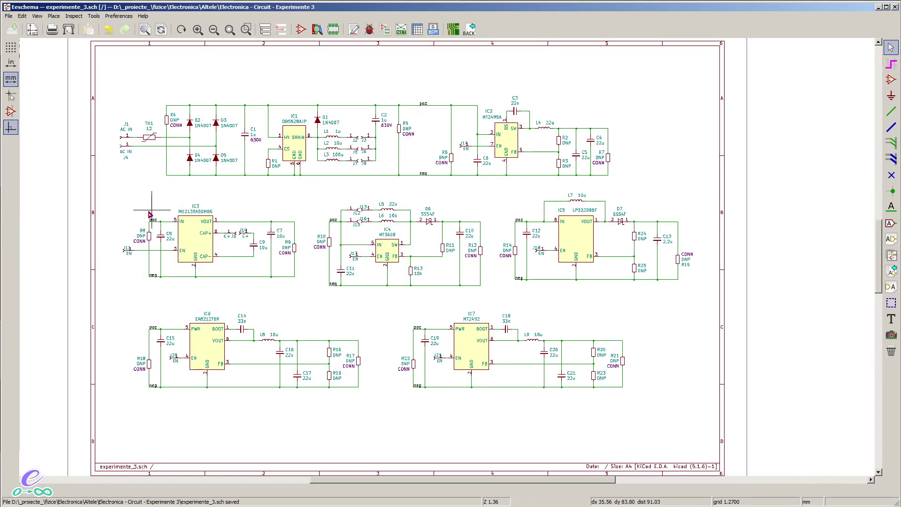
pyautogui.hotkey('alt', 'Tab')
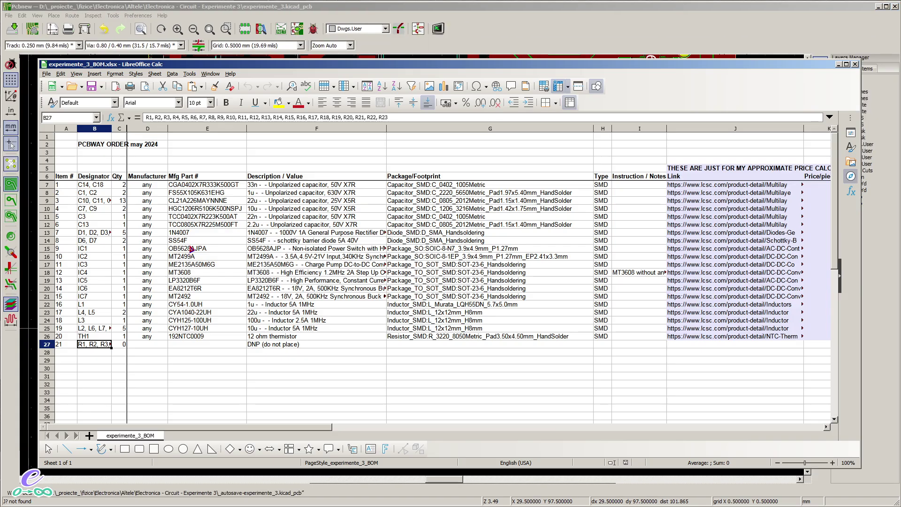
# Check the Qty and Manufacturer entries of the listed components from the C14, C18 row down to TH1
pyautogui.click(82, 193)
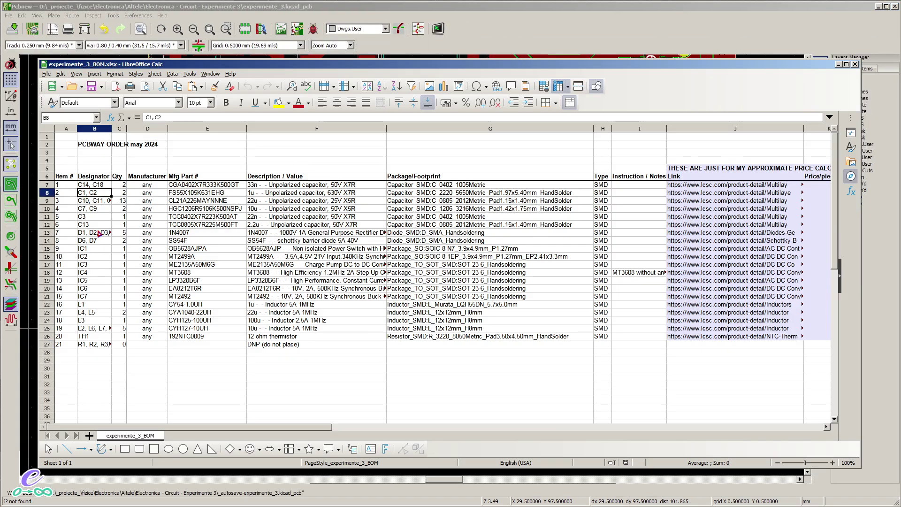
pyautogui.click(122, 184)
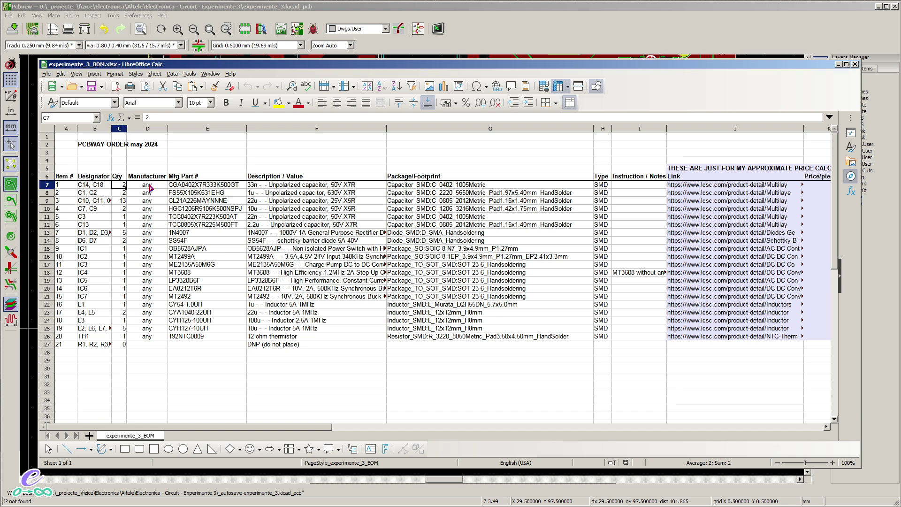
pyautogui.click(123, 249)
pyautogui.click(122, 186)
pyautogui.click(146, 186)
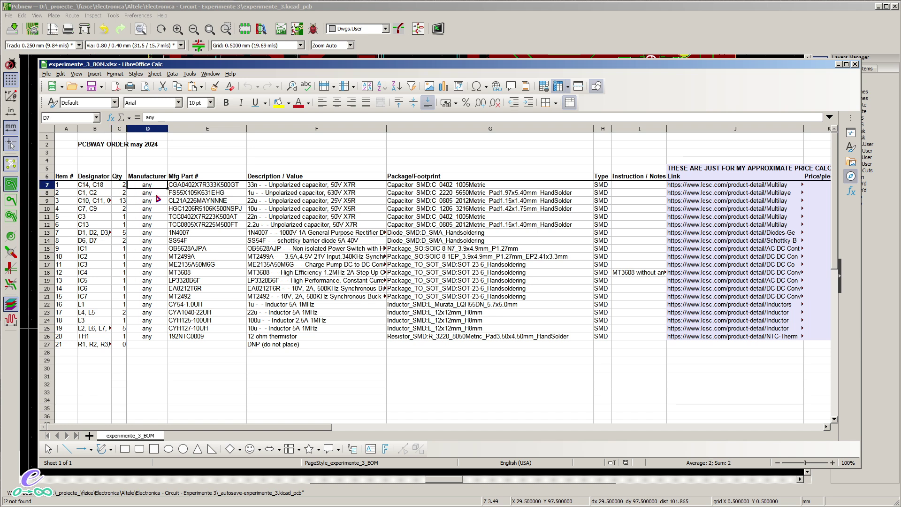
pyautogui.click(148, 179)
pyautogui.moveTo(147, 186); pyautogui.dragTo(149, 336)
pyautogui.click(149, 337)
# Review the Mfg Part #, Description / Value and Package/Footprint columns of the BOM
pyautogui.moveTo(188, 187); pyautogui.dragTo(194, 337)
pyautogui.moveTo(276, 186); pyautogui.dragTo(301, 314)
pyautogui.moveTo(416, 189); pyautogui.dragTo(418, 330)
pyautogui.click(419, 337)
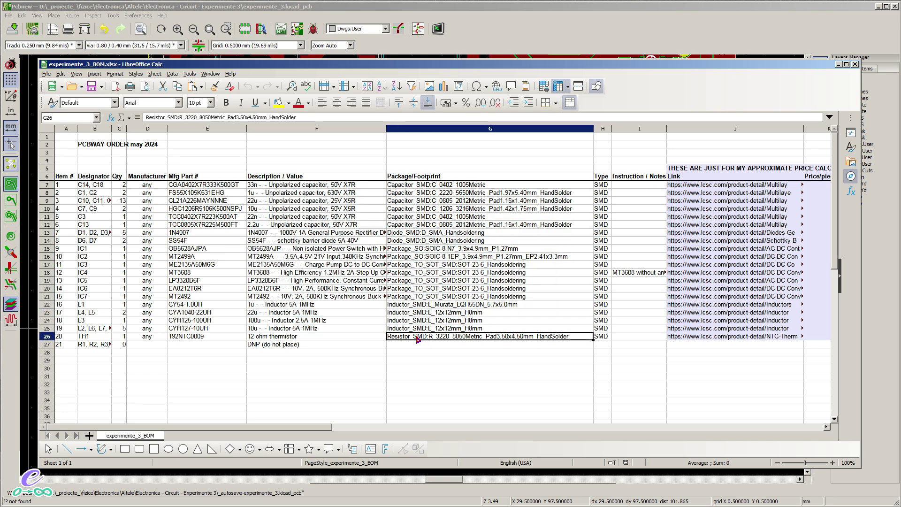
pyautogui.click(437, 216)
pyautogui.click(440, 240)
pyautogui.click(439, 265)
# Examine the Type column and the Instruction / Notes column down to the note for IC4
pyautogui.click(601, 177)
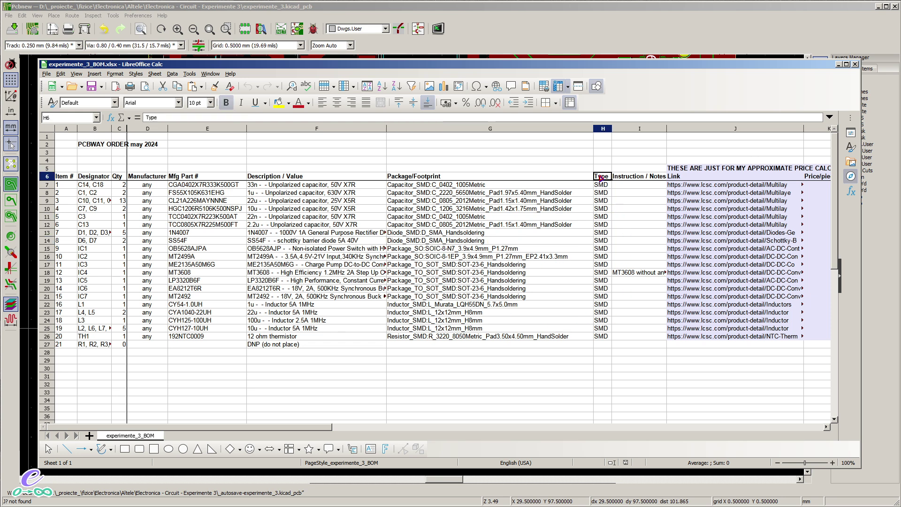
pyautogui.click(627, 193)
pyautogui.click(627, 216)
pyautogui.click(628, 233)
pyautogui.click(629, 249)
pyautogui.click(630, 257)
pyautogui.click(628, 275)
# Examine the approximate price calculation section and read the LCSC product links of several capacitors
pyautogui.moveTo(255, 431); pyautogui.dragTo(488, 436)
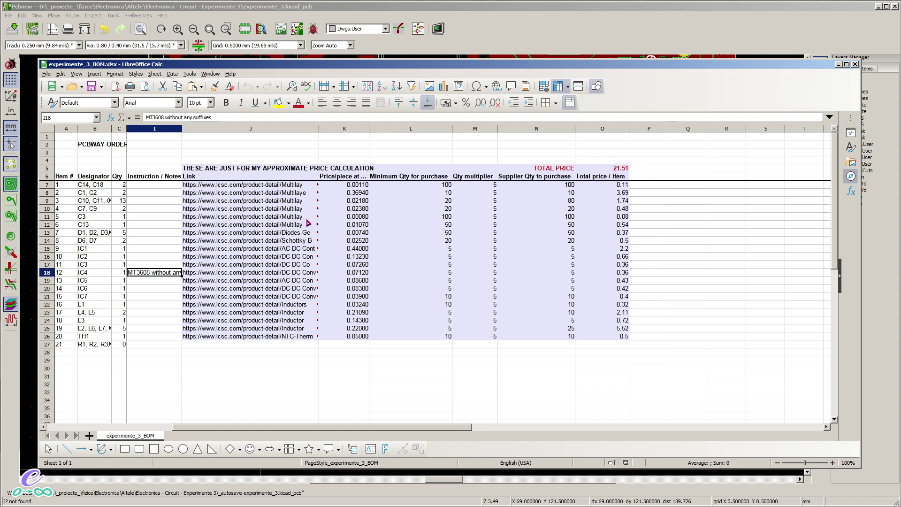
pyautogui.moveTo(275, 167); pyautogui.dragTo(188, 168)
pyautogui.click(225, 193)
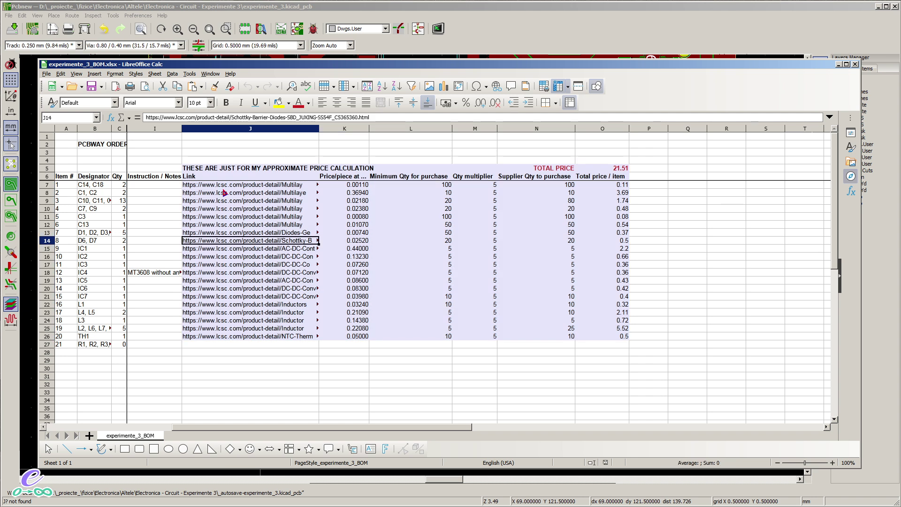
pyautogui.click(207, 210)
pyautogui.click(215, 225)
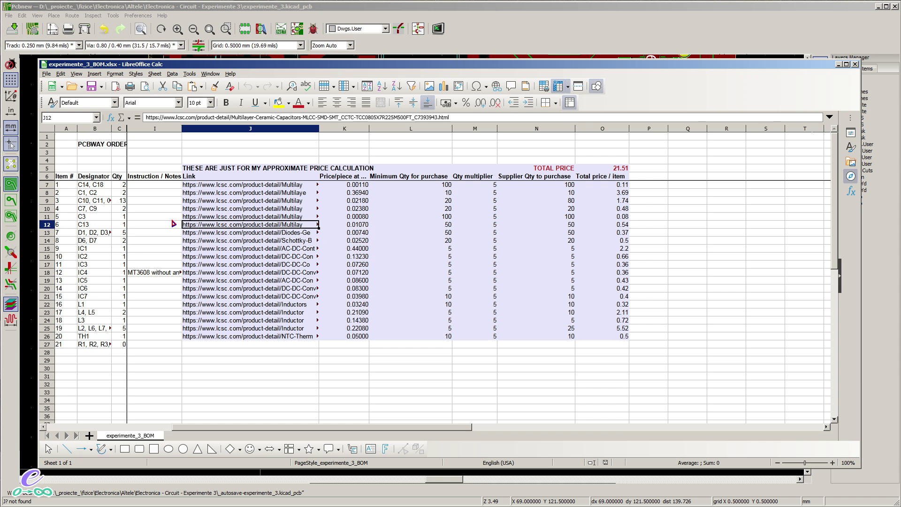
pyautogui.click(238, 196)
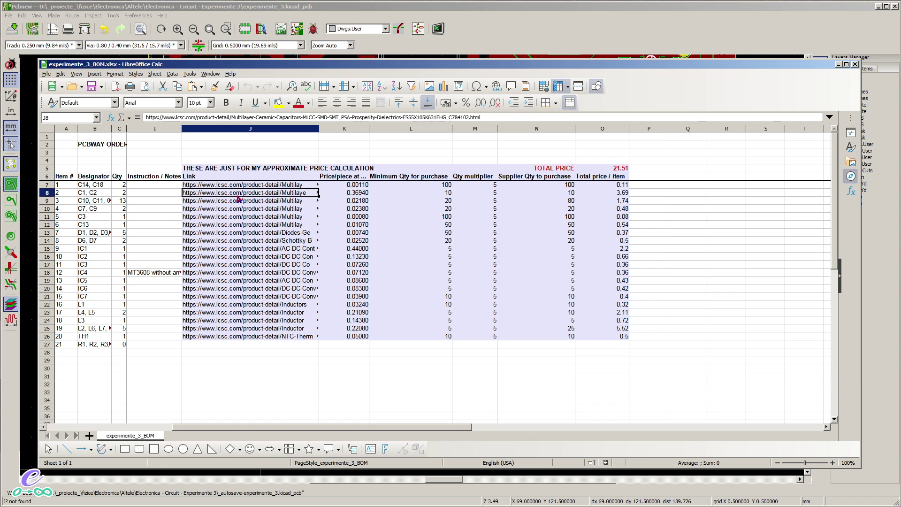
# Compare the price per piece with the minimum purchase quantity for the first capacitor rows
pyautogui.click(342, 187)
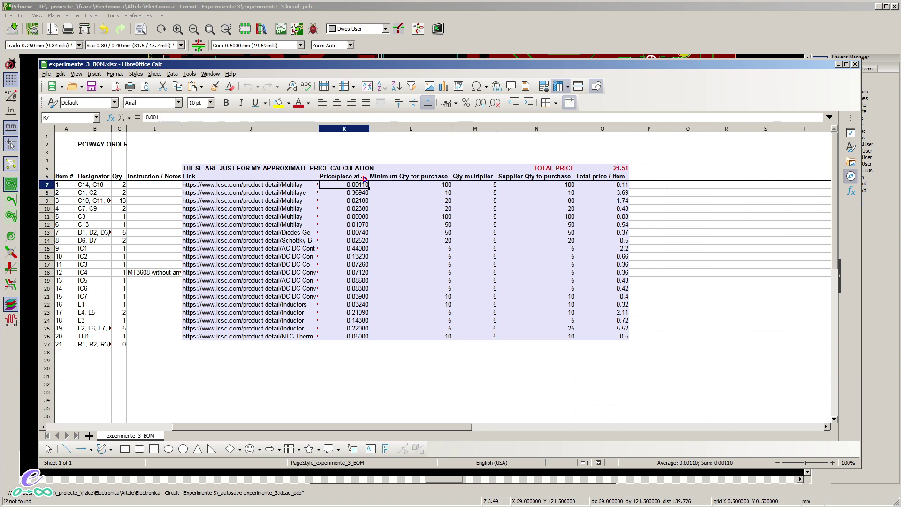
pyautogui.click(436, 186)
pyautogui.click(422, 179)
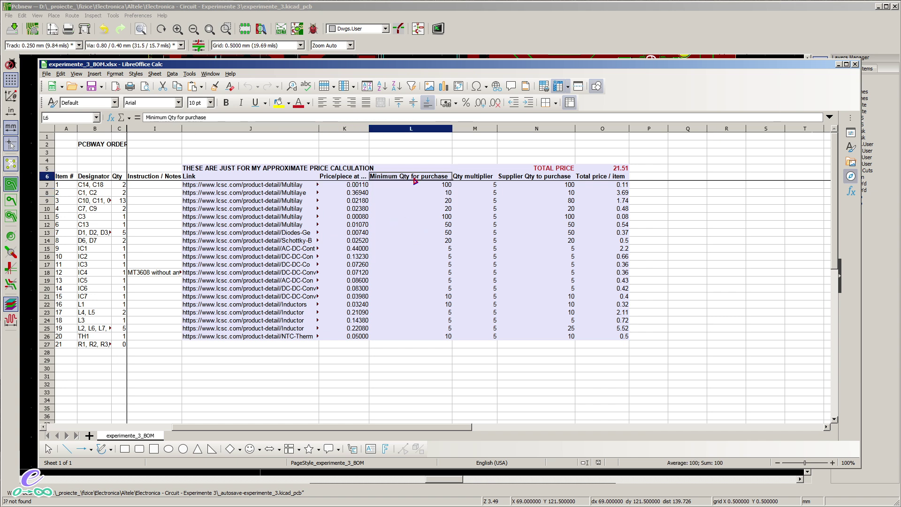
pyautogui.press('Down')
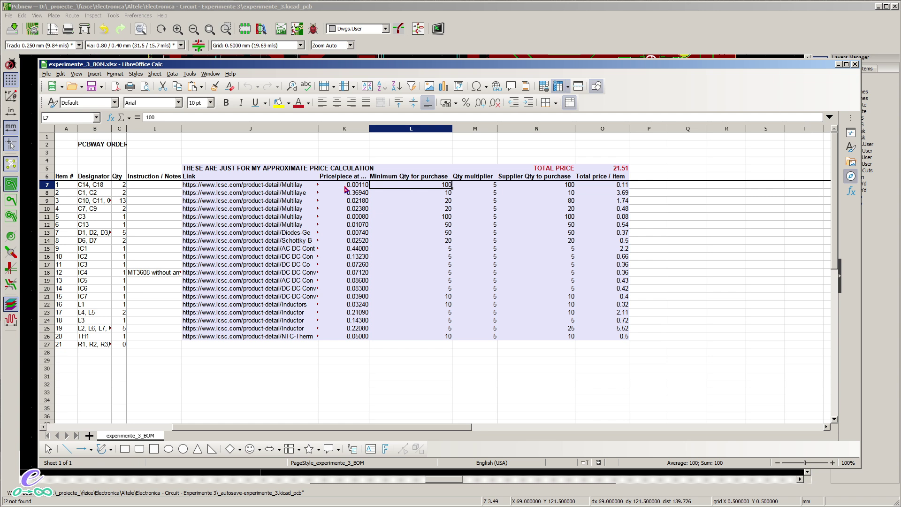
pyautogui.click(350, 201)
pyautogui.click(399, 201)
pyautogui.click(407, 190)
pyautogui.click(382, 185)
pyautogui.click(362, 186)
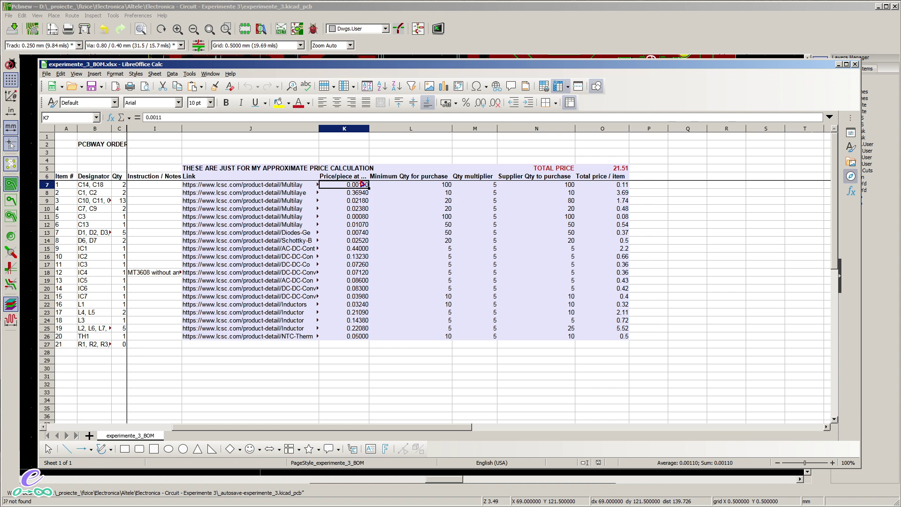
pyautogui.click(446, 188)
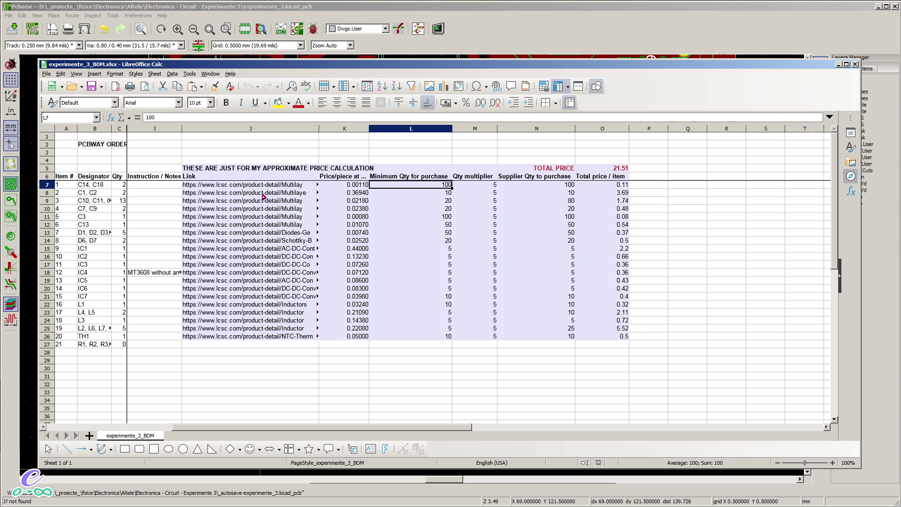
# Review the Qty multiplier and Supplier Qty to purchase columns, and inspect the supplier quantity formula in N7
pyautogui.click(476, 186)
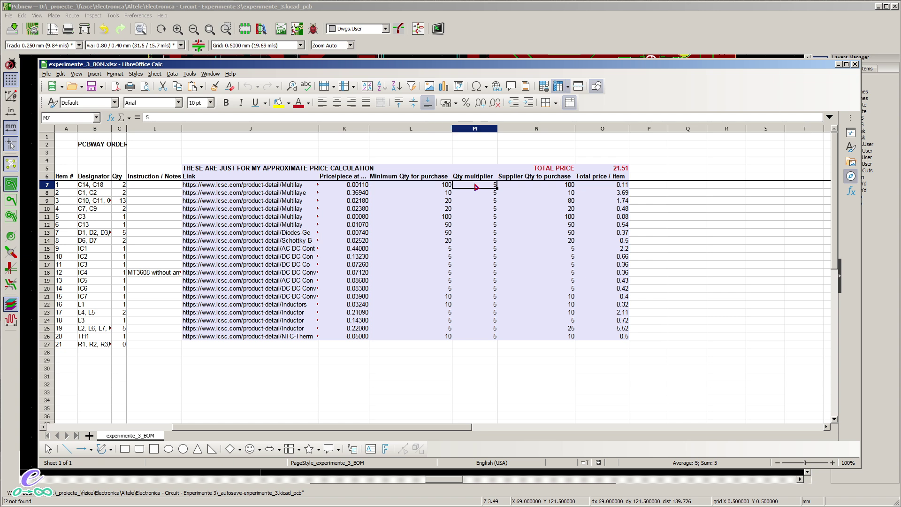
pyautogui.moveTo(486, 186); pyautogui.dragTo(486, 297)
pyautogui.click(535, 297)
pyautogui.moveTo(493, 179); pyautogui.dragTo(549, 320)
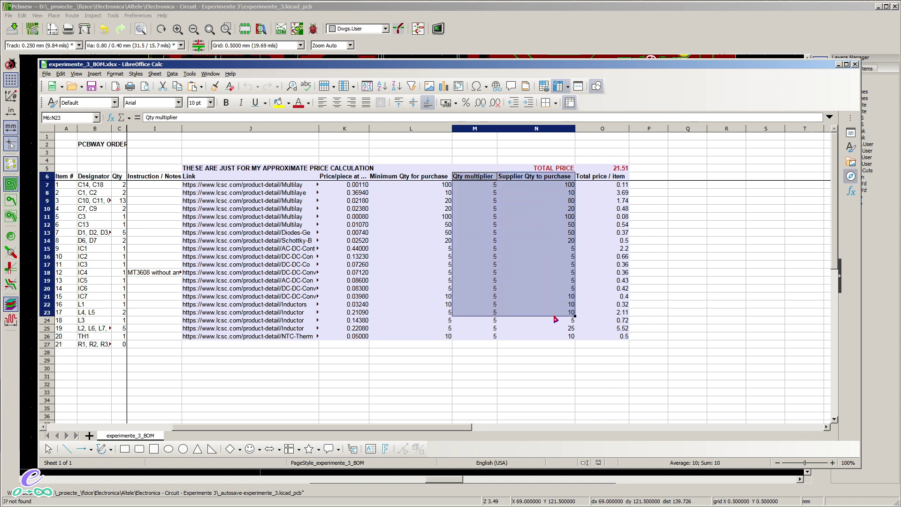
pyautogui.click(533, 237)
pyautogui.click(525, 210)
pyautogui.click(515, 189)
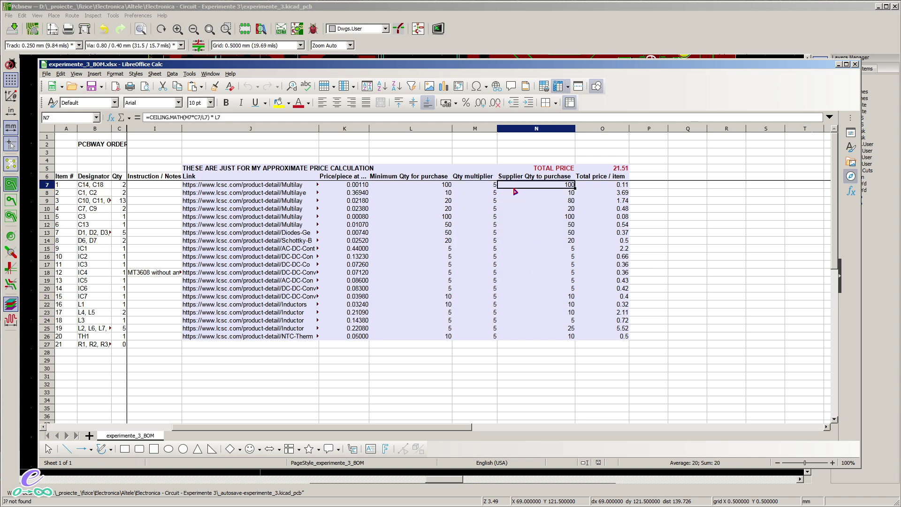
# Recheck the Supplier Qty to purchase heading and first rows against the product link of C14, C18
pyautogui.click(605, 179)
pyautogui.click(530, 180)
pyautogui.click(549, 189)
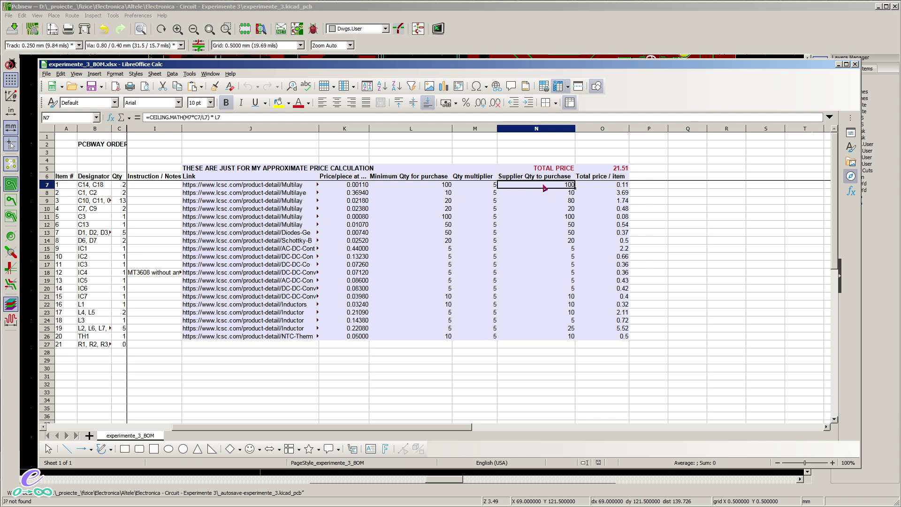
pyautogui.moveTo(526, 178); pyautogui.dragTo(554, 194)
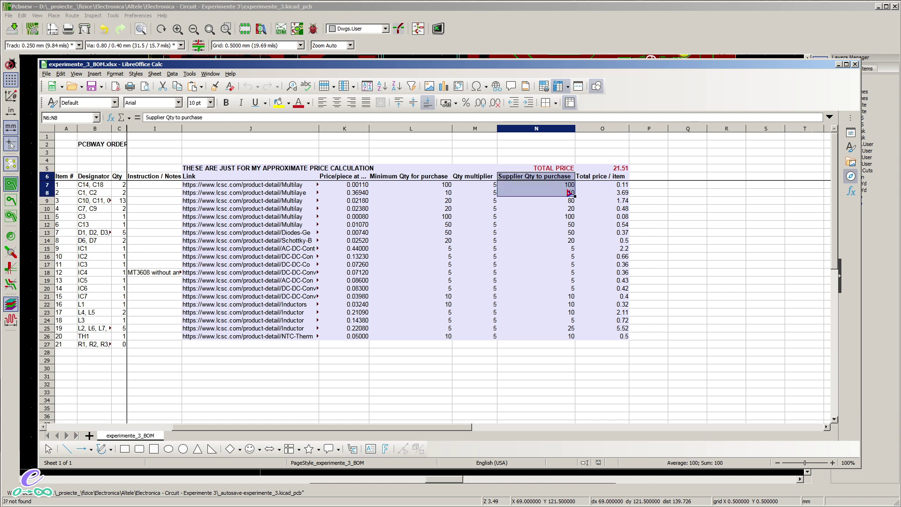
pyautogui.click(209, 186)
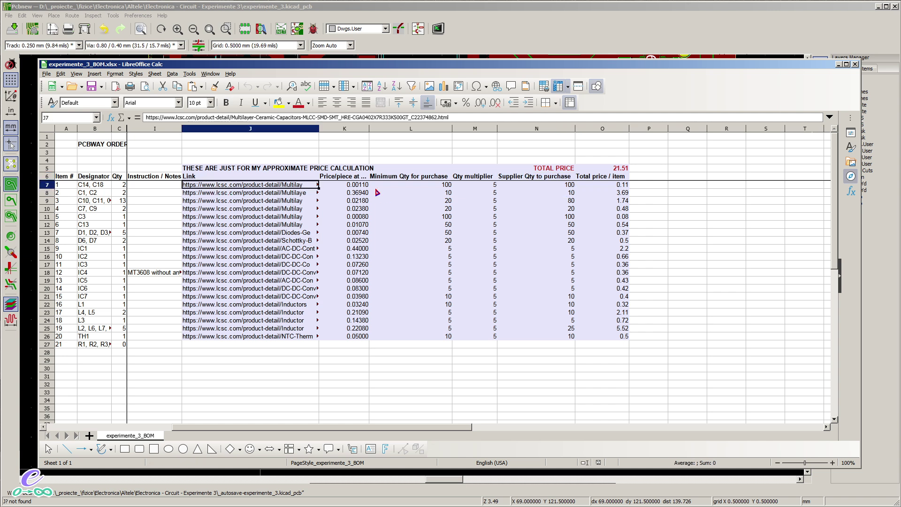
# Review the Total price / item column, and inspect the formulas in O7 and the TOTAL PRICE cell O5
pyautogui.moveTo(605, 179); pyautogui.dragTo(610, 321)
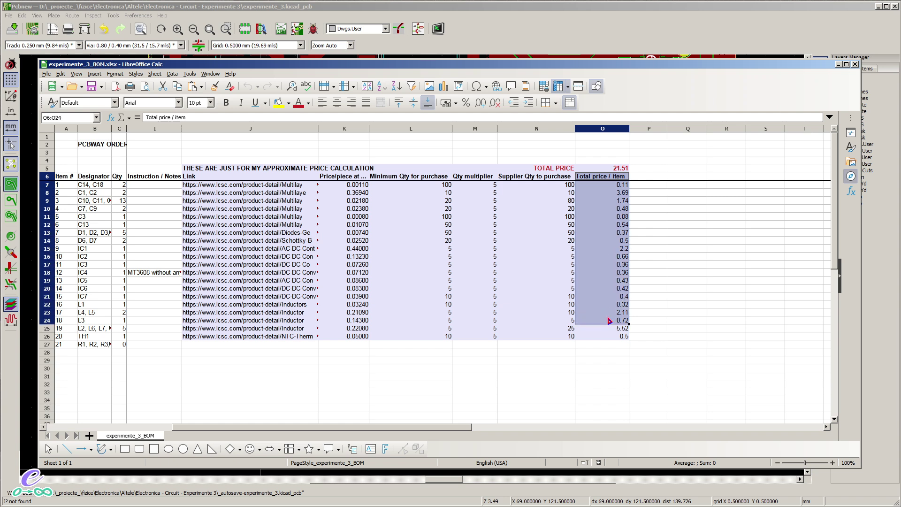
pyautogui.click(605, 217)
pyautogui.click(618, 186)
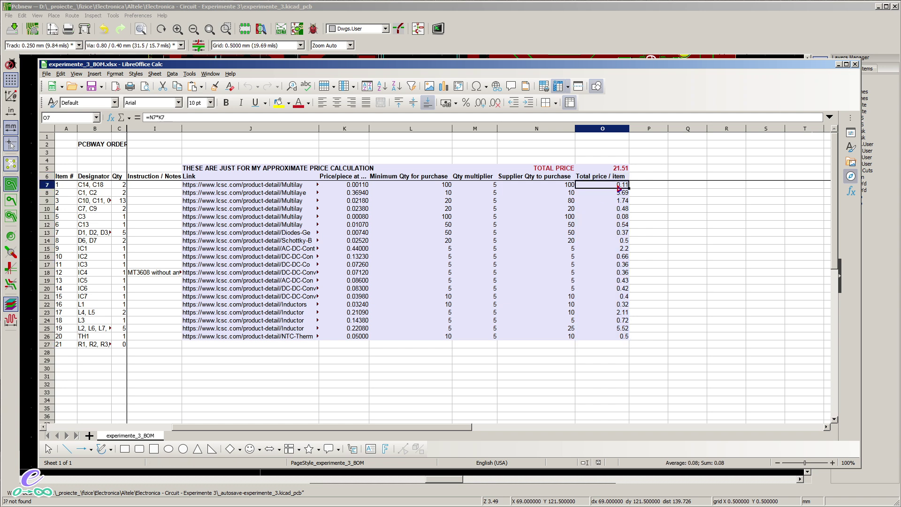
pyautogui.click(563, 170)
pyautogui.click(621, 170)
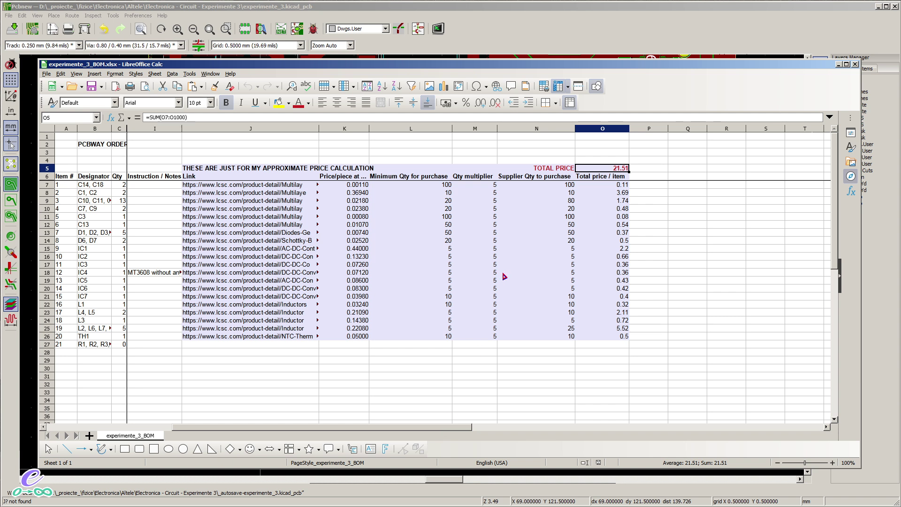
# Review the Qty multiplier values against the supplier quantities and item prices, and return to the designators of the C1, C2 row
pyautogui.click(471, 177)
pyautogui.moveTo(470, 188); pyautogui.dragTo(484, 340)
pyautogui.click(485, 340)
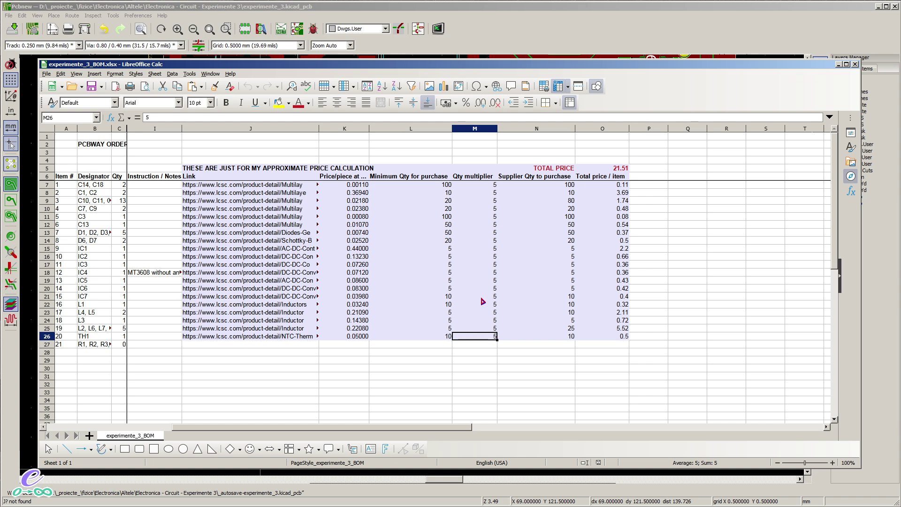
pyautogui.moveTo(480, 186); pyautogui.dragTo(487, 338)
pyautogui.click(561, 296)
pyautogui.click(562, 249)
pyautogui.click(563, 216)
pyautogui.click(602, 216)
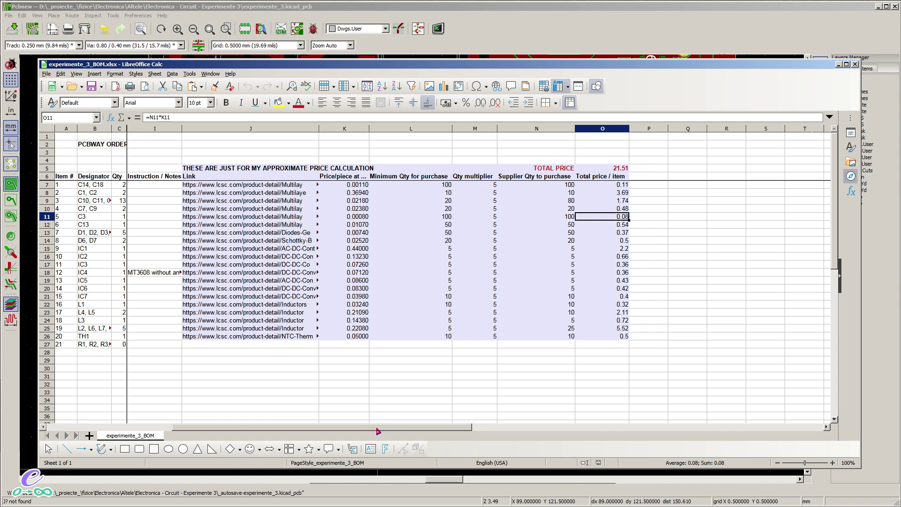
pyautogui.moveTo(378, 428); pyautogui.dragTo(262, 428)
pyautogui.click(88, 194)
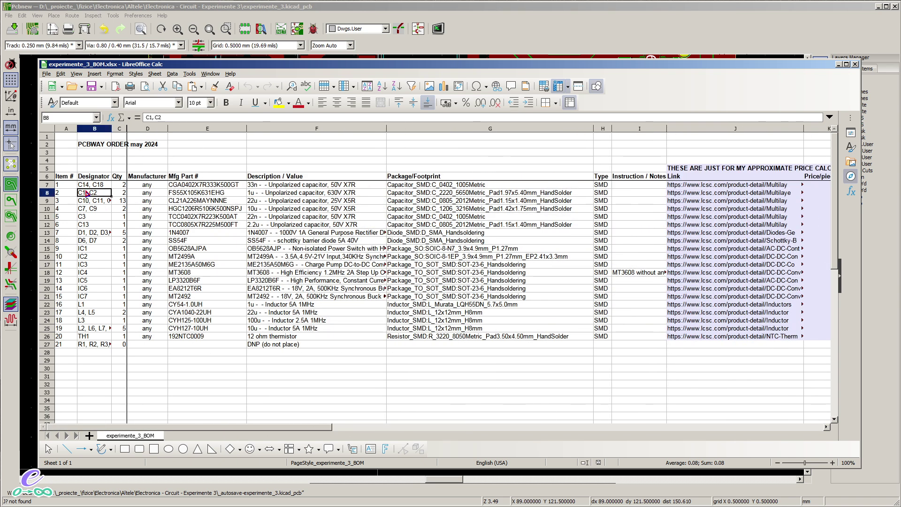
# Check the C7, C9 designators and the C3 description in the BOM, and switch to the experimente_3 schematic in Eeschema
pyautogui.click(86, 209)
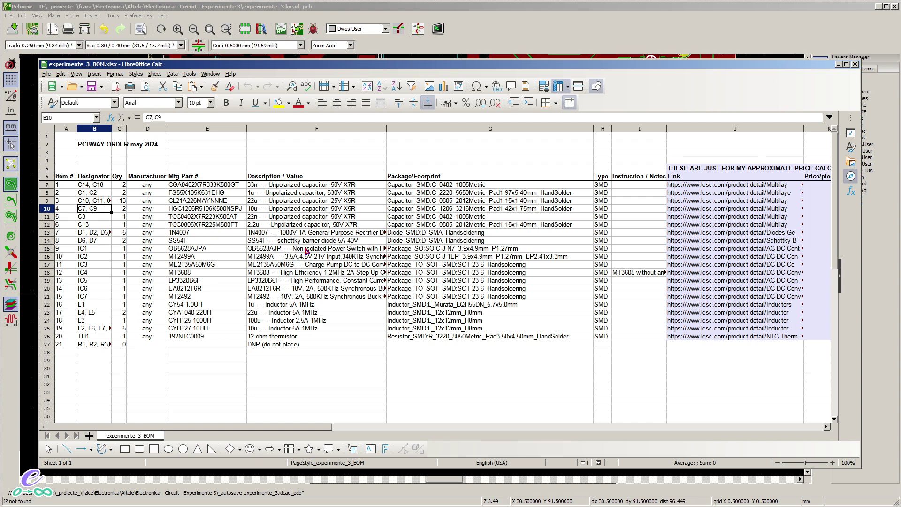
pyautogui.click(319, 218)
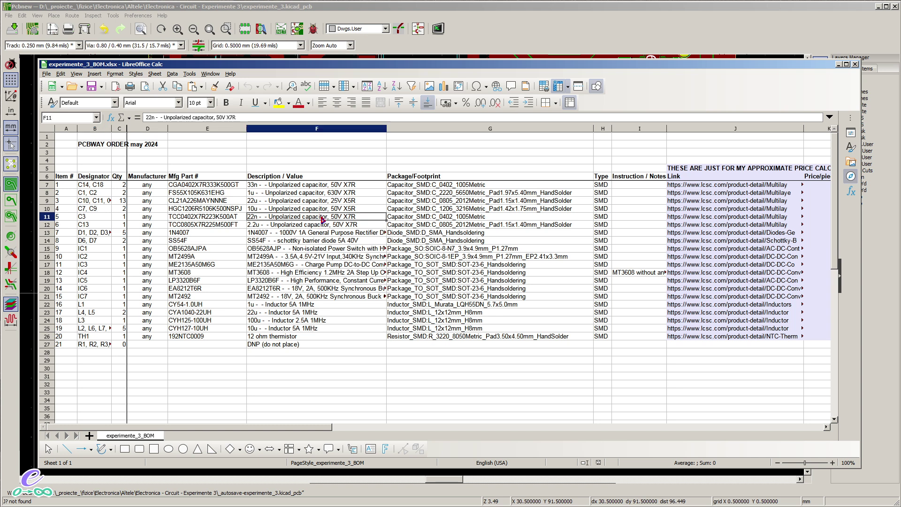
pyautogui.click(839, 64)
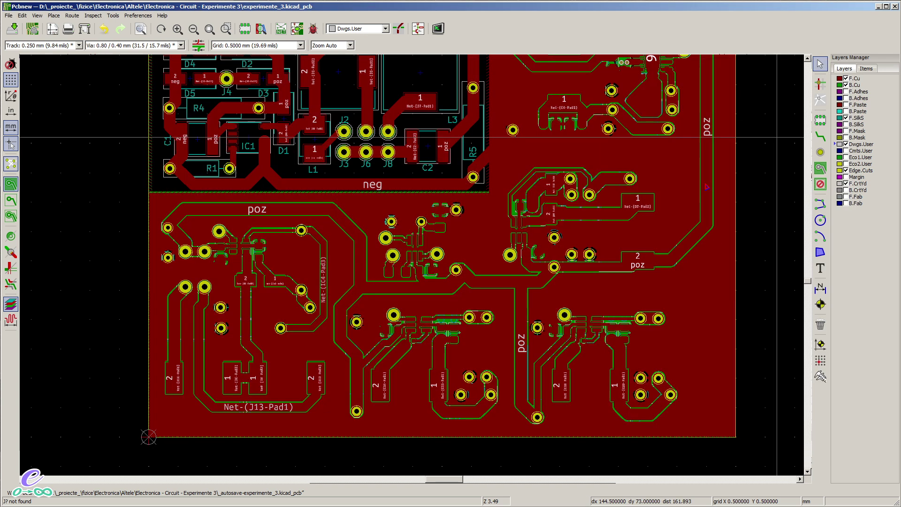
pyautogui.click(878, 6)
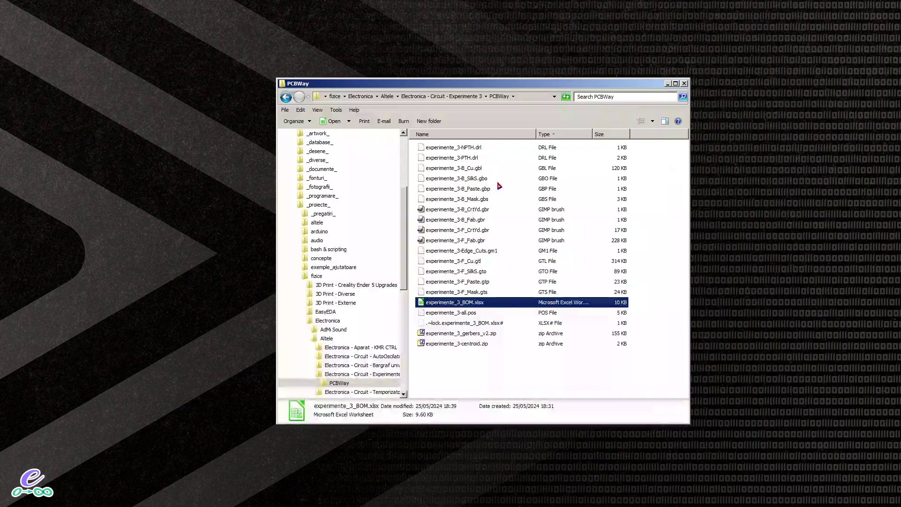
pyautogui.click(674, 173)
pyautogui.click(666, 84)
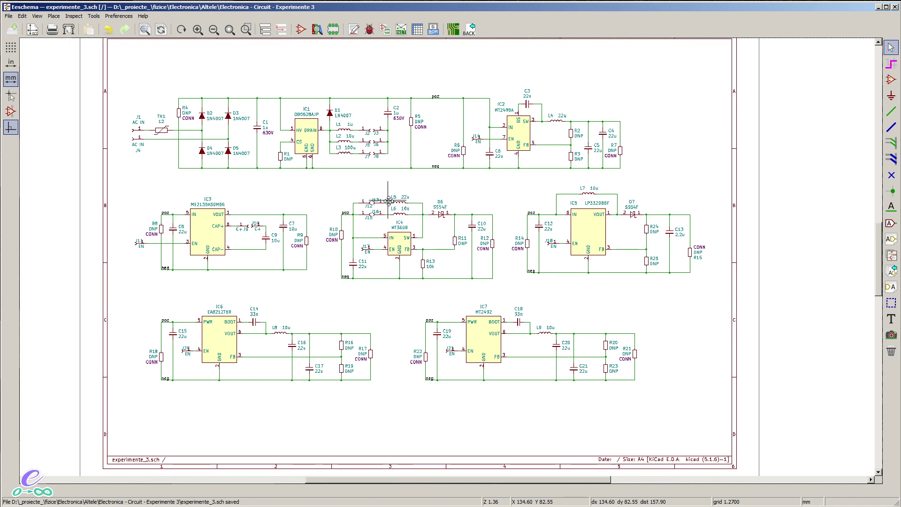
# Open the Bill of Material generator, review the PCBWAY_BOM plugin and its command line, and close it
pyautogui.click(9, 16)
pyautogui.moveTo(47, 116)
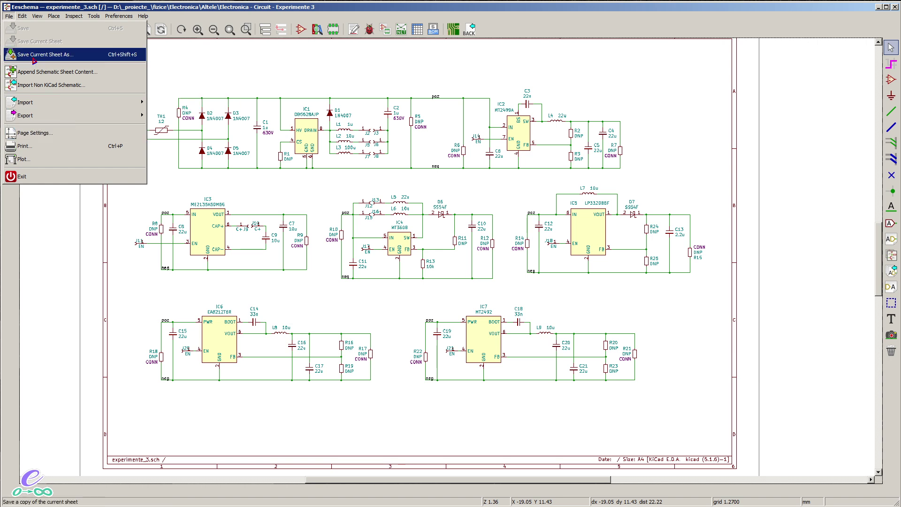
pyautogui.moveTo(88, 18)
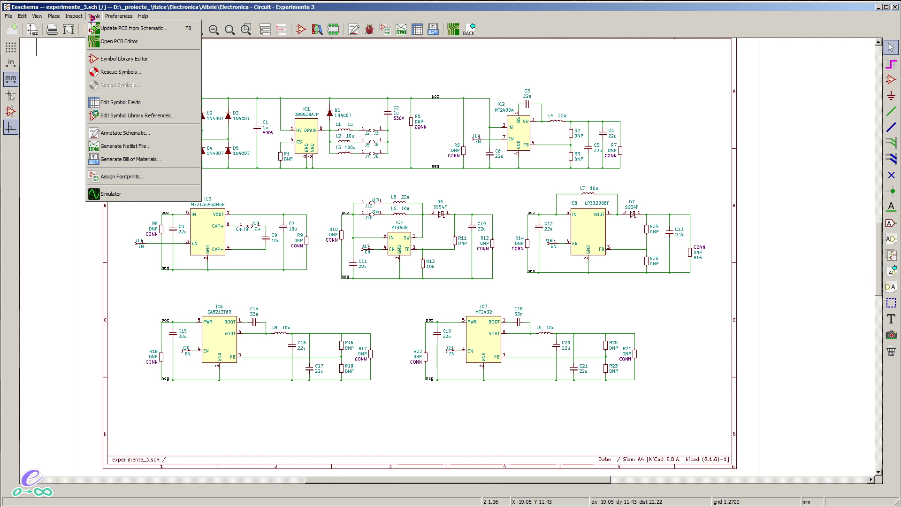
pyautogui.click(118, 160)
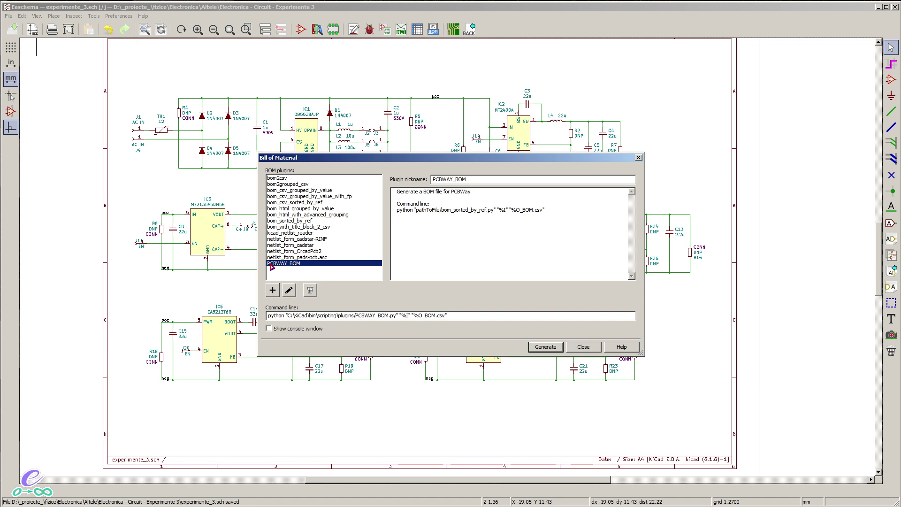
pyautogui.click(583, 347)
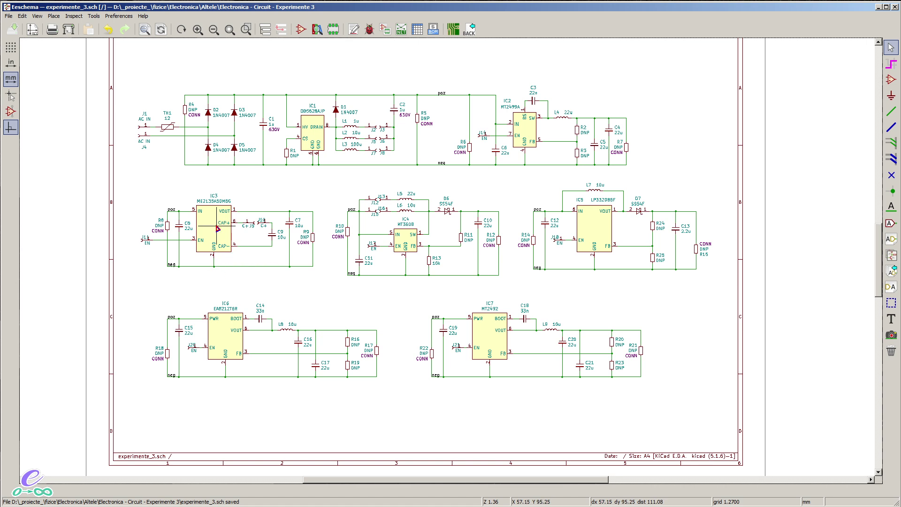
# Open the symbol properties of IC3 and inspect the full product link in its LNK field
pyautogui.doubleClick(218, 228)
pyautogui.click(362, 235)
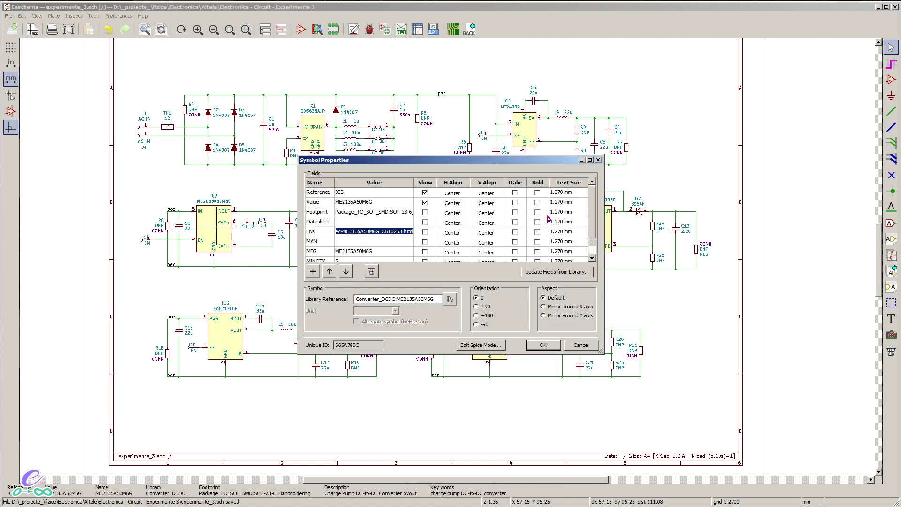
pyautogui.scroll(-1, 593, 216)
pyautogui.scroll(-1, 594, 216)
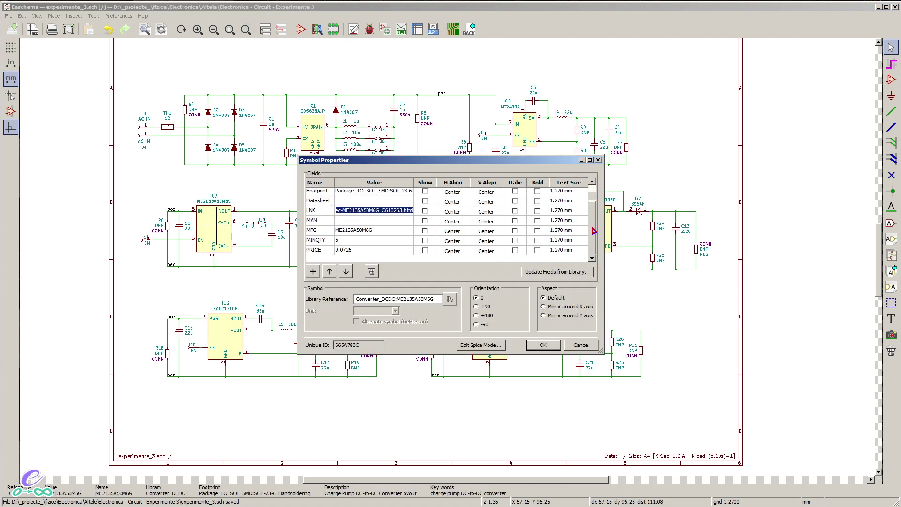
pyautogui.click(353, 212)
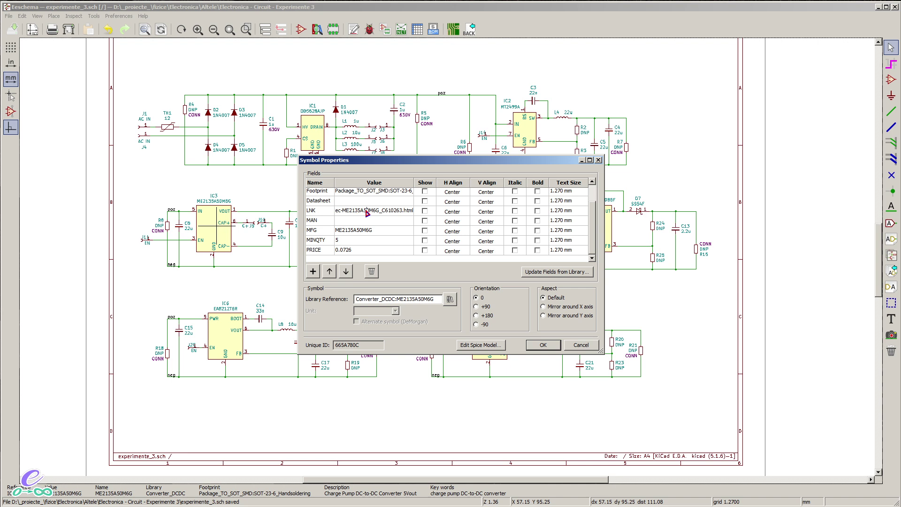
pyautogui.moveTo(365, 214); pyautogui.dragTo(330, 214)
pyautogui.click(355, 214)
# Go through IC3's custom field names LNK, MAN, MFG, MINQTY and PRICE
pyautogui.click(318, 214)
pyautogui.click(321, 222)
pyautogui.click(322, 234)
pyautogui.click(324, 241)
pyautogui.click(325, 252)
pyautogui.click(324, 243)
pyautogui.click(321, 233)
pyautogui.click(321, 222)
pyautogui.click(320, 213)
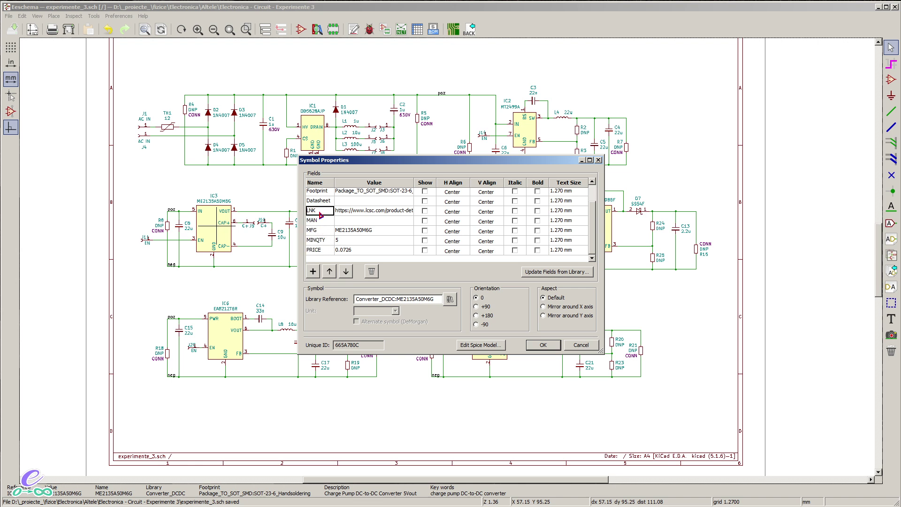
pyautogui.click(324, 214)
# Show a capture of IC3's fields table in IrfanView, enlarge it to 250%, and put it away
pyautogui.click(242, 197)
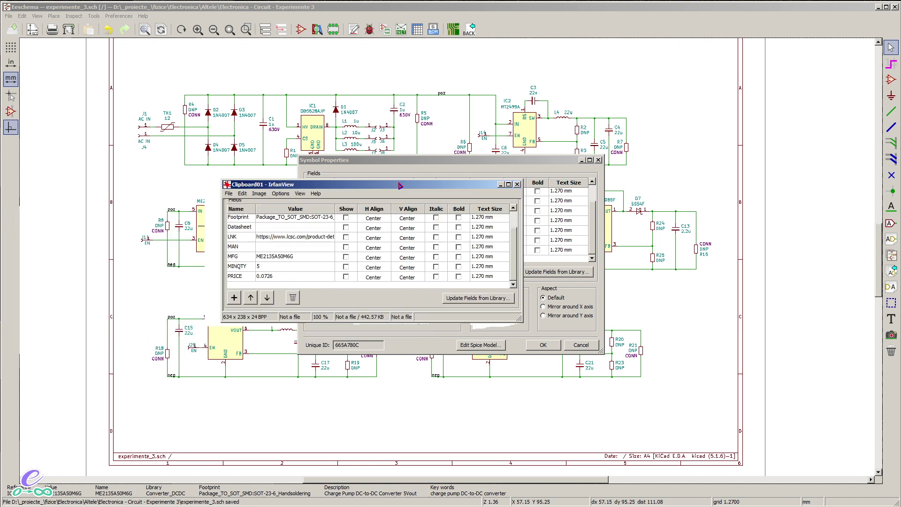
pyautogui.moveTo(399, 178); pyautogui.dragTo(484, 127)
pyautogui.hotkey('ctrl', 'r')
pyautogui.write('250')
pyautogui.press('Return')
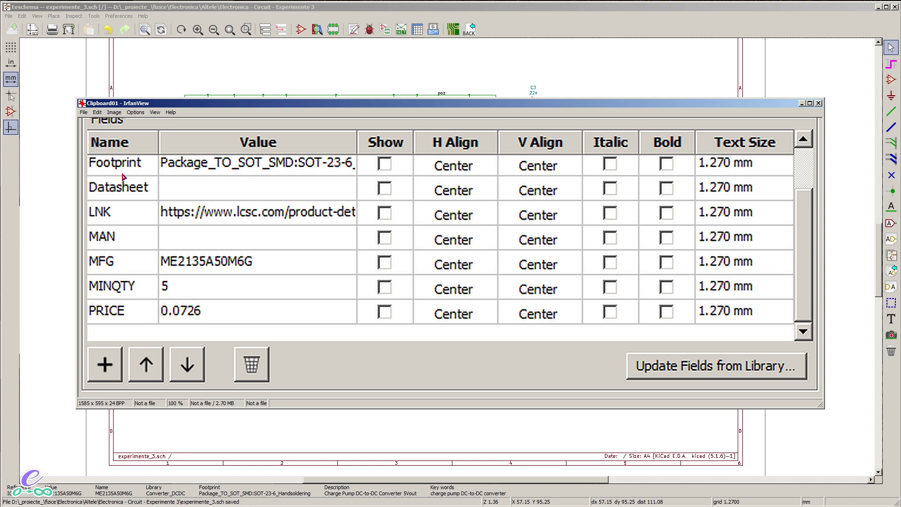
pyautogui.click(802, 103)
# Review IC3's Reference and Value fields, and return to the custom fields at the end of the table
pyautogui.moveTo(593, 222); pyautogui.dragTo(593, 207)
pyautogui.click(348, 193)
pyautogui.click(352, 202)
pyautogui.click(376, 203)
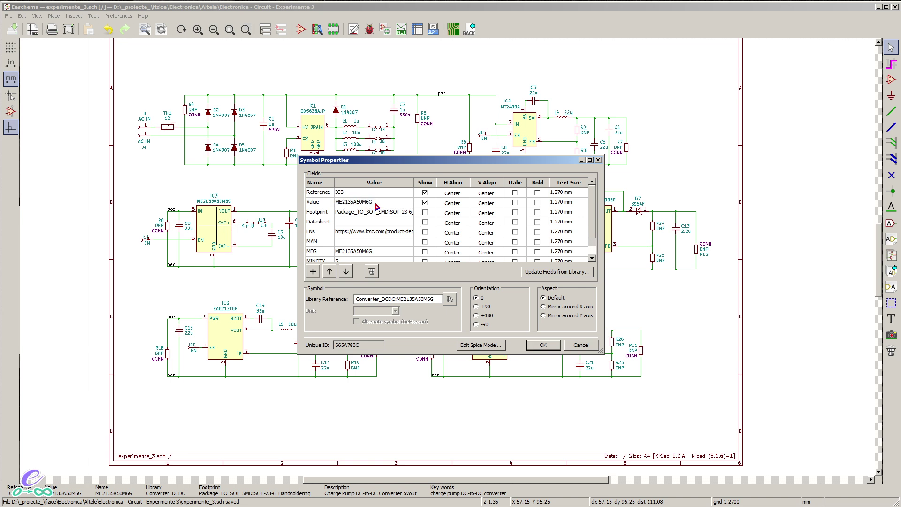
pyautogui.moveTo(594, 206); pyautogui.dragTo(593, 232)
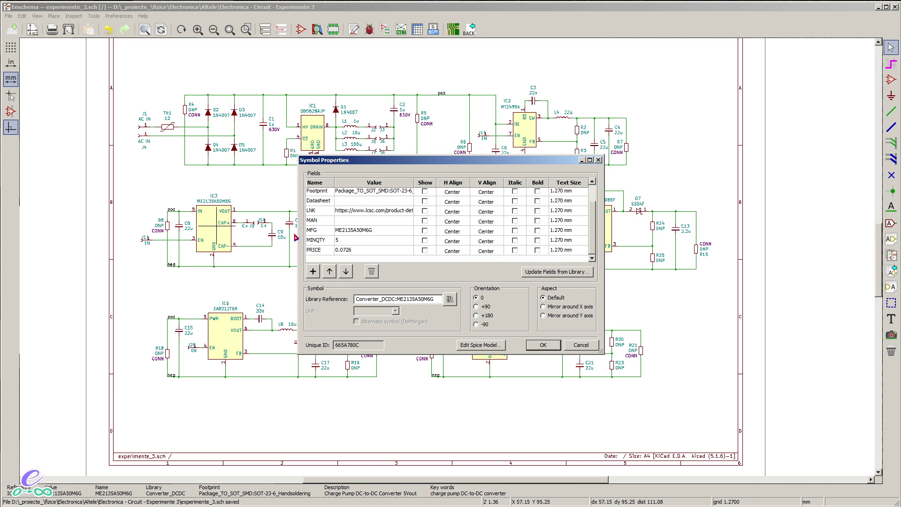
# Add three test fields to IC3, named dergegerg, ergergerg and ergergerg
pyautogui.click(313, 272)
pyautogui.write('dergeg')
pyautogui.click(313, 271)
pyautogui.write('ergergerg')
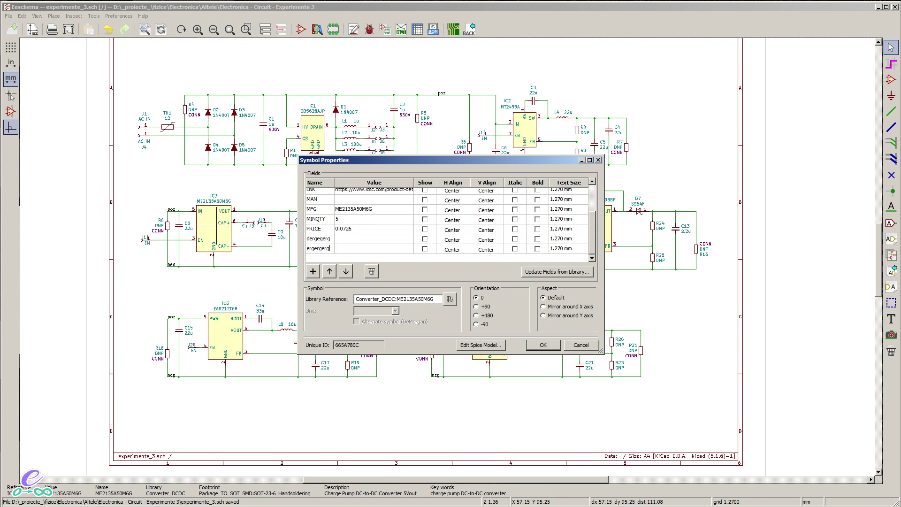
pyautogui.click(313, 271)
pyautogui.write('ergerg')
pyautogui.click(353, 241)
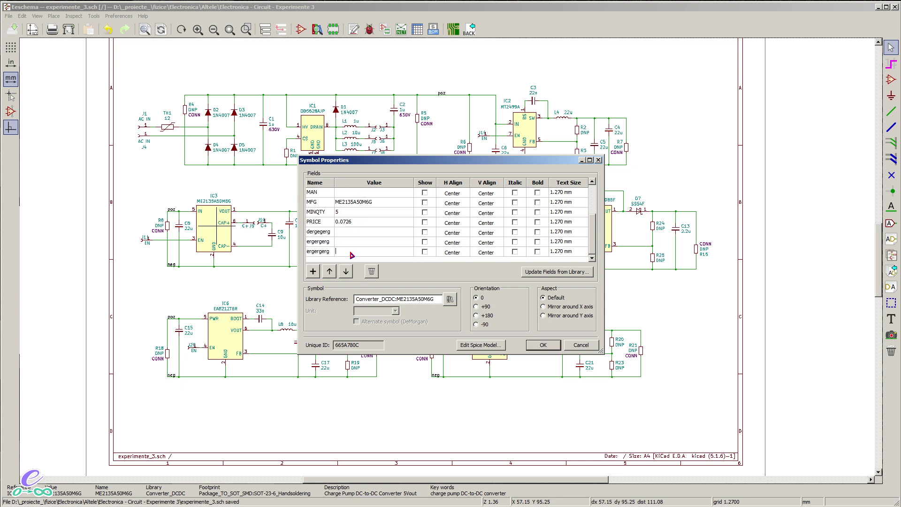
# Delete the three test fields dergegerg, ergergerg and ergergerg from IC3
pyautogui.click(323, 254)
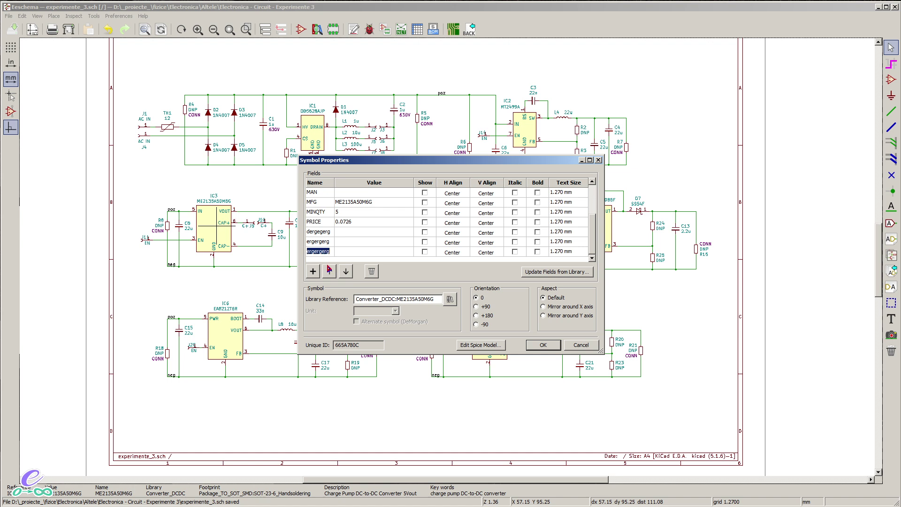
pyautogui.click(375, 271)
pyautogui.click(332, 252)
pyautogui.click(377, 272)
pyautogui.click(334, 254)
pyautogui.click(371, 272)
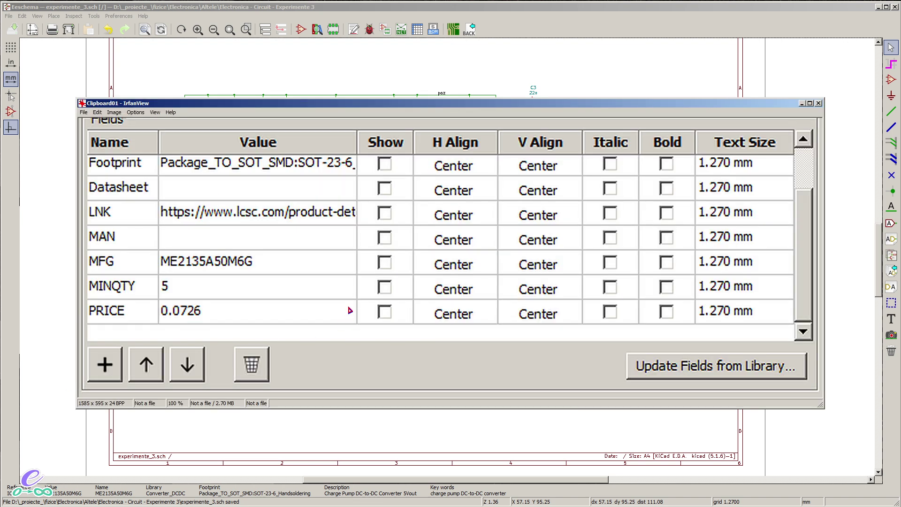
# Mark the custom field names and the LNK and MAN entries on the enlarged fields capture to examine them
pyautogui.moveTo(158, 201); pyautogui.dragTo(78, 335)
pyautogui.click(91, 219)
pyautogui.moveTo(162, 202); pyautogui.dragTo(355, 230)
pyautogui.click(354, 230)
pyautogui.moveTo(160, 228); pyautogui.dragTo(89, 259)
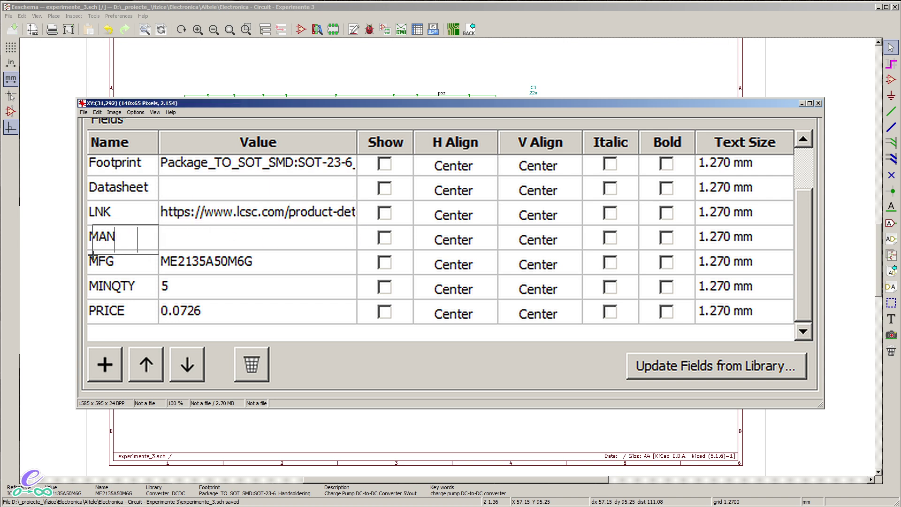
pyautogui.click(211, 250)
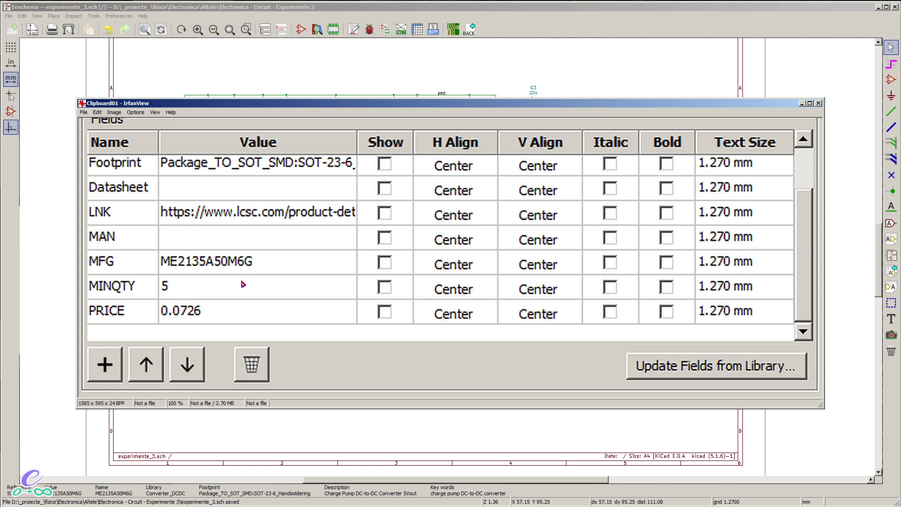
# Mark the MFG, MINQTY and PRICE entries on the enlarged fields capture to examine them, and put the capture away
pyautogui.moveTo(83, 248); pyautogui.dragTo(270, 281)
pyautogui.click(170, 276)
pyautogui.click(290, 280)
pyautogui.moveTo(79, 275); pyautogui.dragTo(145, 298)
pyautogui.click(152, 290)
pyautogui.moveTo(158, 300); pyautogui.dragTo(212, 322)
pyautogui.moveTo(154, 278); pyautogui.dragTo(160, 298)
pyautogui.click(161, 298)
pyautogui.click(802, 103)
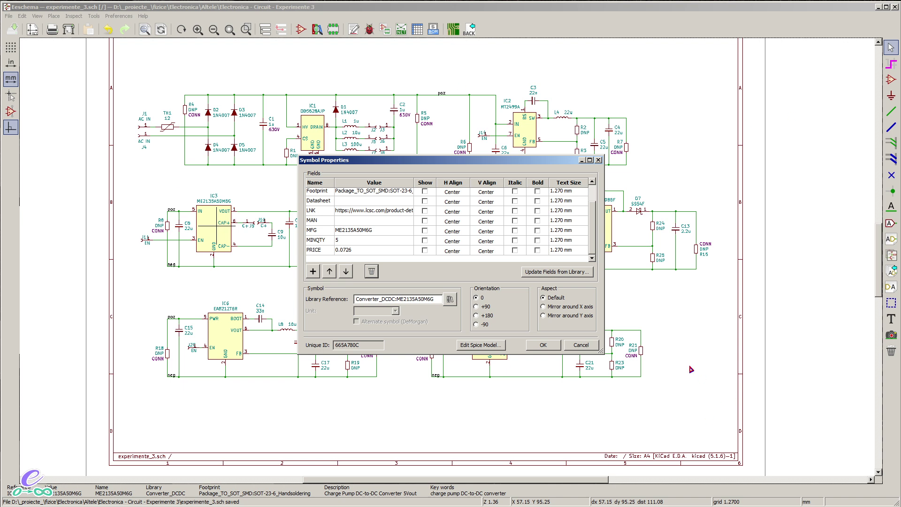
# Cancel IC3's symbol properties and generate the bill of materials with the PCBWAY_BOM plugin
pyautogui.click(581, 345)
pyautogui.click(93, 16)
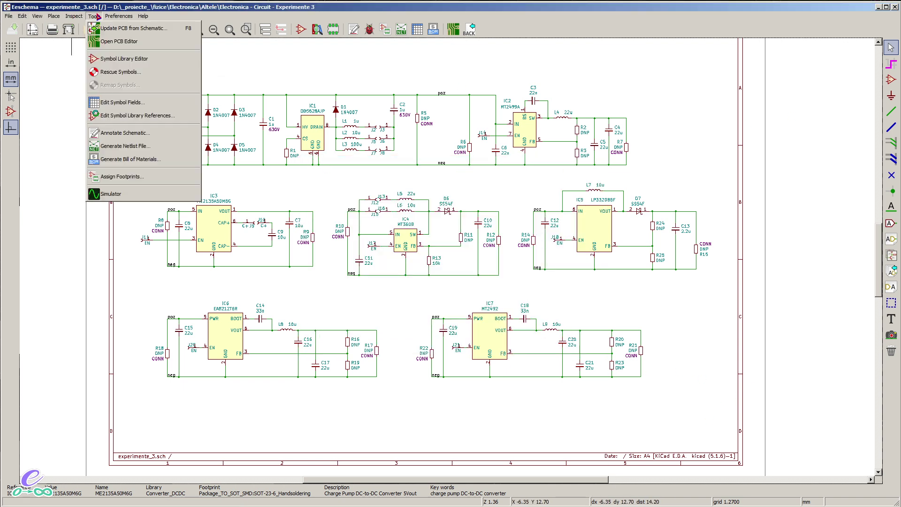
pyautogui.click(122, 160)
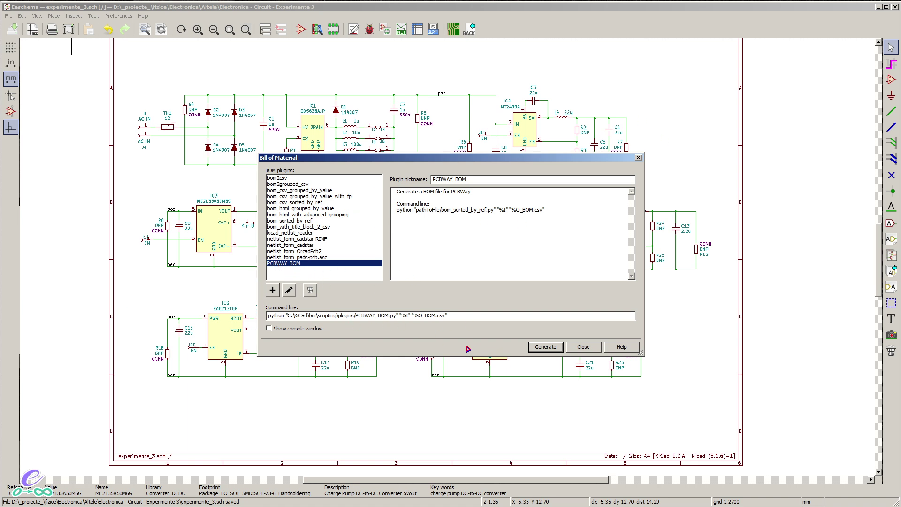
pyautogui.click(546, 348)
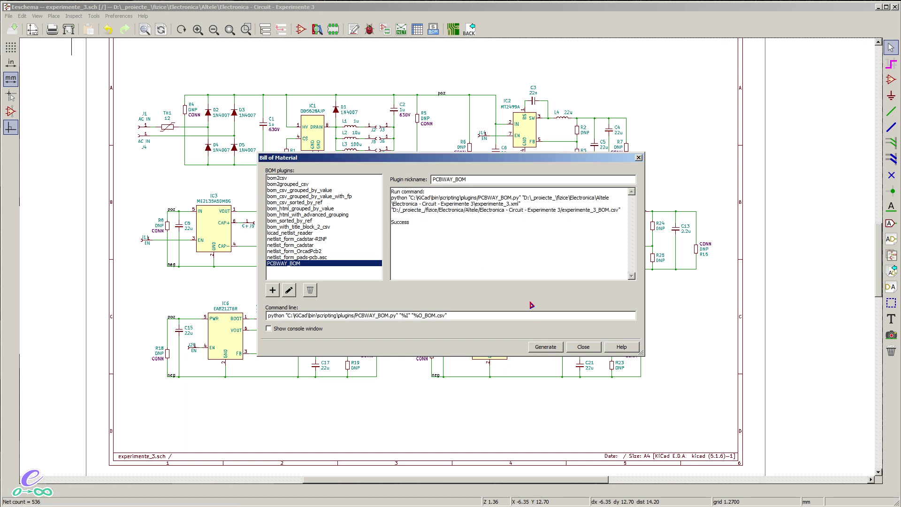
# Check the output path of experimente_3_BOM.csv and the XML source in the generator's log, and close the dialog
pyautogui.moveTo(619, 214); pyautogui.dragTo(563, 214)
pyautogui.click(559, 213)
pyautogui.click(568, 214)
pyautogui.moveTo(474, 207); pyautogui.dragTo(524, 207)
pyautogui.click(524, 207)
pyautogui.click(583, 347)
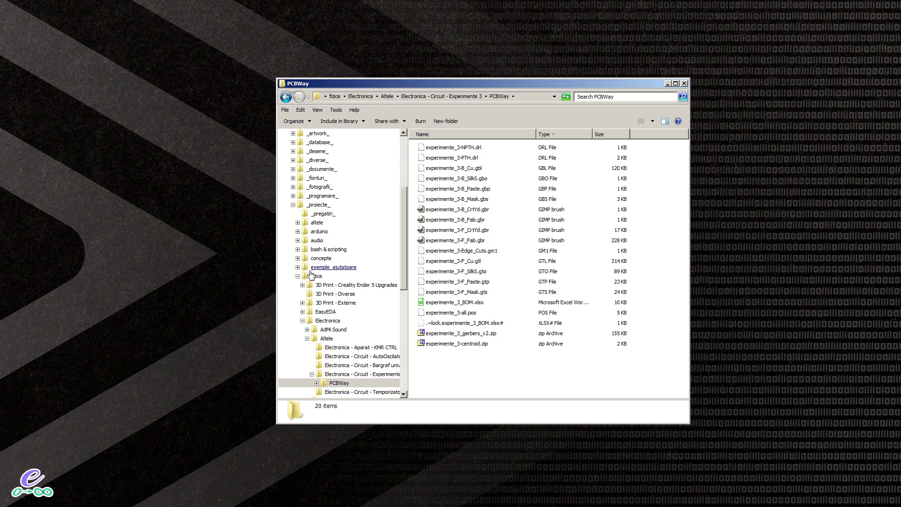
# Go to the folder Electronica - Circuit - Experimente 3 and open experimente_3_BOM.csv from it
pyautogui.click(471, 98)
pyautogui.click(469, 340)
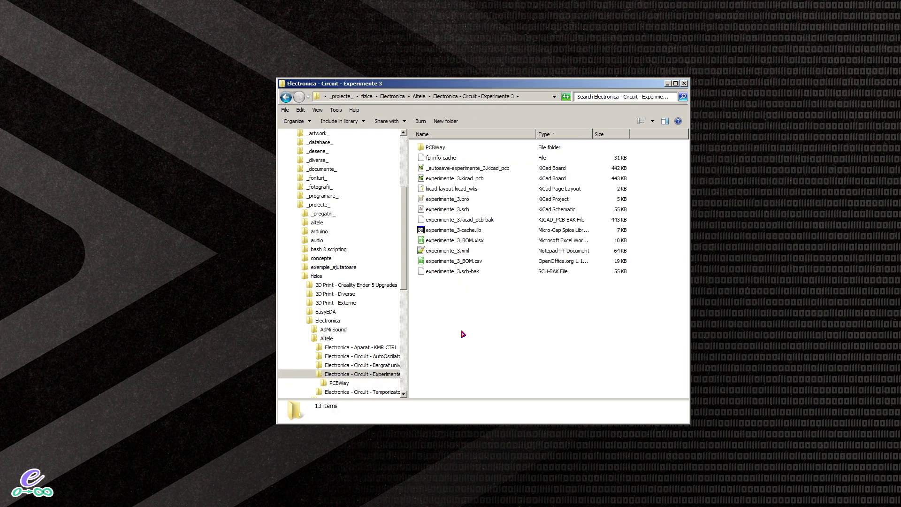
pyautogui.click(454, 251)
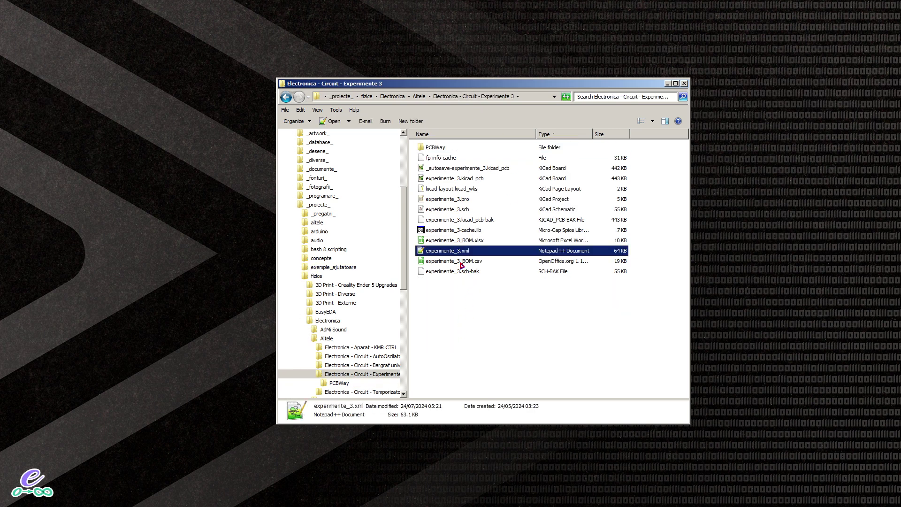
pyautogui.click(460, 262)
pyautogui.click(484, 289)
pyautogui.doubleClick(469, 262)
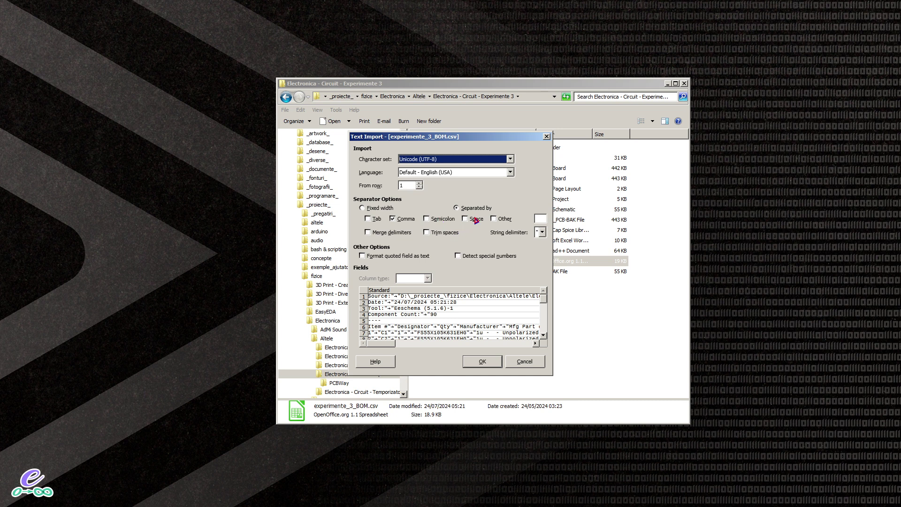
# Import experimente_3_BOM.csv with tab as the only separator and the column type set to Text
pyautogui.click(367, 219)
pyautogui.click(393, 218)
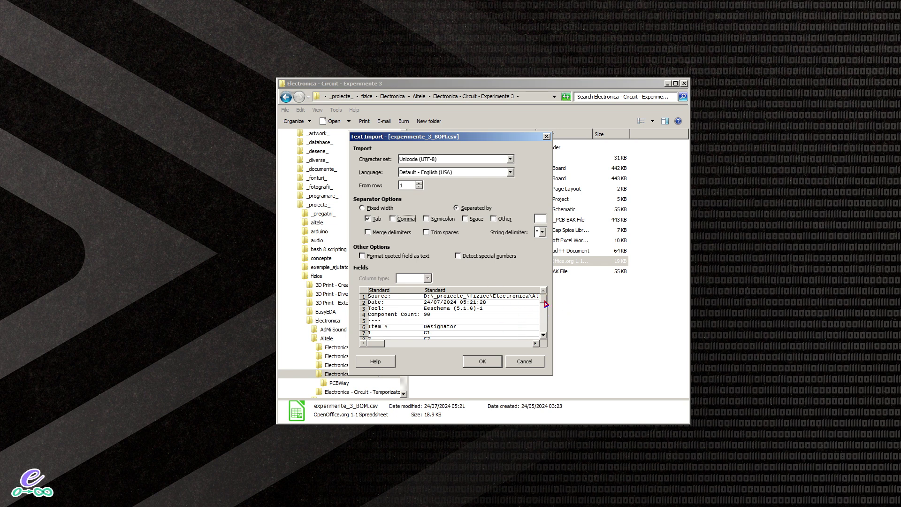
pyautogui.moveTo(545, 304); pyautogui.dragTo(533, 280)
pyautogui.click(469, 211)
pyautogui.click(374, 294)
pyautogui.click(413, 278)
pyautogui.click(413, 293)
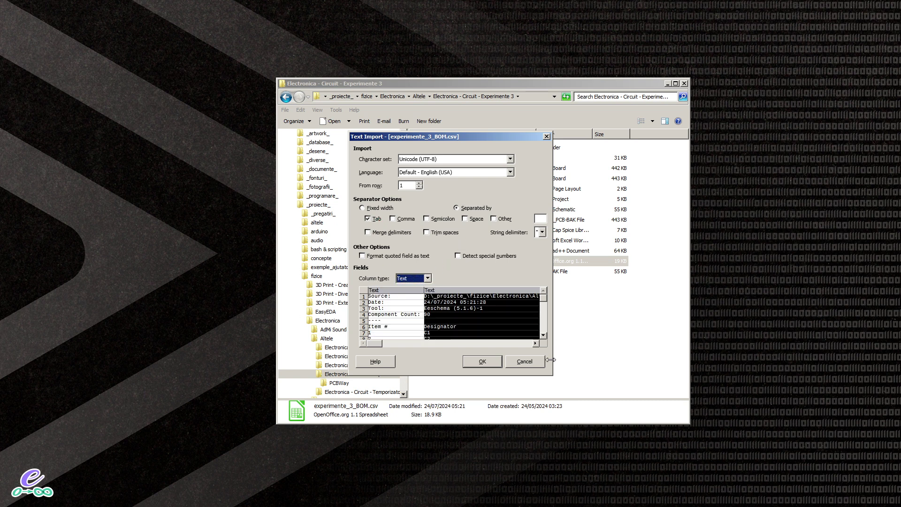
pyautogui.click(491, 362)
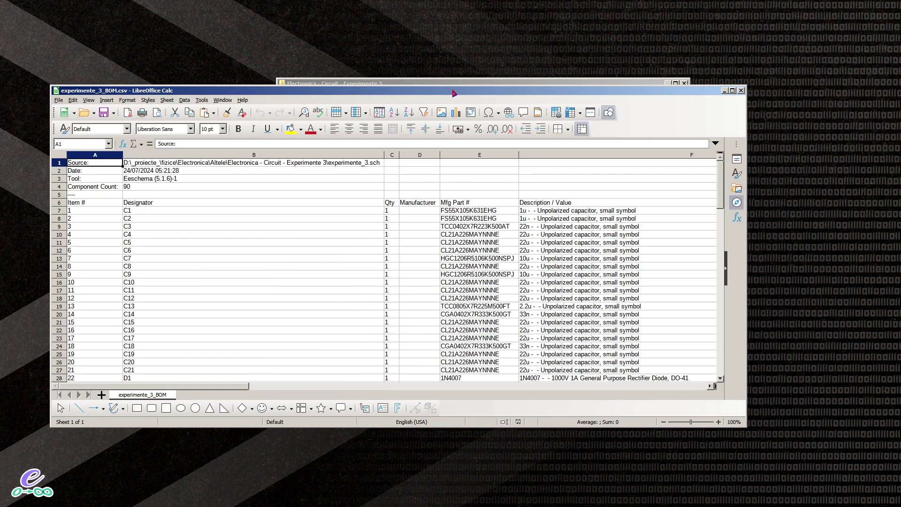
# Reposition the imported BOM spreadsheet's window and narrow its Designator column
pyautogui.moveTo(454, 93); pyautogui.dragTo(521, 86)
pyautogui.moveTo(451, 148); pyautogui.dragTo(245, 148)
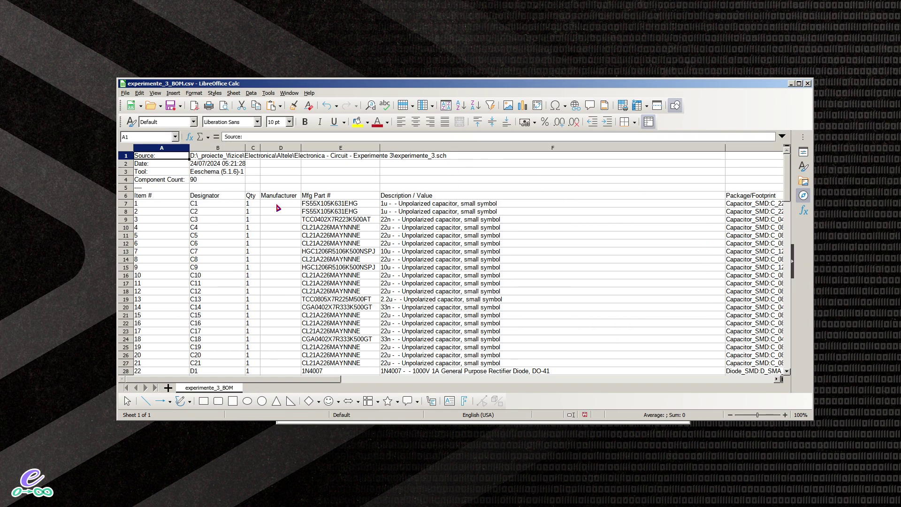
# Move and resize the experimente_3_BOM.csv window and place the experimente_3_BOM.xlsx window below it so both tables can be compared
pyautogui.moveTo(247, 84); pyautogui.dragTo(285, 18)
pyautogui.moveTo(850, 351); pyautogui.dragTo(877, 255)
pyautogui.scroll(-1, 578, 174)
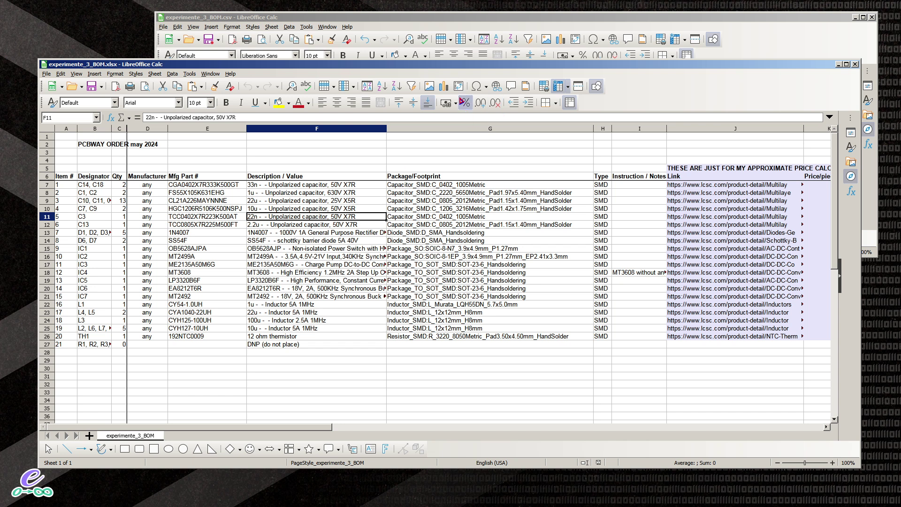
pyautogui.moveTo(465, 7); pyautogui.dragTo(464, 82)
pyautogui.moveTo(413, 73); pyautogui.dragTo(412, 182)
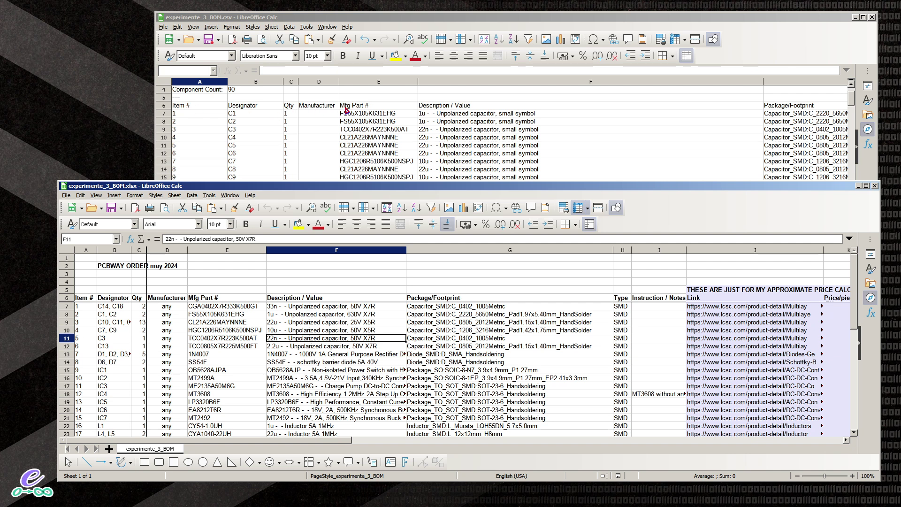
# Narrow the Description / Value and Package/Footprint columns of the CSV spreadsheet
pyautogui.click(427, 112)
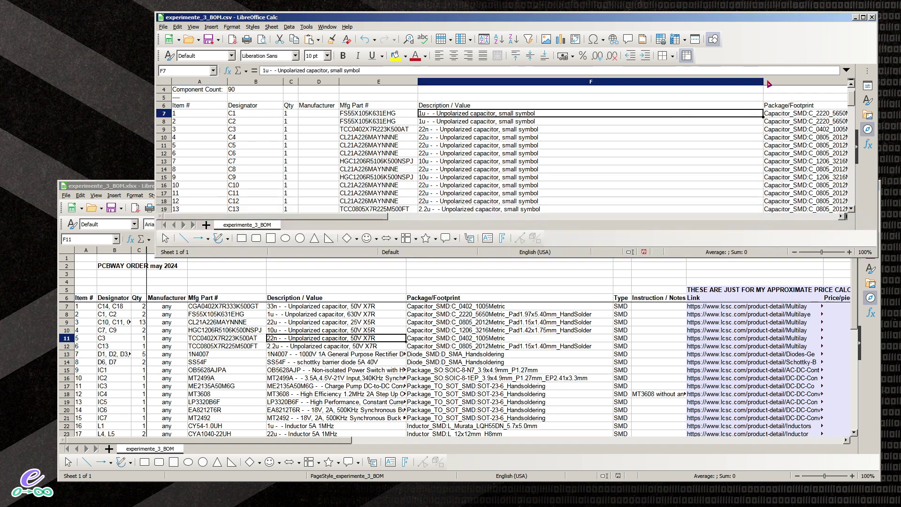
pyautogui.moveTo(763, 81); pyautogui.dragTo(562, 84)
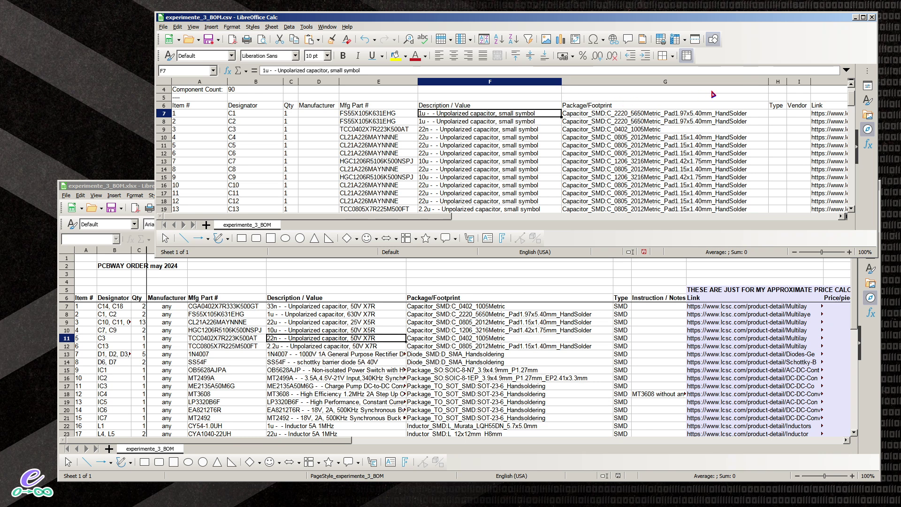
pyautogui.moveTo(769, 82); pyautogui.dragTo(668, 82)
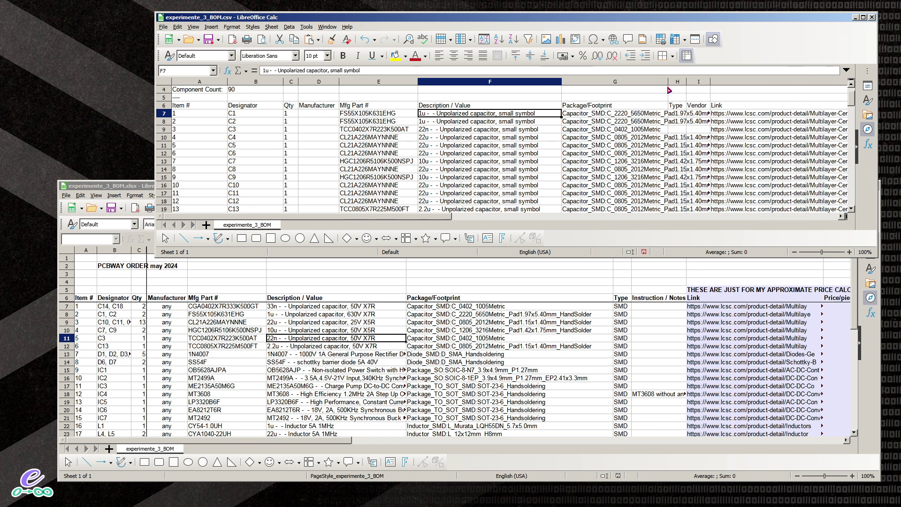
# Replace the Vendor header in cell I6 of the CSV spreadsheet with "instructiuni" and check the Manufacturer header
pyautogui.click(697, 106)
pyautogui.write('instructions')
pyautogui.press('Return')
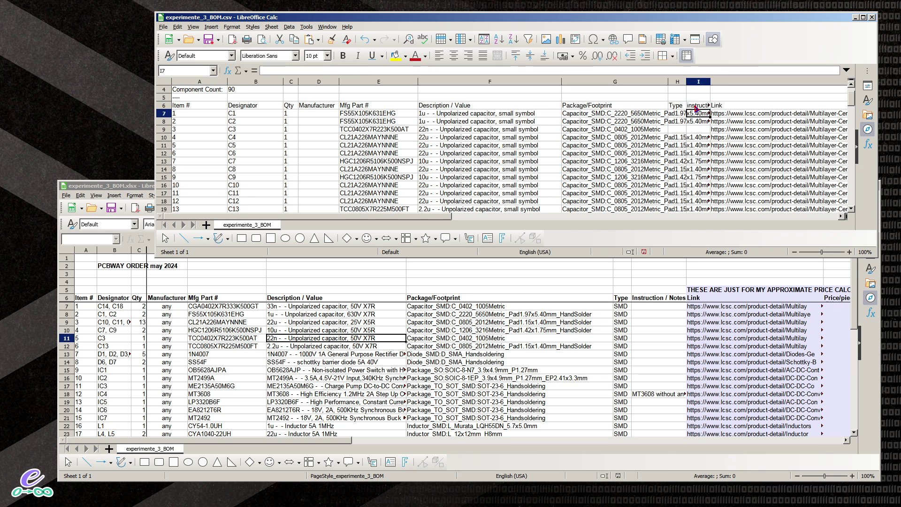
pyautogui.click(697, 107)
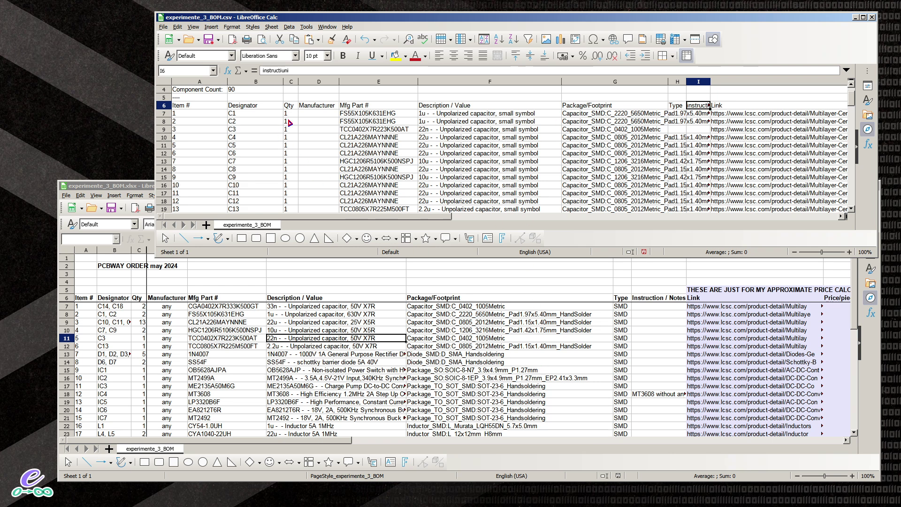
pyautogui.doubleClick(325, 107)
pyautogui.press('Return')
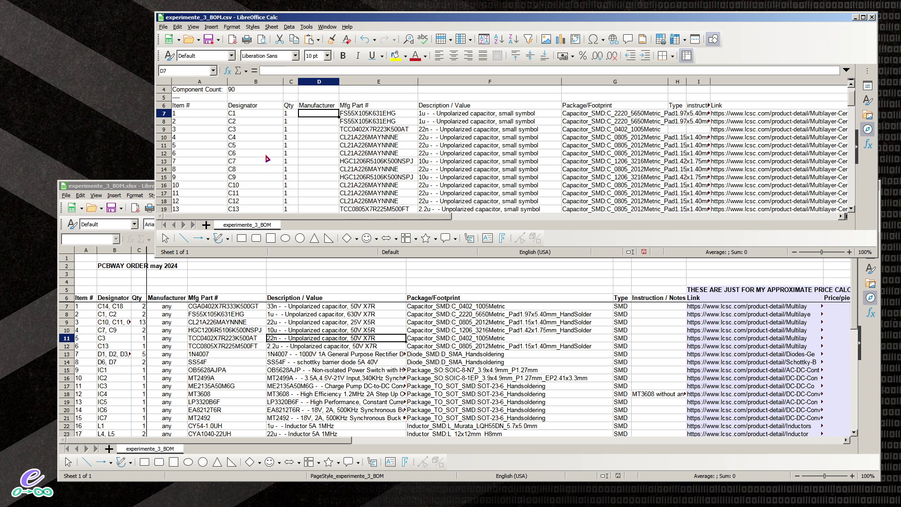
# Compare the CSV's Price/piece and Minimum Qty for purchase columns with the approximate price calculation columns of the XLSX order sheet
pyautogui.click(462, 217)
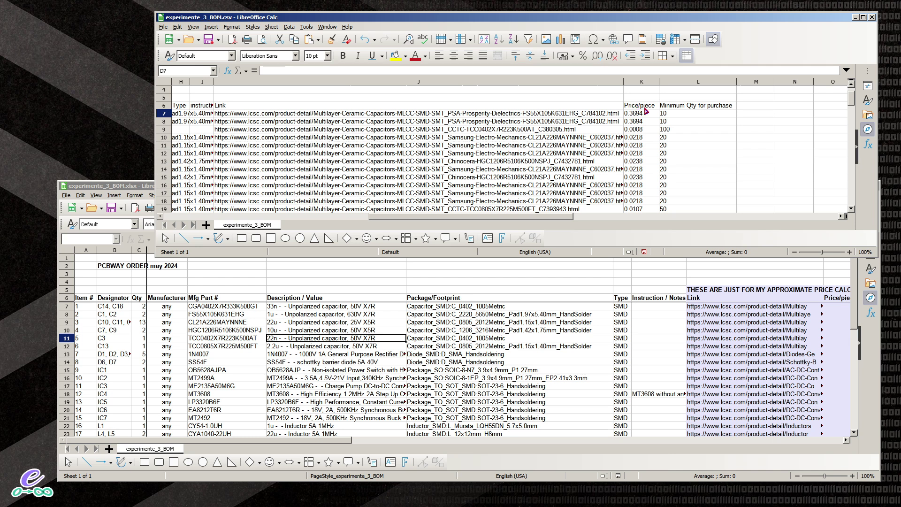
pyautogui.hscroll(2, 551, 213)
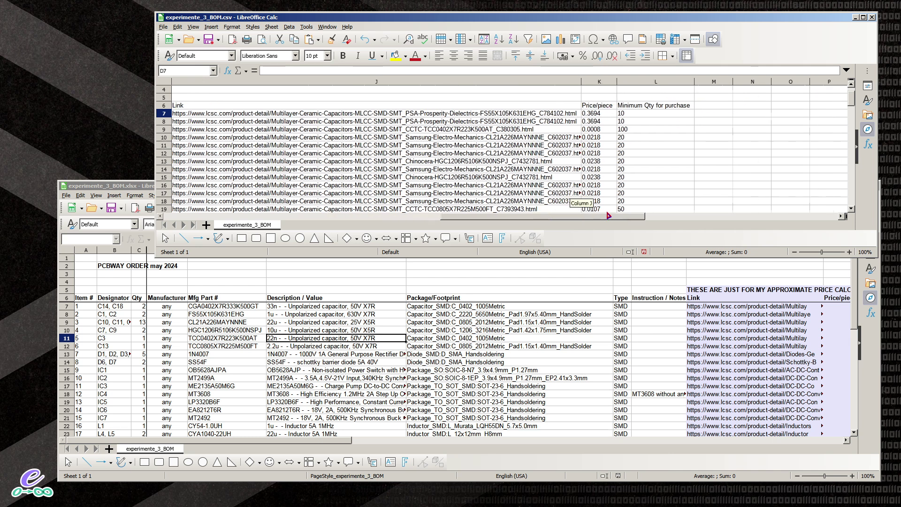
pyautogui.click(593, 83)
pyautogui.moveTo(593, 83); pyautogui.dragTo(657, 84)
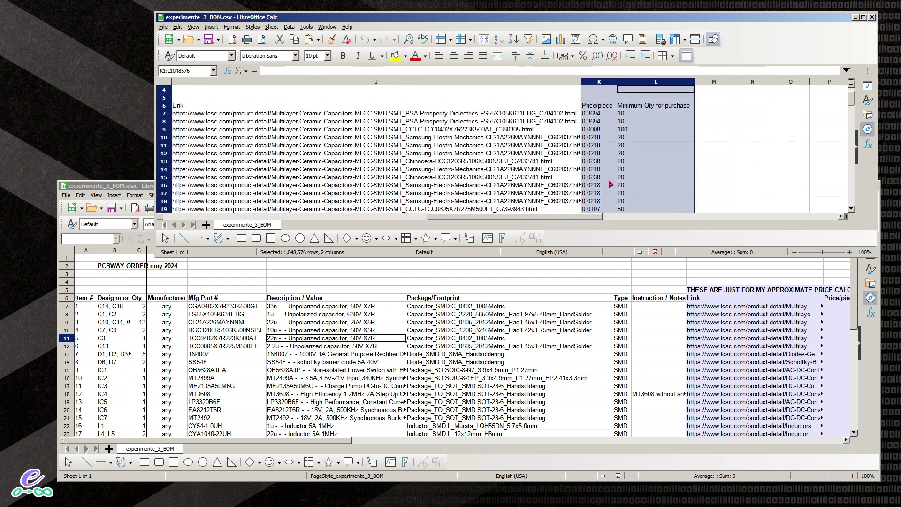
pyautogui.click(714, 357)
pyautogui.moveTo(347, 440); pyautogui.dragTo(529, 456)
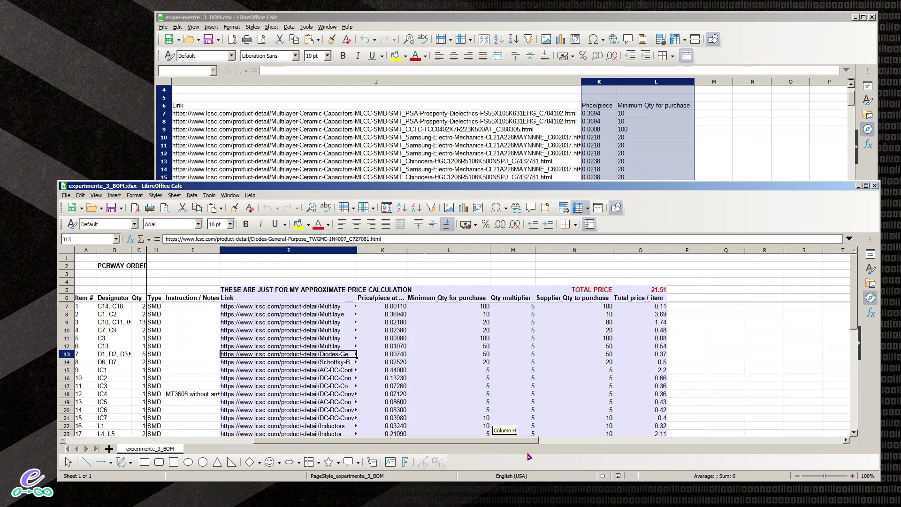
pyautogui.click(446, 337)
pyautogui.moveTo(442, 441); pyautogui.dragTo(302, 449)
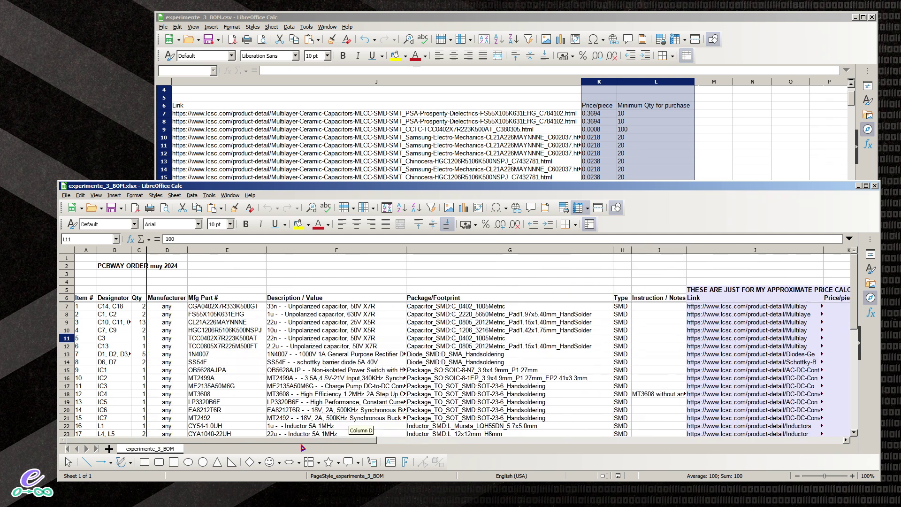
# Look through the CSV's Mfg Part # column for components that share a part number
pyautogui.click(329, 137)
pyautogui.moveTo(418, 215); pyautogui.dragTo(197, 215)
pyautogui.click(371, 137)
pyautogui.scroll(-3, 357, 169)
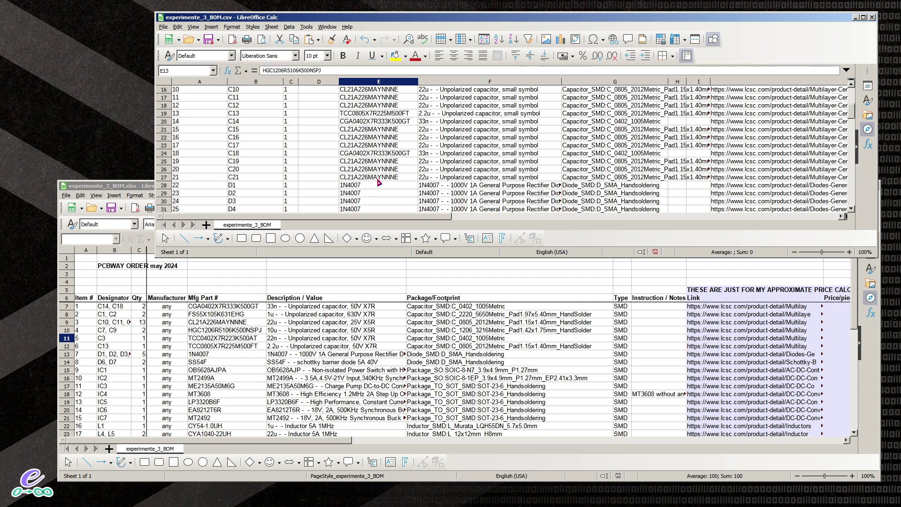
pyautogui.scroll(5, 378, 170)
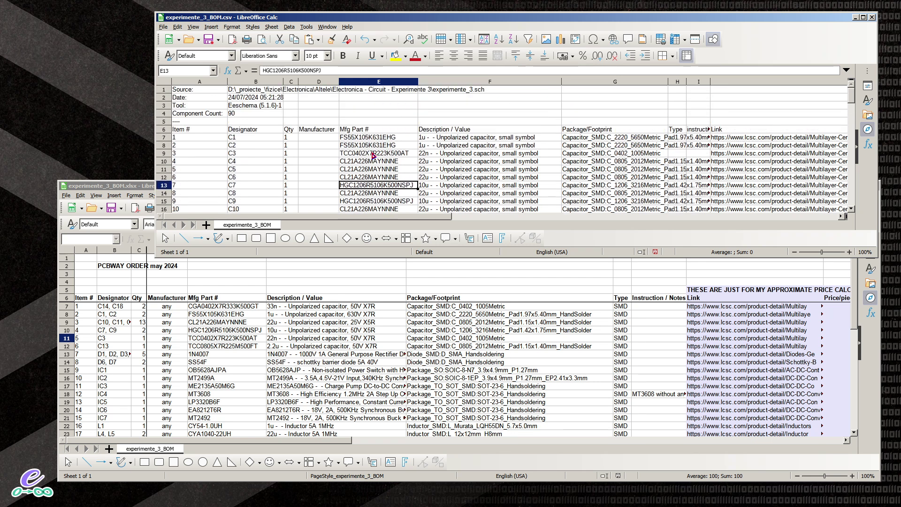
# Compare the designators and manufacturer part numbers of C1 and C2 in the CSV
pyautogui.click(356, 138)
pyautogui.moveTo(356, 143); pyautogui.dragTo(378, 147)
pyautogui.click(381, 148)
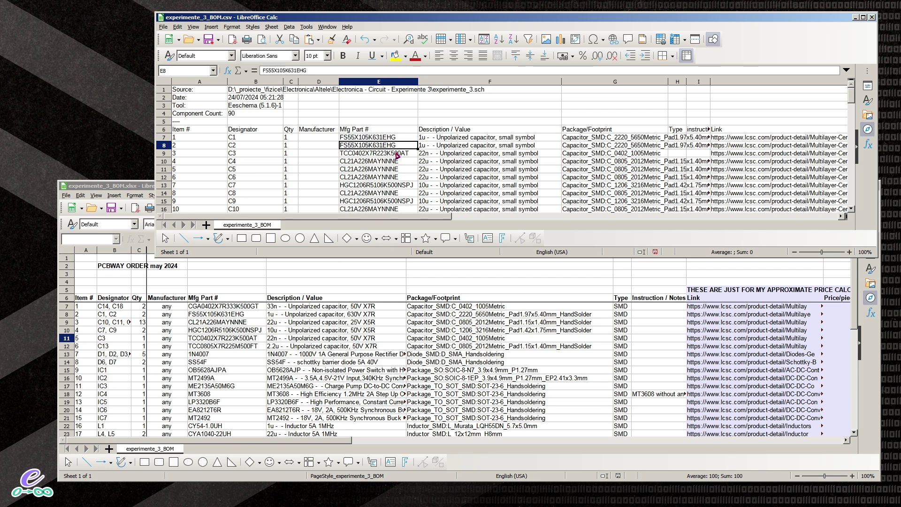
pyautogui.click(238, 144)
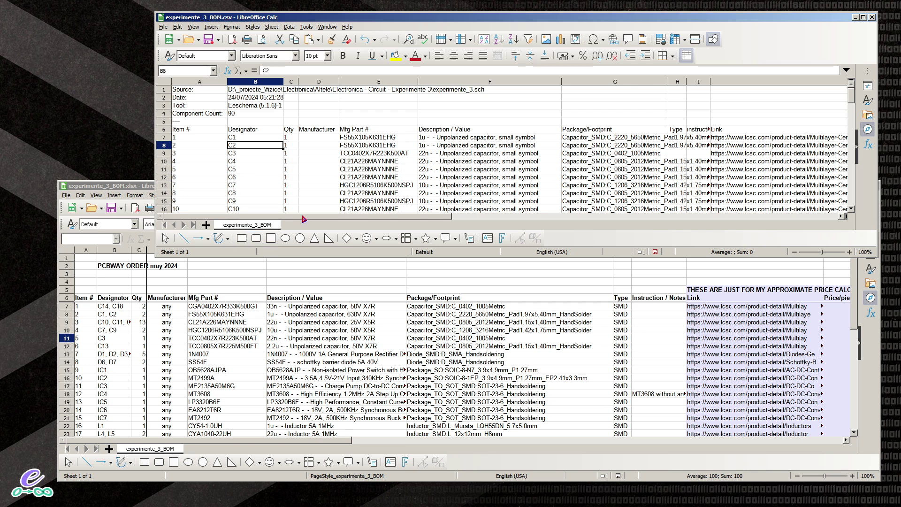
pyautogui.moveTo(351, 141); pyautogui.dragTo(353, 149)
pyautogui.click(353, 147)
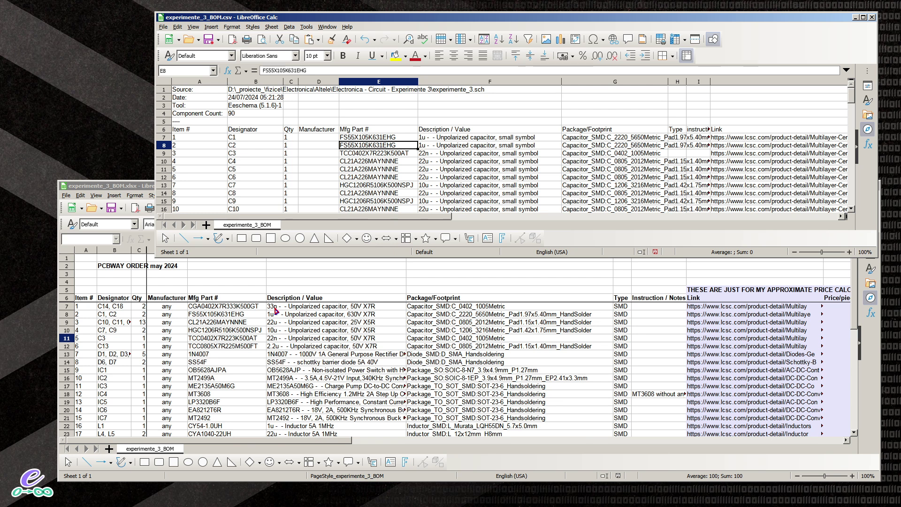
# Select the part number and description cells of C14 and C18 in the CSV and compare them with the grouped XLSX row
pyautogui.click(380, 157)
pyautogui.scroll(-3, 390, 157)
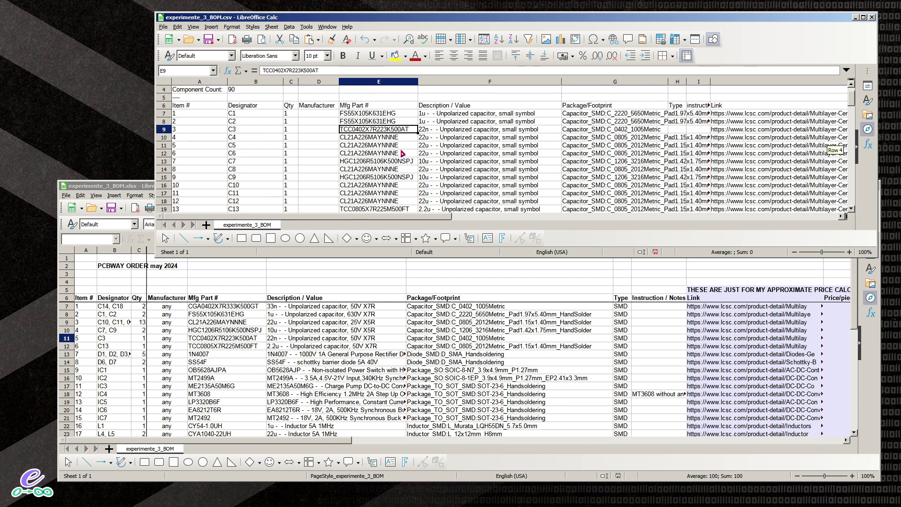
pyautogui.scroll(-1, 436, 172)
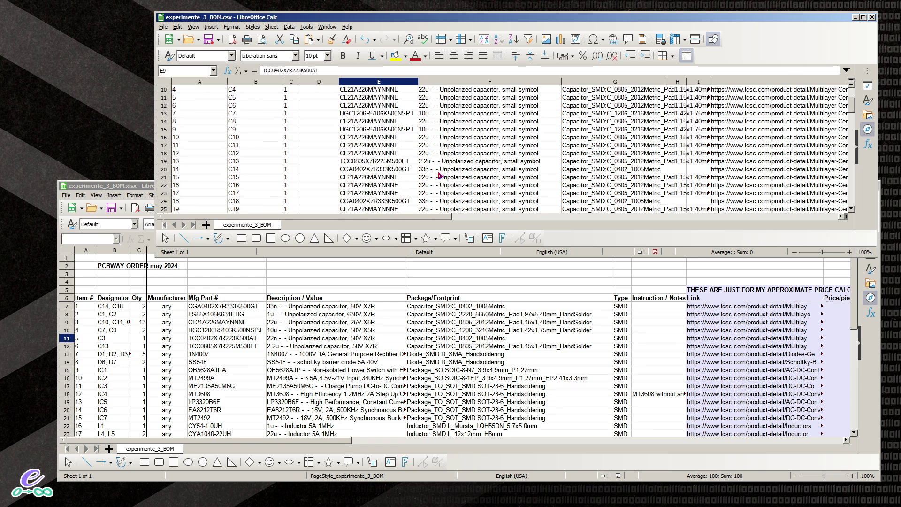
pyautogui.click(428, 169)
pyautogui.scroll(-3, 459, 190)
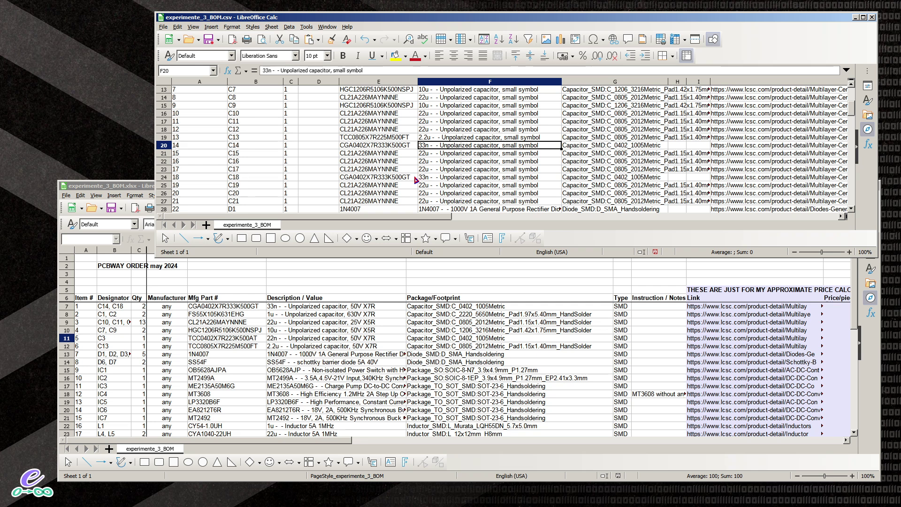
pyautogui.moveTo(416, 179); pyautogui.dragTo(434, 178)
pyautogui.keyDown('ctrl'); pyautogui.moveTo(434, 146); pyautogui.dragTo(413, 147); pyautogui.keyUp('ctrl')
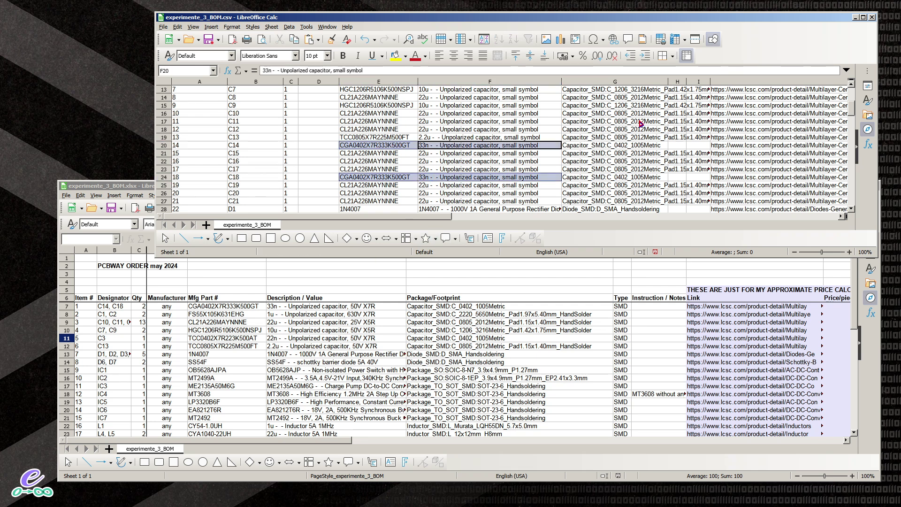
pyautogui.click(194, 307)
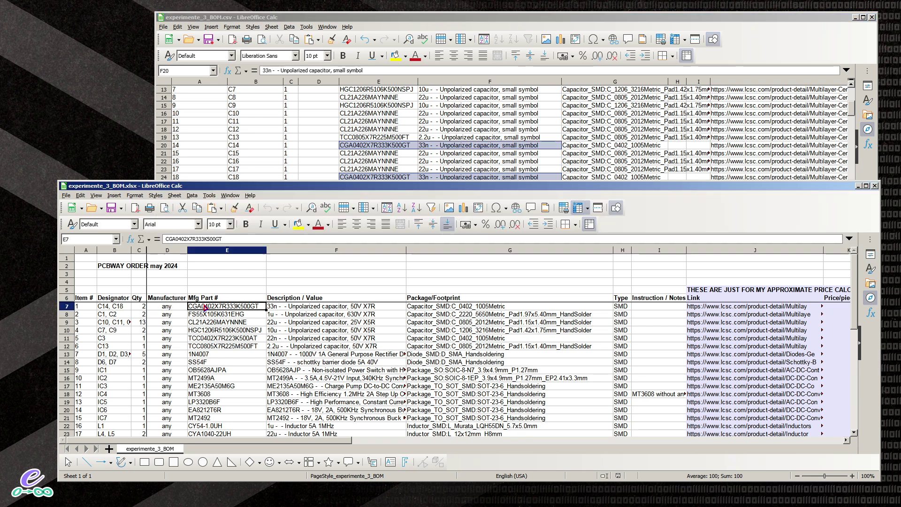
pyautogui.click(113, 308)
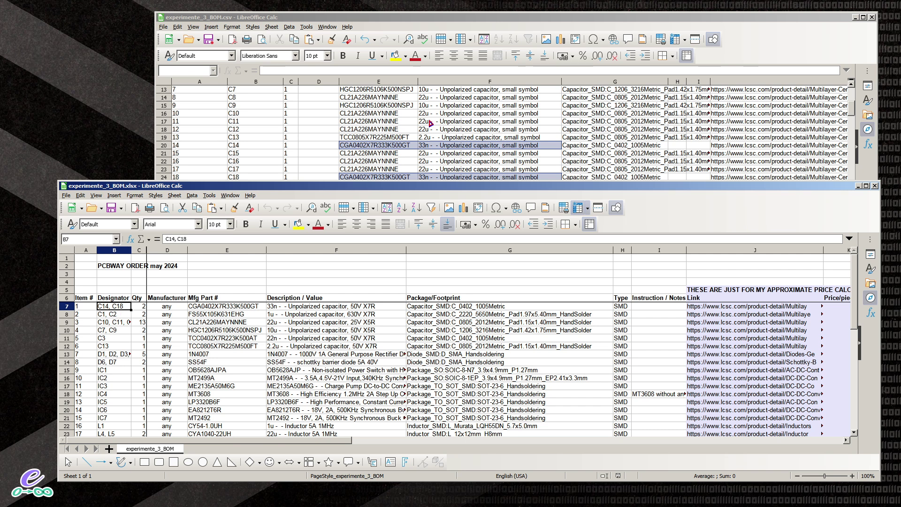
# Make the CSV window taller, shift the XLSX window slightly lower, and bring the CSV window to the front
pyautogui.click(513, 147)
pyautogui.scroll(4, 513, 148)
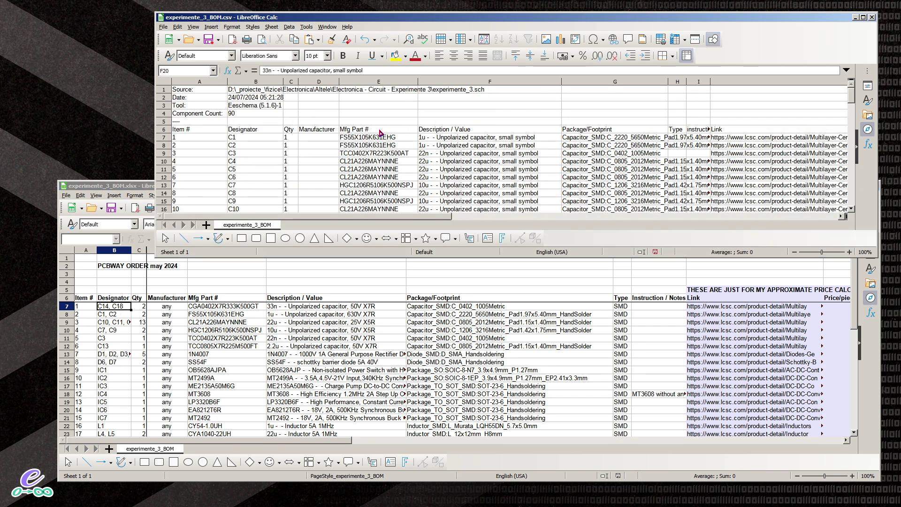
pyautogui.scroll(-5, 381, 133)
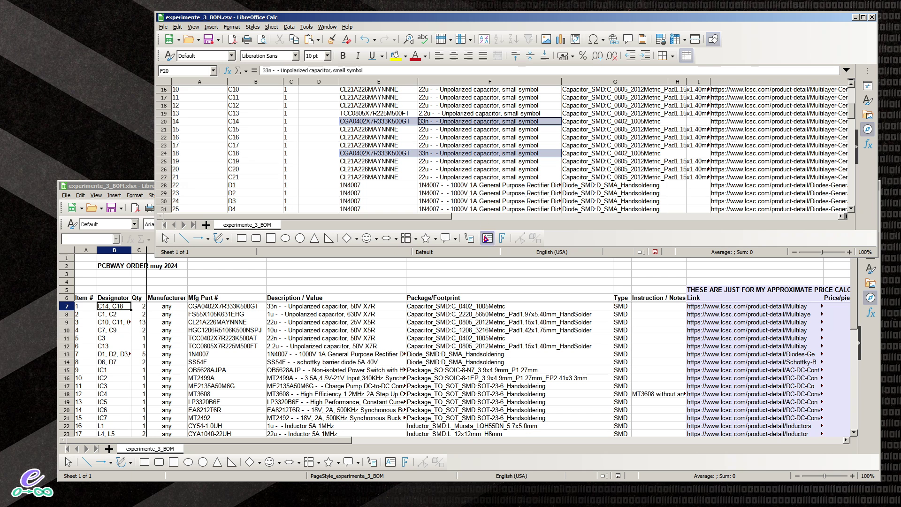
pyautogui.moveTo(474, 258); pyautogui.dragTo(475, 286)
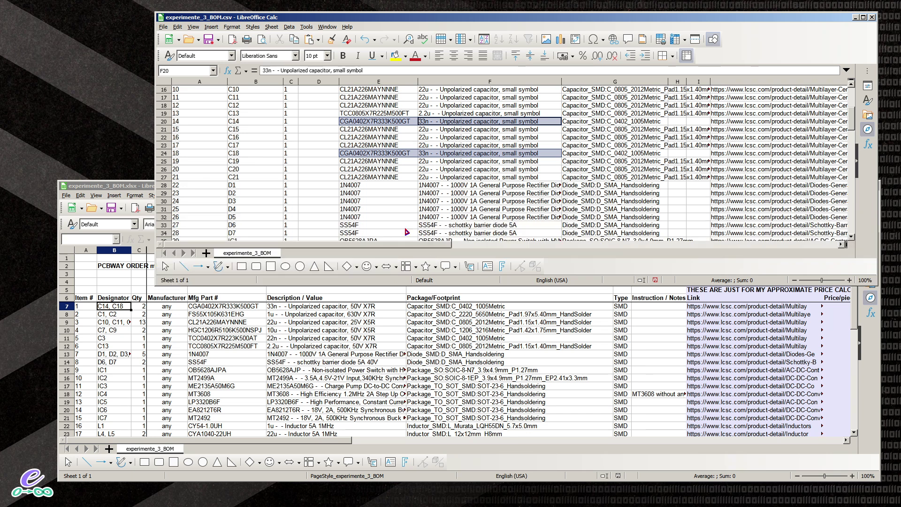
pyautogui.moveTo(128, 188); pyautogui.dragTo(128, 202)
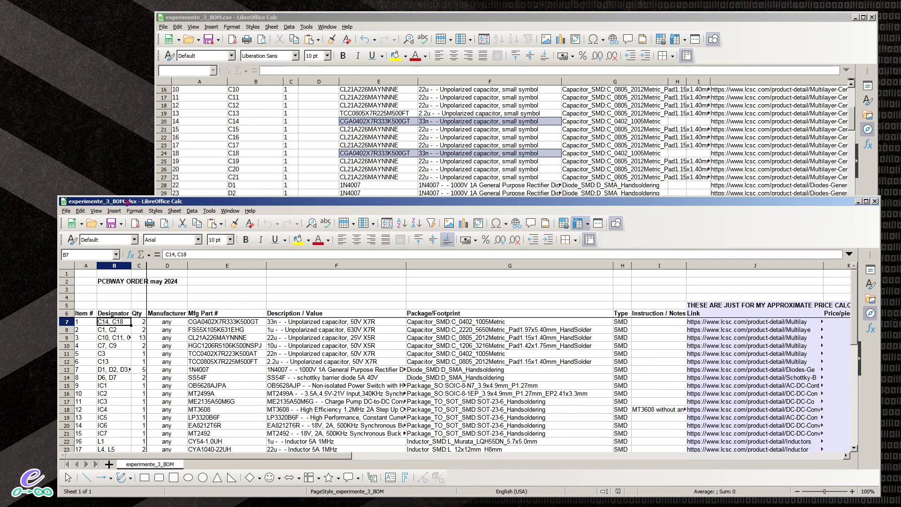
pyautogui.click(424, 14)
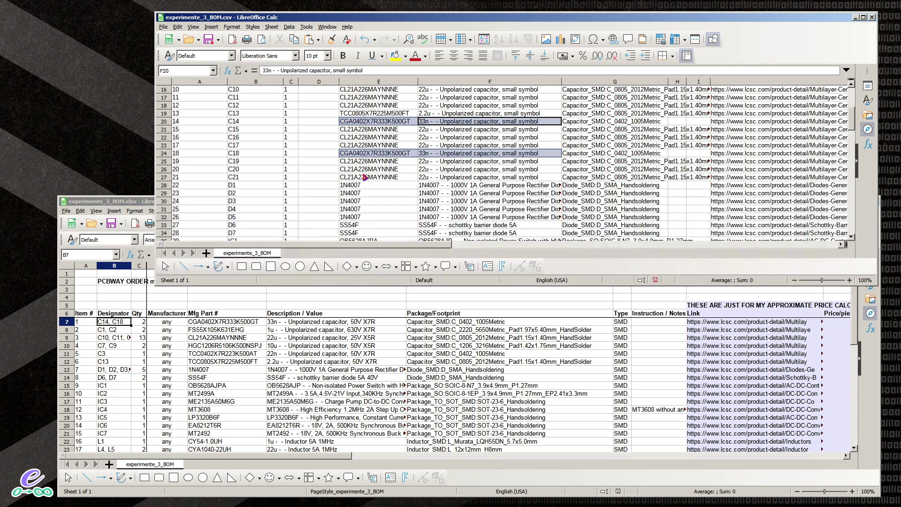
# Examine the grouped part rows in the XLSX order sheet, from the capacitors through the diodes to the ICs
pyautogui.click(208, 346)
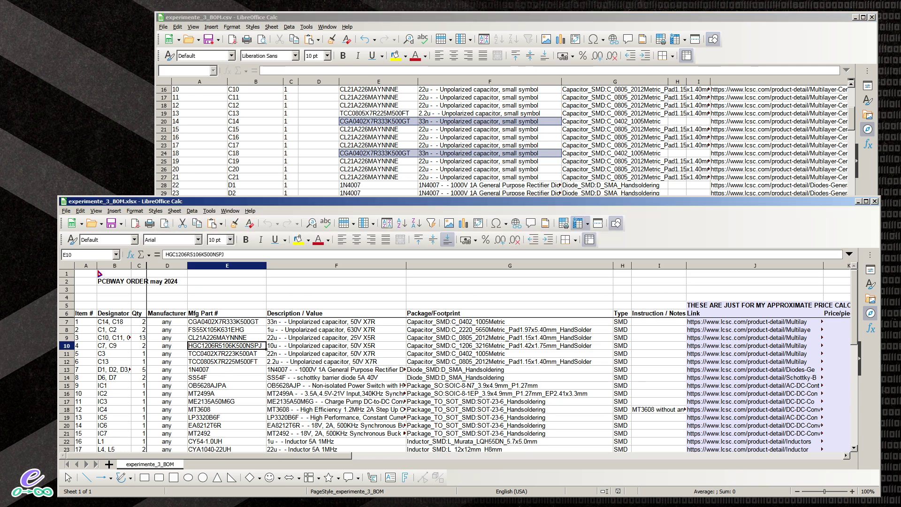
pyautogui.scroll(-3, 266, 380)
pyautogui.scroll(3, 254, 377)
pyautogui.click(242, 375)
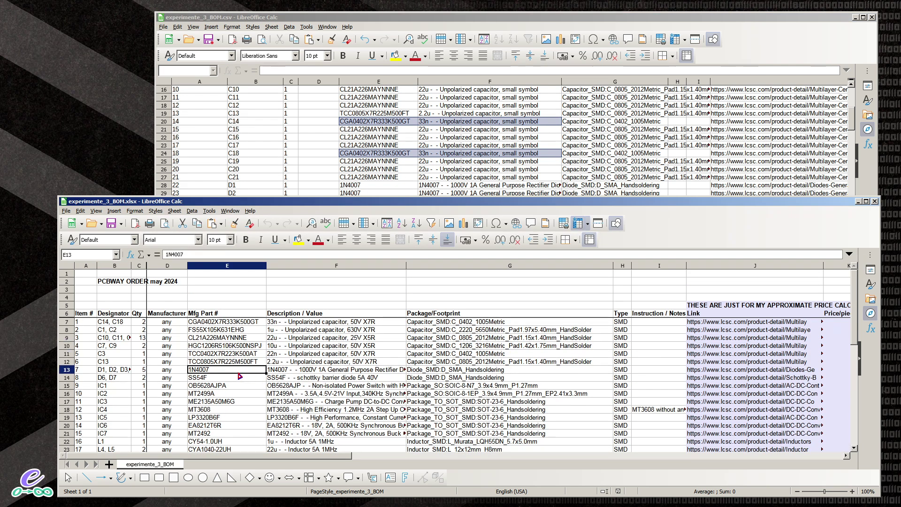
pyautogui.scroll(-2, 242, 375)
pyautogui.click(232, 388)
pyautogui.scroll(2, 232, 391)
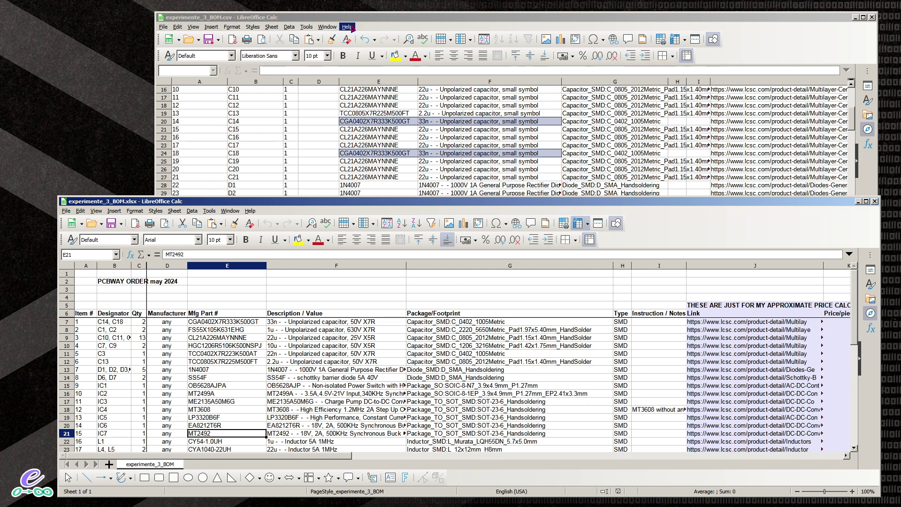
# Switch to the file manager, open the project's PCBWay folder, and select experimente_3_gerbers_v2.zip
pyautogui.hotkey('alt', 'Tab')
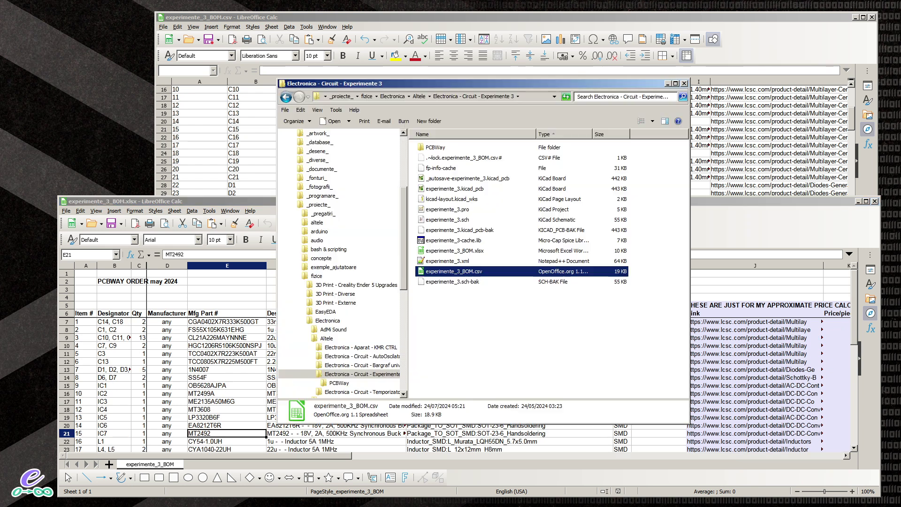
pyautogui.click(455, 148)
pyautogui.doubleClick(454, 148)
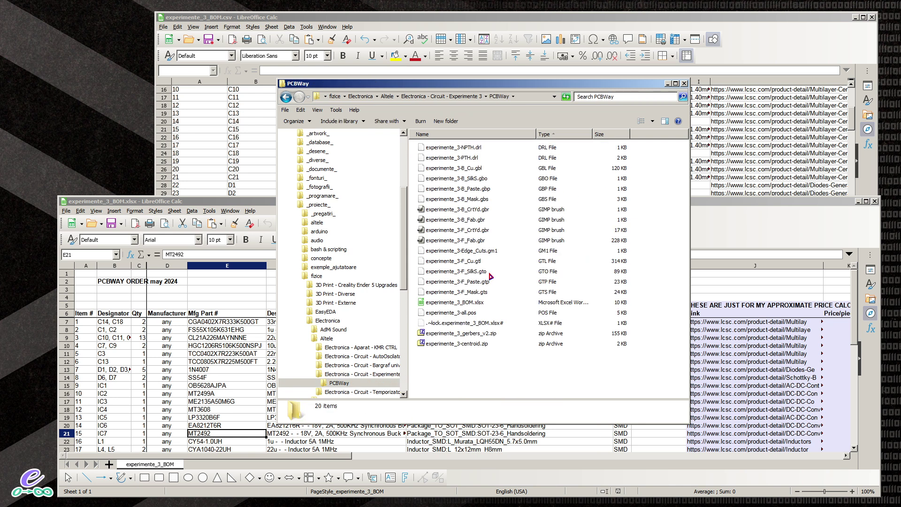
pyautogui.click(475, 333)
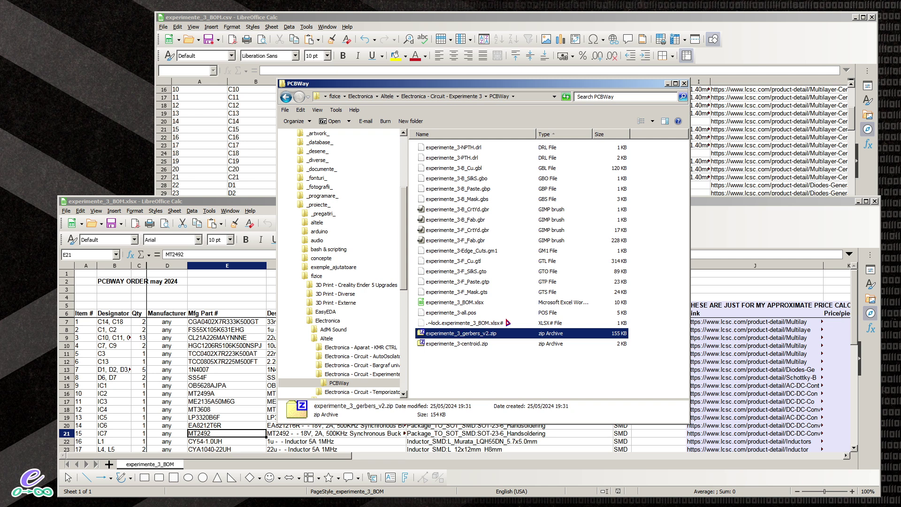
# Select experimente_3-all.pos together with experimente_3_gerbers_v2.zip in the PCBWay folder and clear the selection
pyautogui.click(469, 313)
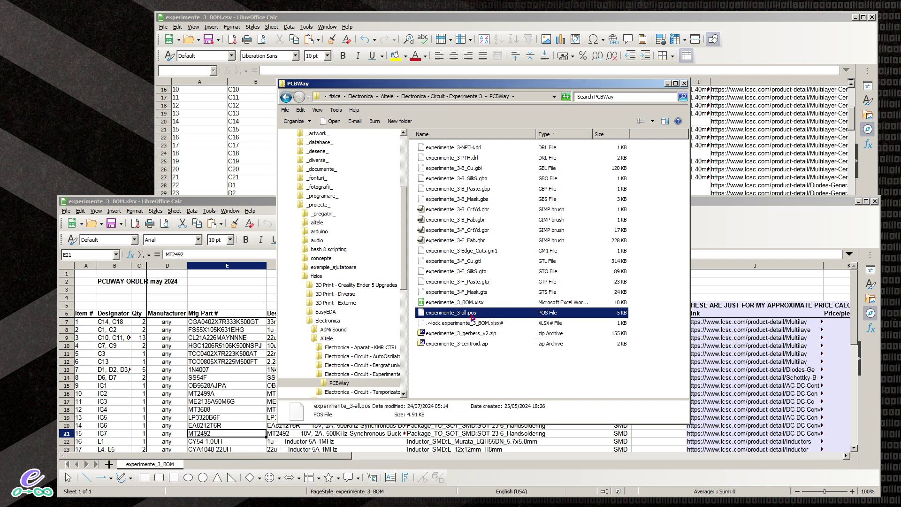
pyautogui.click(471, 334)
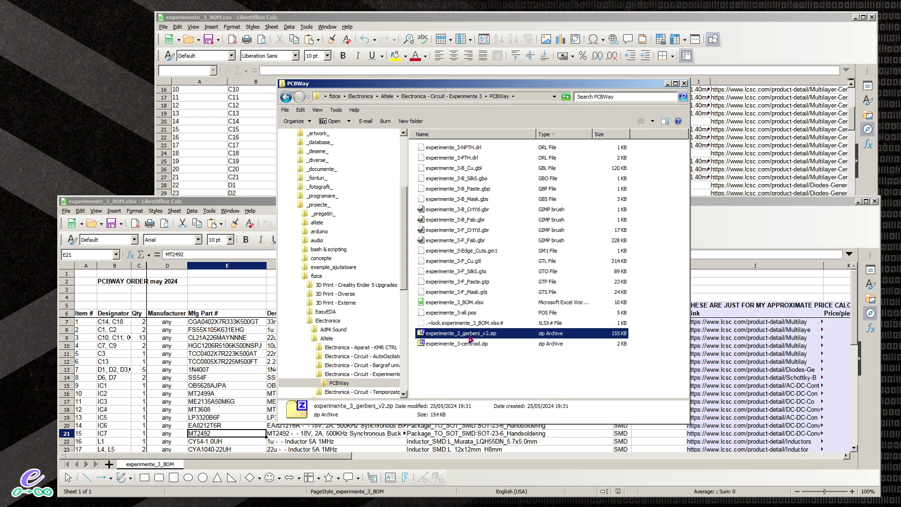
pyautogui.keyDown('ctrl'); pyautogui.click(470, 313); pyautogui.keyUp('ctrl')
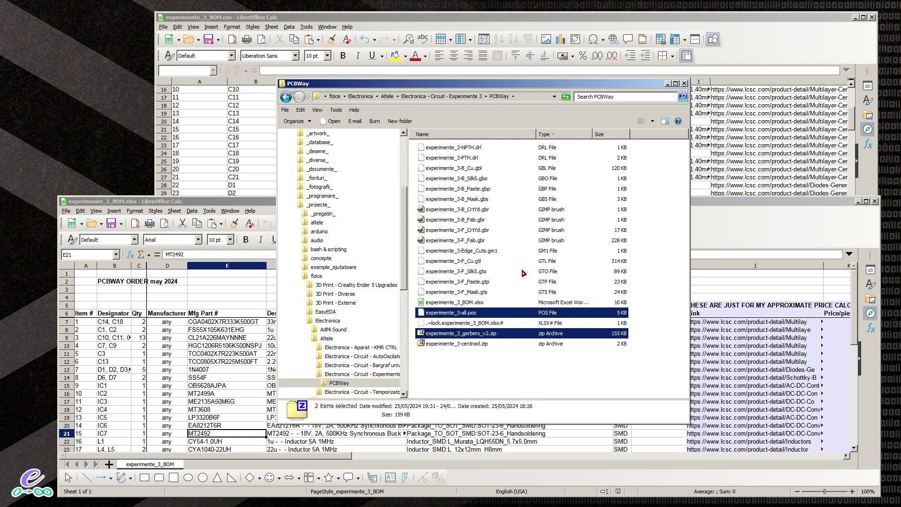
pyautogui.click(476, 353)
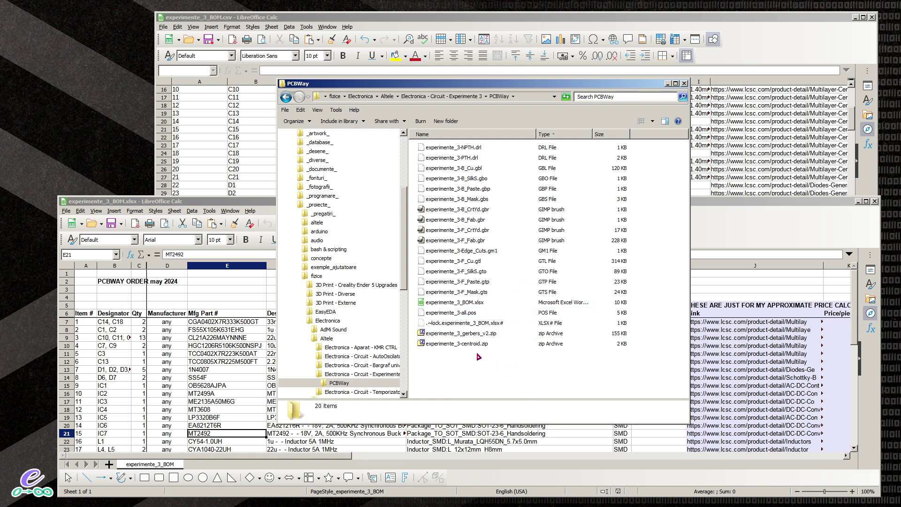
# Open experimente_3-centroid.zip to check that it holds the experimente_3-all.pos file, and close the archive
pyautogui.doubleClick(467, 346)
pyautogui.click(816, 75)
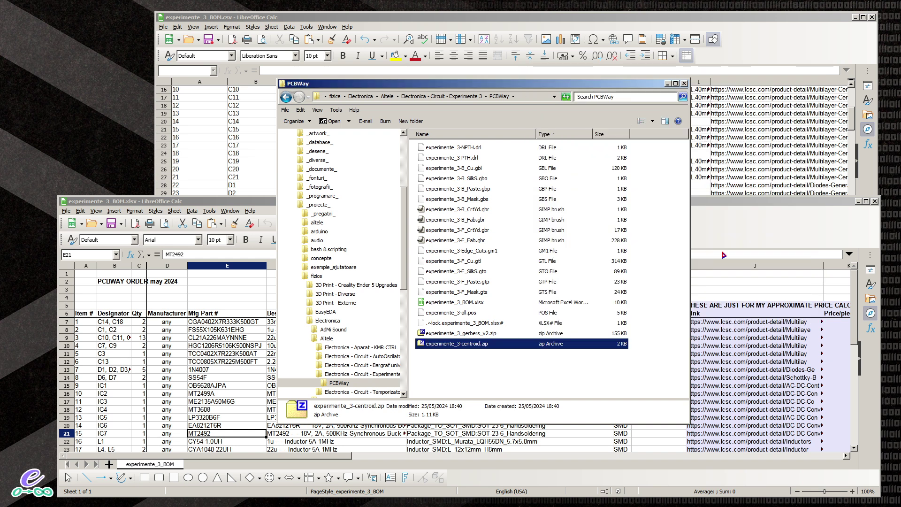
pyautogui.click(474, 313)
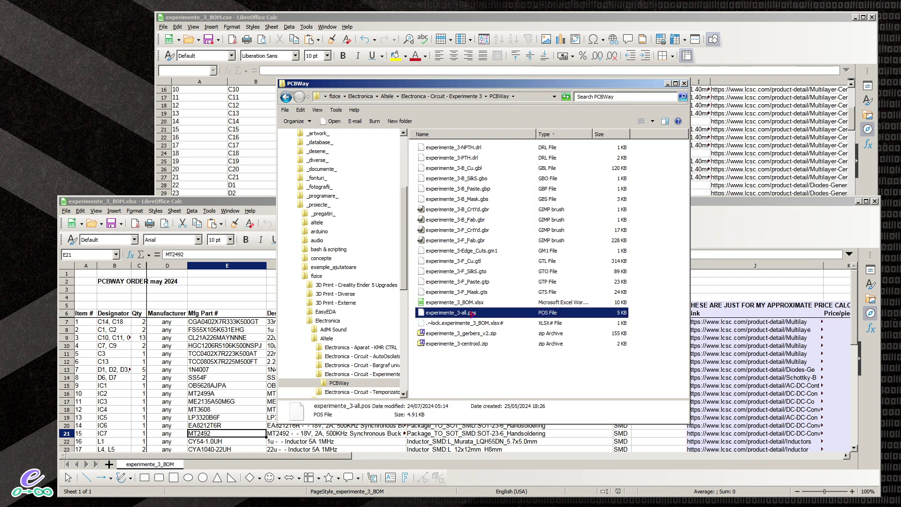
pyautogui.click(497, 346)
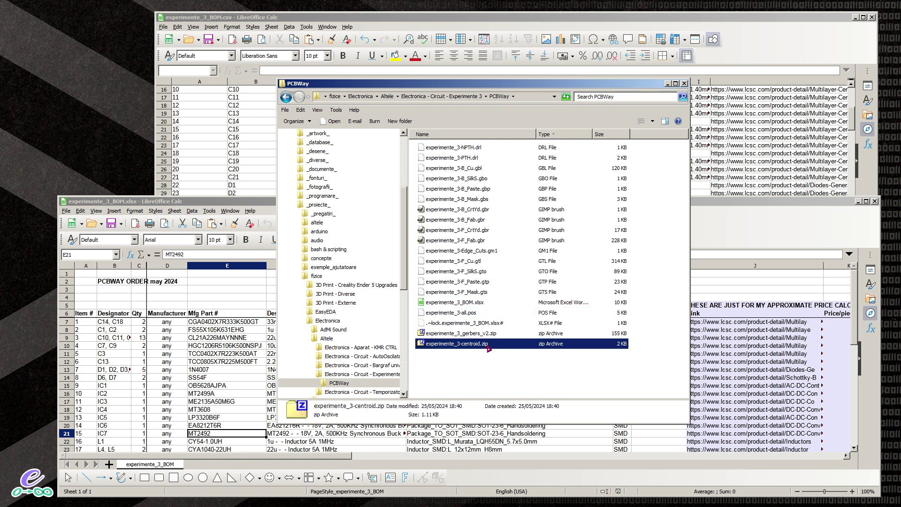
pyautogui.click(469, 312)
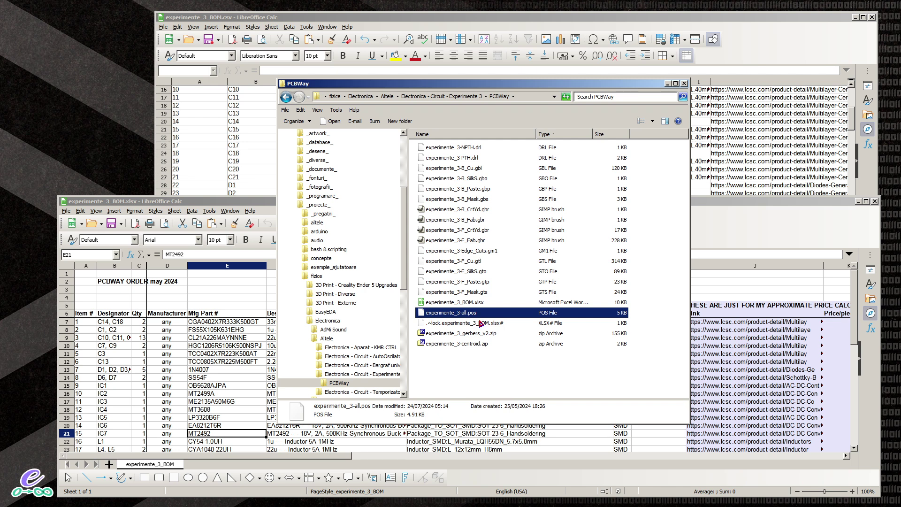
pyautogui.doubleClick(479, 345)
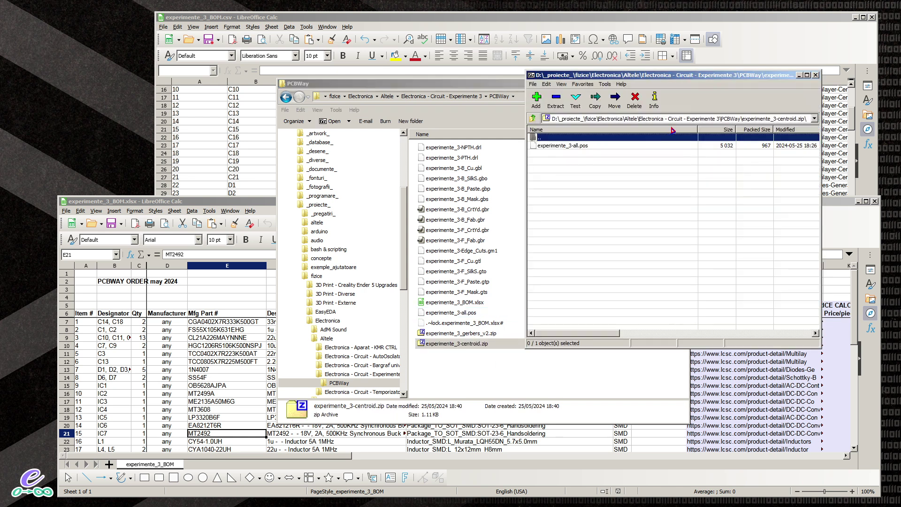
pyautogui.click(816, 74)
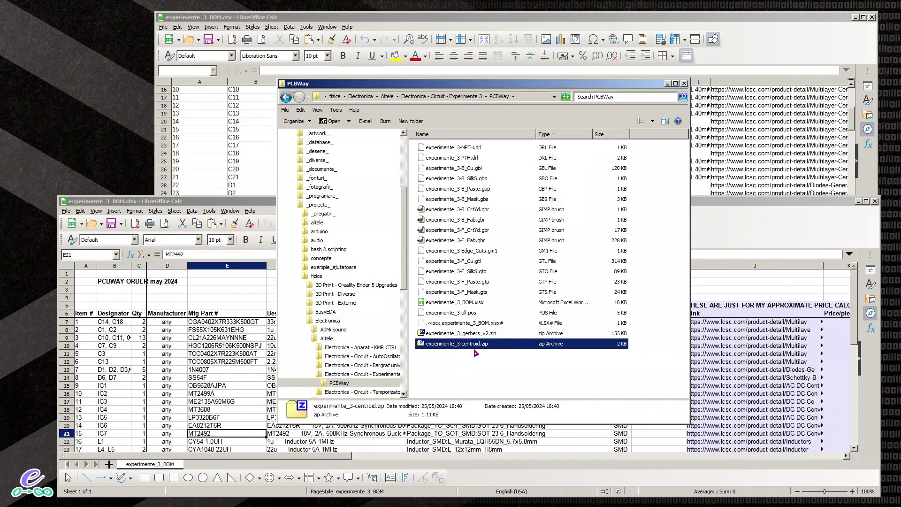
# Select the three order files experimente_3_gerbers_v2.zip, experimente_3-centroid.zip and experimente_3_BOM.xlsx, and clear the selection
pyautogui.click(481, 334)
pyautogui.keyDown('ctrl'); pyautogui.click(479, 344); pyautogui.keyUp('ctrl')
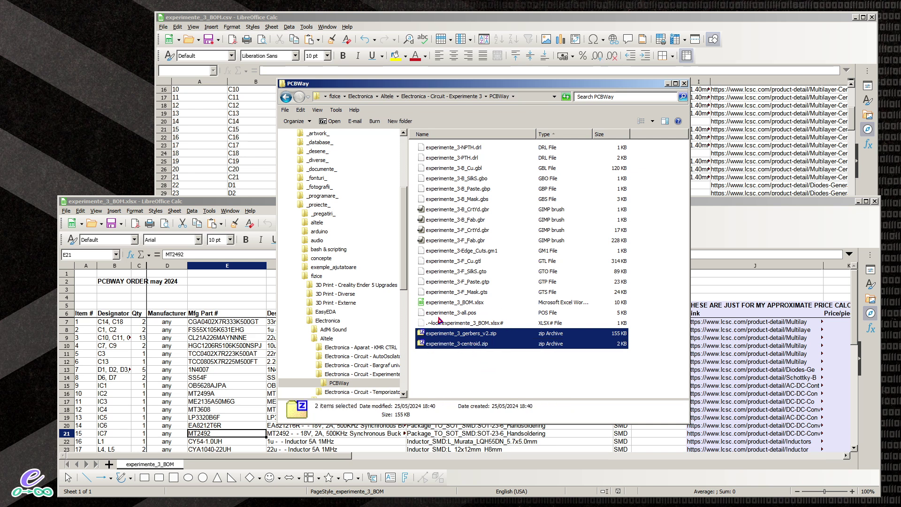
pyautogui.keyDown('ctrl'); pyautogui.click(480, 303); pyautogui.keyUp('ctrl')
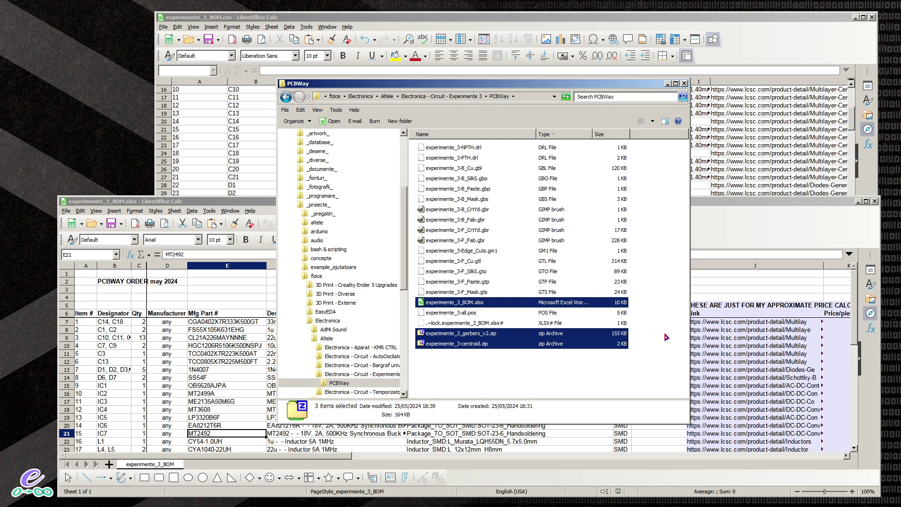
pyautogui.click(668, 245)
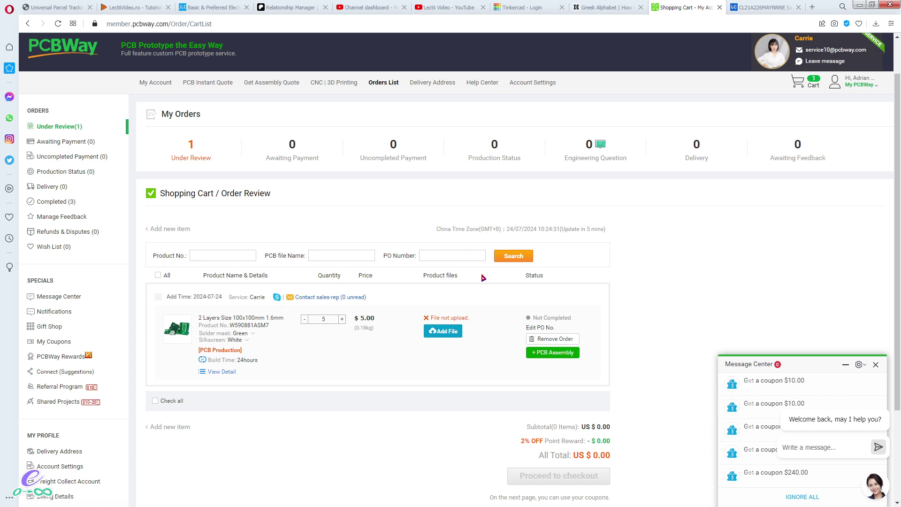
# Switch to the browser, view the PCB Assembly enquiry form on the PCBWay home page, and minimize the browser
pyautogui.click(44, 47)
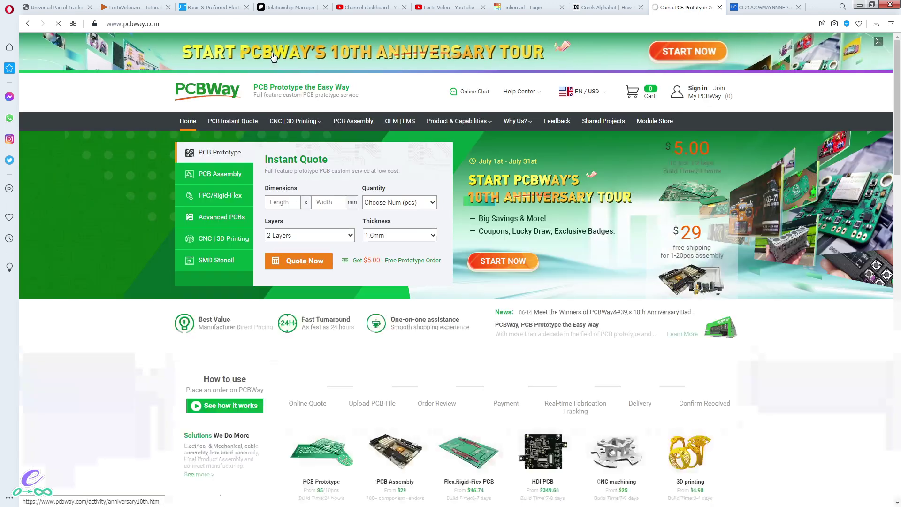
pyautogui.click(206, 177)
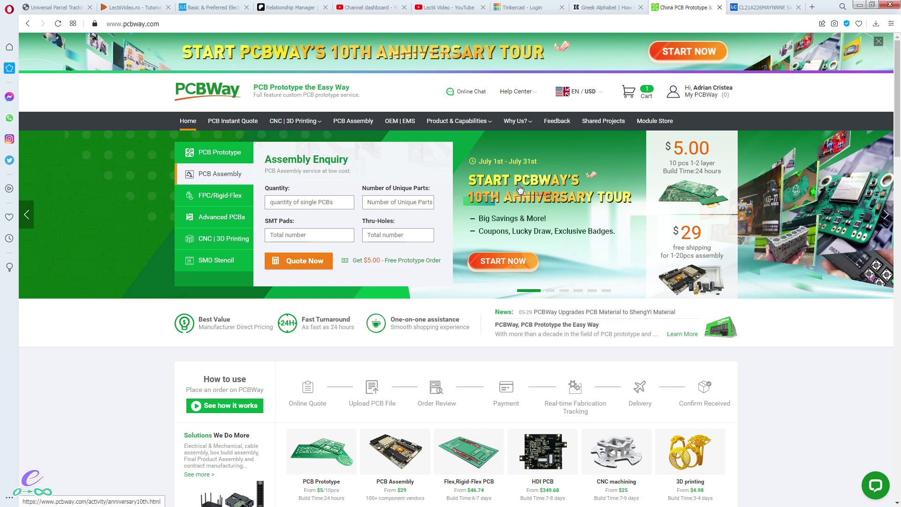
pyautogui.click(858, 6)
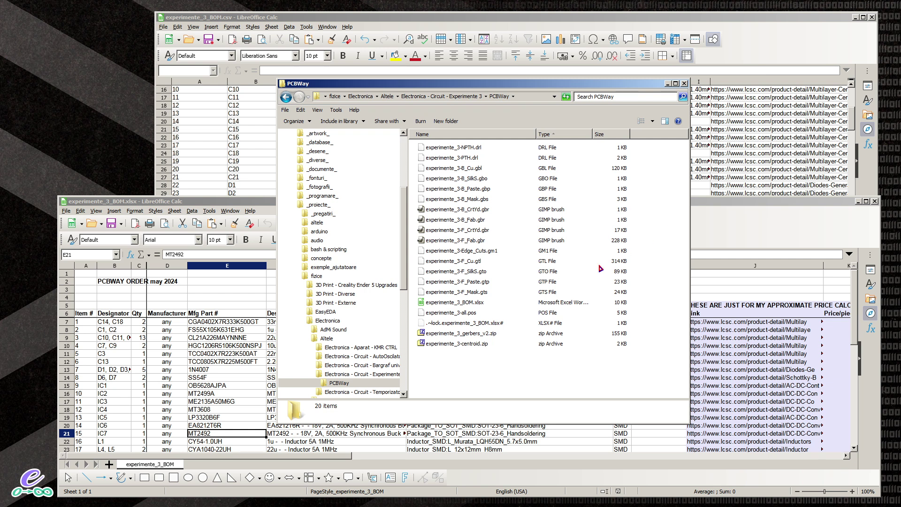
# Close both experimente_3_BOM spreadsheets, discarding the CSV changes, and move the PCBWay folder window slightly upward
pyautogui.doubleClick(65, 201)
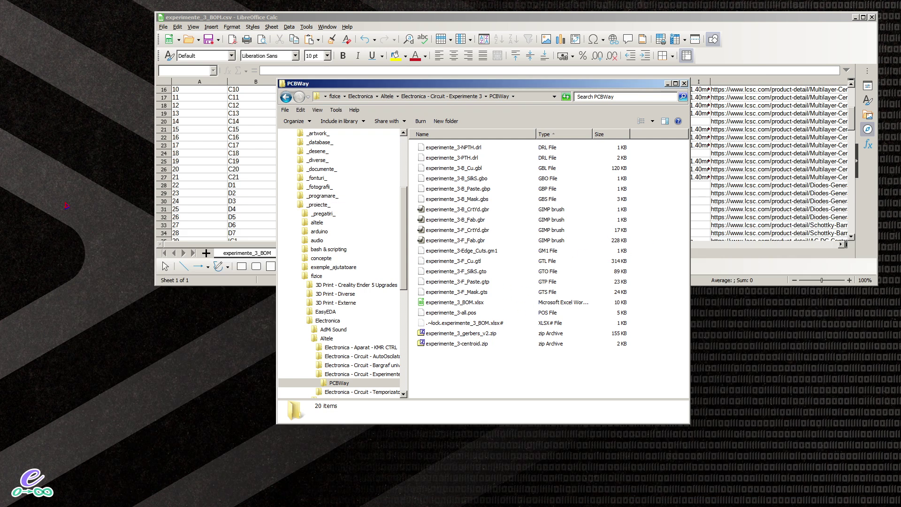
pyautogui.doubleClick(161, 17)
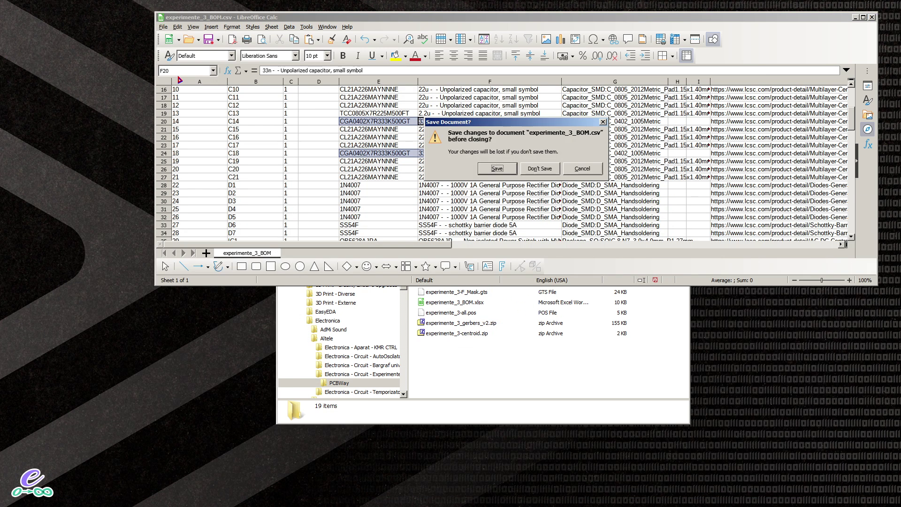
pyautogui.click(539, 168)
pyautogui.rightClick(208, 30)
pyautogui.click(220, 49)
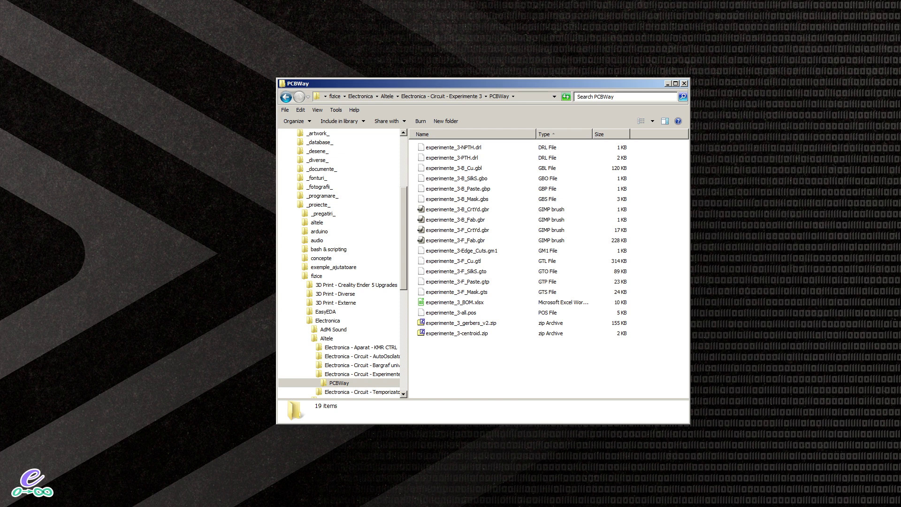
pyautogui.moveTo(465, 85); pyautogui.dragTo(453, 67)
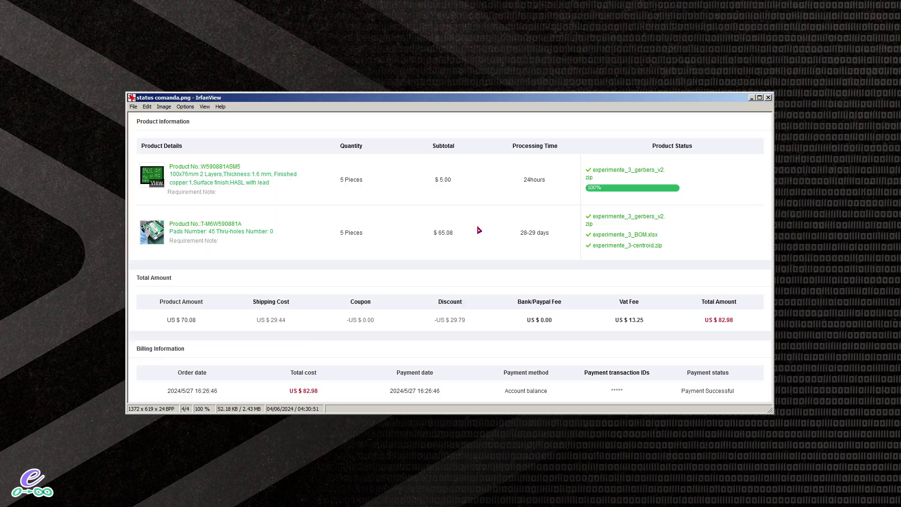
# Examine the order date in the billing information of the order status image status comanda.png
pyautogui.press('space')
pyautogui.moveTo(206, 380); pyautogui.dragTo(155, 399)
pyautogui.click(200, 390)
pyautogui.click(204, 389)
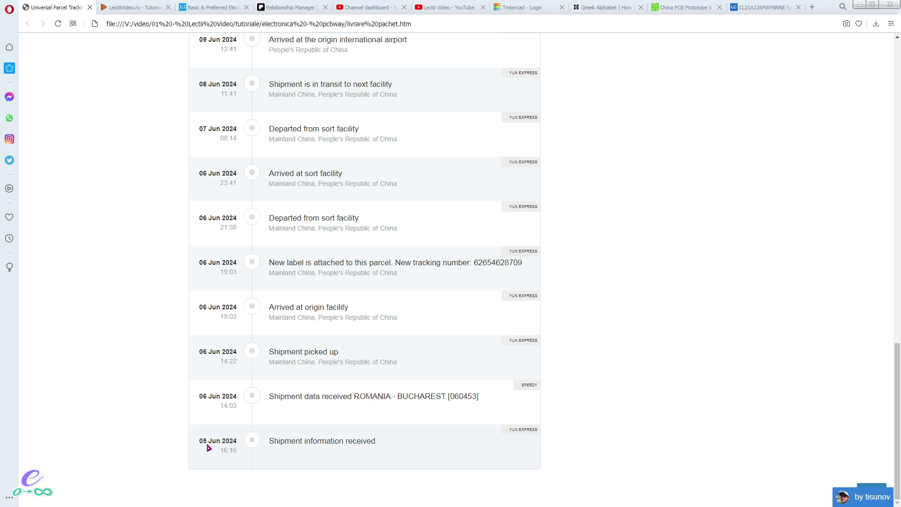
# Highlight the date of the earliest shipment entry, 05 Jun 2024, on the saved parcel tracking page in the browser
pyautogui.moveTo(201, 441); pyautogui.dragTo(230, 456)
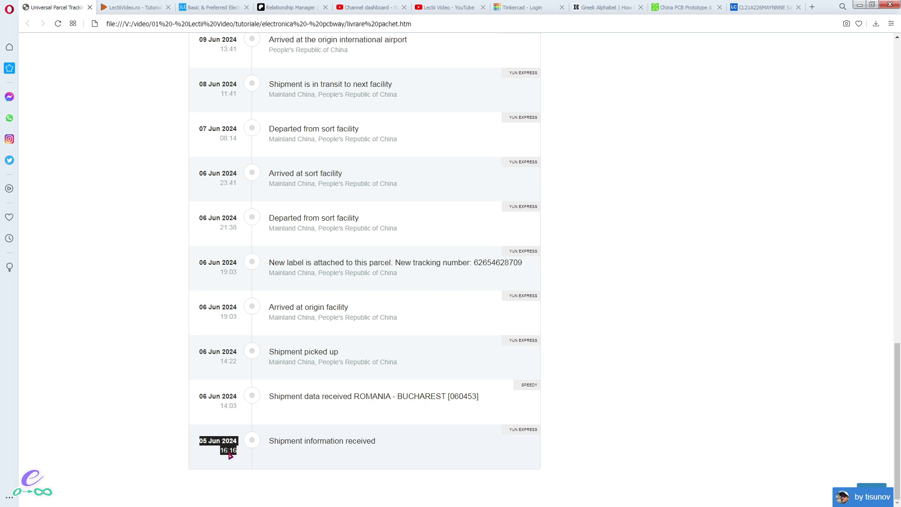
pyautogui.click(151, 453)
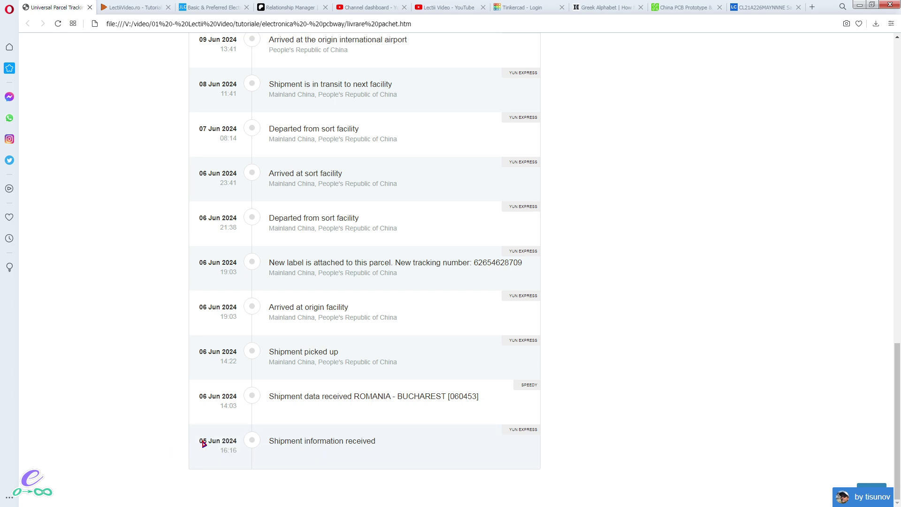
pyautogui.moveTo(201, 443); pyautogui.dragTo(223, 446)
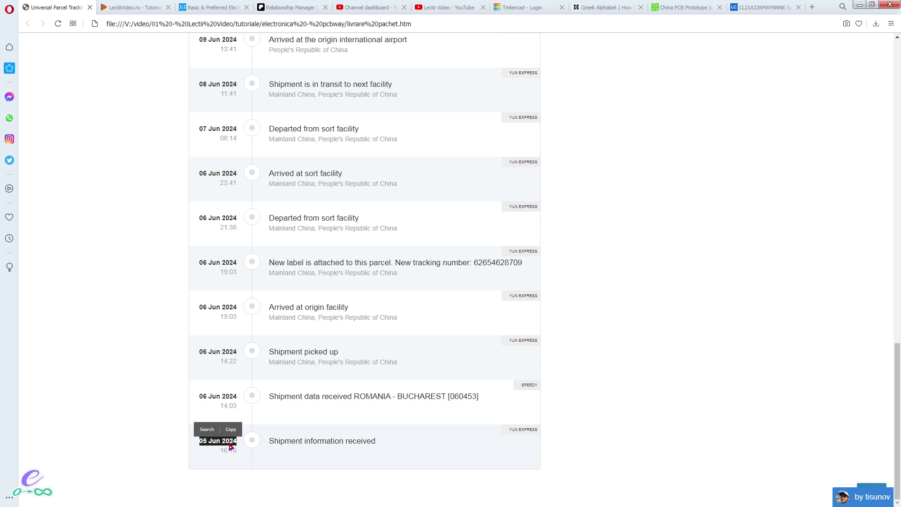
pyautogui.click(175, 446)
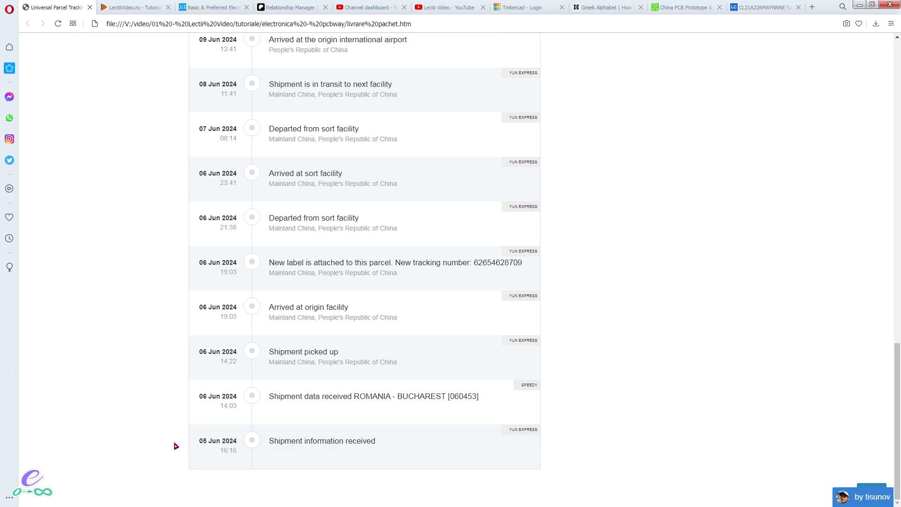
pyautogui.moveTo(199, 444); pyautogui.dragTo(226, 440)
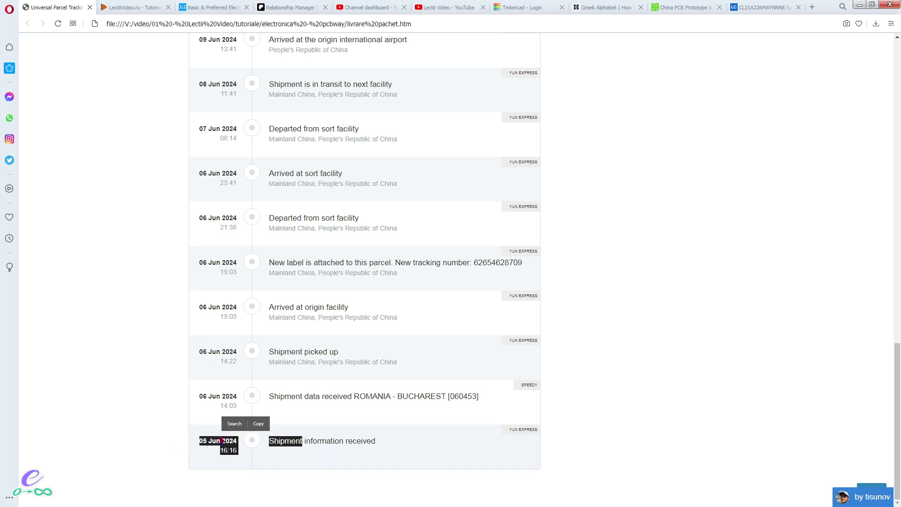
# Compare the latest tracking entry, Out for Delivery, with the earliest one and highlight the earliest entry's date again
pyautogui.scroll(20, 228, 411)
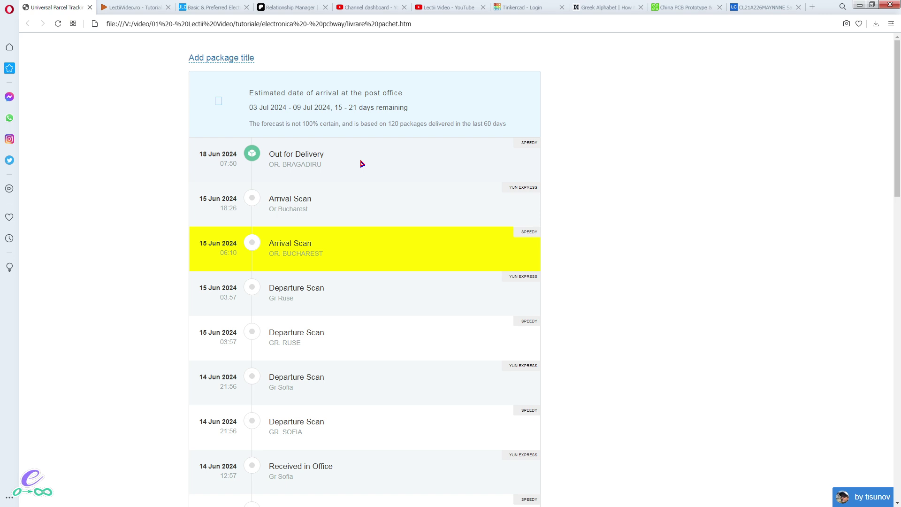
pyautogui.scroll(-20, 364, 211)
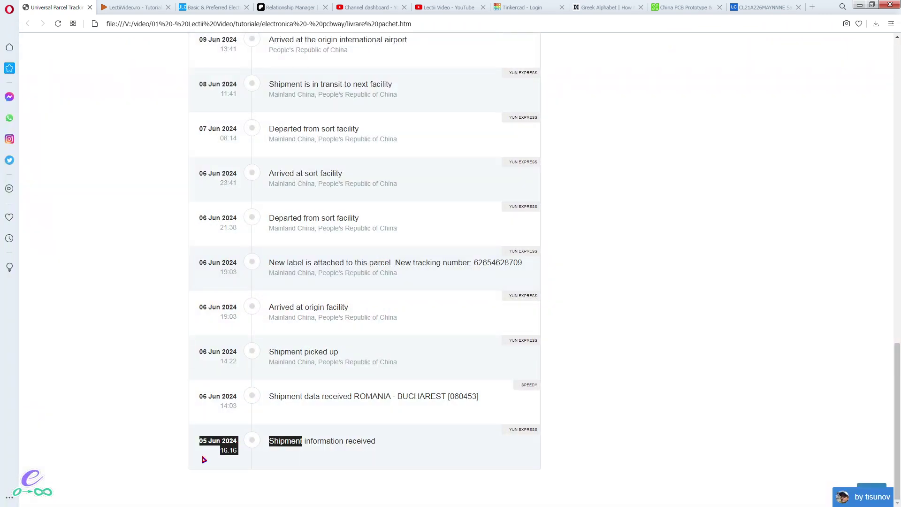
pyautogui.click(190, 446)
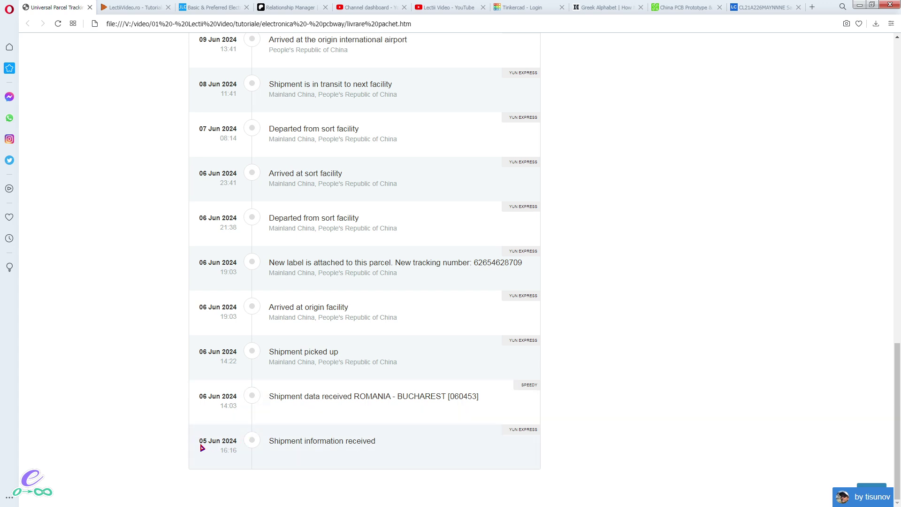
pyautogui.moveTo(199, 441); pyautogui.dragTo(238, 441)
# Compare the earliest shipment entry, 05 Jun 2024, with the origin airport arrival and international flight departure entries
pyautogui.scroll(4, 235, 423)
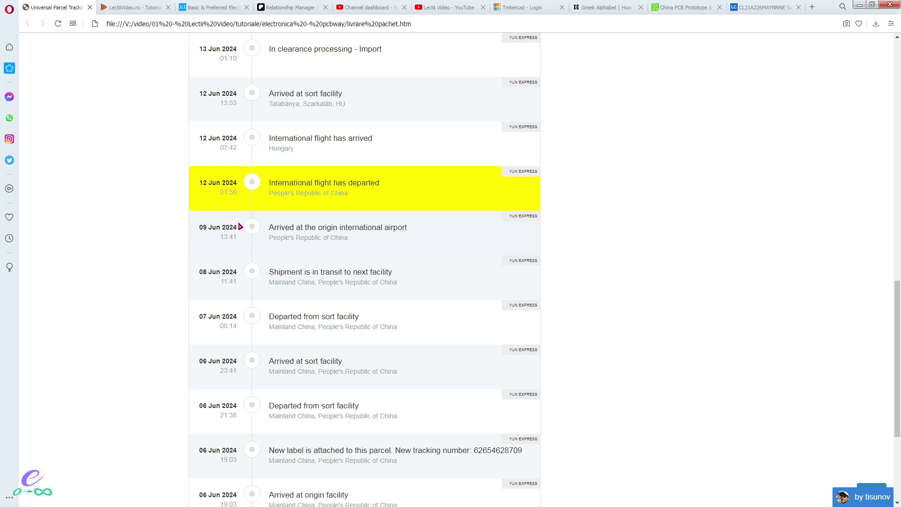
pyautogui.scroll(-4, 210, 188)
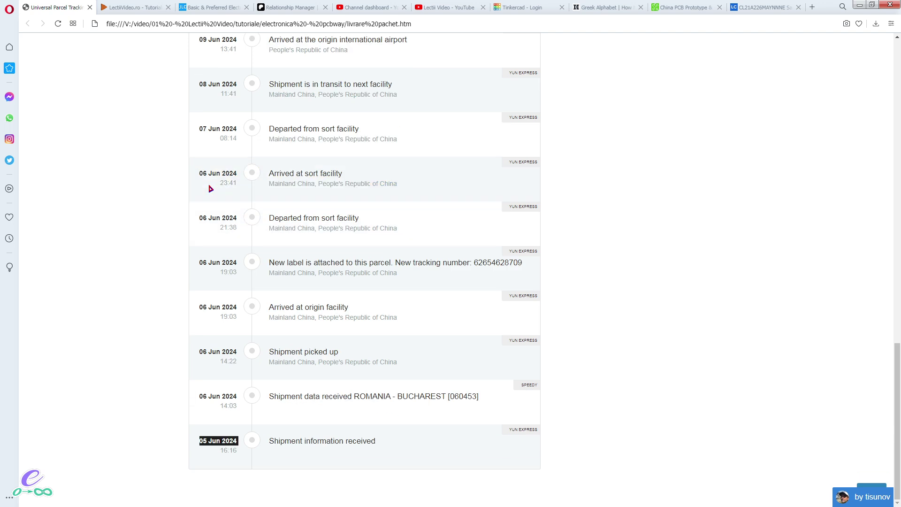
pyautogui.scroll(4, 211, 188)
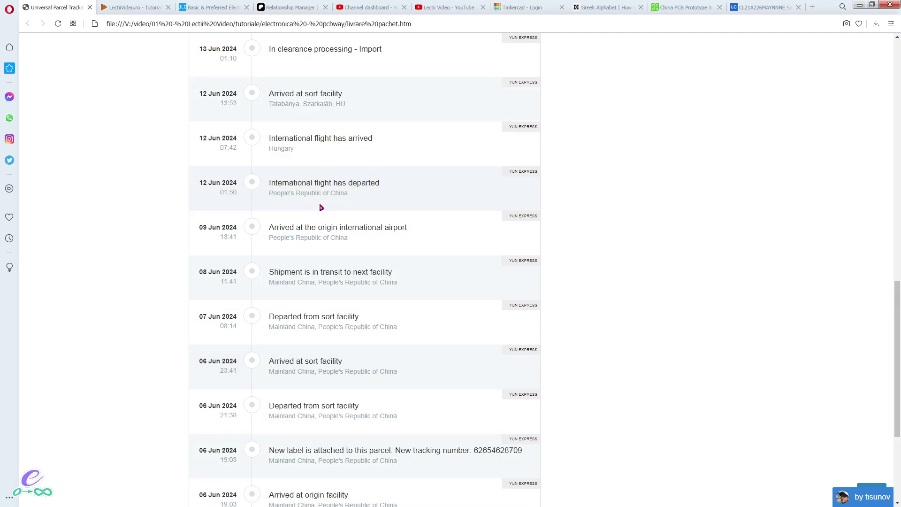
pyautogui.scroll(-1, 317, 196)
pyautogui.scroll(-3, 319, 197)
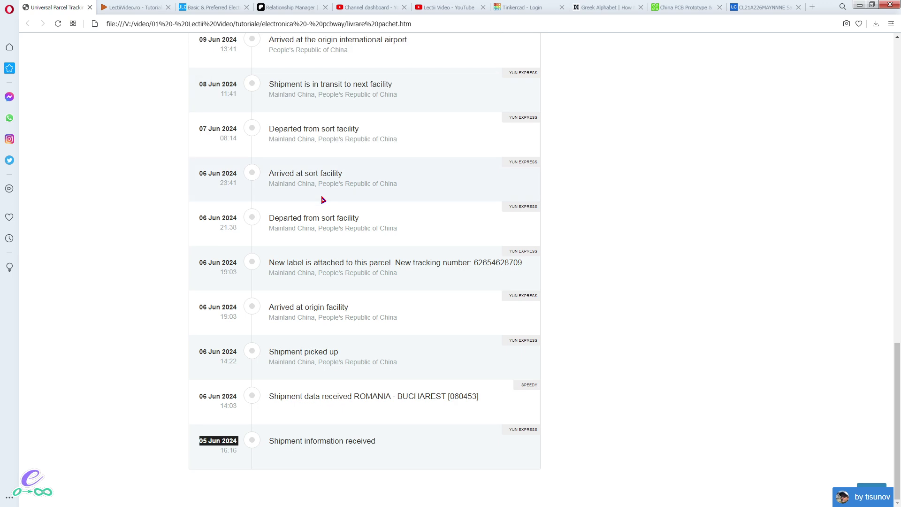
# Trace the parcel's route from the international flight through the Sofia courier pick-up and Bucharest arrival scan to Out for Delivery
pyautogui.scroll(5, 234, 237)
pyautogui.scroll(3, 235, 239)
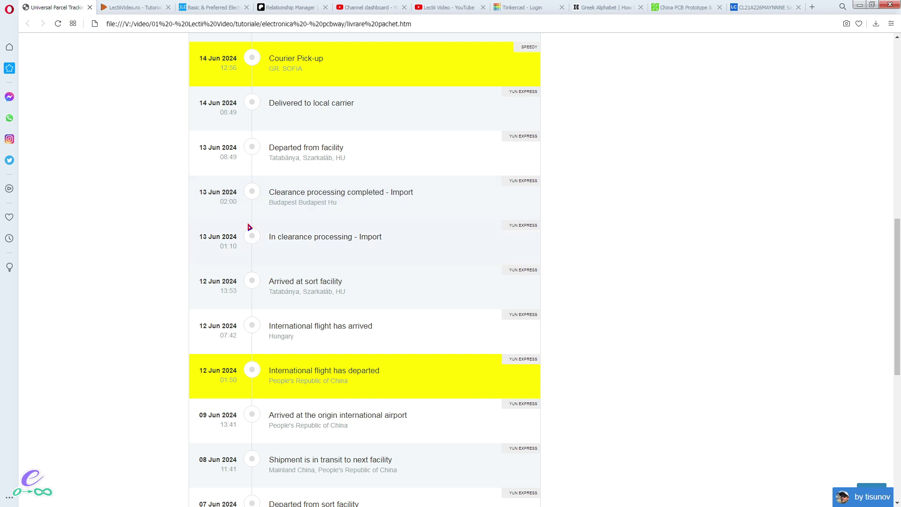
pyautogui.scroll(1, 244, 169)
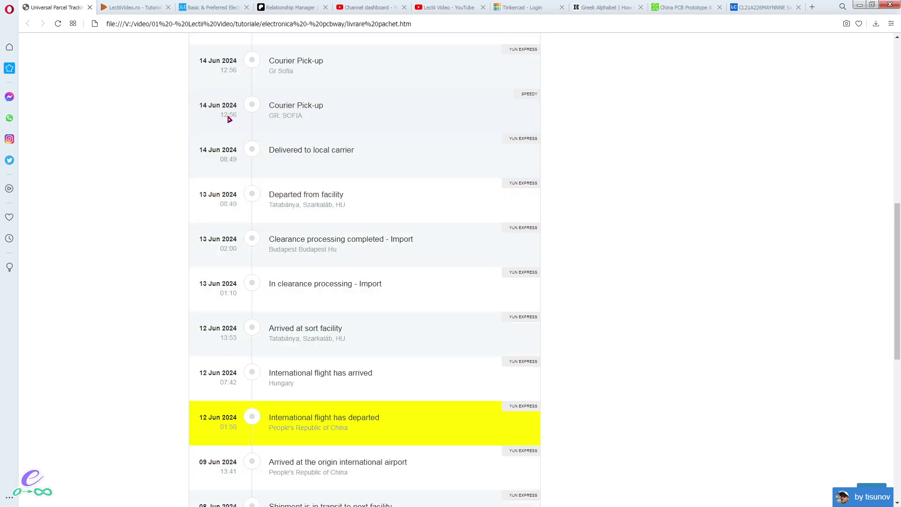
pyautogui.scroll(6, 379, 205)
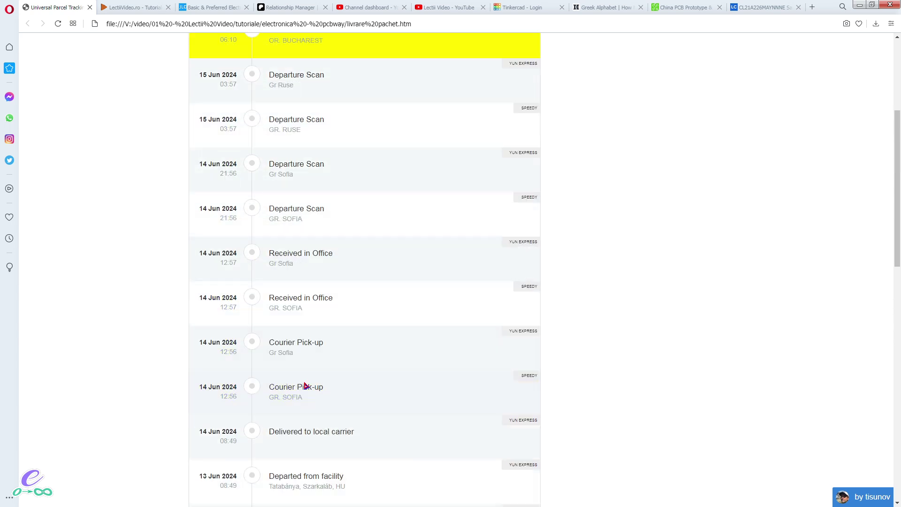
pyautogui.scroll(2, 448, 247)
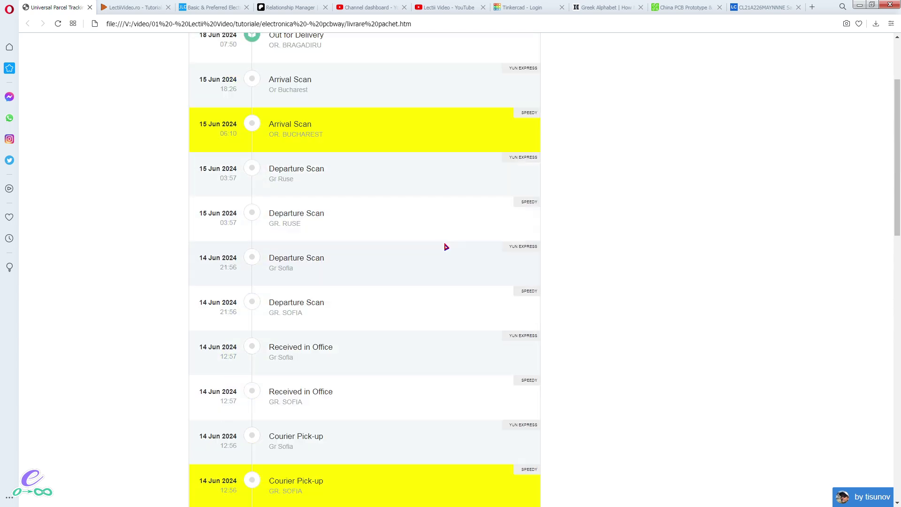
pyautogui.click(240, 135)
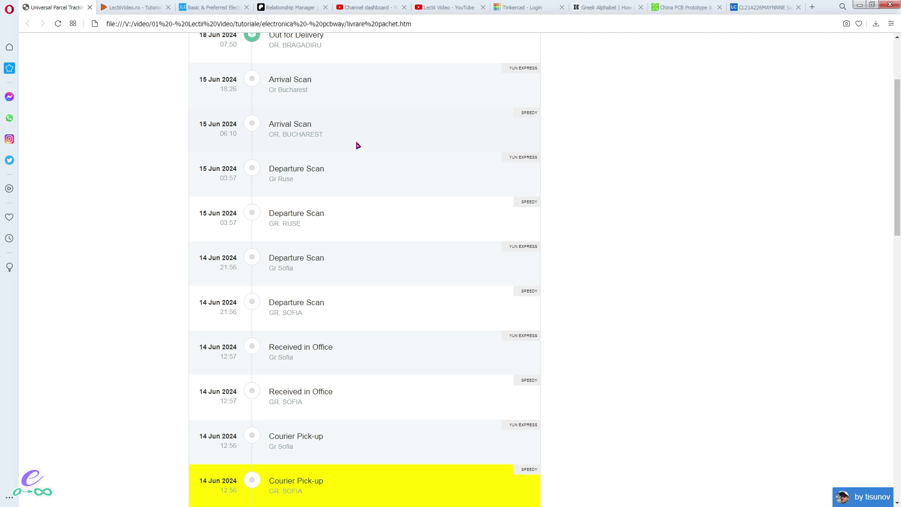
pyautogui.scroll(2, 358, 145)
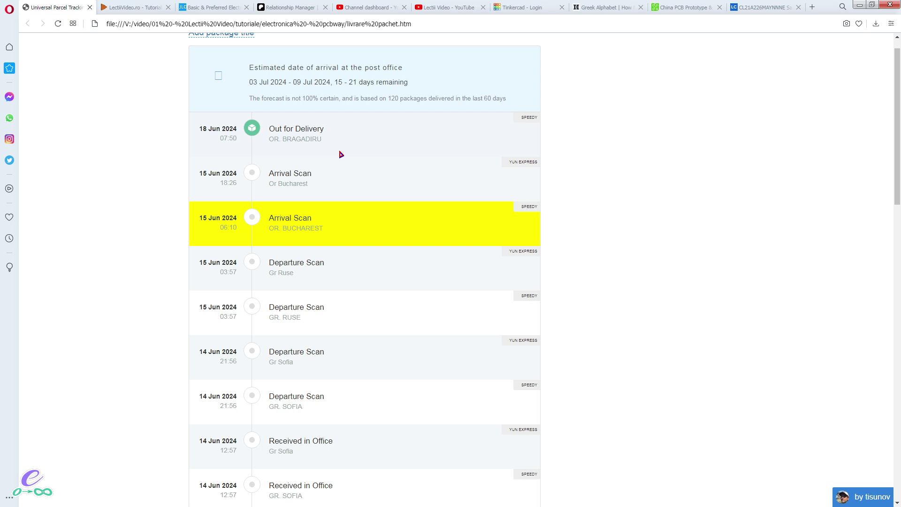
pyautogui.scroll(-15, 360, 241)
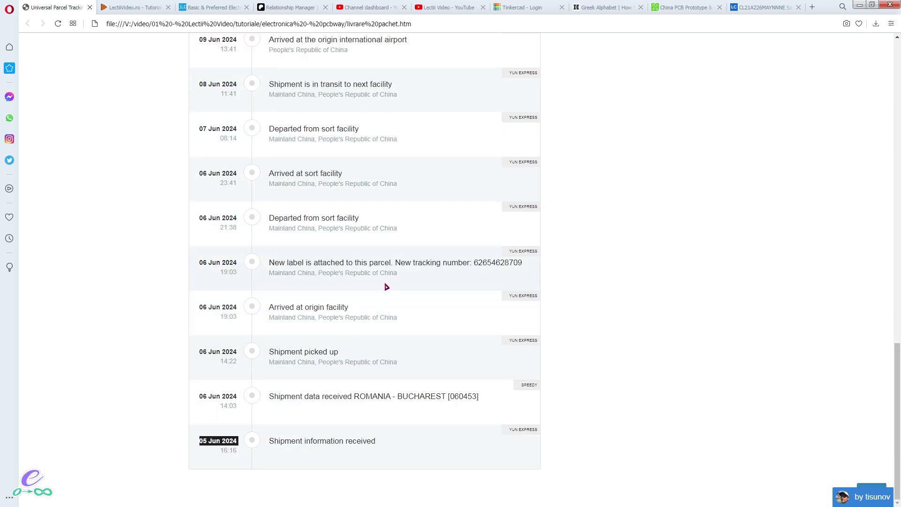
# Close the two open IrfanView images, the component fields capture Clipboard01 and the order status image status comanda.png
pyautogui.hotkey('alt', 'Tab')
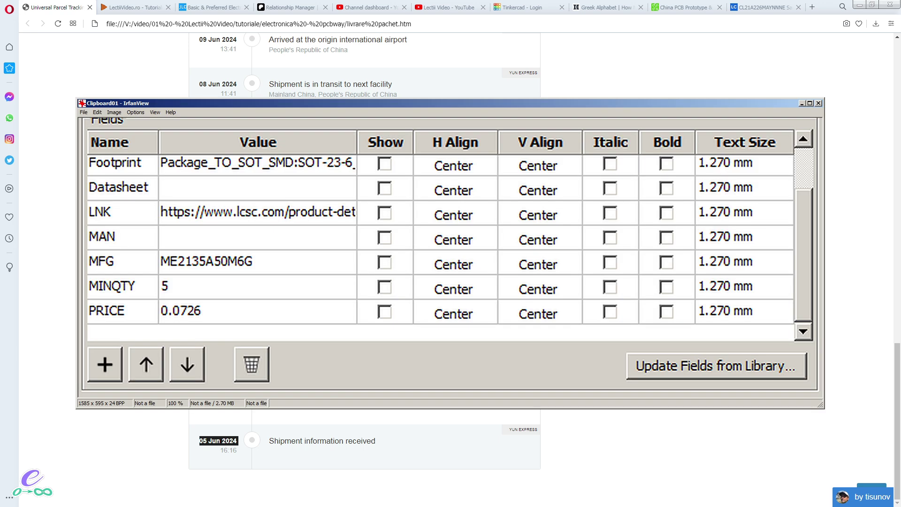
pyautogui.press('Escape')
pyautogui.hotkey('alt', 'Tab')
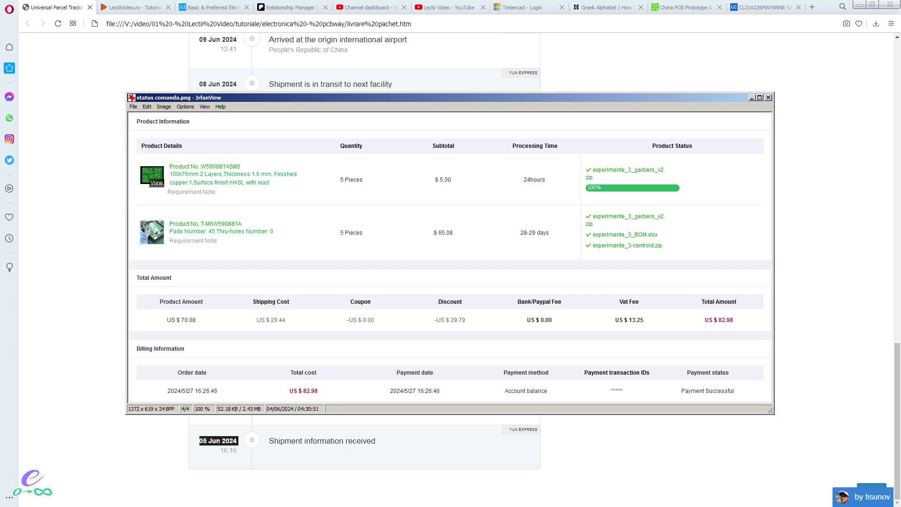
pyautogui.press('Escape')
pyautogui.scroll(15, 381, 264)
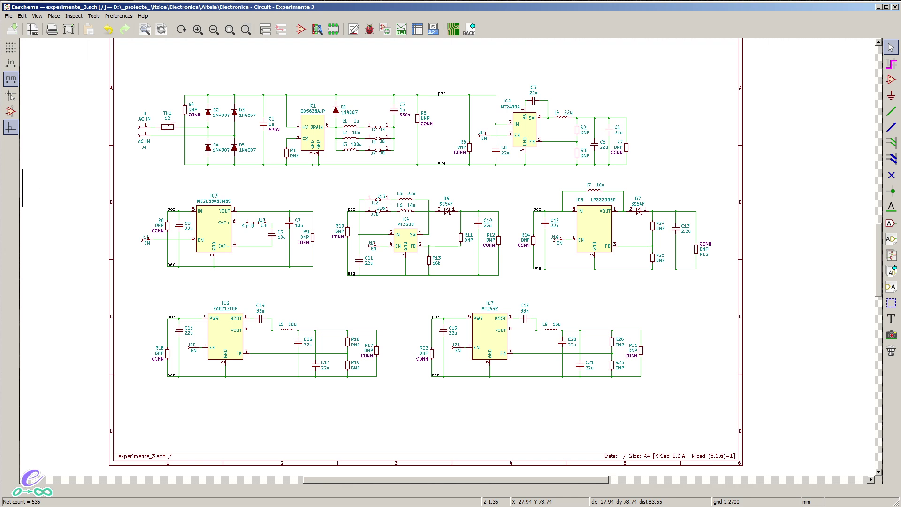
# Switch to the Eeschema schematic experimente_3.sch and select converter IC3, the ME2135A50M6G
pyautogui.click(214, 227)
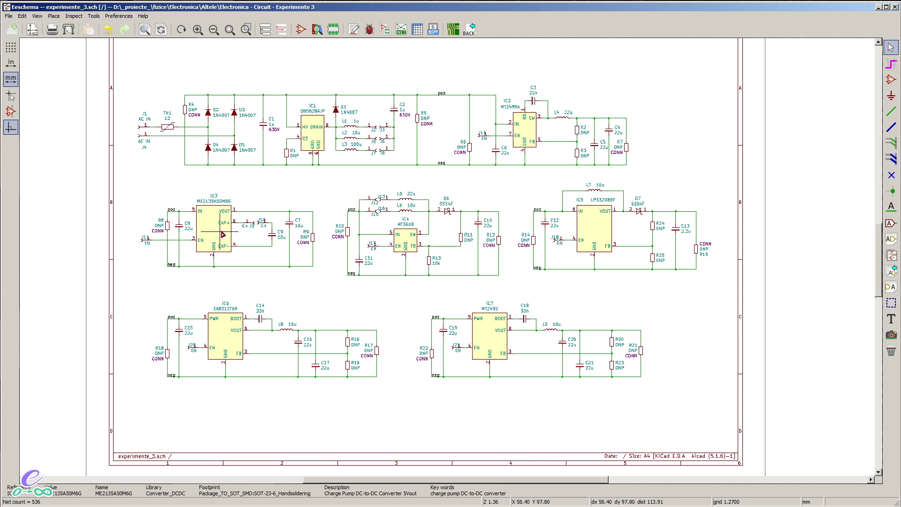